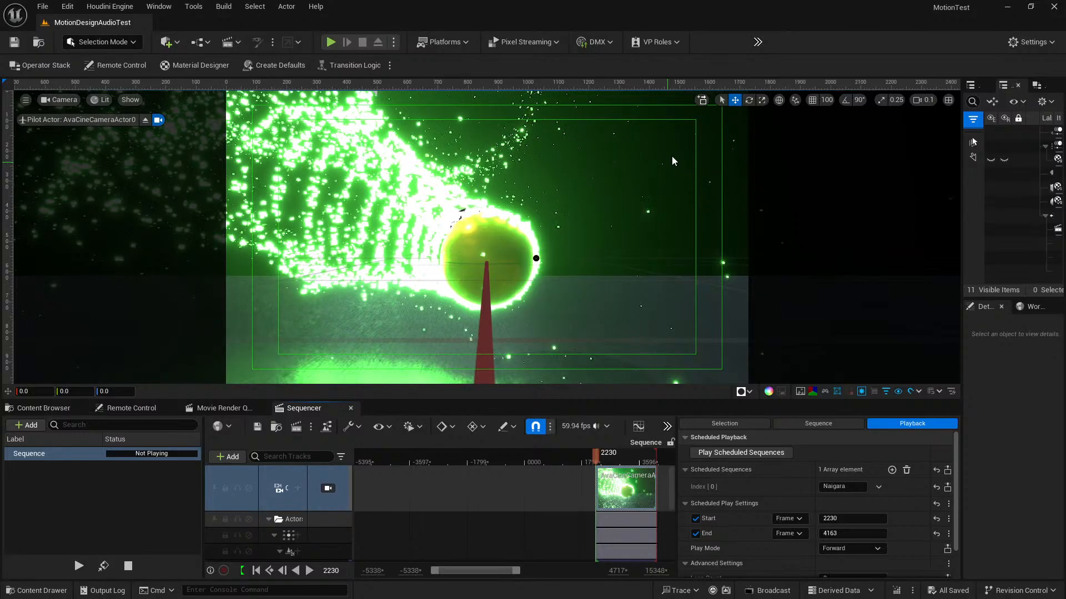
Step: Enlarge the Sequencer area and widen its track section by narrowing the sequence list
{"action": "left_click_drag", "start_coordinate": [879, 227], "coordinate": [861, 227]}
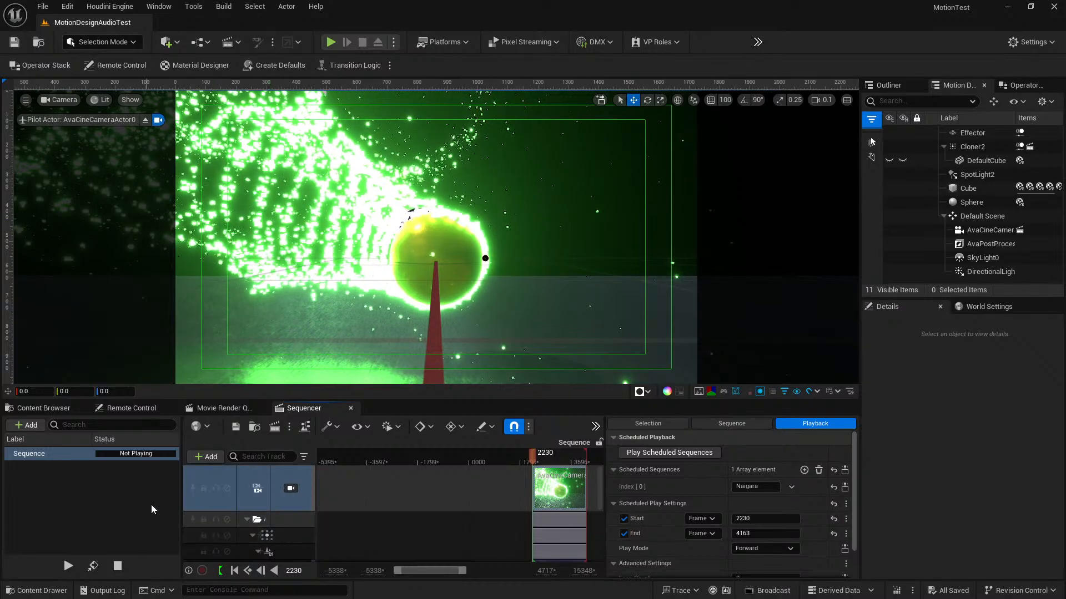
{"action": "left_click_drag", "start_coordinate": [403, 396], "coordinate": [346, 246]}
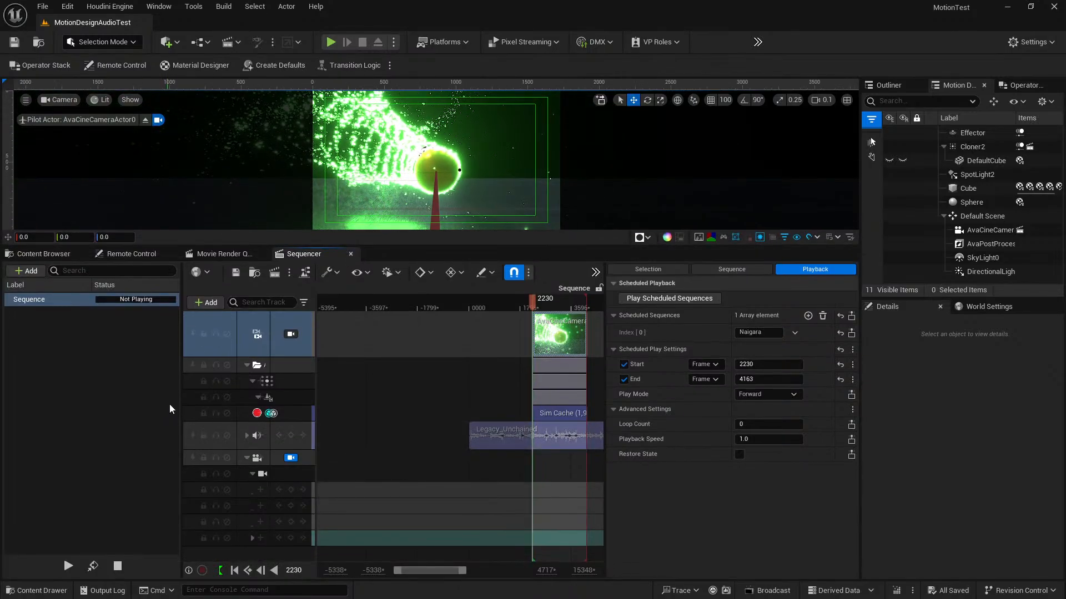
{"action": "left_click_drag", "start_coordinate": [181, 398], "coordinate": [100, 397]}
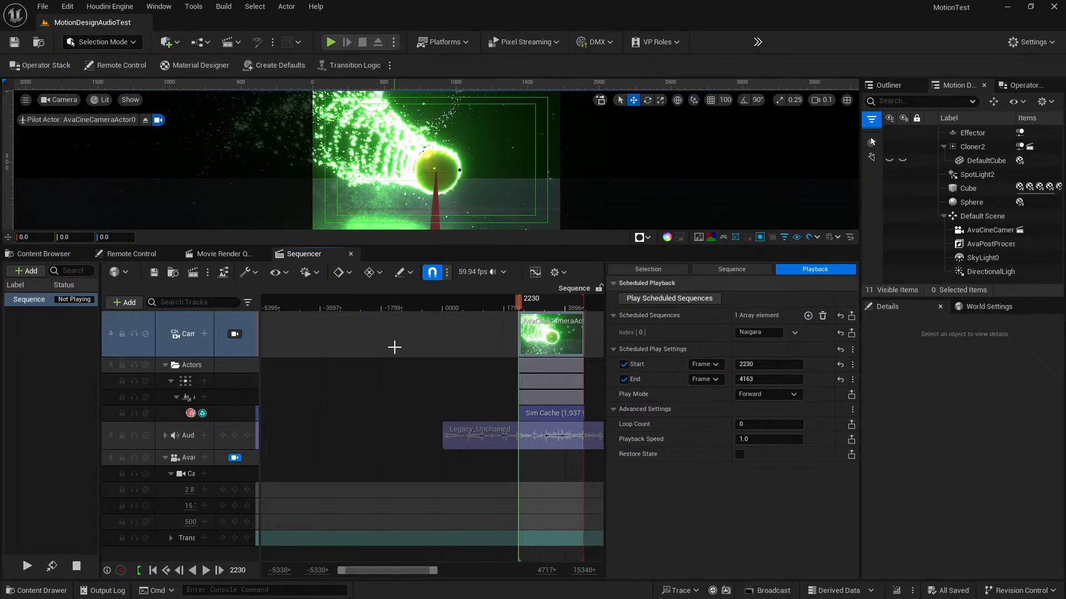
Step: View the Movie Render Queue, return to the Sequencer and enlarge the viewport above it
{"action": "left_click", "coordinate": [220, 254]}
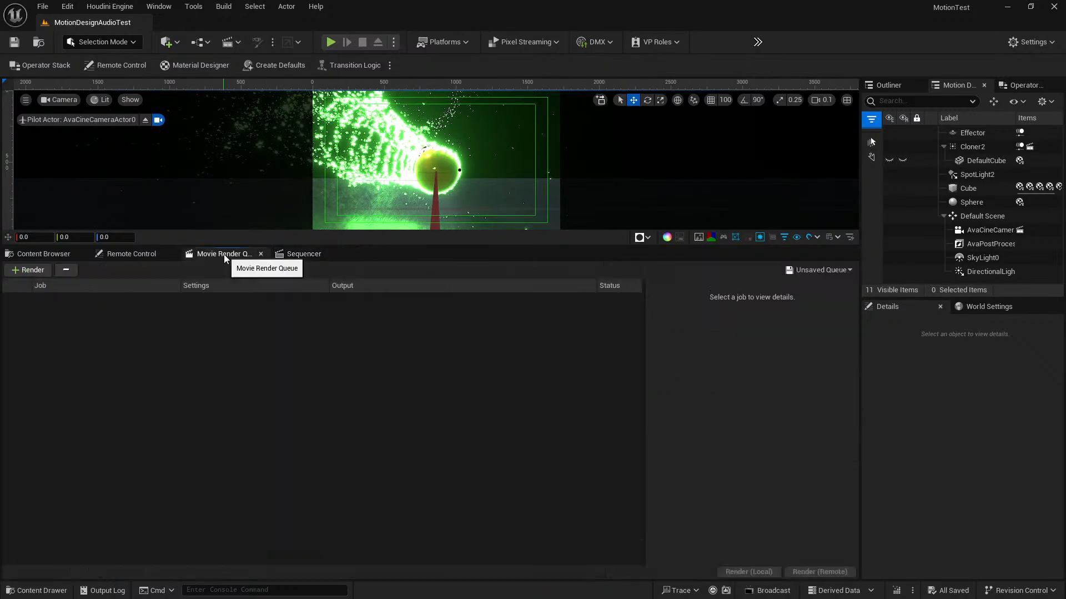
{"action": "left_click", "coordinate": [321, 254]}
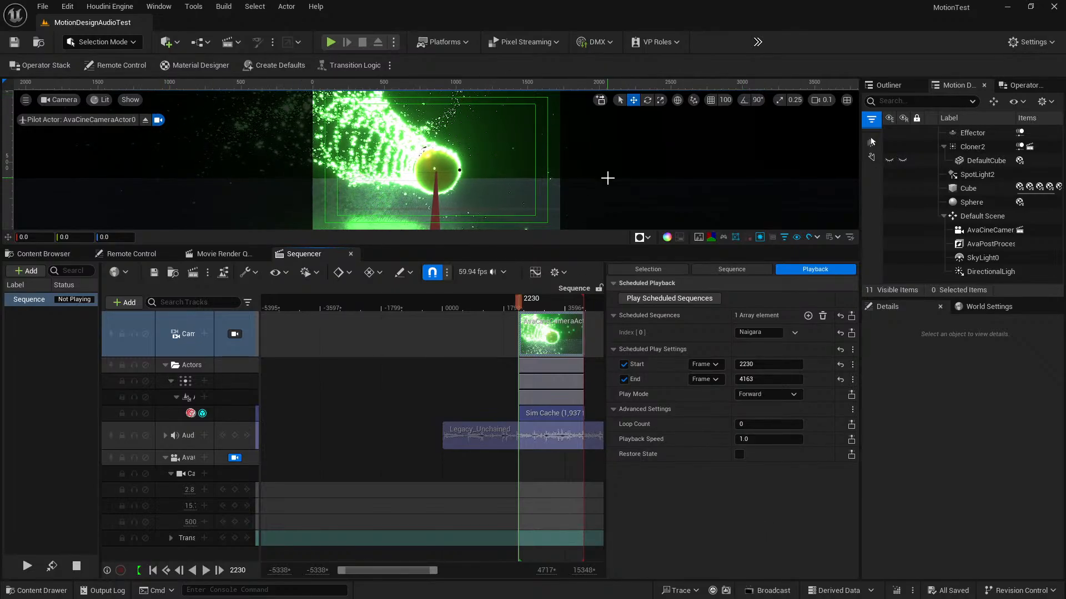
{"action": "left_click_drag", "start_coordinate": [371, 262], "coordinate": [372, 396]}
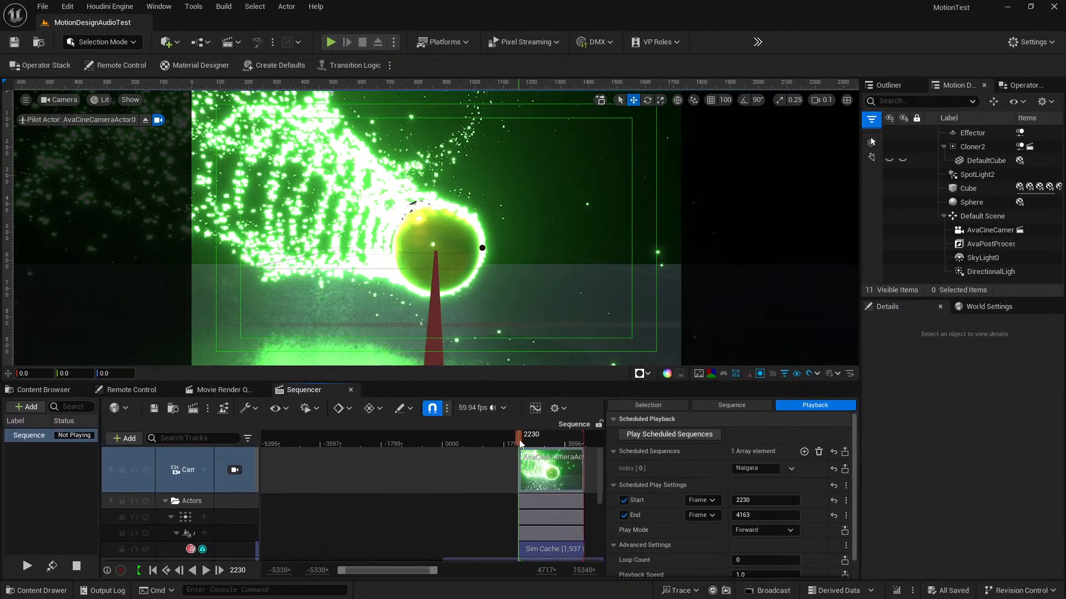
Step: Play part of the sequence from frame 2230 to preview the particles, and return the playhead to frame 2230
{"action": "mouse_move", "coordinate": [521, 444]}
{"action": "left_mouse_down"}
{"action": "mouse_move", "coordinate": [538, 442]}
{"action": "mouse_move", "coordinate": [516, 443]}
{"action": "left_mouse_up"}
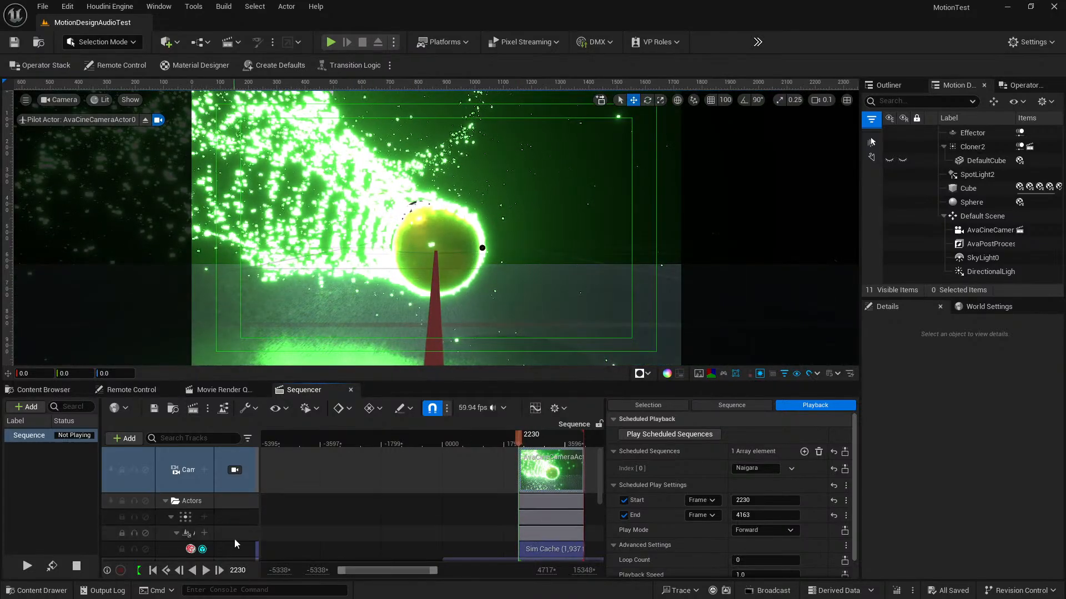
{"action": "left_click", "coordinate": [206, 570]}
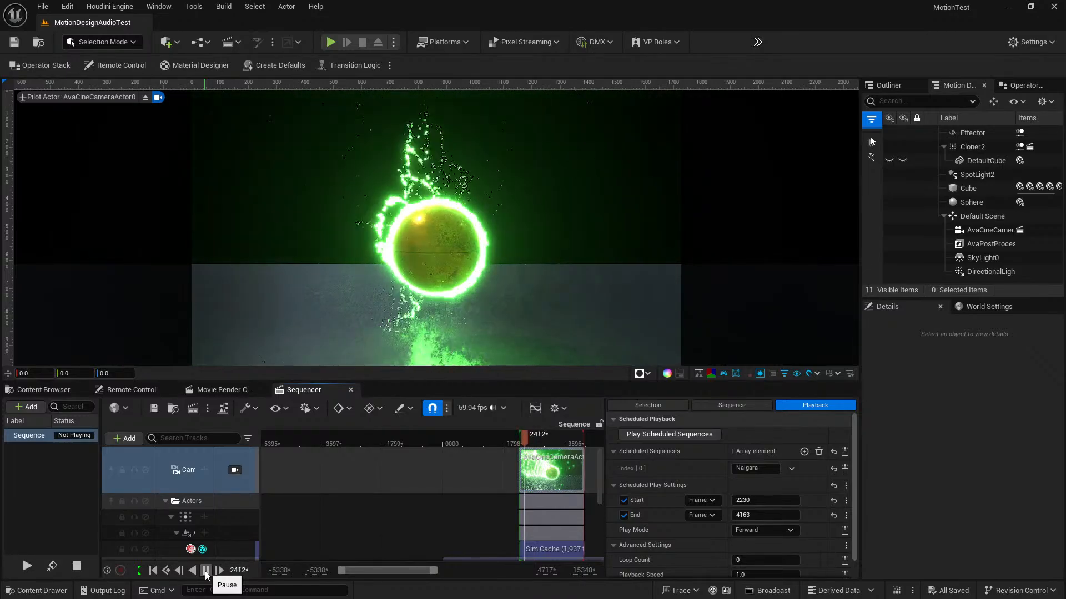
{"action": "left_click", "coordinate": [206, 570]}
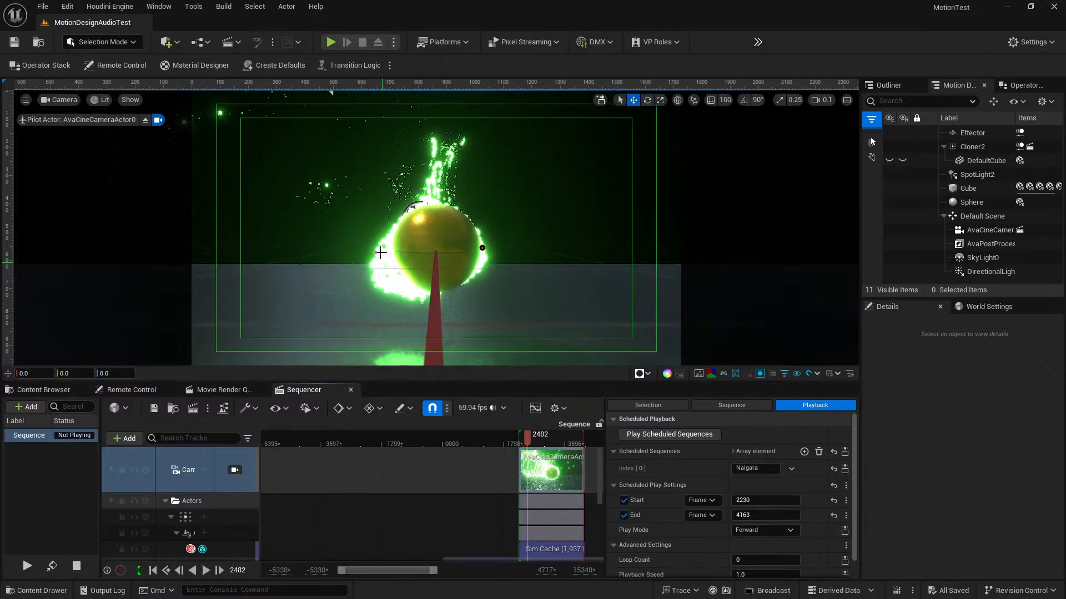
{"action": "left_click_drag", "start_coordinate": [532, 438], "coordinate": [518, 438]}
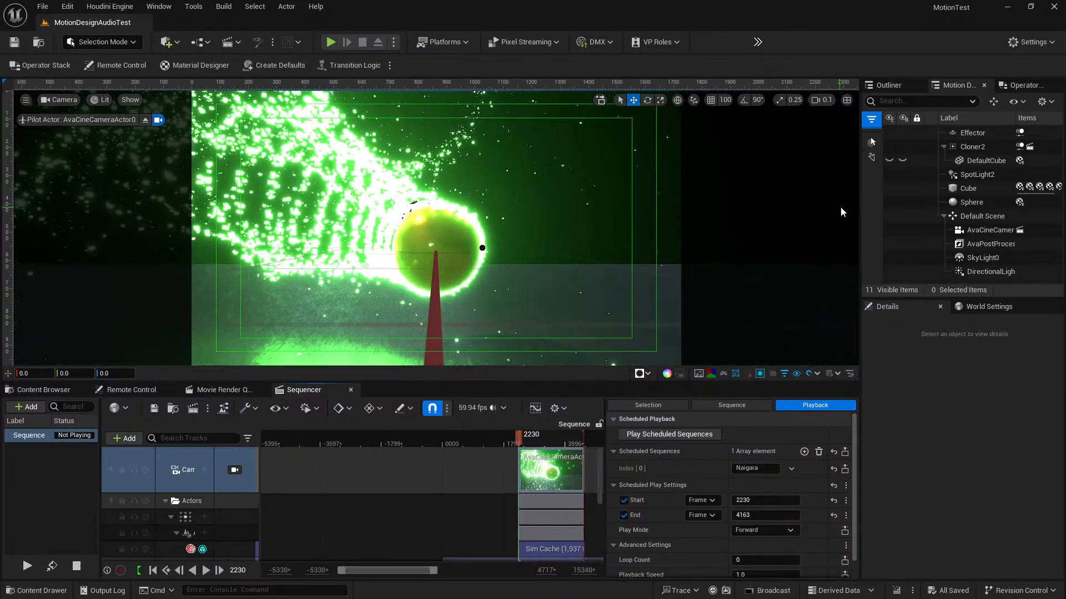
Step: Widen the outliner, select Cloner2 and display the actor tools of Motion Design mode
{"action": "left_click_drag", "start_coordinate": [861, 203], "coordinate": [738, 203]}
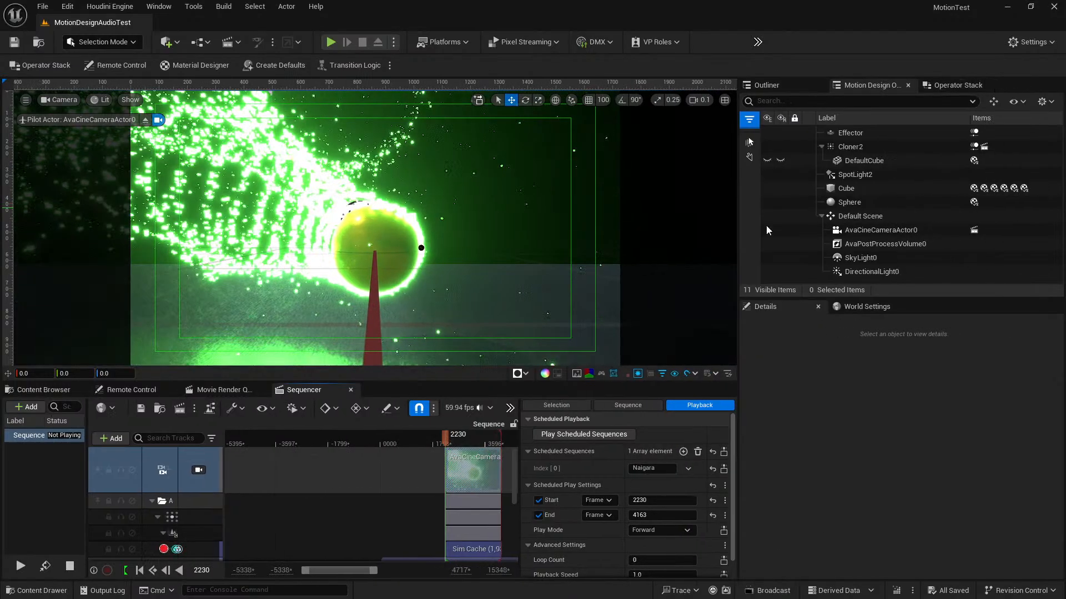
{"action": "left_click", "coordinate": [843, 148]}
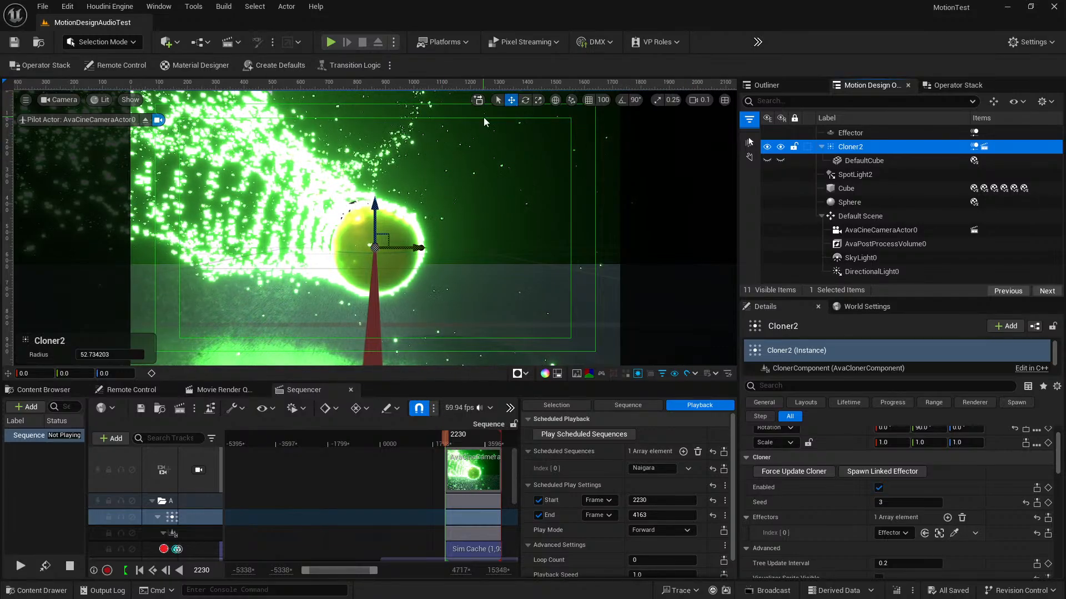
{"action": "left_click", "coordinate": [133, 42]}
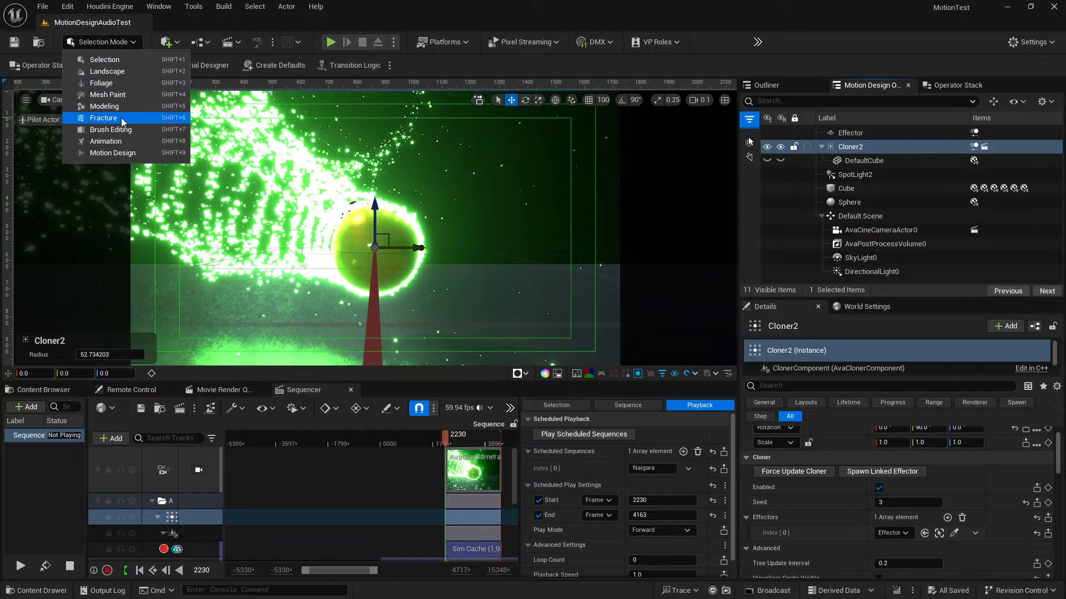
{"action": "left_click", "coordinate": [114, 153]}
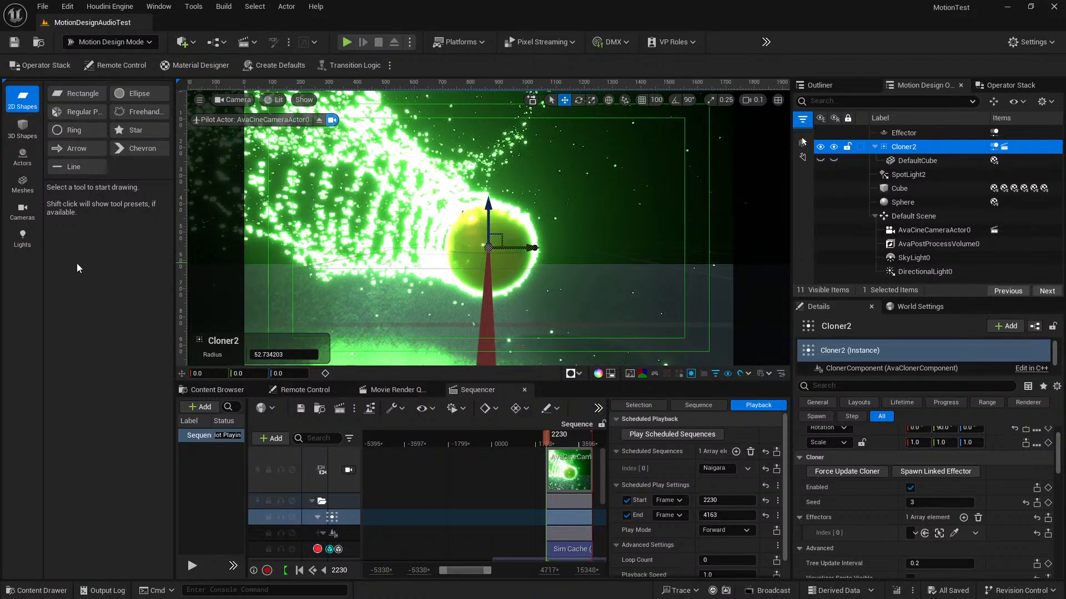
{"action": "left_click", "coordinate": [19, 162]}
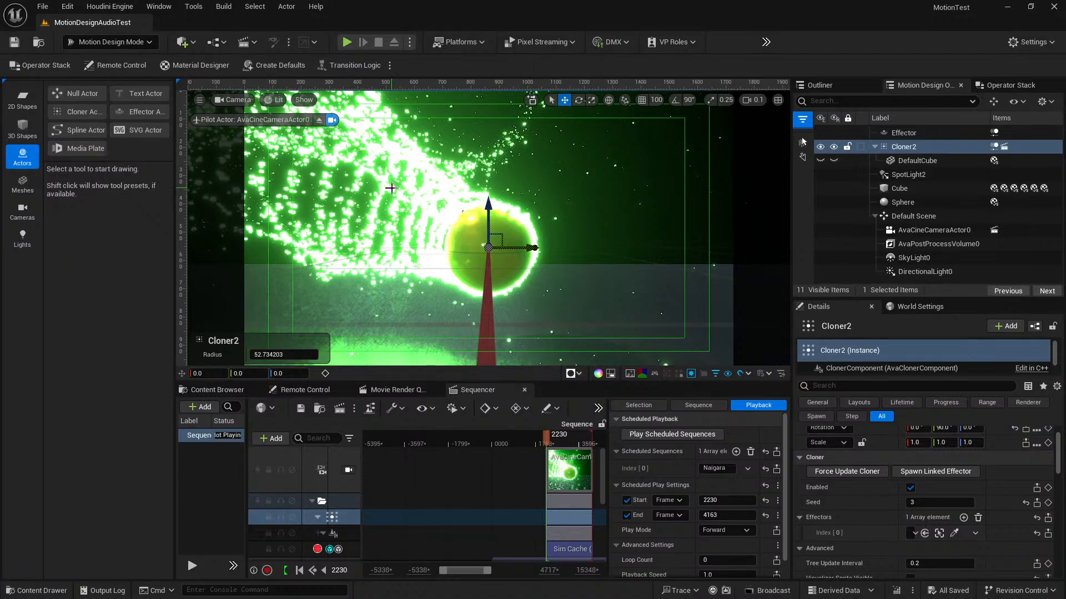
Step: Select DefaultCube under Cloner2, locate its MI_GreenGlow material instance in the Content Browser and open it for editing
{"action": "left_click", "coordinate": [924, 162]}
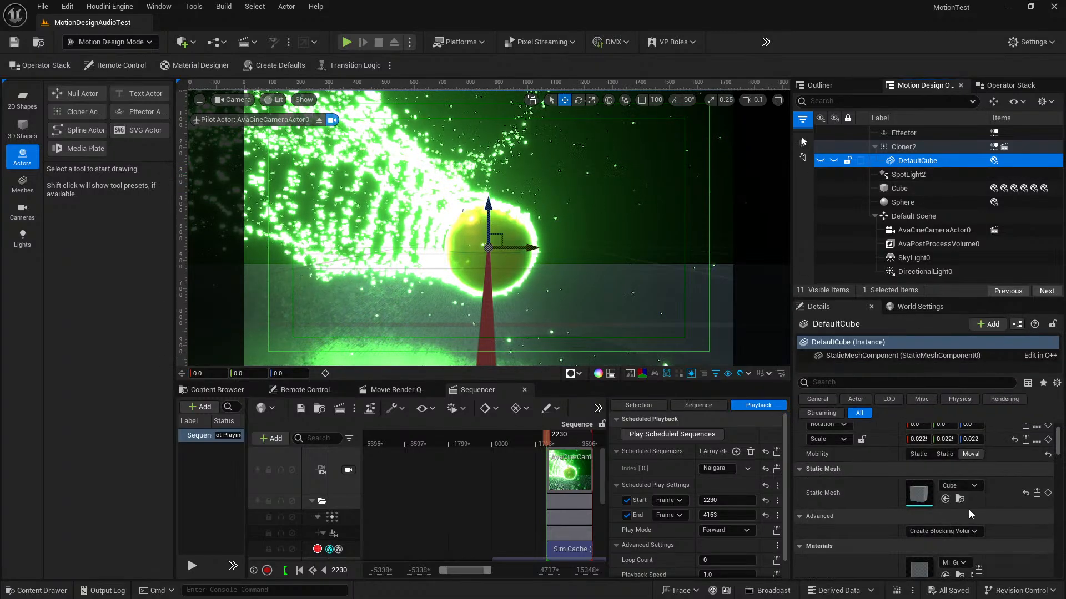
{"action": "scroll", "coordinate": [916, 506], "scroll_direction": "down", "scroll_amount": 2}
{"action": "double_click", "coordinate": [914, 507]}
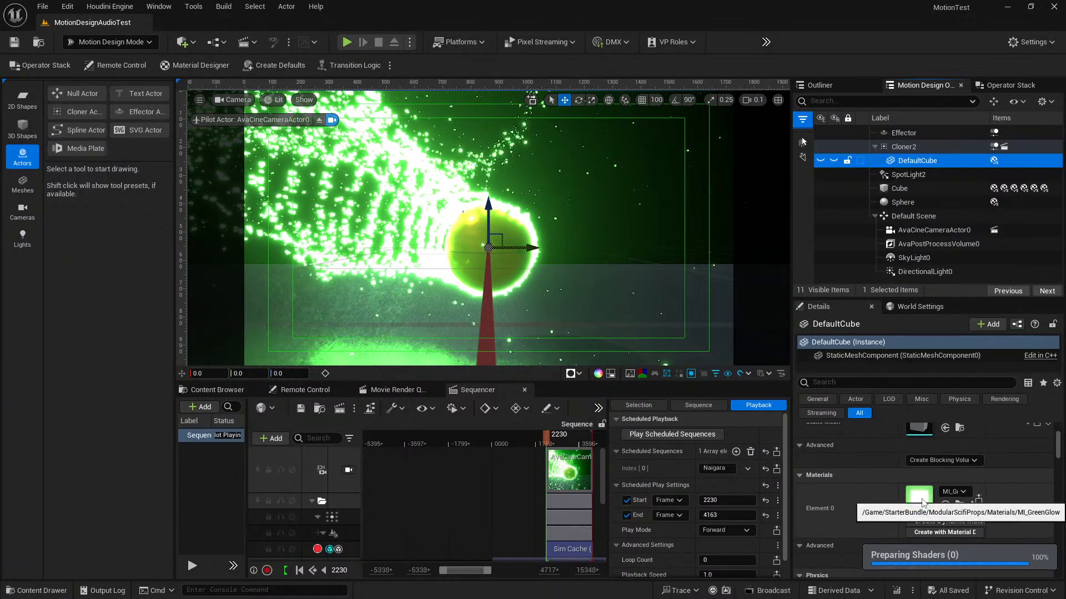
{"action": "left_click", "coordinate": [217, 390]}
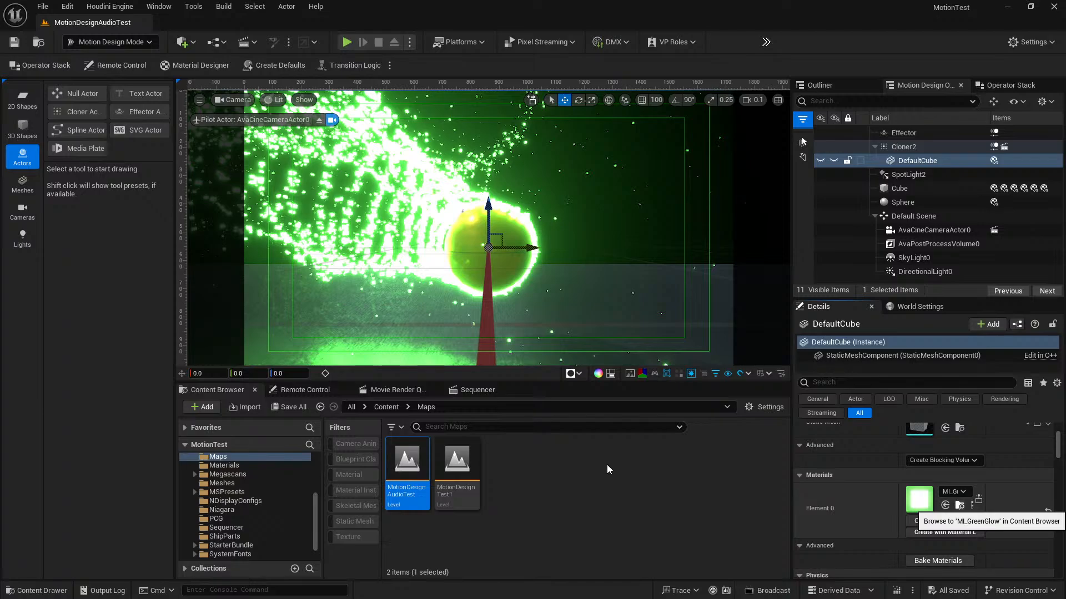
{"action": "left_click", "coordinate": [959, 505]}
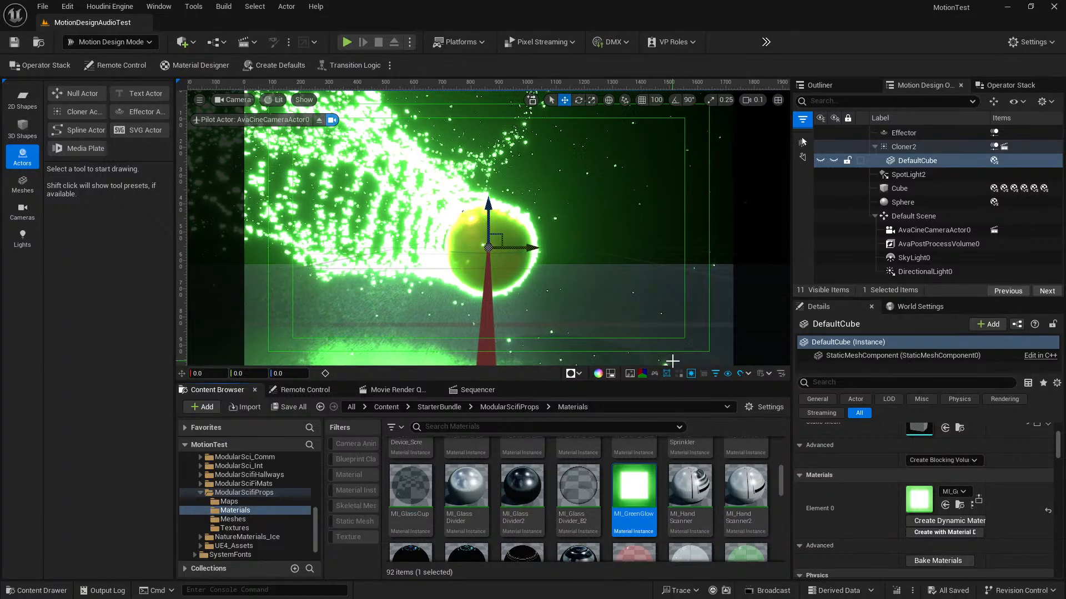
{"action": "mouse_move", "coordinate": [634, 515]}
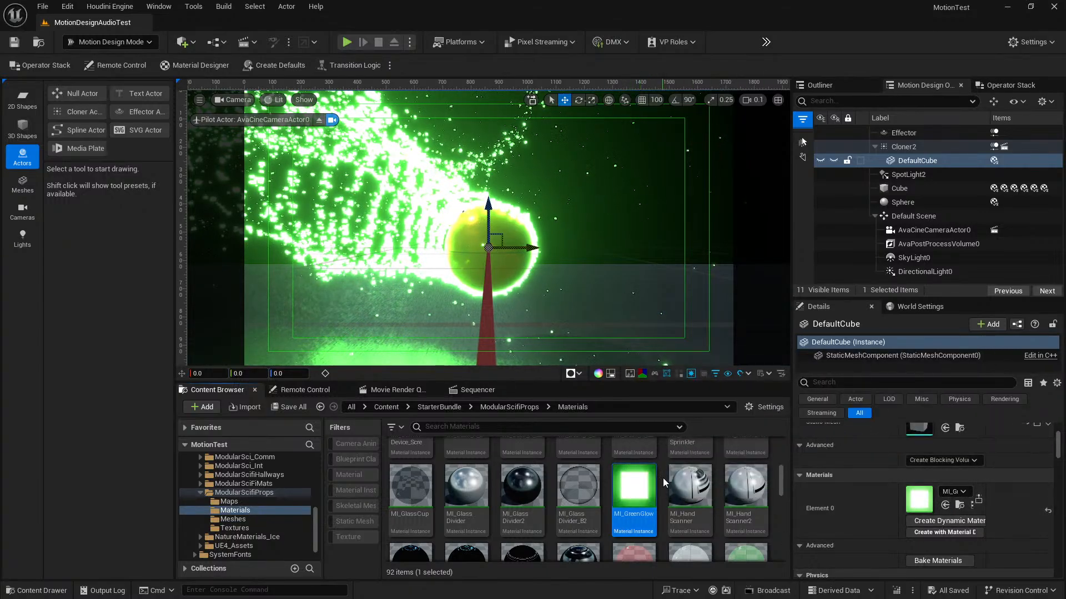
{"action": "mouse_move", "coordinate": [635, 488]}
{"action": "double_click", "coordinate": [639, 493]}
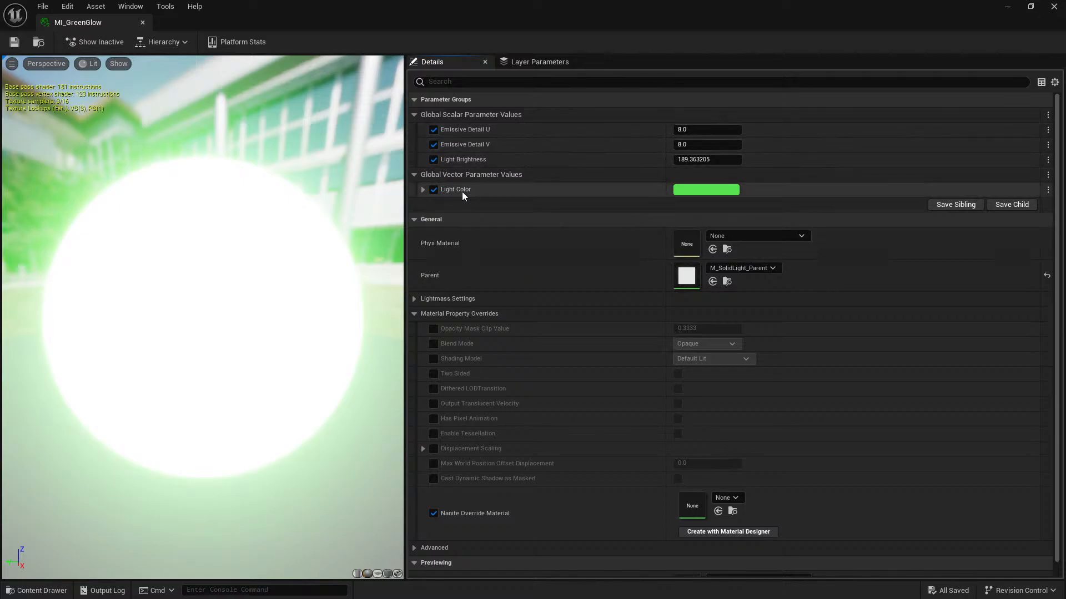
Step: Expand the Light Color channels and examine the node graph of the parent material M_SolidLight_Parent
{"action": "left_click", "coordinate": [422, 189]}
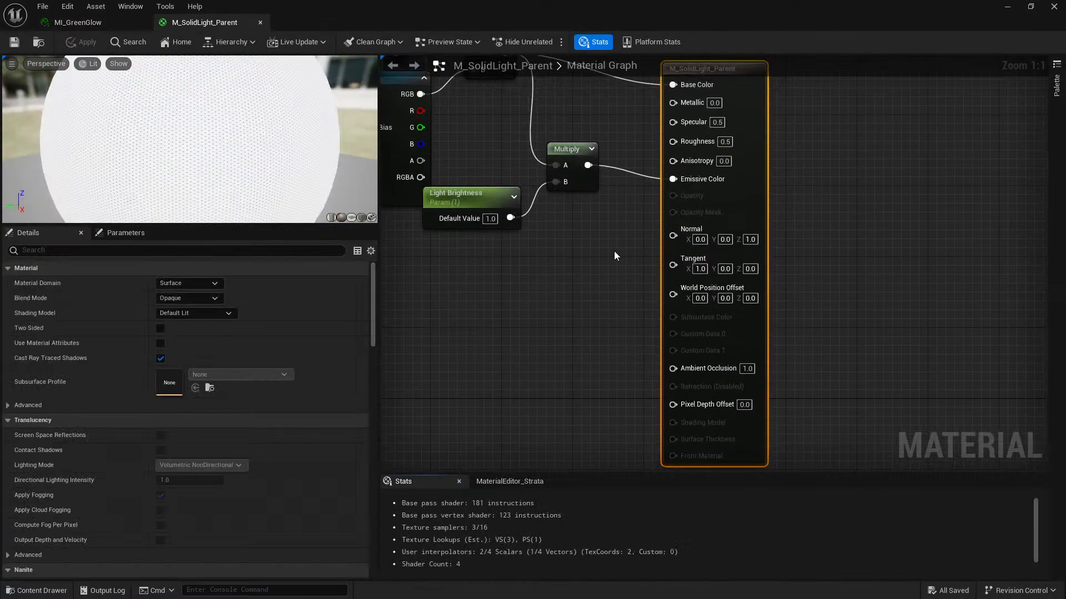
{"action": "right_click_drag", "start_coordinate": [614, 257], "coordinate": [813, 404]}
{"action": "scroll", "coordinate": [816, 394], "scroll_direction": "down", "scroll_amount": 1}
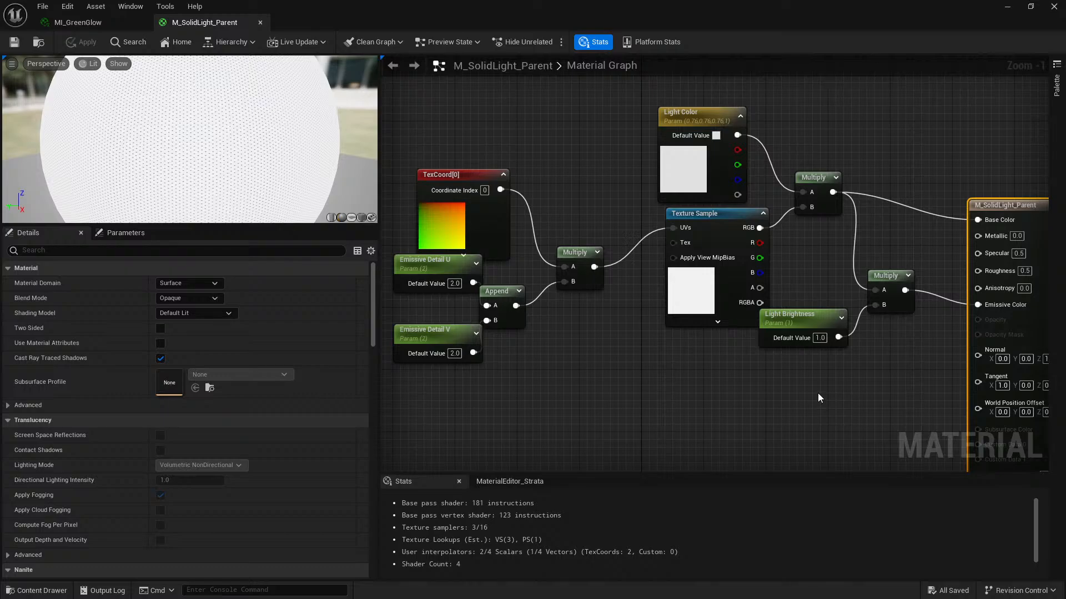
{"action": "right_click_drag", "start_coordinate": [785, 401], "coordinate": [732, 400]}
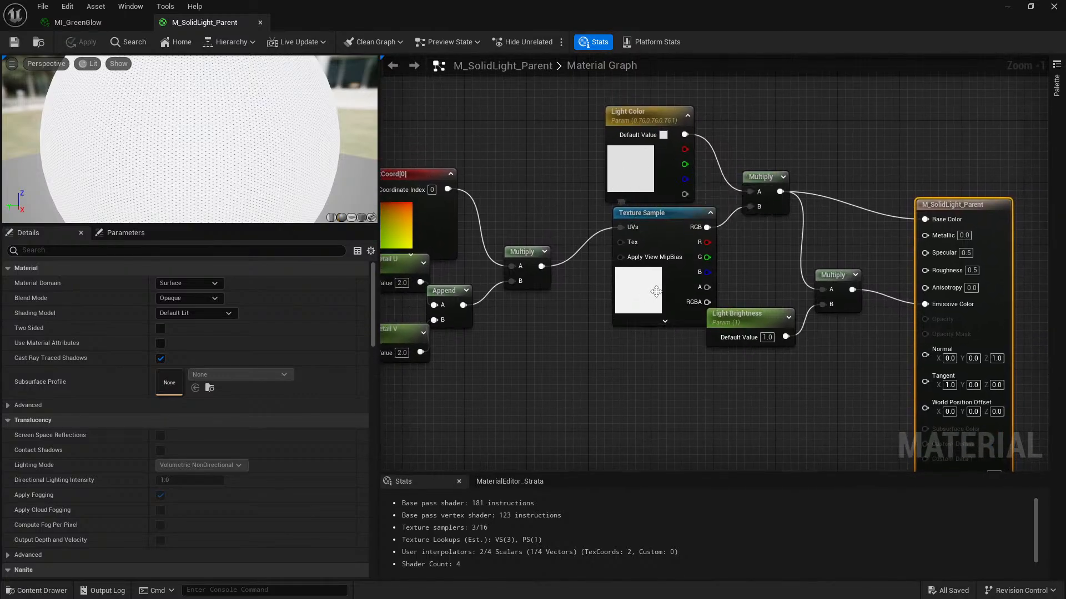
{"action": "right_click_drag", "start_coordinate": [486, 346], "coordinate": [638, 349]}
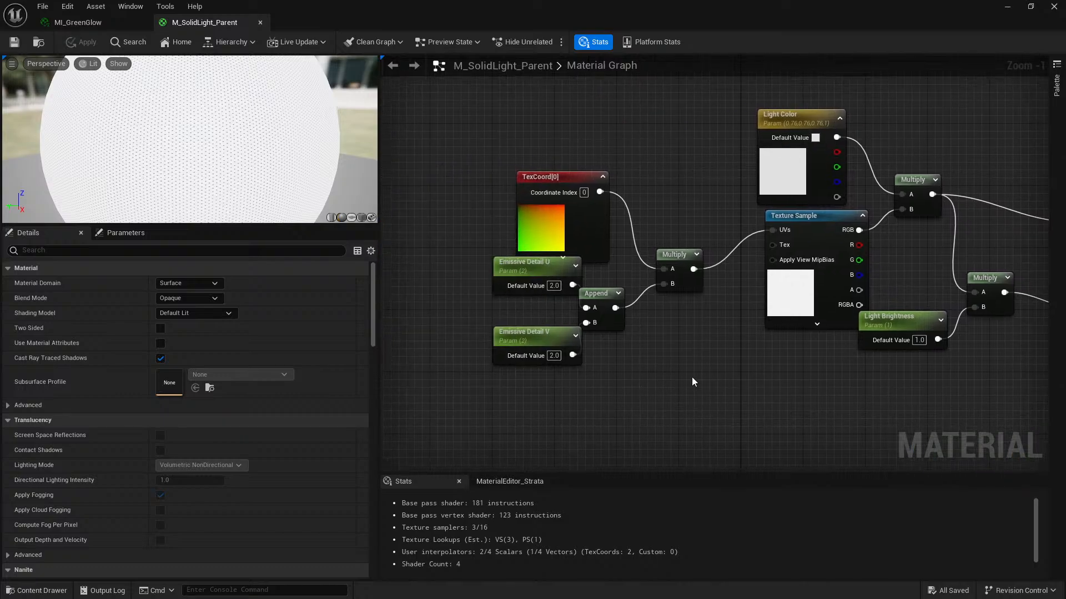
{"action": "right_click_drag", "start_coordinate": [737, 371], "coordinate": [668, 342]}
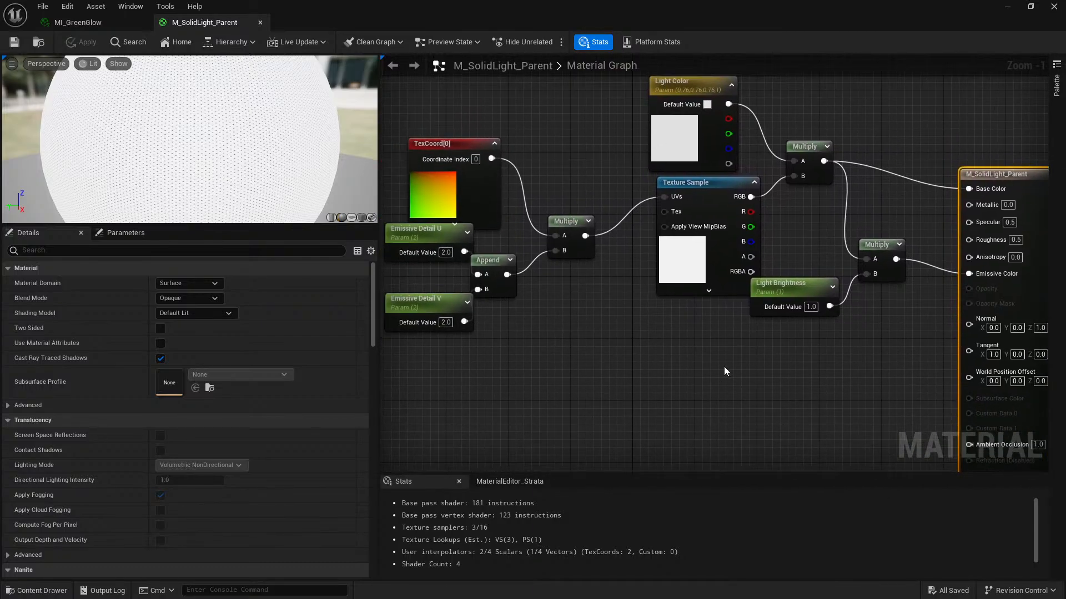
{"action": "scroll", "coordinate": [783, 376], "scroll_direction": "down", "scroll_amount": 1}
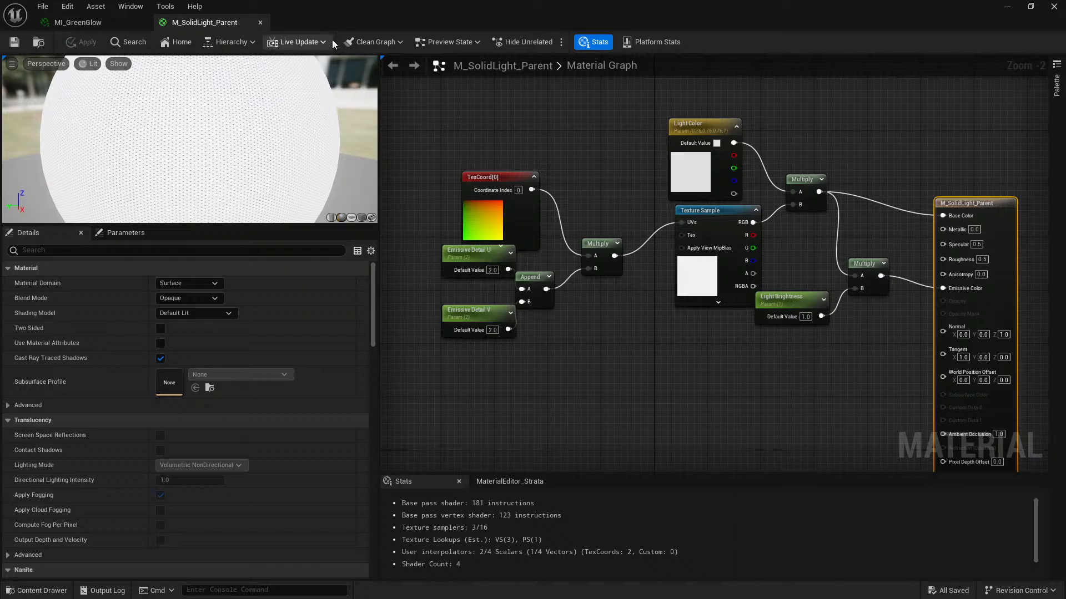
Step: Compare MI_GreenGlow's parameters with M_SolidLight_Parent using an enlarged parent material preview, ending on the MI_GreenGlow instance
{"action": "left_click", "coordinate": [78, 22]}
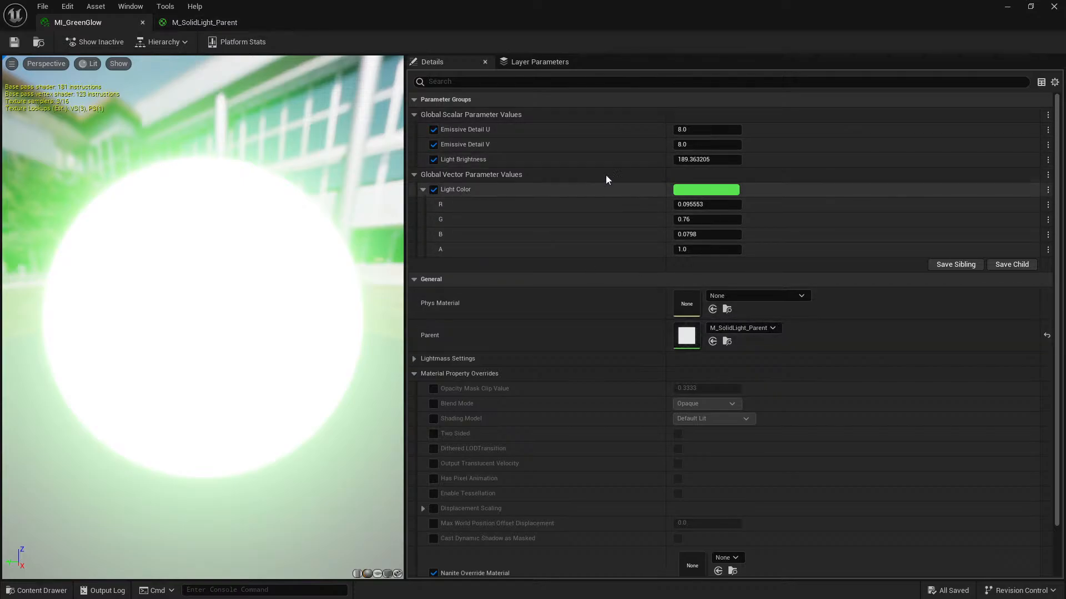
{"action": "left_click", "coordinate": [211, 23]}
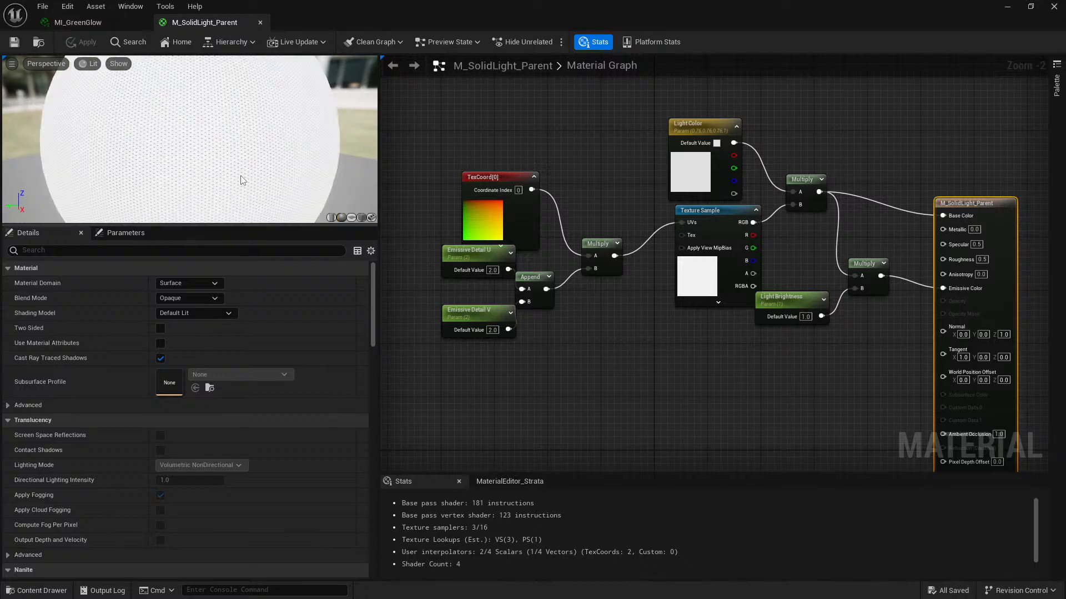
{"action": "left_click_drag", "start_coordinate": [184, 225], "coordinate": [166, 412]}
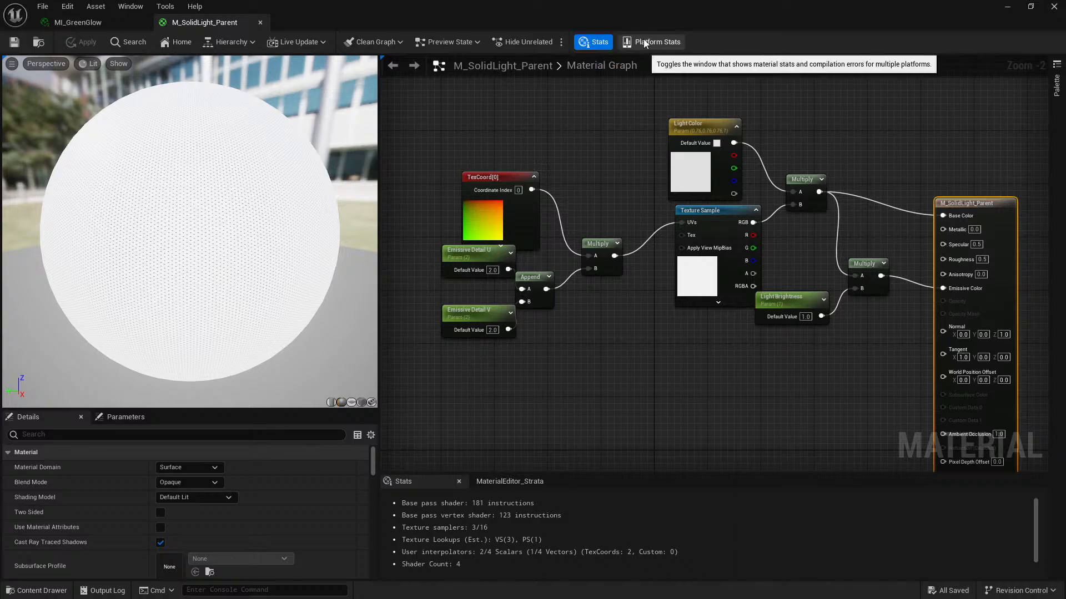
{"action": "left_click", "coordinate": [111, 20]}
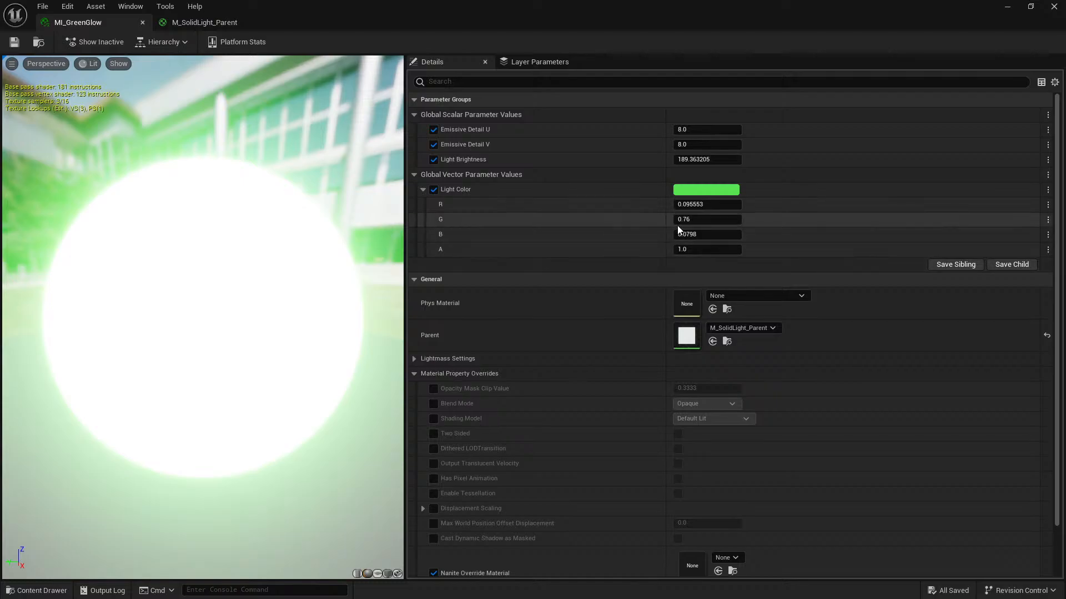
Step: Set both Emissive Detail U and Emissive Detail V of MI_GreenGlow to 0.1
{"action": "left_click_drag", "start_coordinate": [685, 128], "coordinate": [721, 129]}
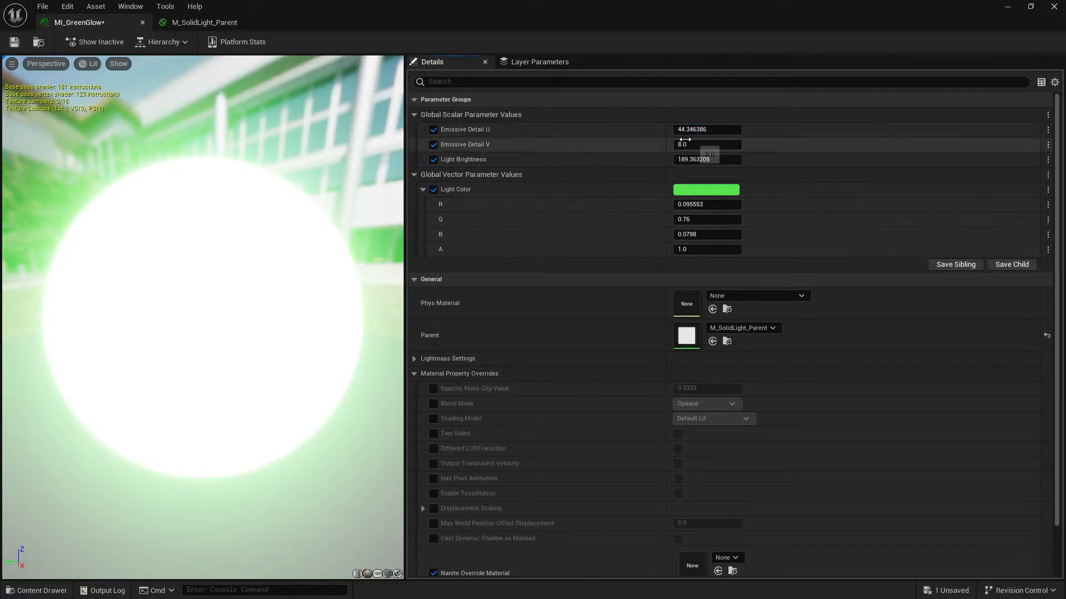
{"action": "left_click", "coordinate": [702, 147]}
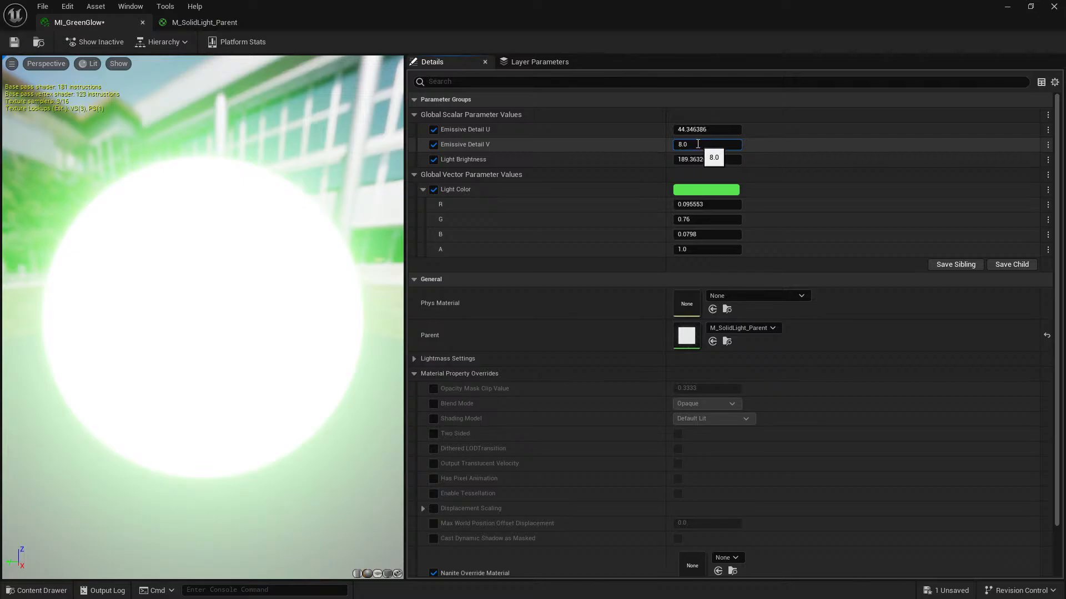
{"action": "left_click_drag", "start_coordinate": [688, 143], "coordinate": [646, 146]}
{"action": "type", "text": "0.1"}
{"action": "key", "text": "Return"}
{"action": "key", "text": "shift+Tab"}
{"action": "type", "text": "0"}
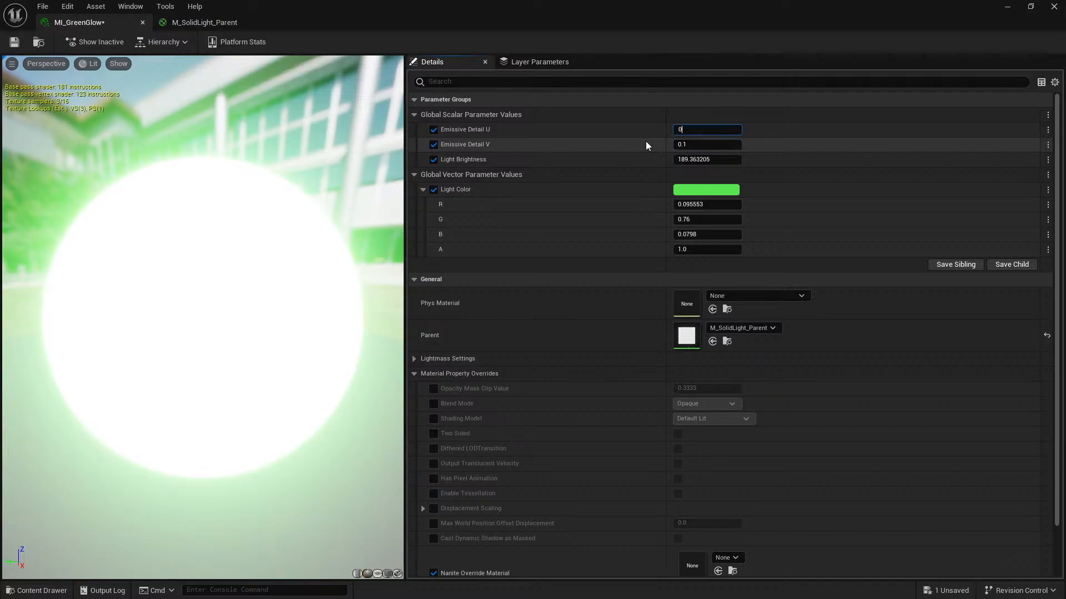
{"action": "type", "text": ".1"}
{"action": "key", "text": "Return"}
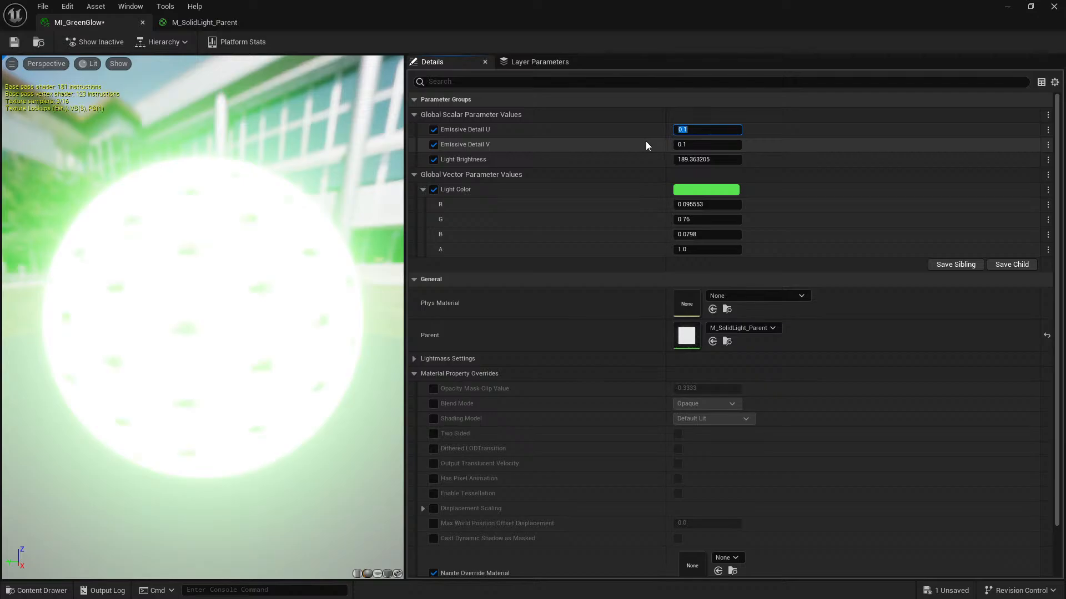
Step: Set both Emissive Detail U and Emissive Detail V of MI_GreenGlow to 0.01
{"action": "scroll", "coordinate": [183, 277], "scroll_direction": "up", "scroll_amount": 3}
{"action": "scroll", "coordinate": [182, 278], "scroll_direction": "down", "scroll_amount": 3}
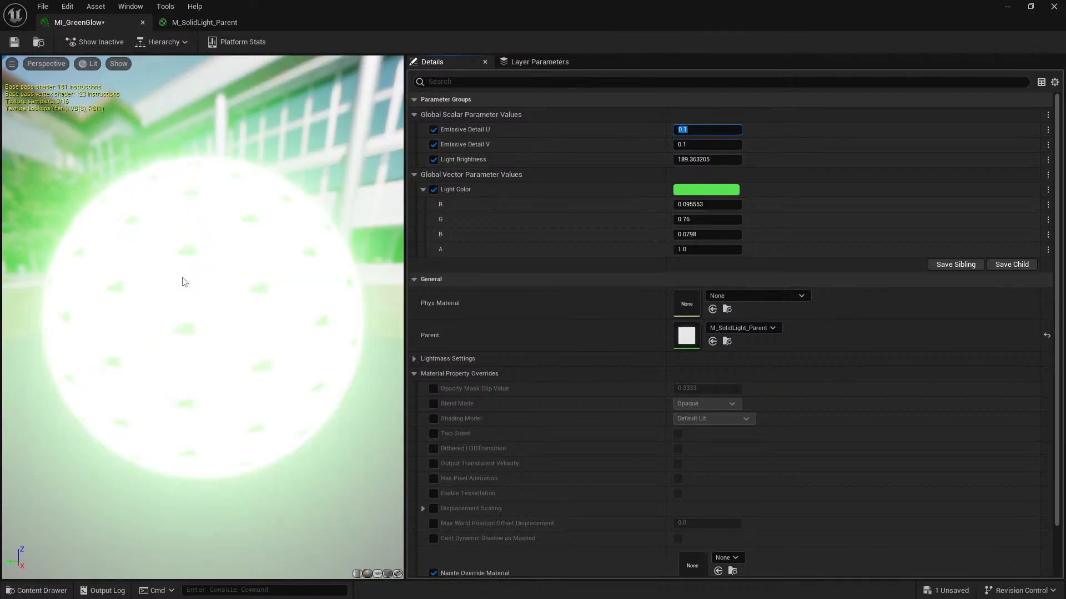
{"action": "left_click", "coordinate": [710, 131]}
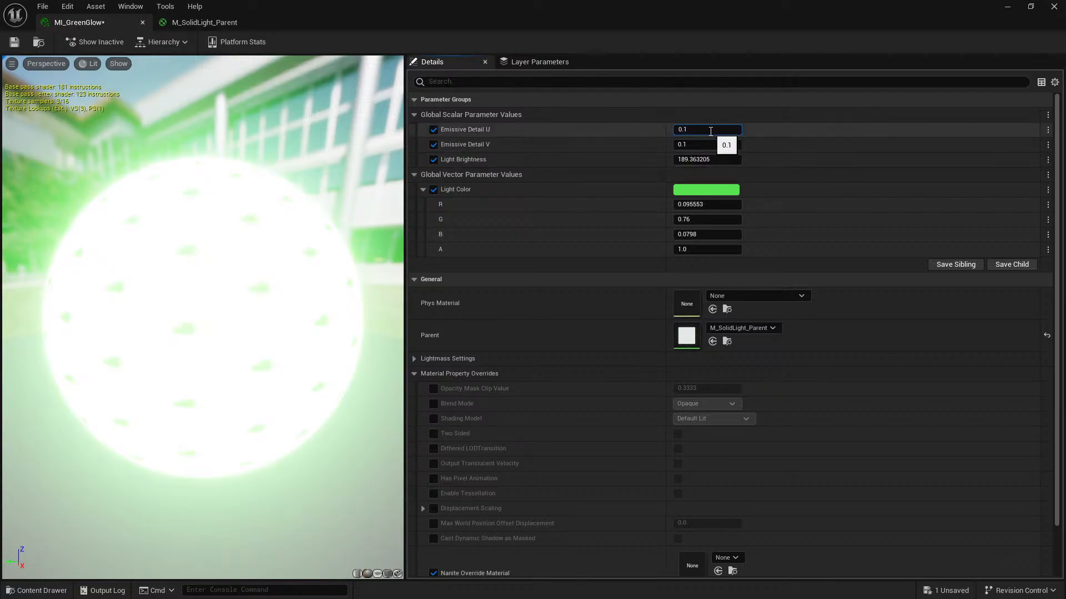
{"action": "type", "text": "1"}
{"action": "key", "text": "Return"}
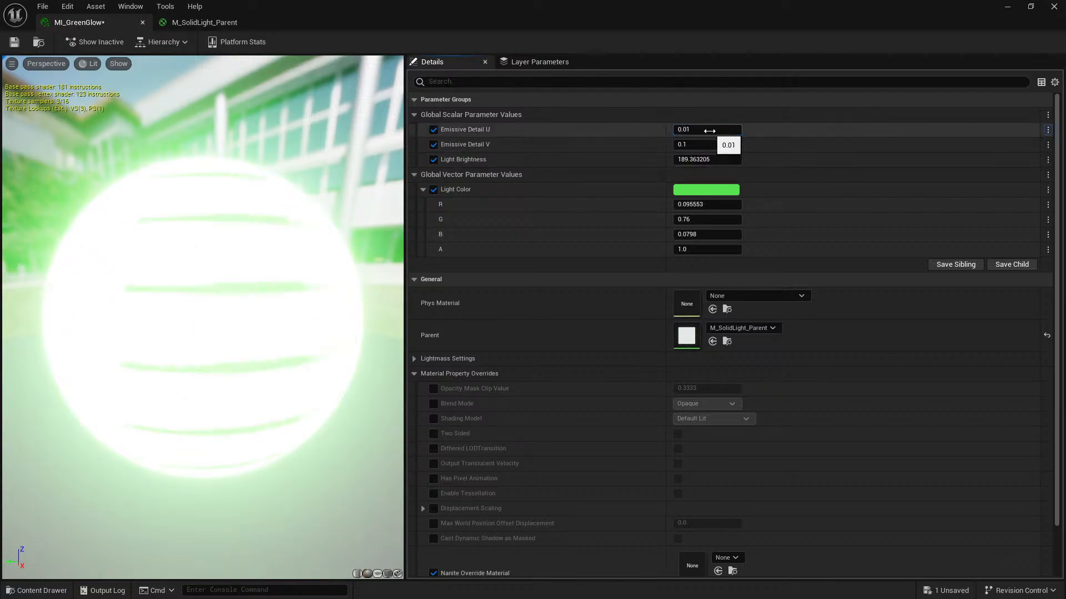
{"action": "left_click", "coordinate": [688, 145]}
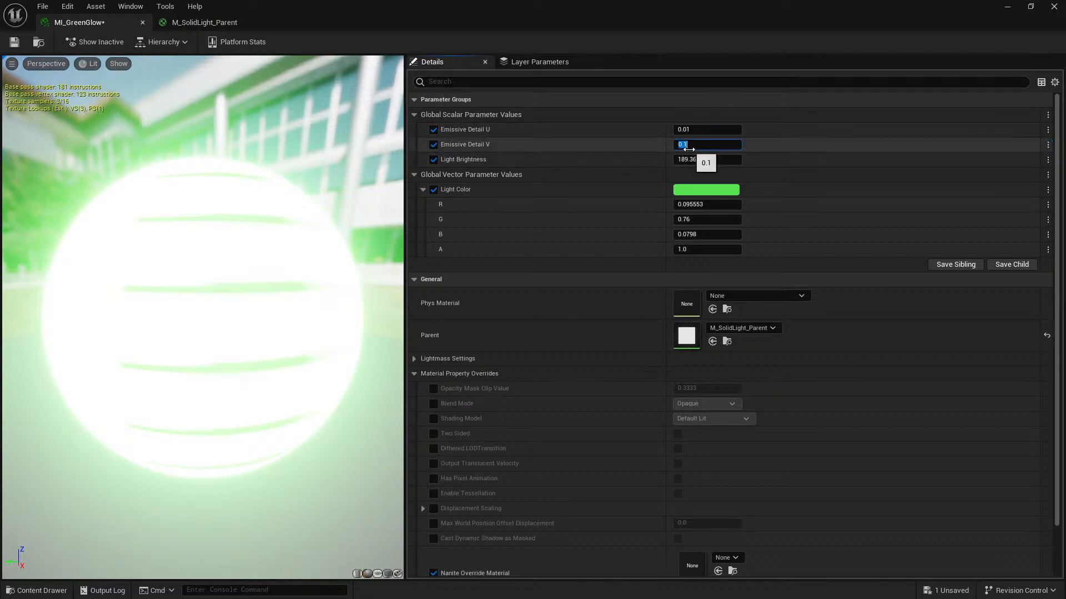
{"action": "left_click", "coordinate": [682, 145]}
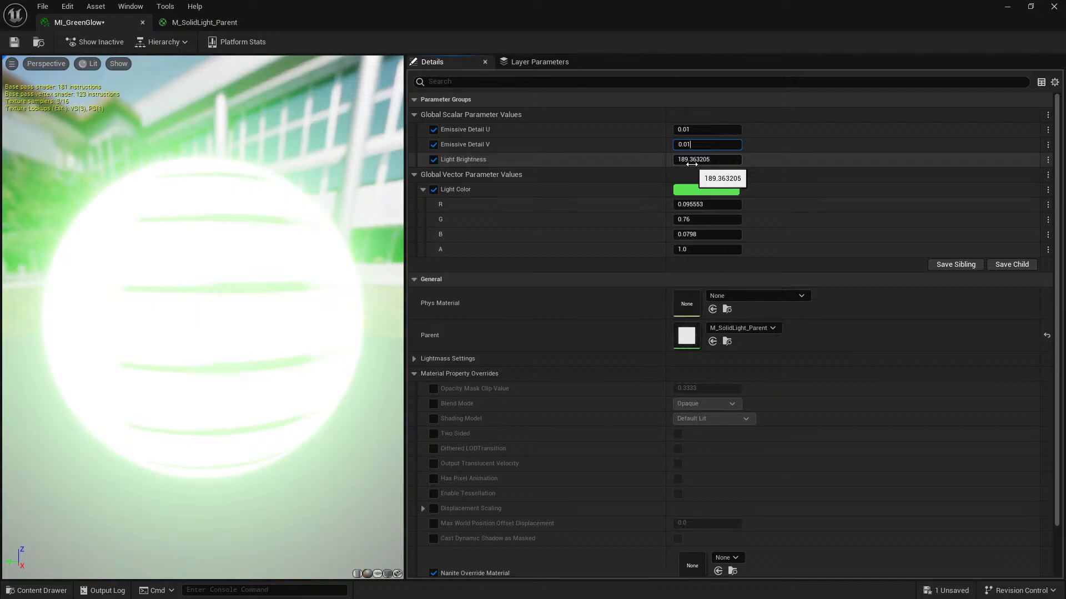
{"action": "key", "text": "Return"}
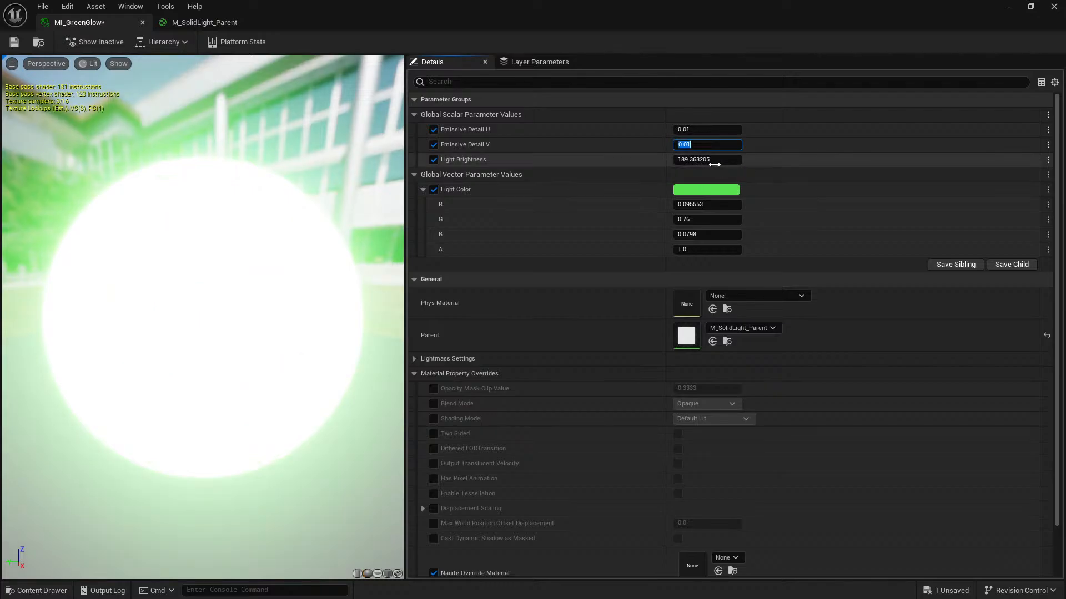
Step: Set Emissive Detail V and Emissive Detail U of MI_GreenGlow to 0.05
{"action": "left_click", "coordinate": [707, 133]}
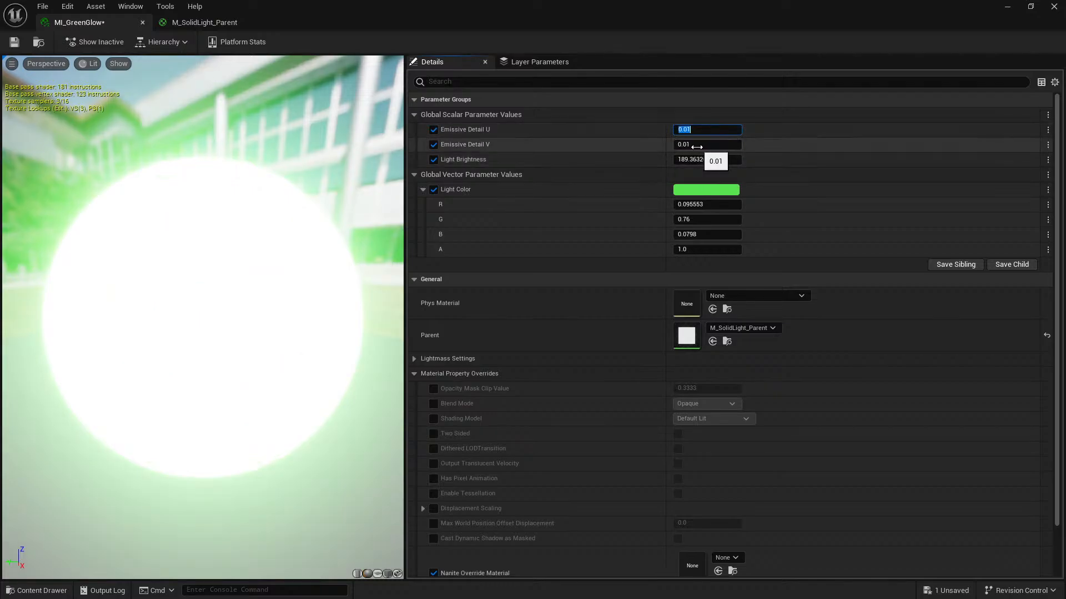
{"action": "left_click", "coordinate": [695, 146]}
{"action": "left_click", "coordinate": [695, 146]}
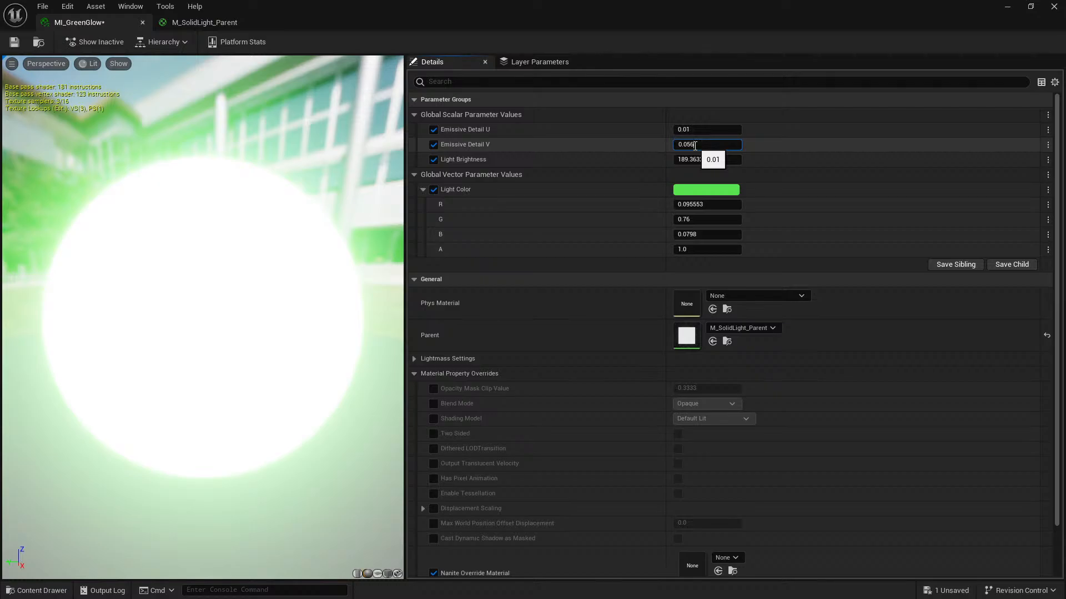
{"action": "key", "text": "Return"}
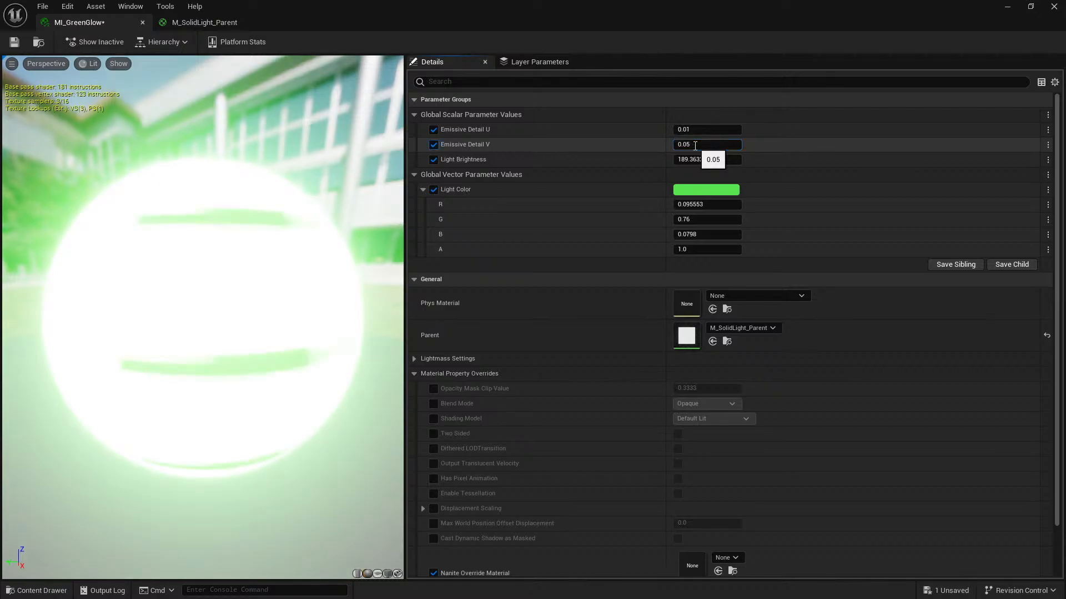
{"action": "left_click", "coordinate": [699, 130]}
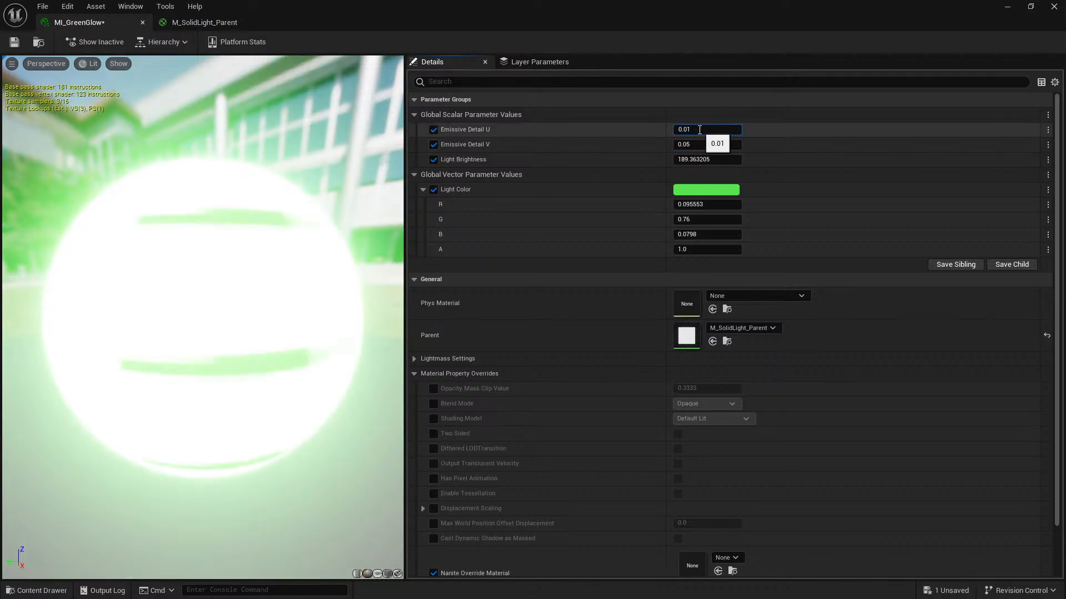
{"action": "key", "text": "BackSpace"}
{"action": "type", "text": "5"}
{"action": "key", "text": "Return"}
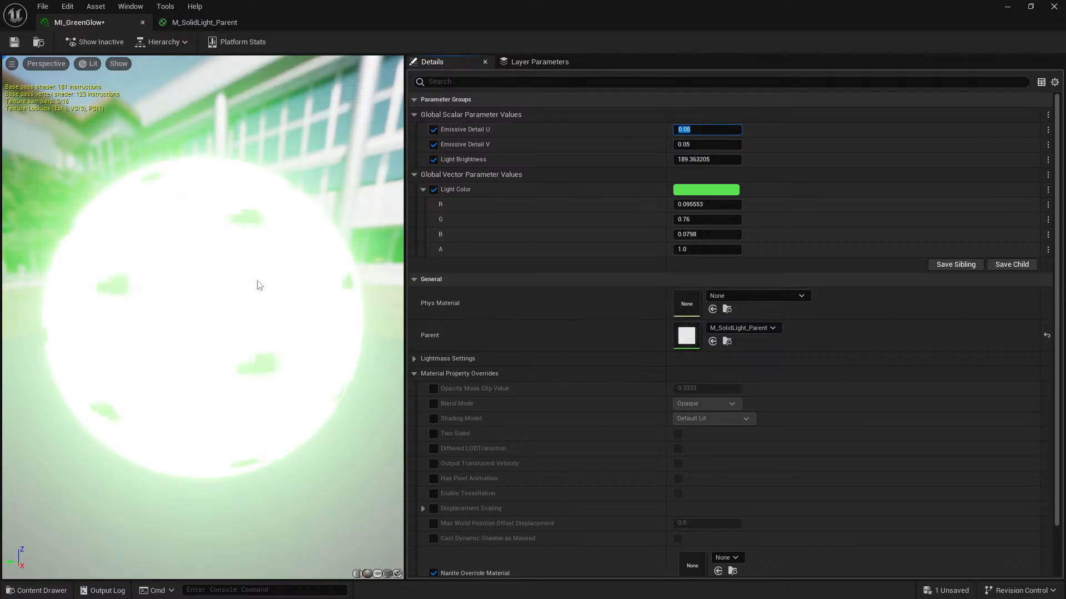
Step: Check the M_SolidLight_Parent graph, set both Emissive Detail U and V of MI_GreenGlow to 8.0, and save the material instance
{"action": "left_click", "coordinate": [205, 22]}
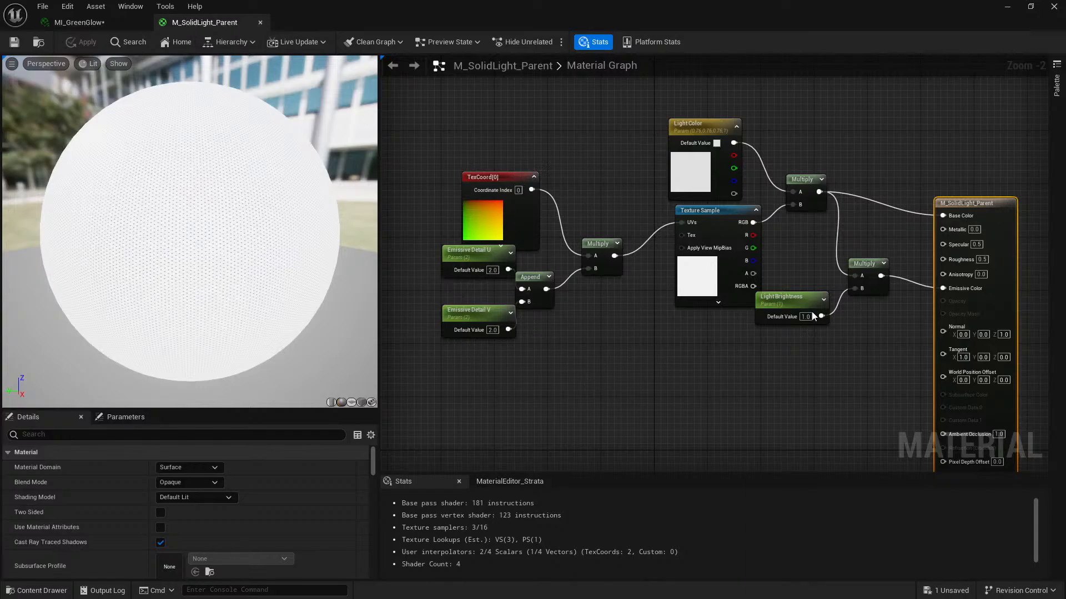
{"action": "left_click", "coordinate": [82, 25]}
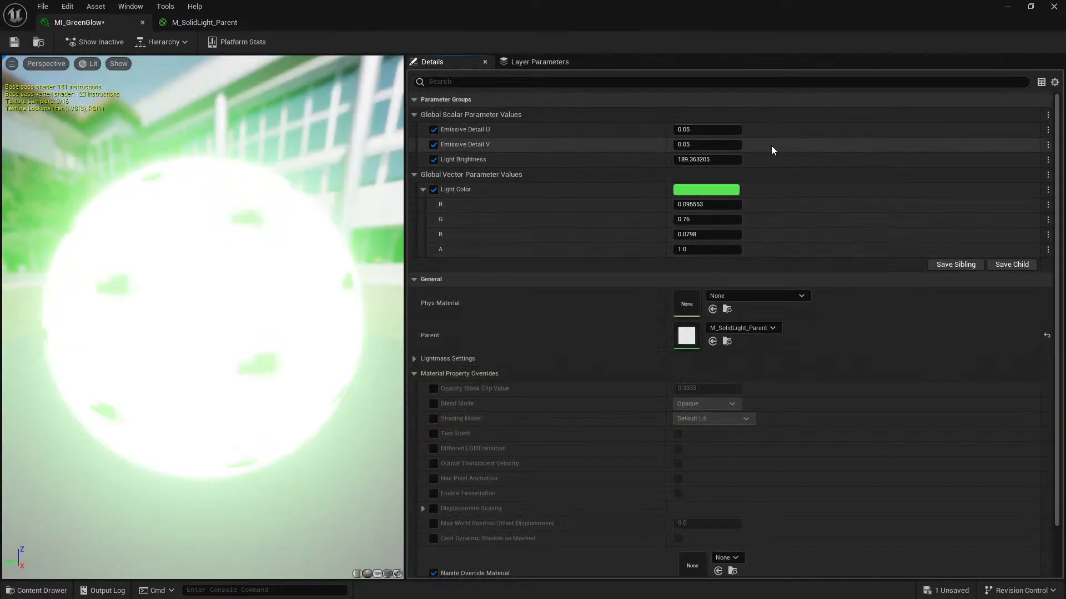
{"action": "type", "text": "8"}
{"action": "left_click", "coordinate": [697, 146]}
{"action": "type", "text": "8"}
{"action": "key", "text": "Return"}
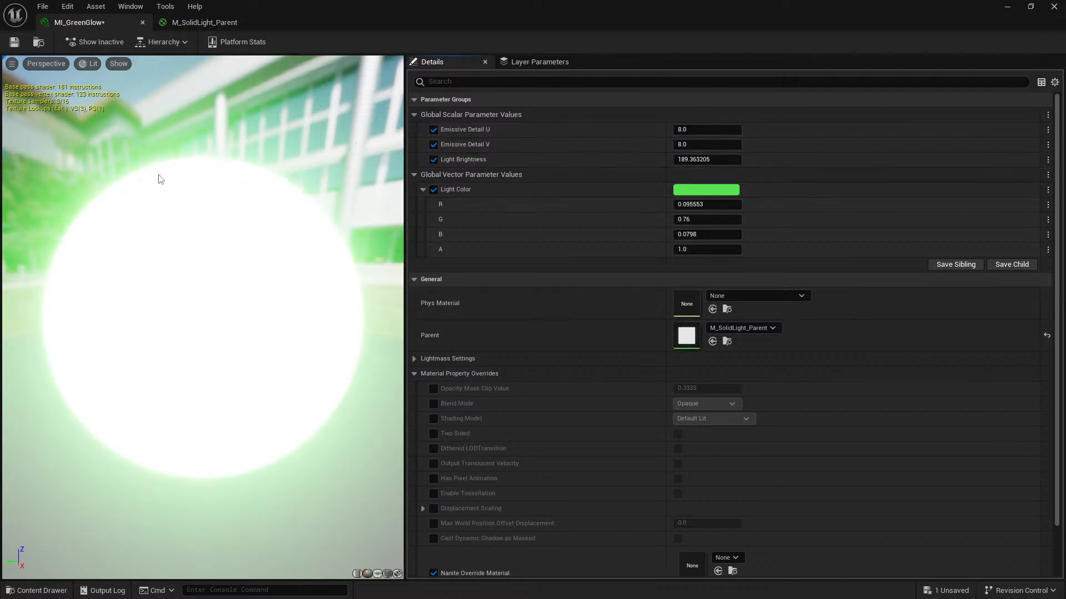
{"action": "left_click", "coordinate": [15, 42]}
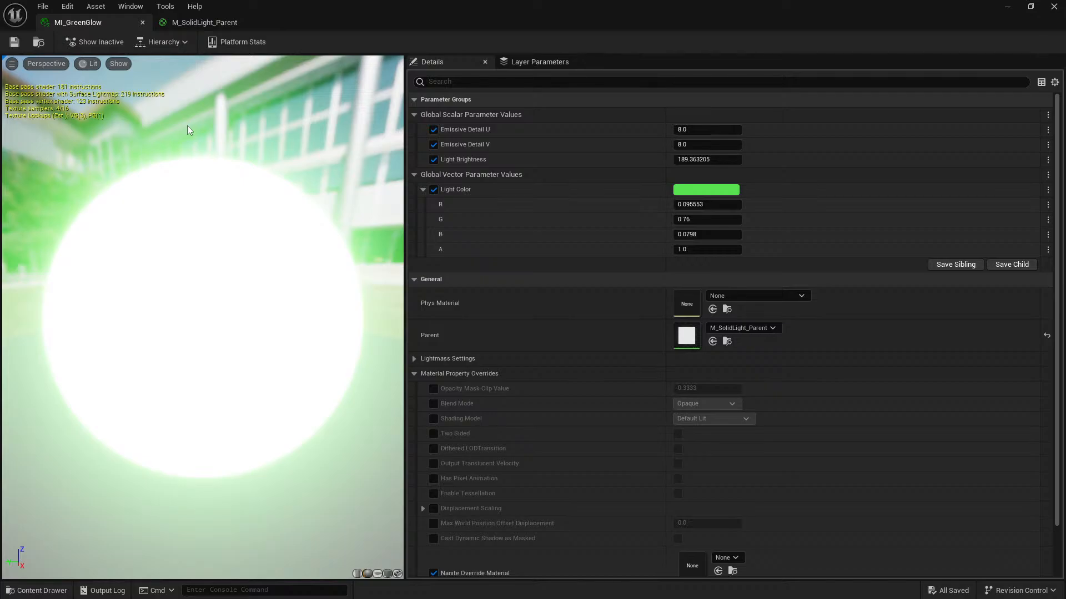
Step: Close the MI_GreenGlow and M_SolidLight_Parent editors and review DefaultCube's mesh and material slot in the level
{"action": "left_click", "coordinate": [142, 23]}
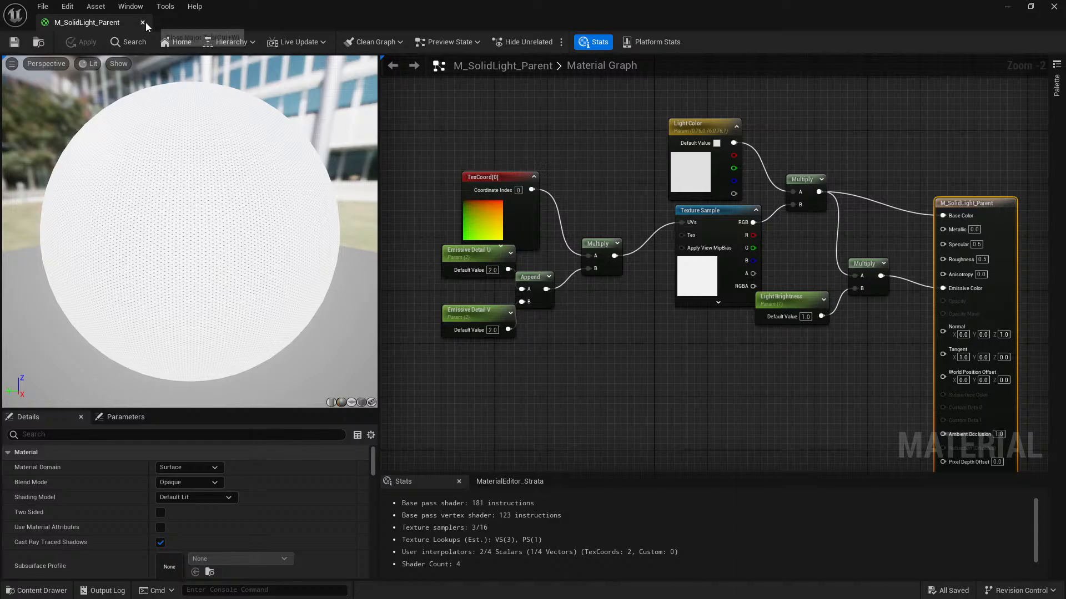
{"action": "left_click", "coordinate": [143, 22]}
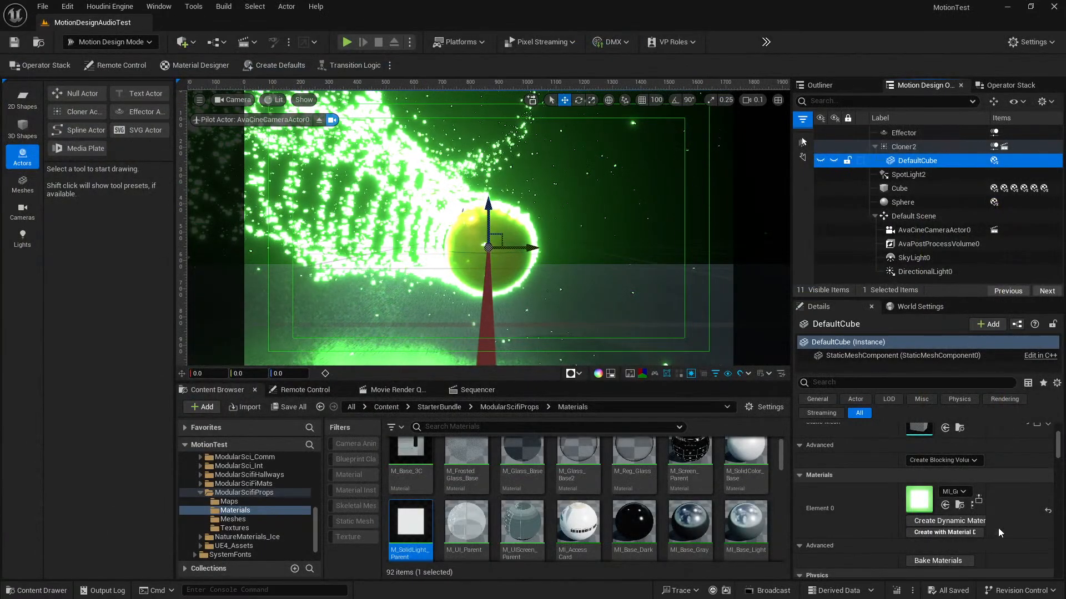
{"action": "scroll", "coordinate": [924, 454], "scroll_direction": "up", "scroll_amount": 2}
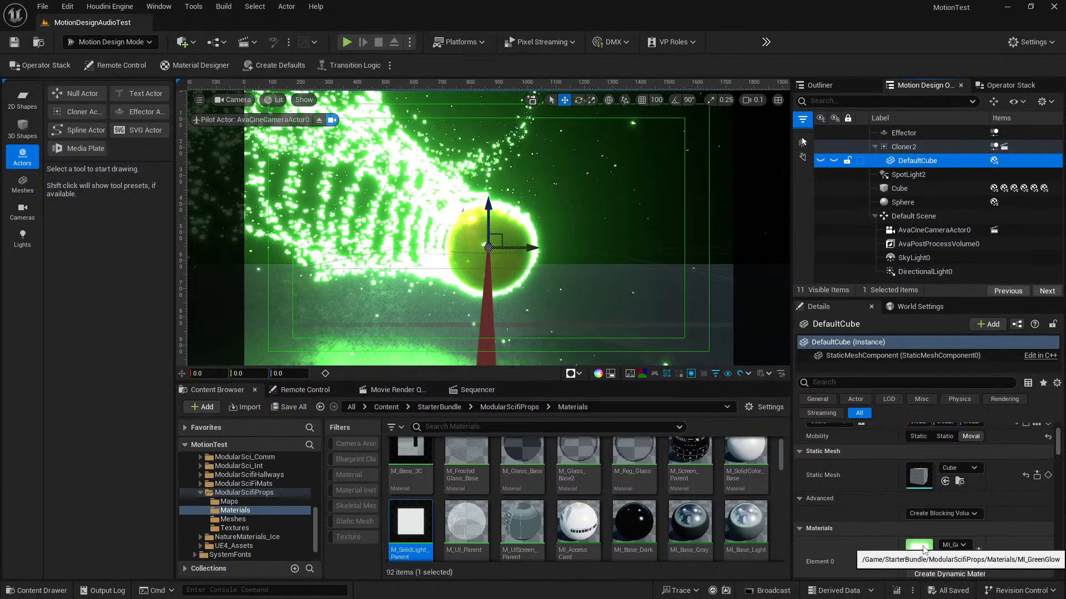
{"action": "scroll", "coordinate": [917, 551], "scroll_direction": "down", "scroll_amount": 1}
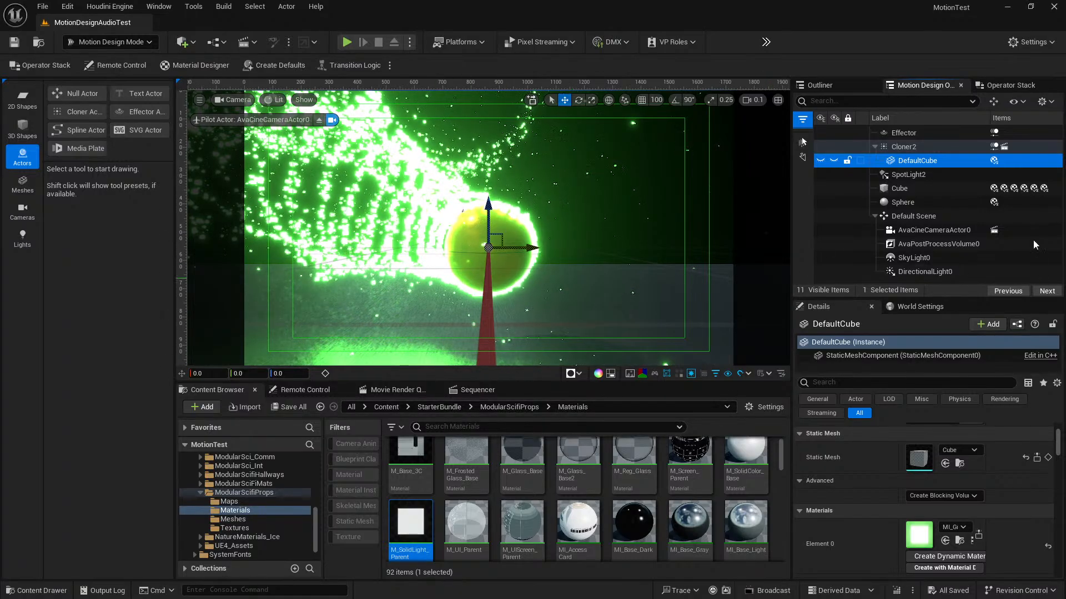
Step: Select Cloner2 and show the Sequencer, ending with the Effector selected and its Details area widened
{"action": "left_click", "coordinate": [924, 145]}
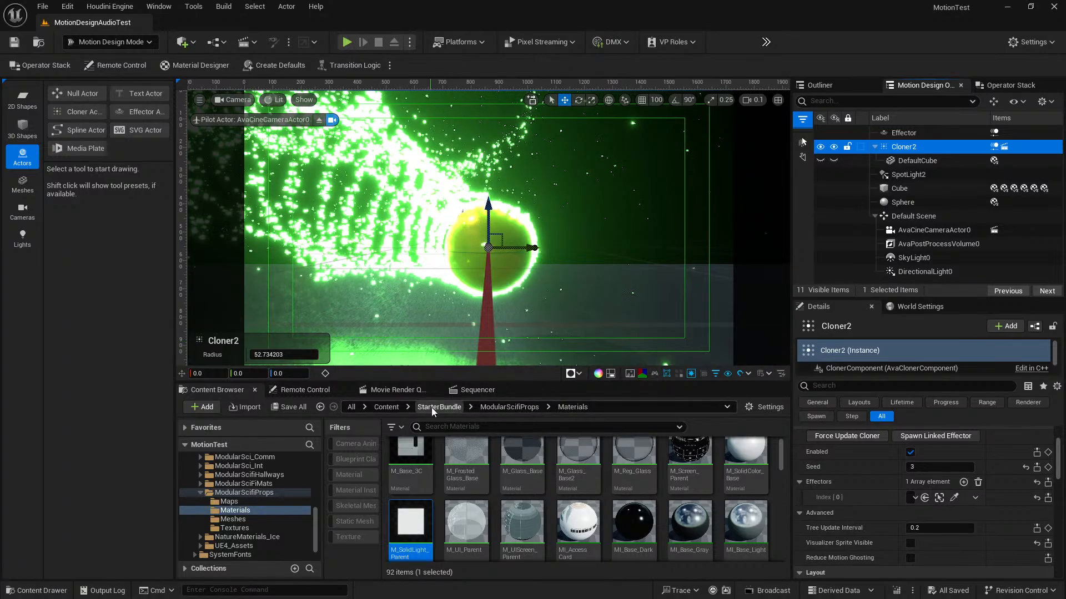
{"action": "left_click", "coordinate": [471, 392]}
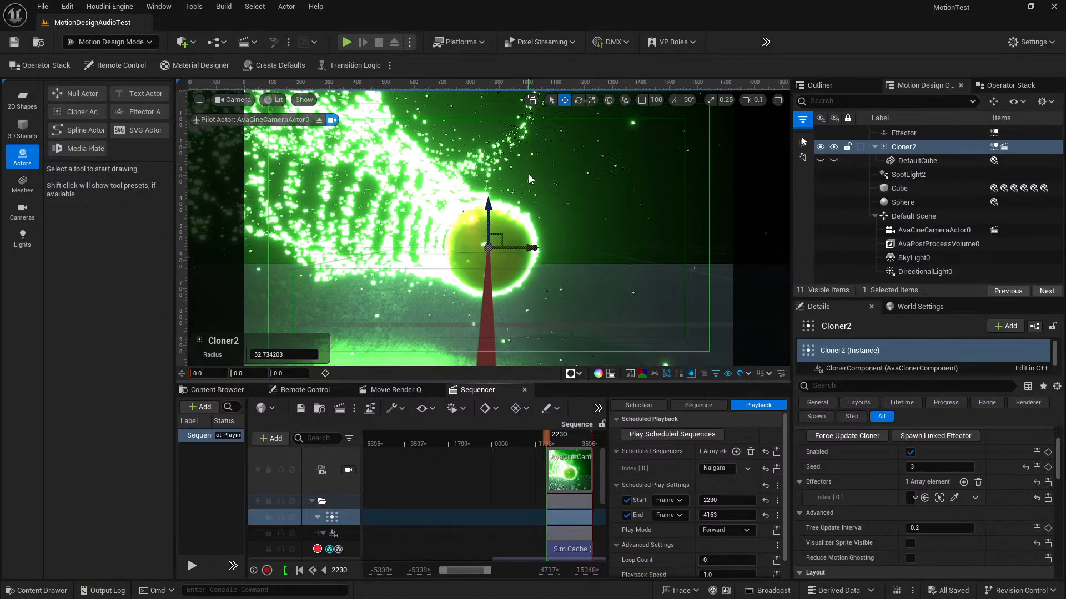
{"action": "left_click", "coordinate": [918, 133]}
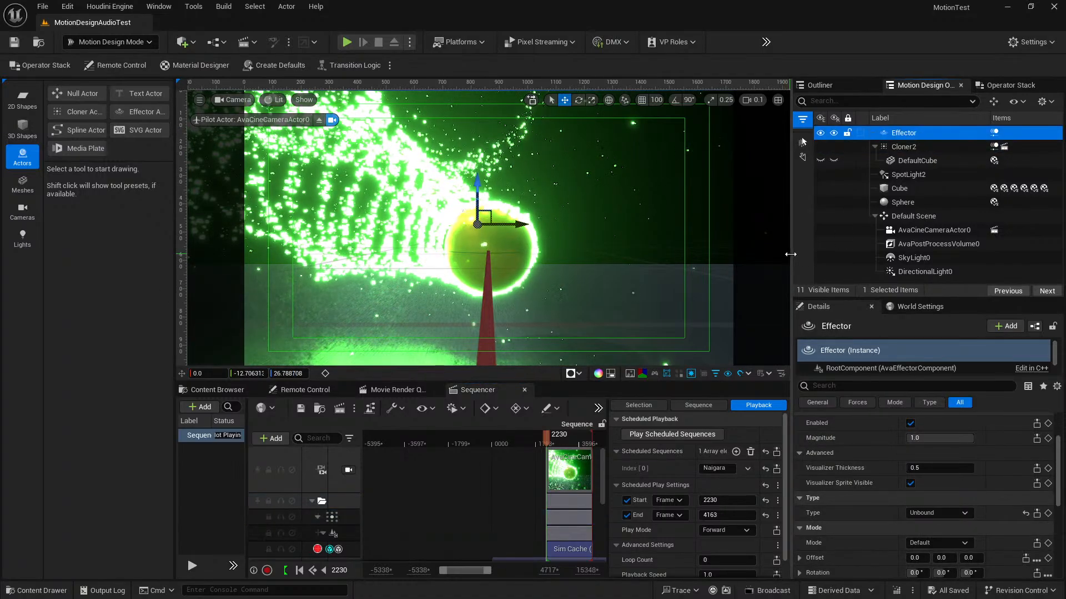
{"action": "left_click_drag", "start_coordinate": [791, 256], "coordinate": [740, 257]}
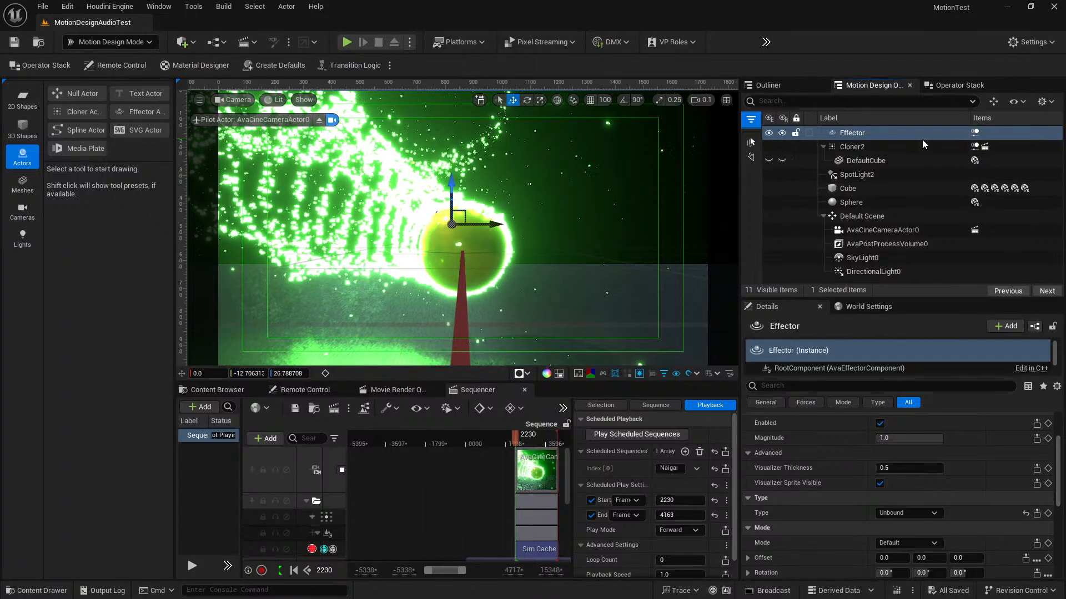
Step: Compare the Operator Stack, the level Outliner and the Motion Design Outliner for the selected Effector
{"action": "left_click", "coordinate": [955, 87]}
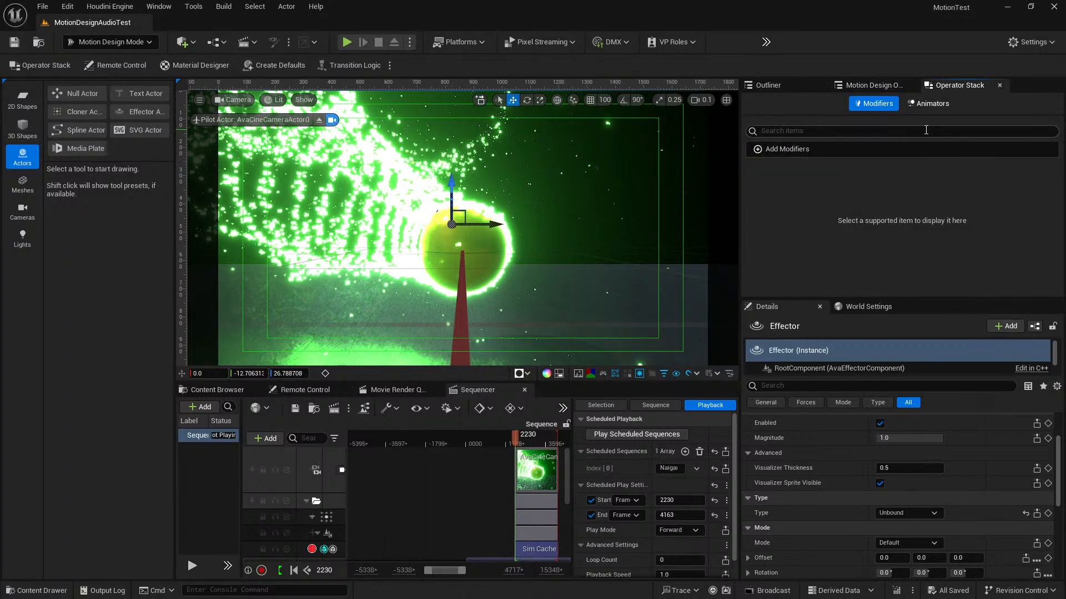
{"action": "left_click", "coordinate": [864, 88]}
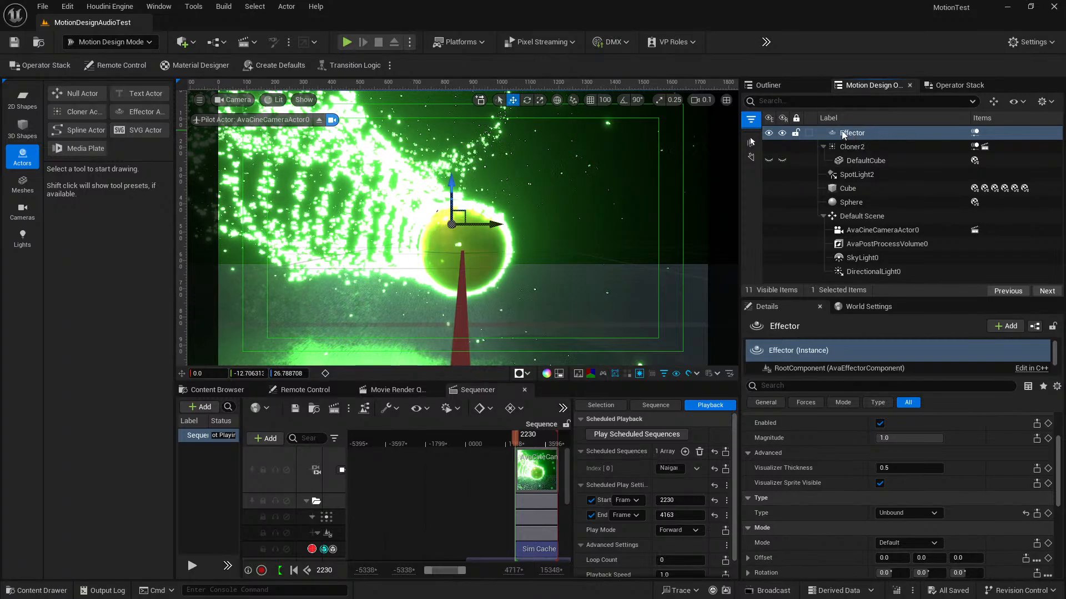
{"action": "left_click", "coordinate": [771, 87]}
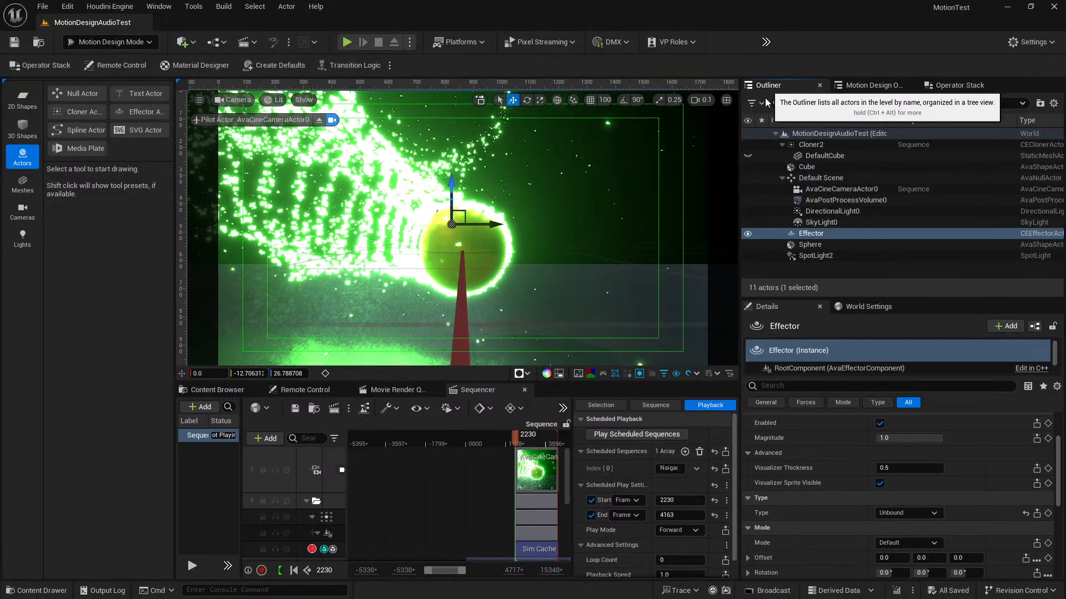
{"action": "left_click", "coordinate": [862, 88]}
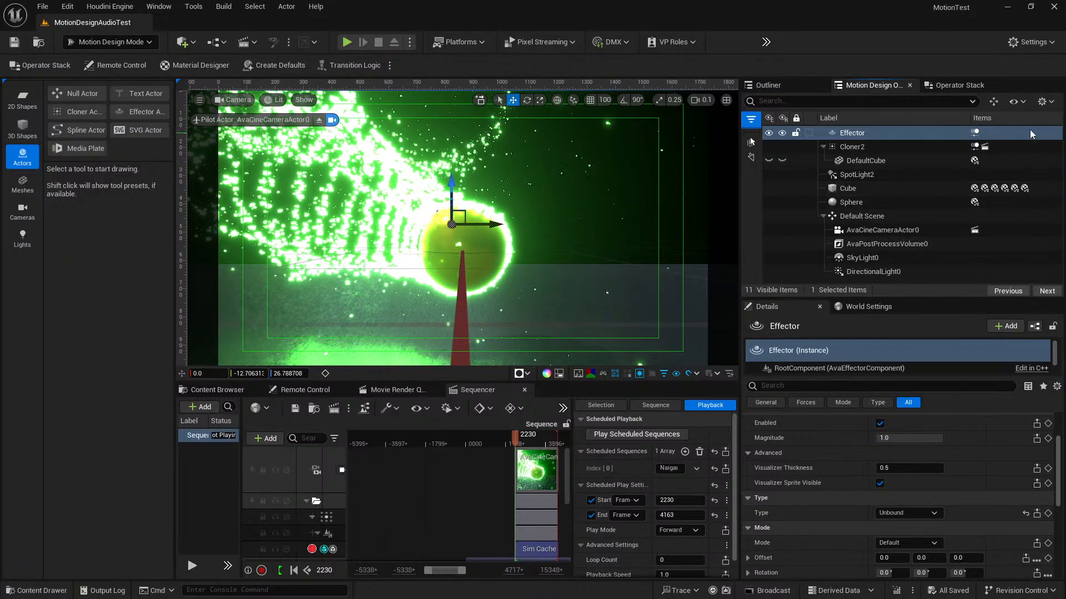
Step: Inspect the Effector's animators in the Operator Stack and the modifier types that can be added to it
{"action": "left_click", "coordinate": [970, 86]}
{"action": "left_click", "coordinate": [934, 106]}
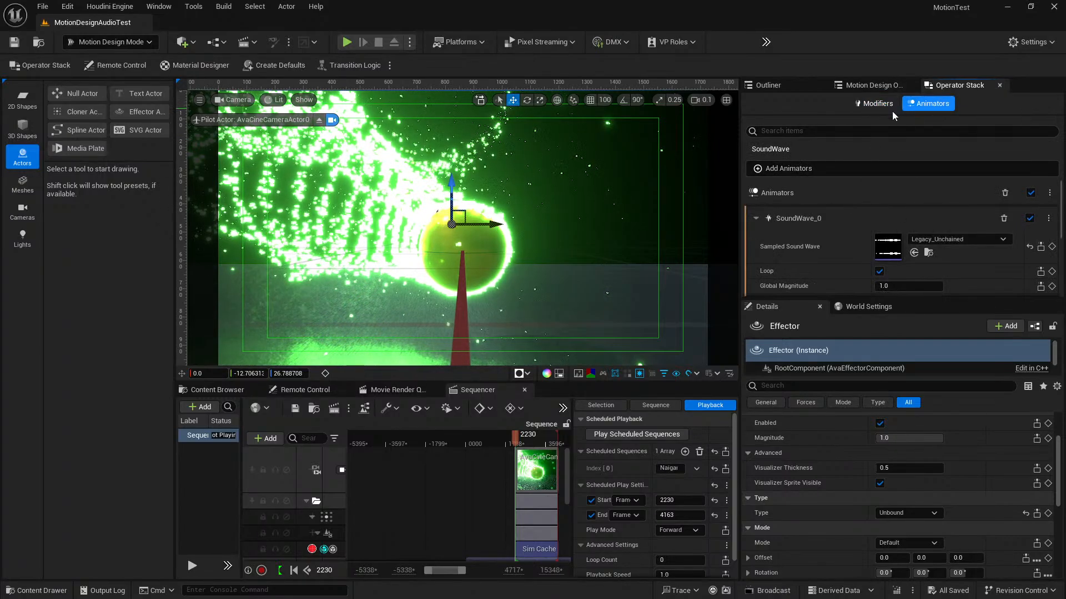
{"action": "left_click", "coordinate": [869, 105]}
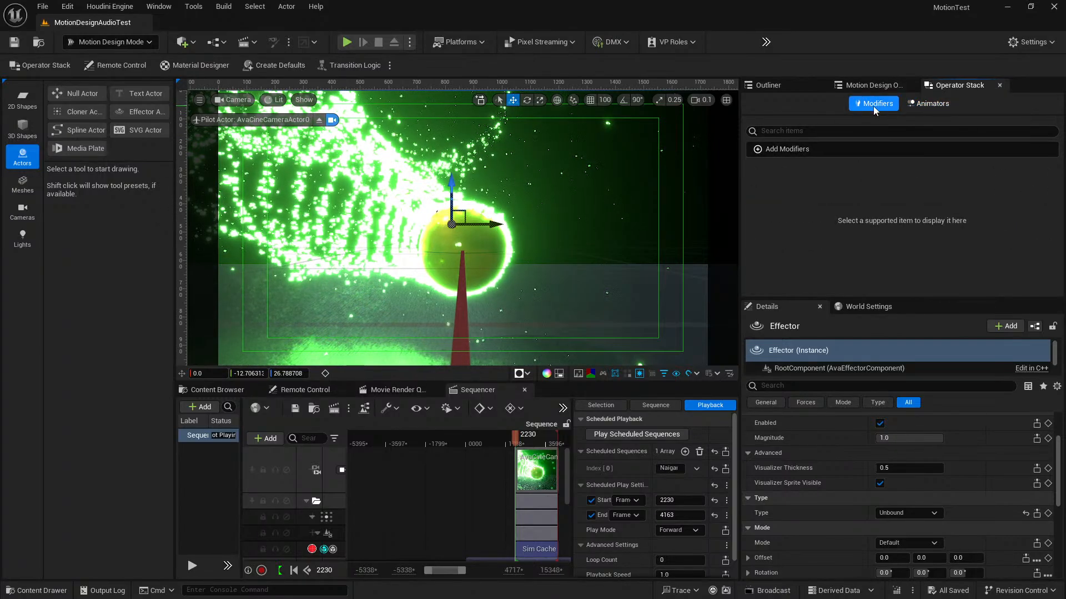
{"action": "left_click", "coordinate": [799, 149]}
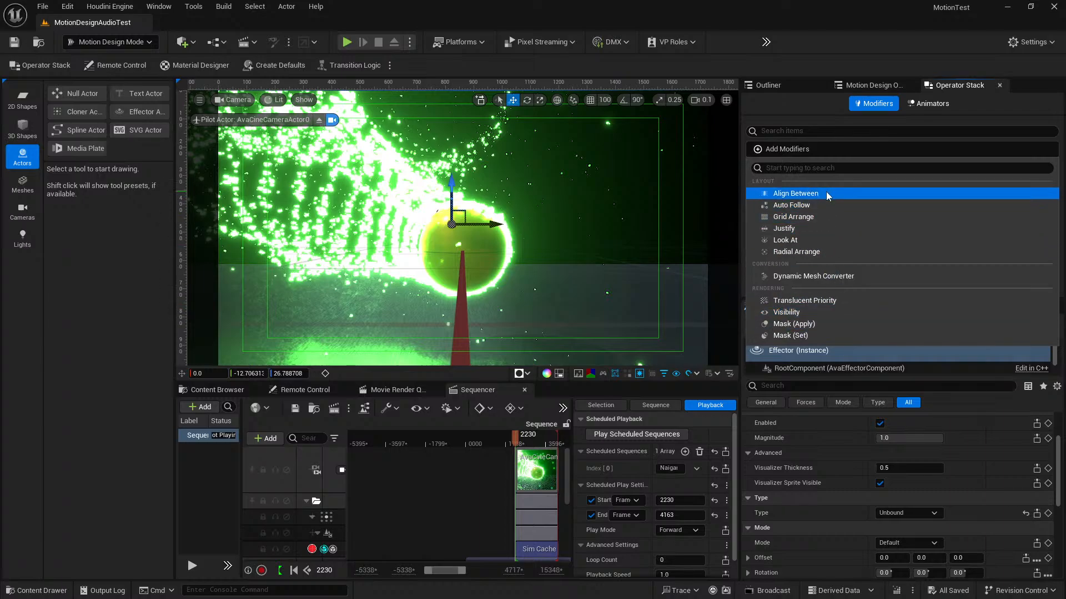
{"action": "left_click", "coordinate": [827, 149]}
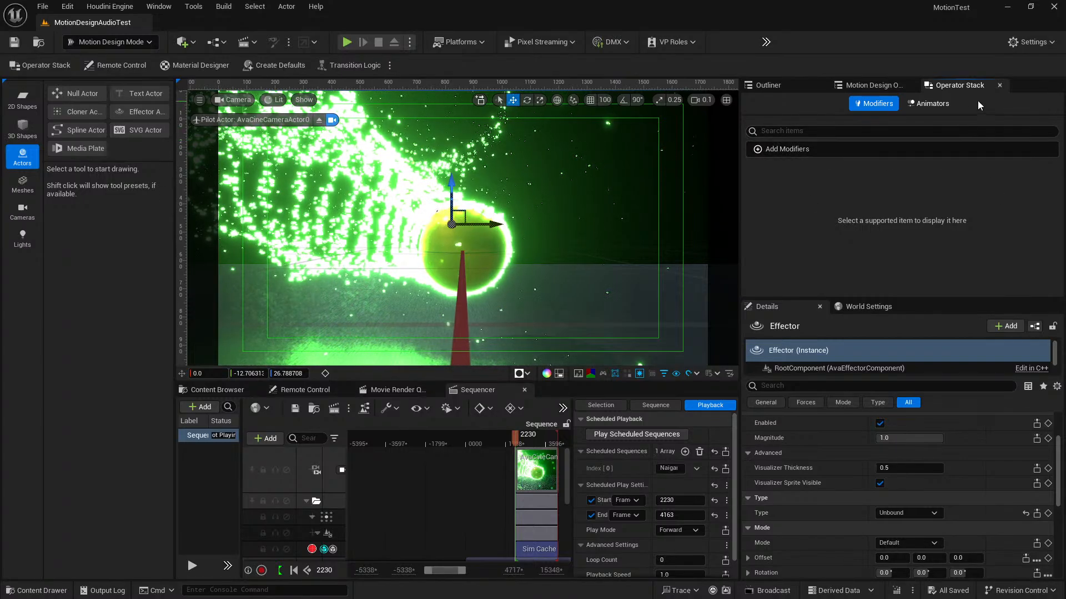
Step: Examine the Effector's SoundWave animator and the available animator types with their presets, returning to the Motion Design Outliner
{"action": "left_click", "coordinate": [925, 102]}
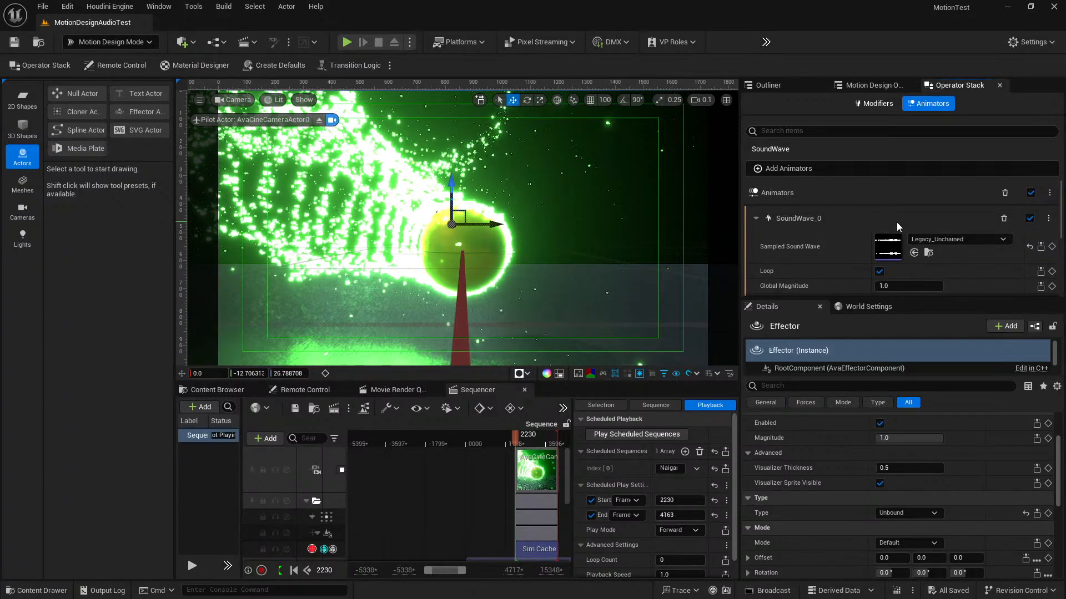
{"action": "left_click", "coordinate": [786, 168]}
{"action": "mouse_move", "coordinate": [799, 203]}
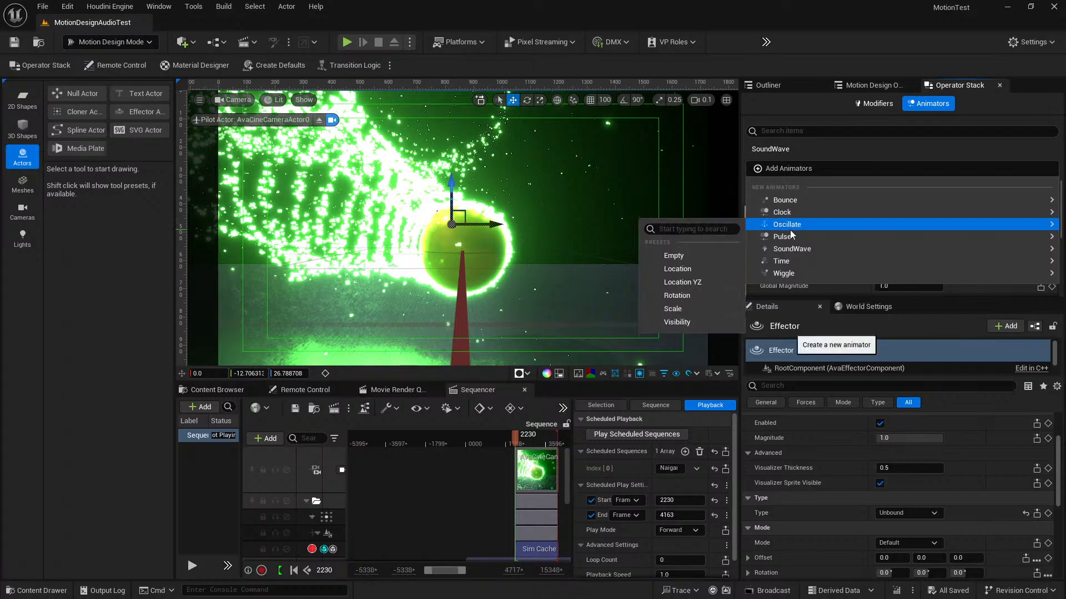
{"action": "mouse_move", "coordinate": [790, 250]}
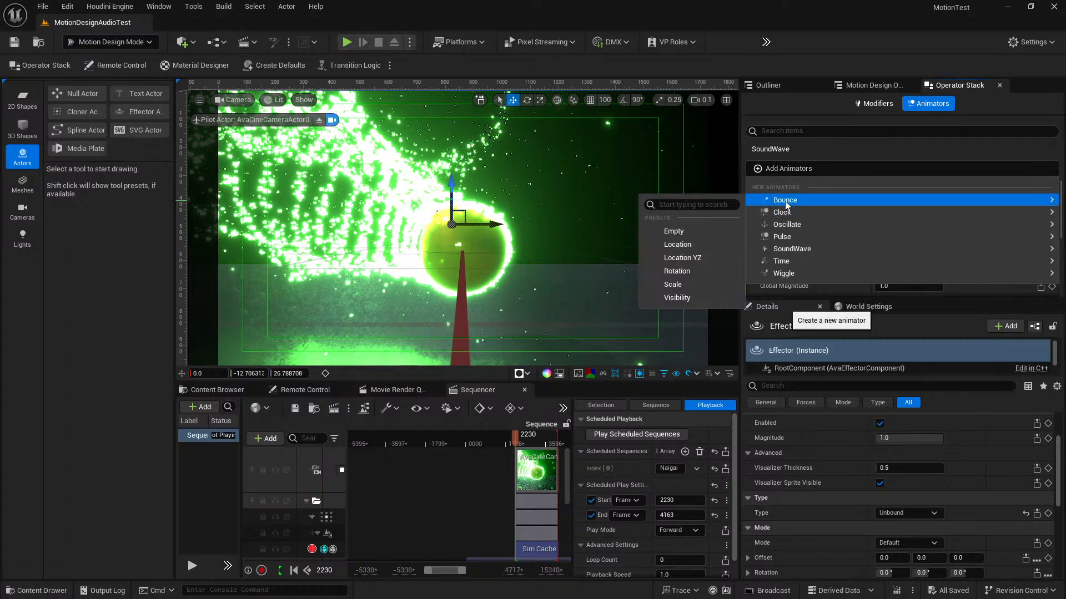
{"action": "left_click", "coordinate": [869, 85]}
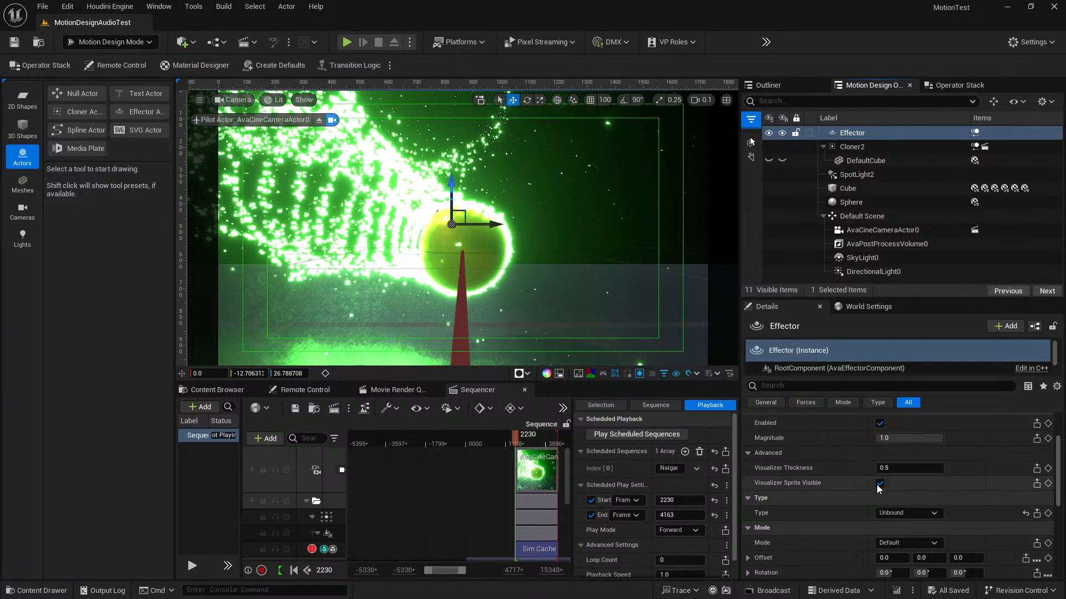
Step: Review the Effector's type and mode settings, and its SoundWave animator in the Operator Stack
{"action": "scroll", "coordinate": [899, 488], "scroll_direction": "down", "scroll_amount": 2}
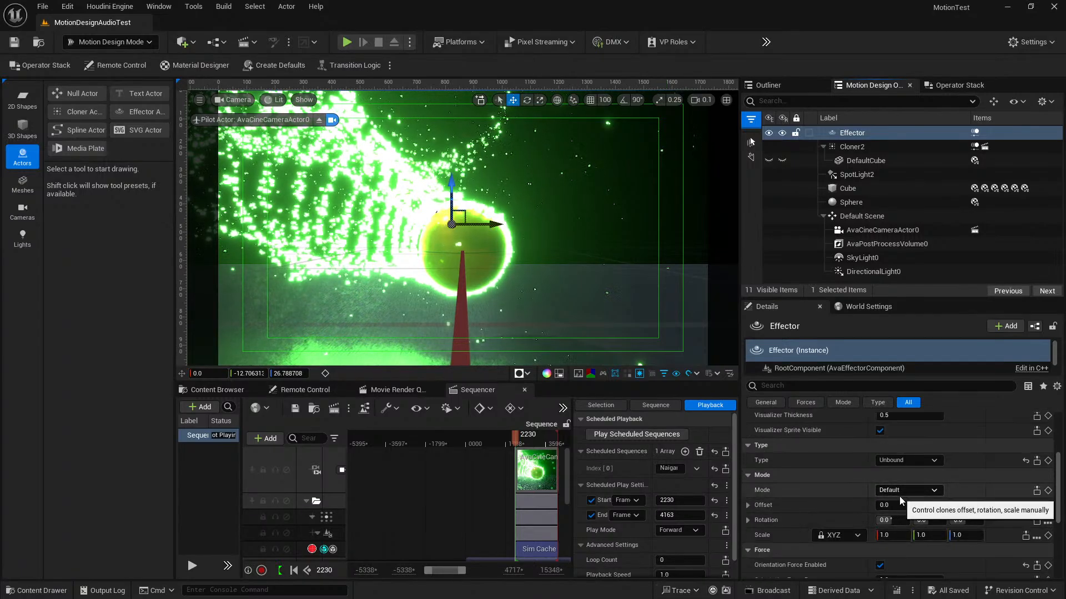
{"action": "scroll", "coordinate": [899, 499], "scroll_direction": "up", "scroll_amount": 3}
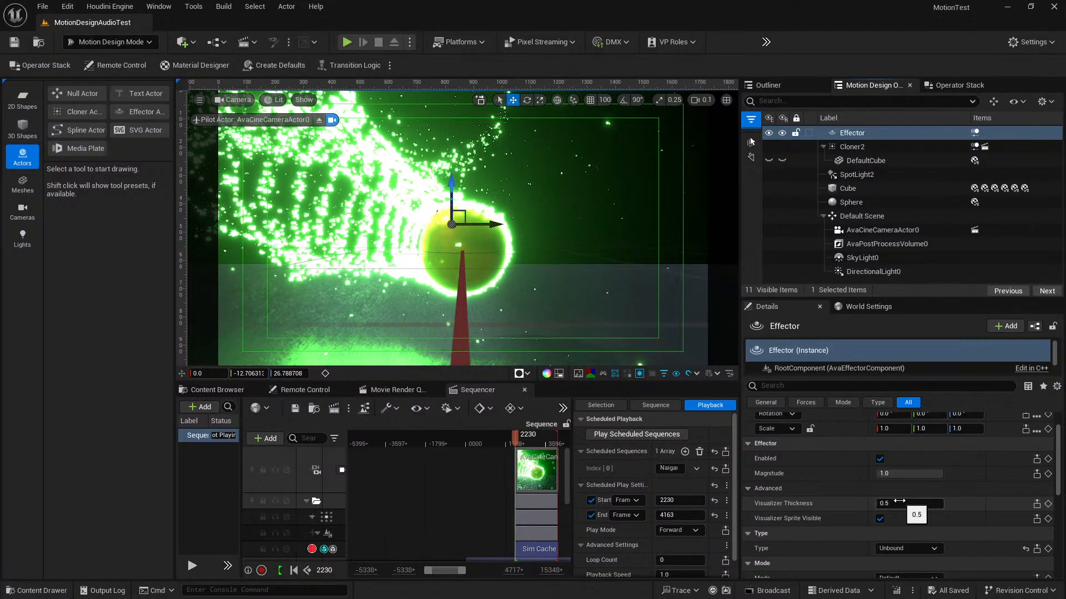
{"action": "left_click", "coordinate": [953, 85]}
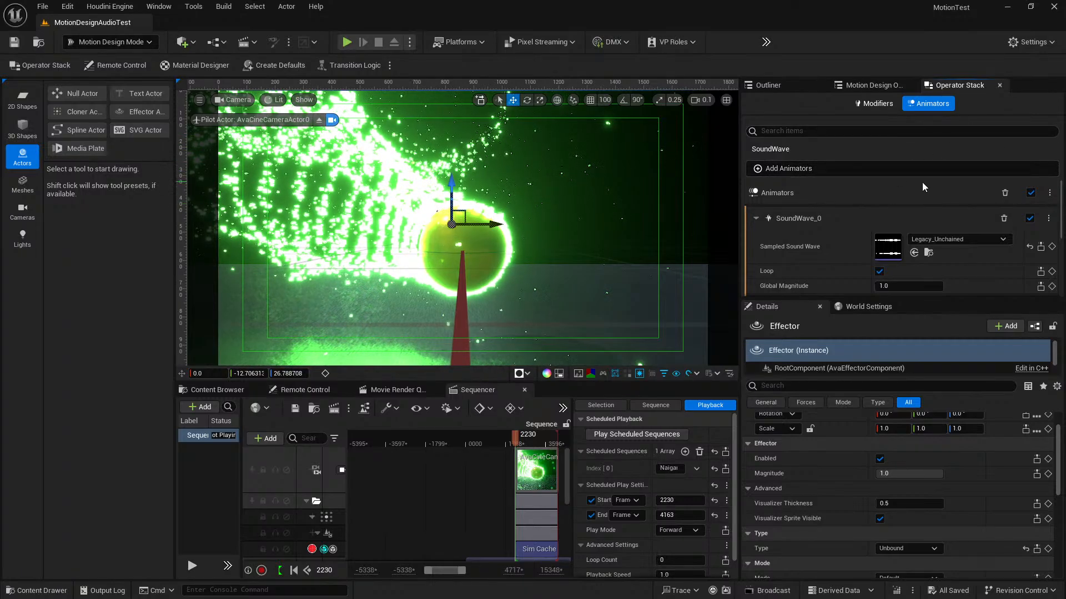
{"action": "scroll", "coordinate": [918, 185], "scroll_direction": "down", "scroll_amount": 2}
{"action": "scroll", "coordinate": [914, 188], "scroll_direction": "up", "scroll_amount": 2}
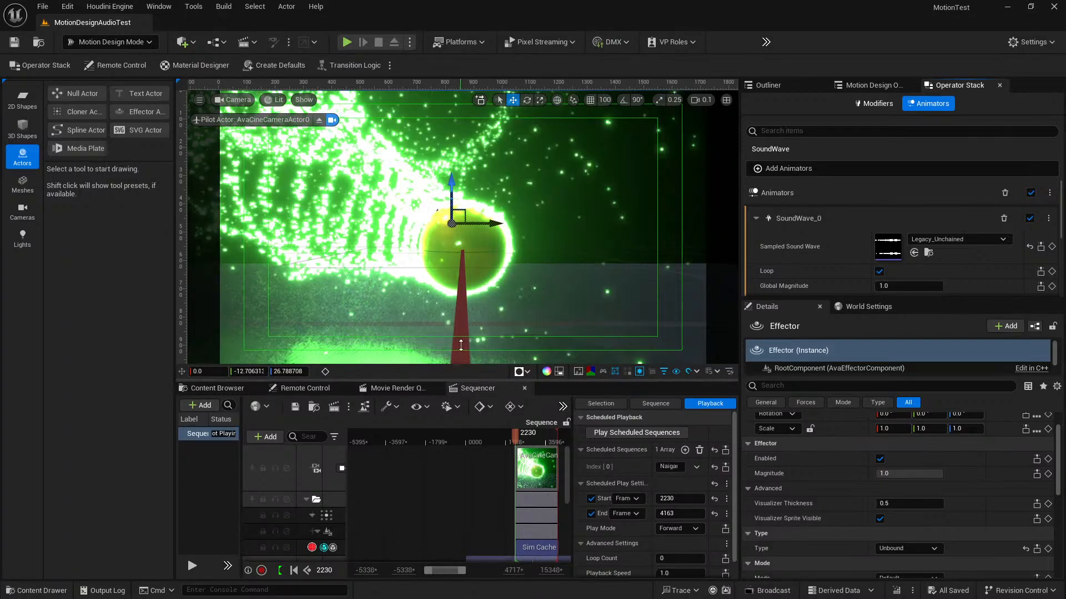
Step: Enlarge the Sequencer area and expand the linked properties of the Effector's SoundWave animator
{"action": "left_click_drag", "start_coordinate": [464, 380], "coordinate": [464, 269]}
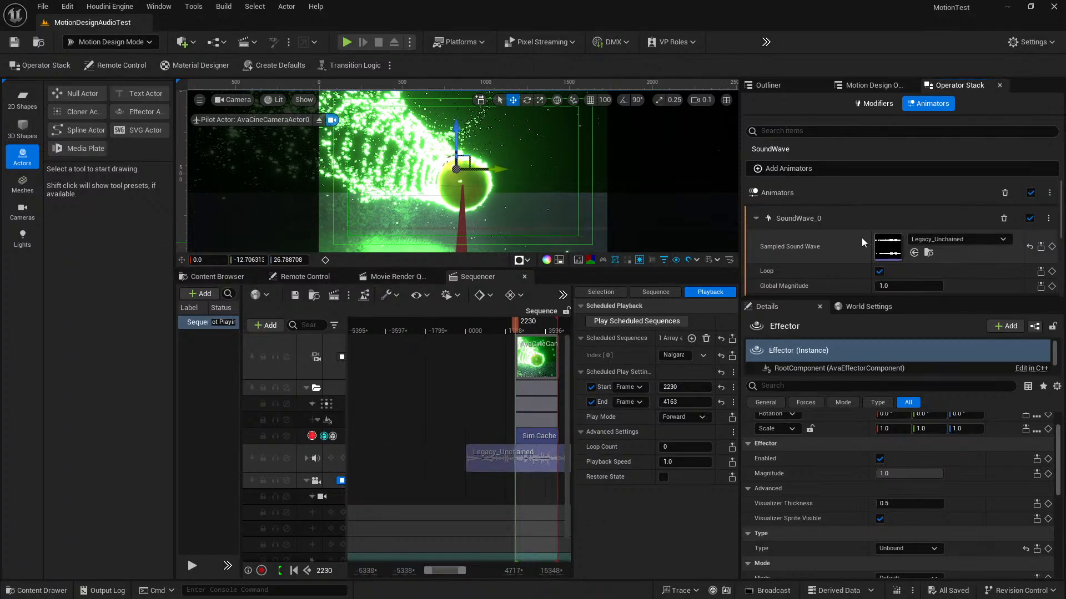
{"action": "scroll", "coordinate": [971, 272], "scroll_direction": "down", "scroll_amount": 3}
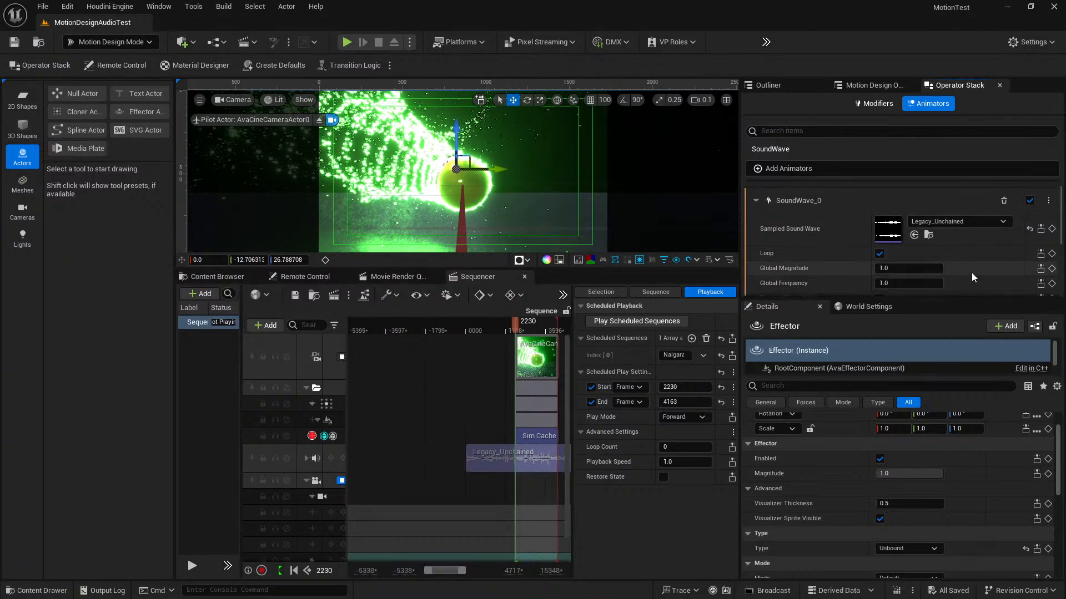
{"action": "scroll", "coordinate": [971, 272], "scroll_direction": "down", "scroll_amount": 3}
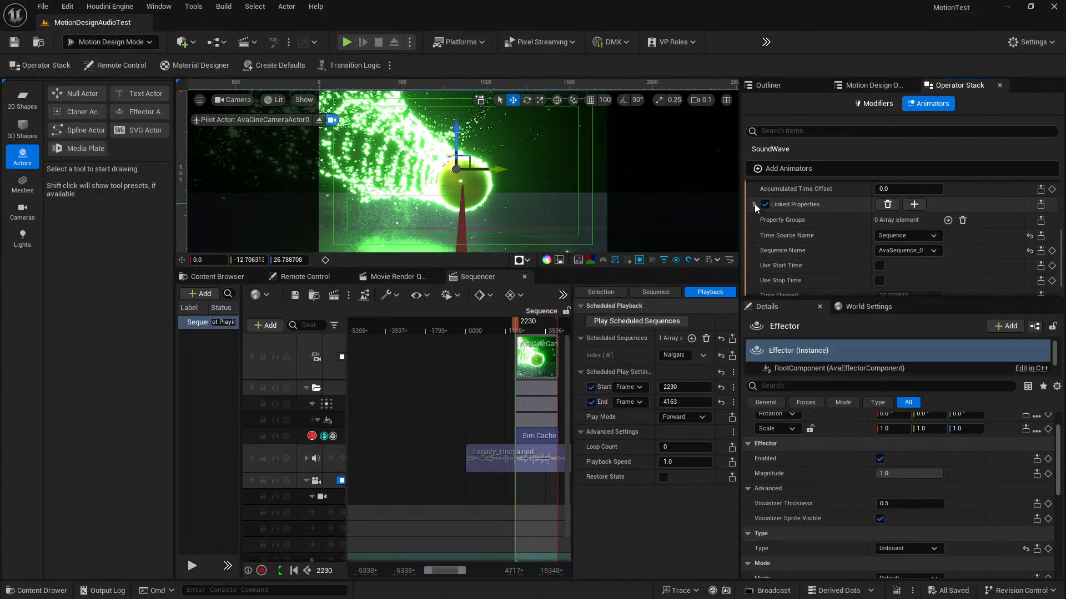
{"action": "left_click", "coordinate": [754, 204]}
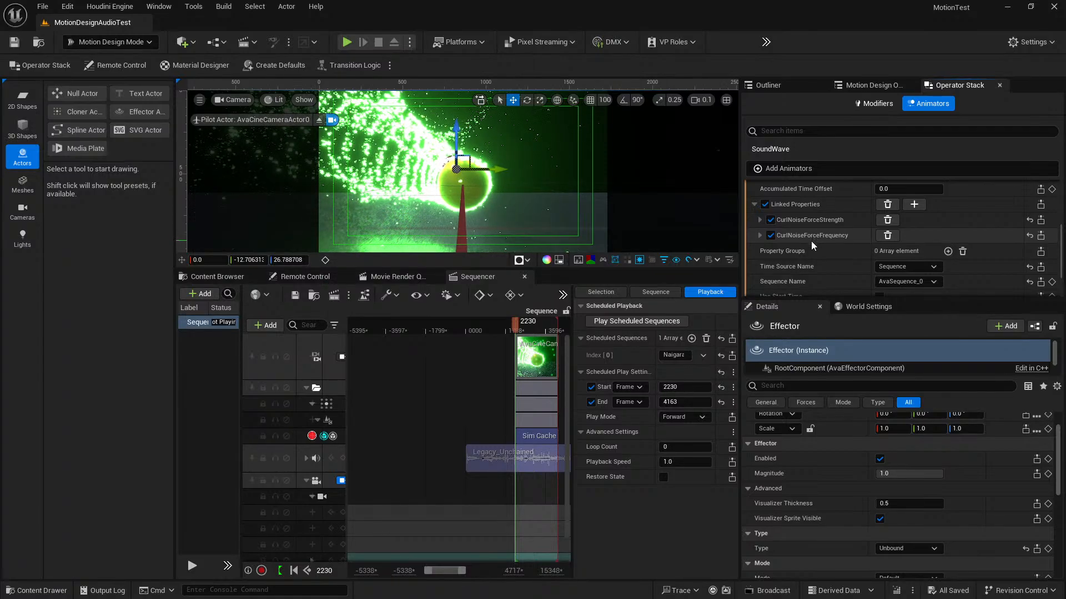
Step: Select Cloner2 in the Motion Design Outliner, heighten its Details area and look through its settings down to Lifetime and Data Layers
{"action": "left_click", "coordinate": [855, 84]}
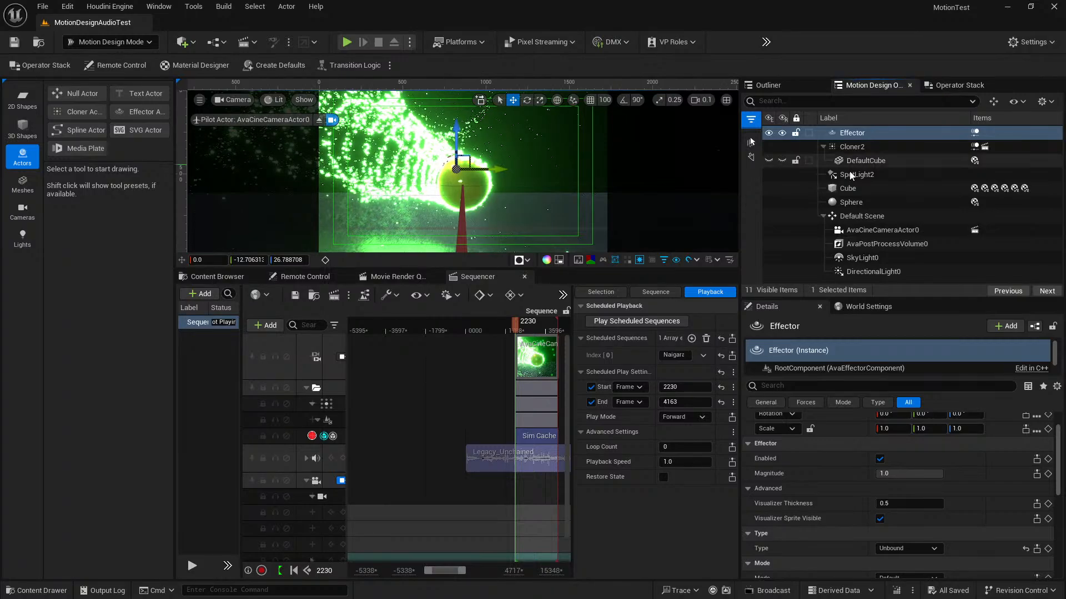
{"action": "left_click", "coordinate": [855, 146]}
{"action": "scroll", "coordinate": [875, 422], "scroll_direction": "down", "scroll_amount": 1}
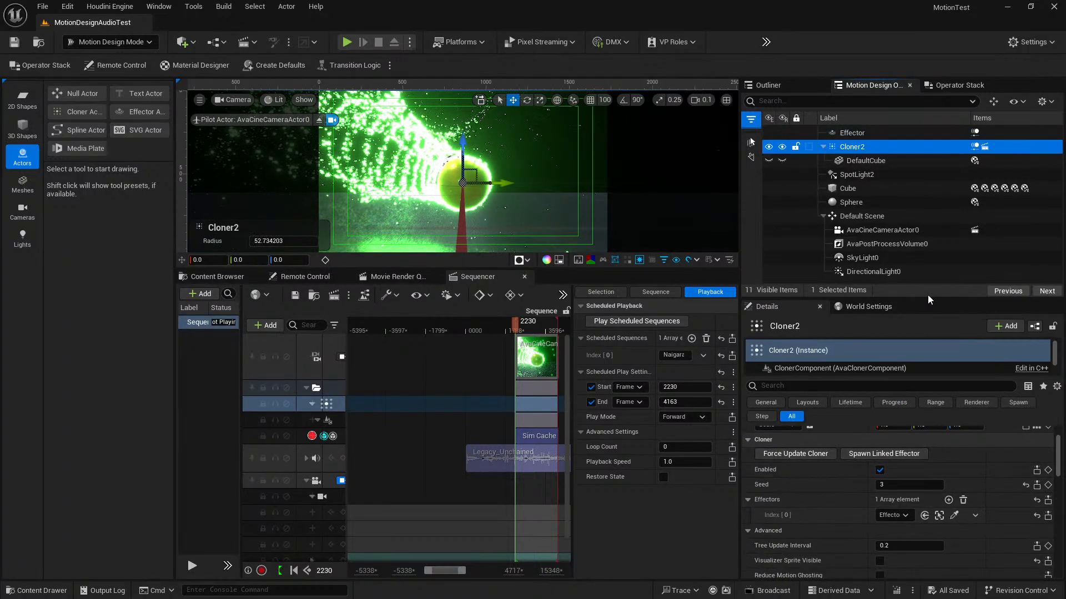
{"action": "left_click_drag", "start_coordinate": [928, 299], "coordinate": [927, 154]}
{"action": "scroll", "coordinate": [855, 481], "scroll_direction": "down", "scroll_amount": 15}
{"action": "scroll", "coordinate": [845, 473], "scroll_direction": "down", "scroll_amount": 10}
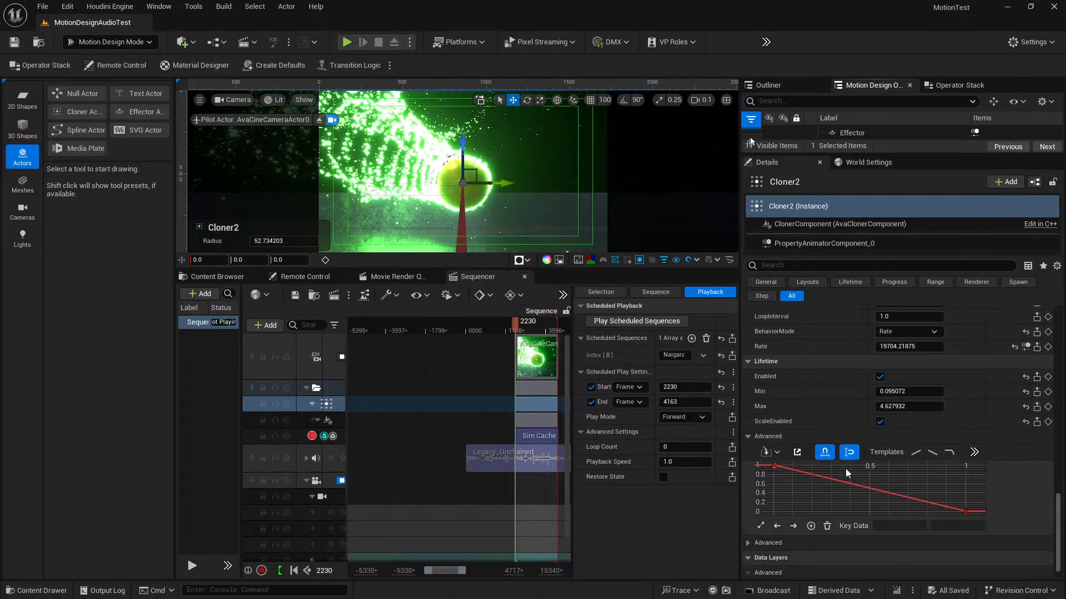
{"action": "scroll", "coordinate": [845, 469], "scroll_direction": "down", "scroll_amount": 1}
{"action": "scroll", "coordinate": [1021, 507], "scroll_direction": "down", "scroll_amount": 2}
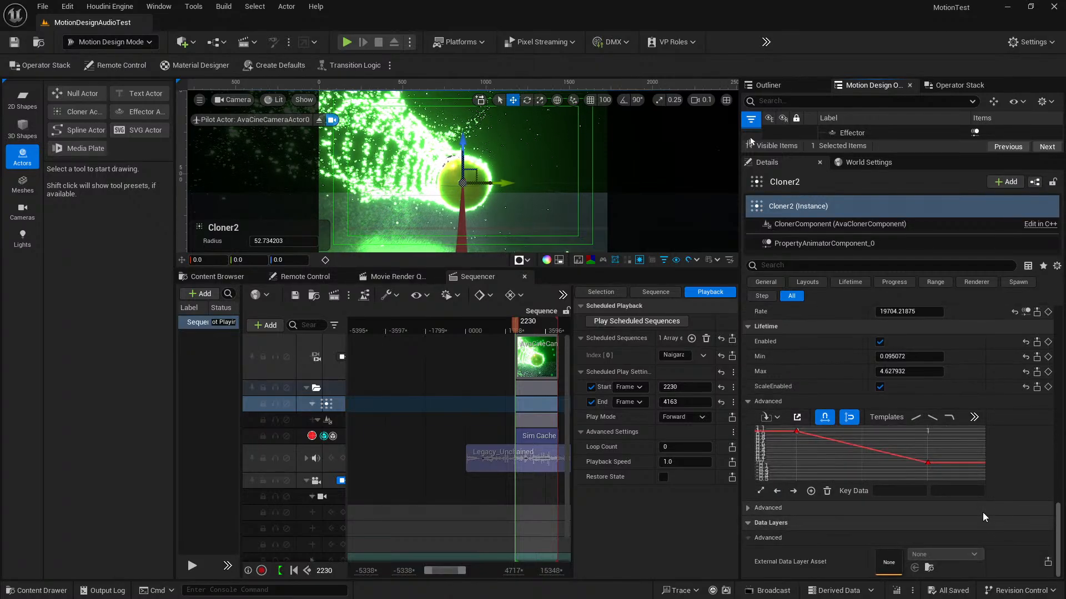
Step: Examine Cloner2's Layout, Renderer, Progress, Range, Spawn and Lifetime settings one after another
{"action": "scroll", "coordinate": [980, 488], "scroll_direction": "up", "scroll_amount": 4}
{"action": "scroll", "coordinate": [992, 395], "scroll_direction": "up", "scroll_amount": 9}
{"action": "scroll", "coordinate": [991, 392], "scroll_direction": "up", "scroll_amount": 7}
{"action": "scroll", "coordinate": [990, 395], "scroll_direction": "up", "scroll_amount": 4}
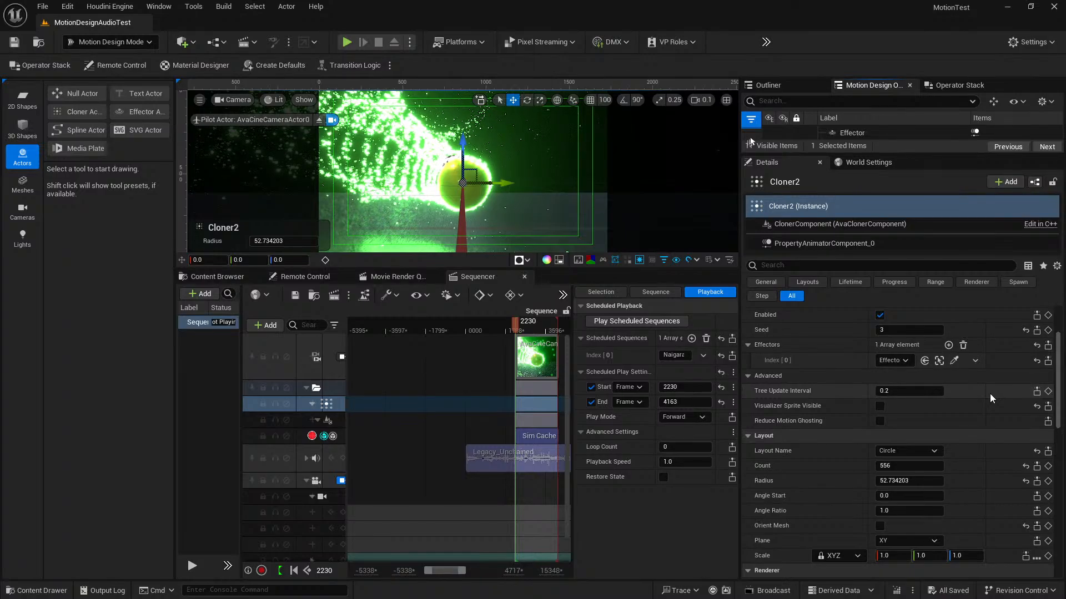
{"action": "scroll", "coordinate": [990, 394], "scroll_direction": "down", "scroll_amount": 5}
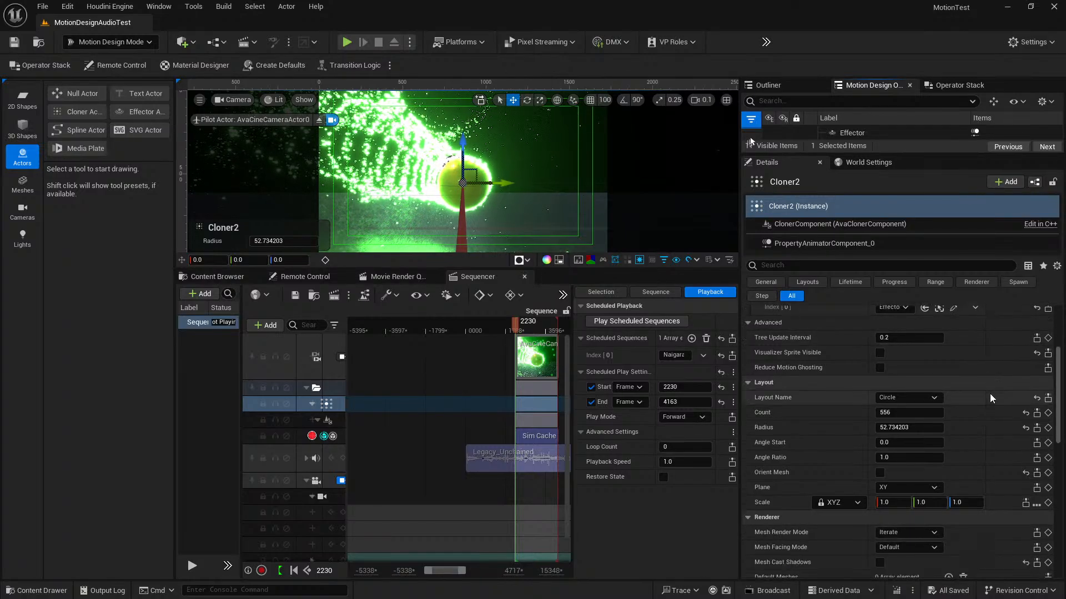
{"action": "scroll", "coordinate": [990, 394], "scroll_direction": "down", "scroll_amount": 5}
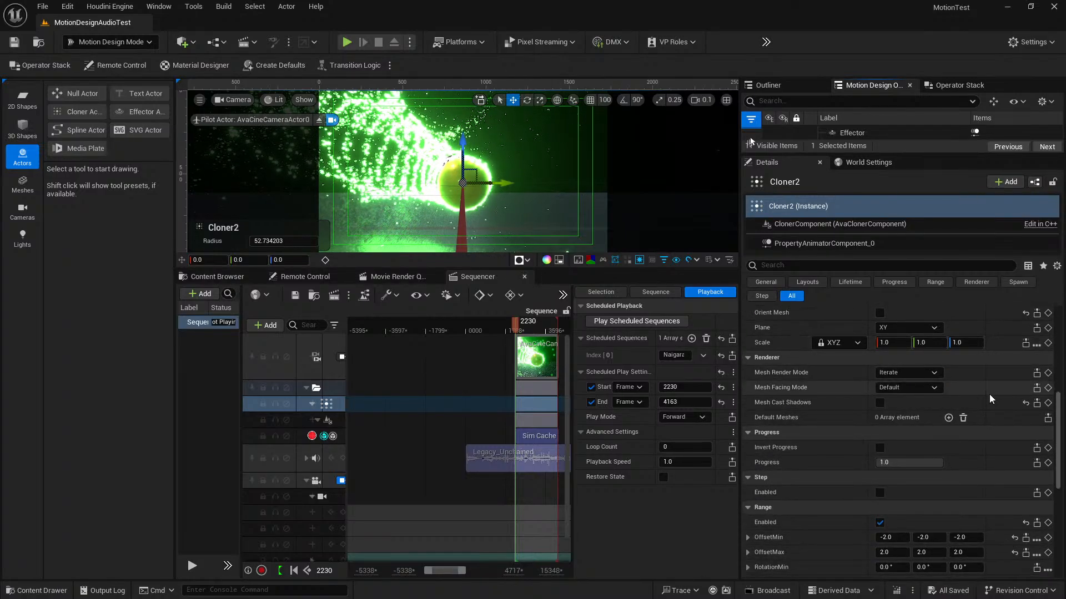
{"action": "scroll", "coordinate": [989, 398], "scroll_direction": "down", "scroll_amount": 4}
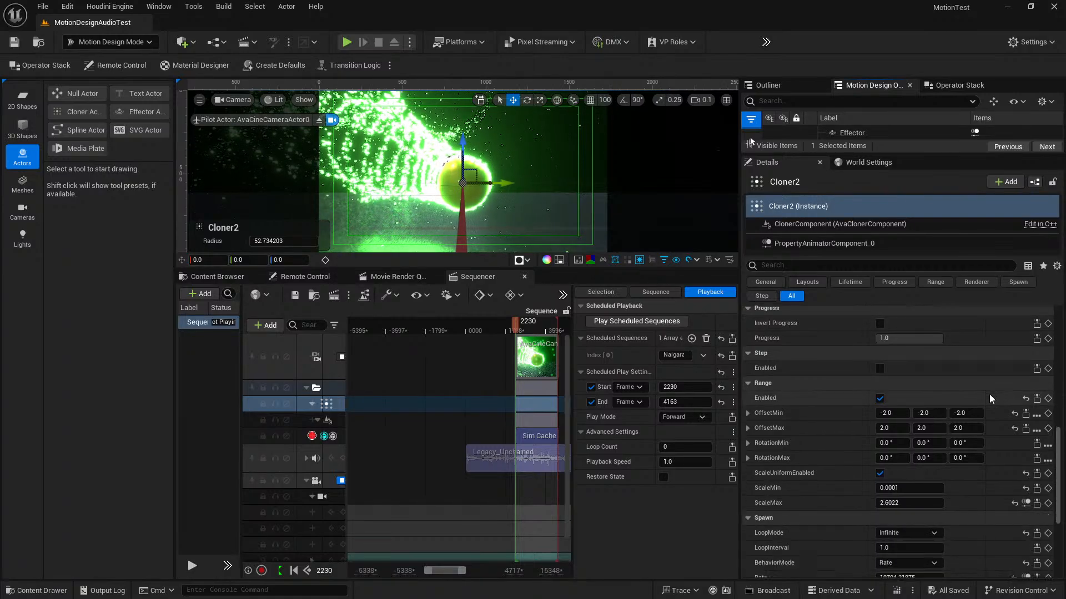
{"action": "scroll", "coordinate": [989, 396], "scroll_direction": "down", "scroll_amount": 5}
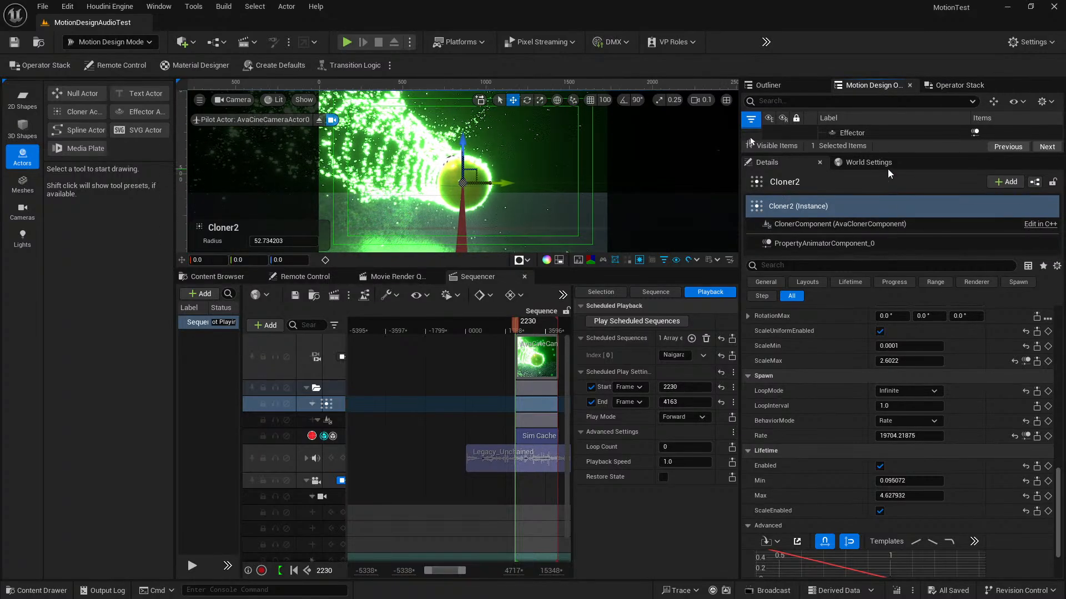
Step: Restore the outliner's height, select the Effector and compare its force settings with its SoundWave animator's linked properties
{"action": "left_click_drag", "start_coordinate": [884, 154], "coordinate": [883, 315]}
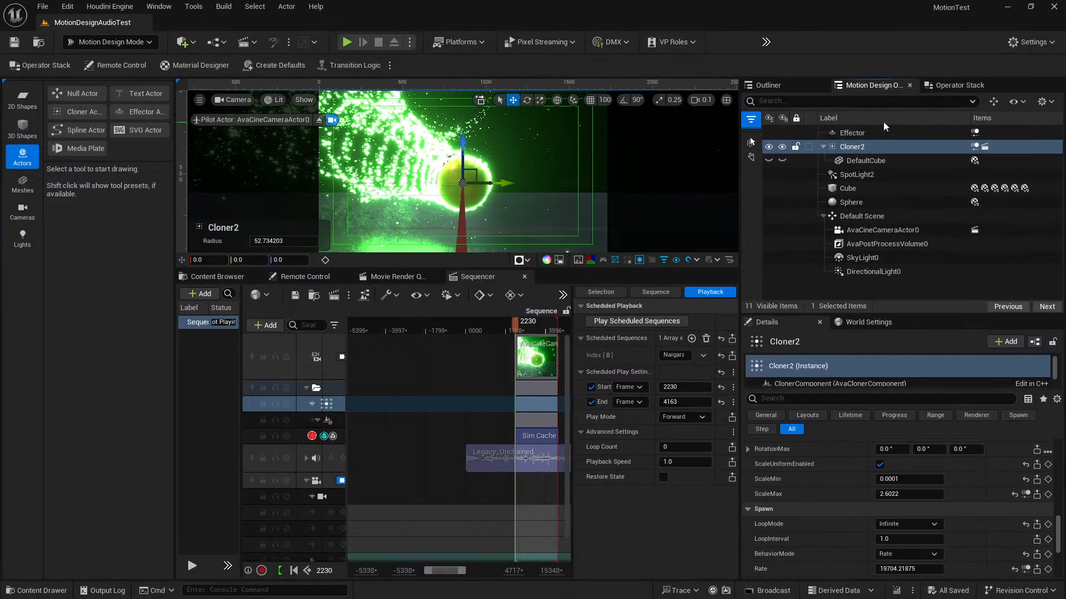
{"action": "left_click", "coordinate": [866, 134]}
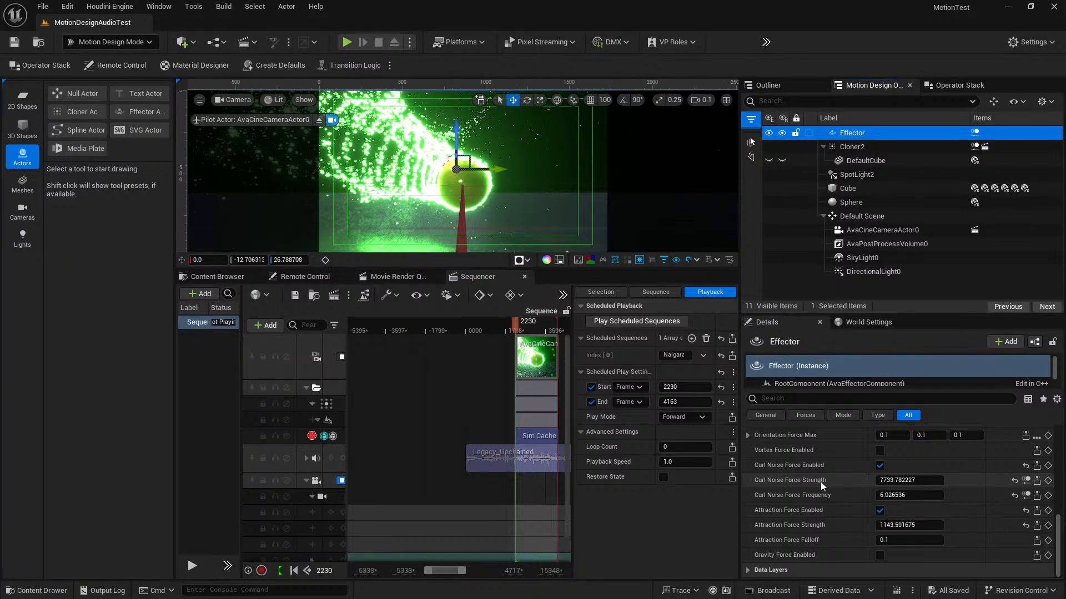
{"action": "left_click", "coordinate": [956, 86]}
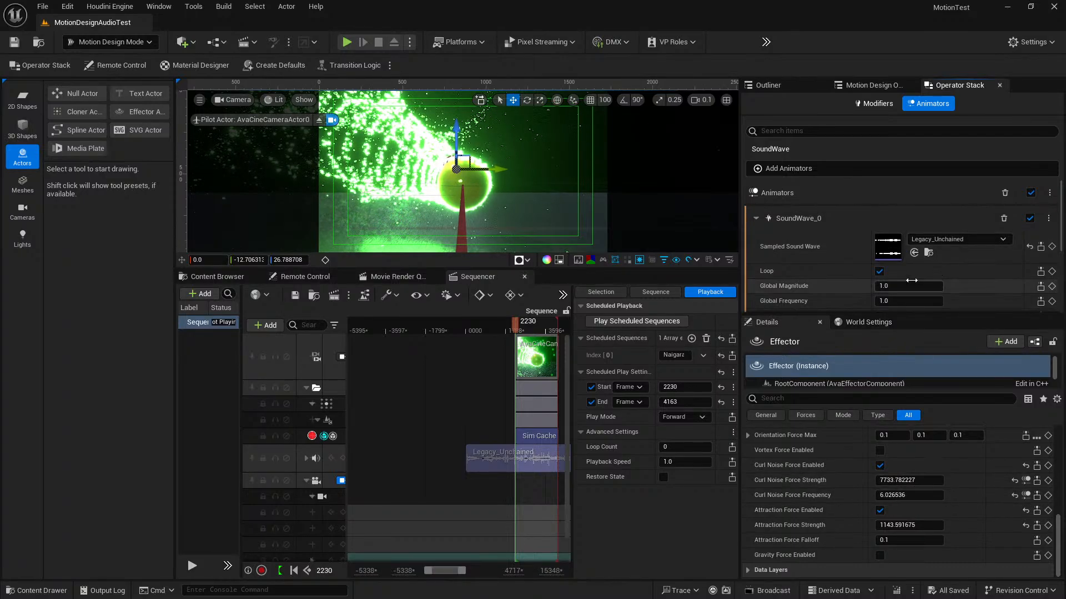
{"action": "scroll", "coordinate": [974, 268], "scroll_direction": "down", "scroll_amount": 2}
{"action": "scroll", "coordinate": [976, 269], "scroll_direction": "down", "scroll_amount": 2}
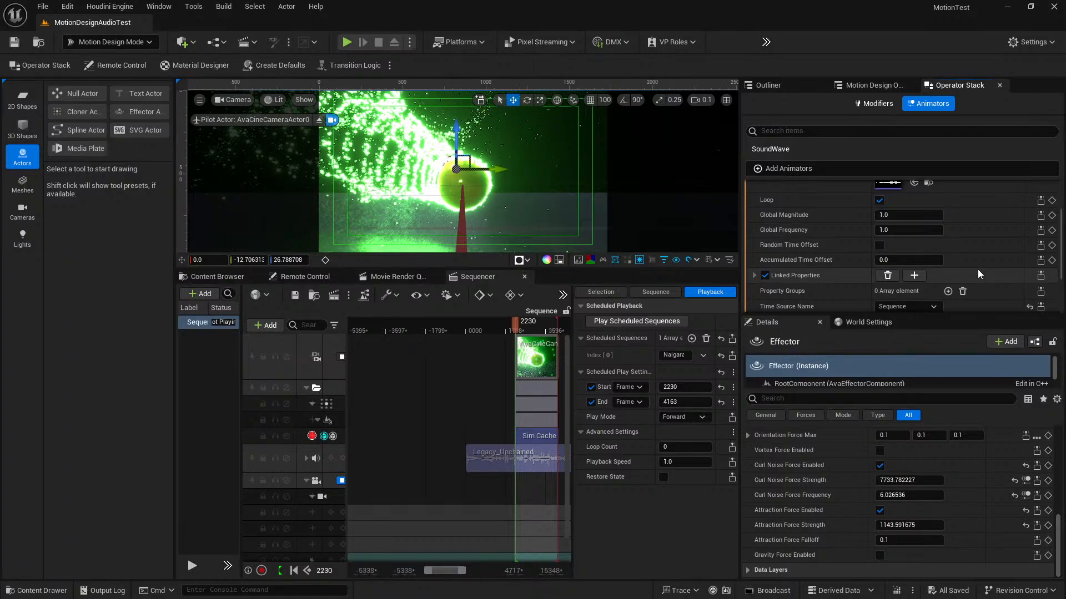
{"action": "left_click", "coordinate": [754, 275]}
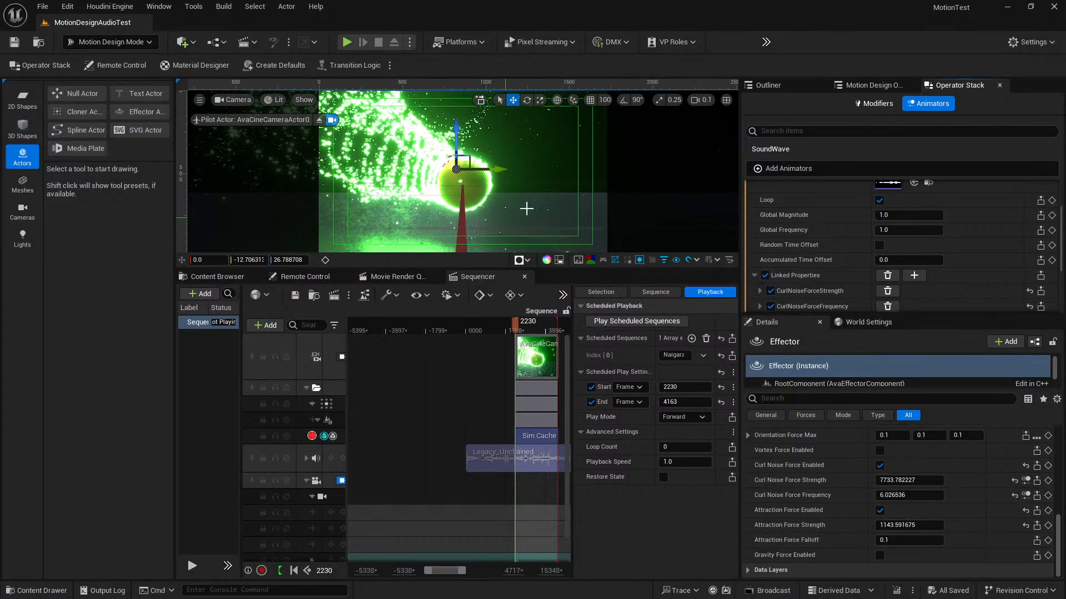
Step: Select Cloner2 and expand the linked properties of its SoundWave animator in the Operator Stack
{"action": "left_click", "coordinate": [871, 86]}
{"action": "left_click", "coordinate": [873, 148]}
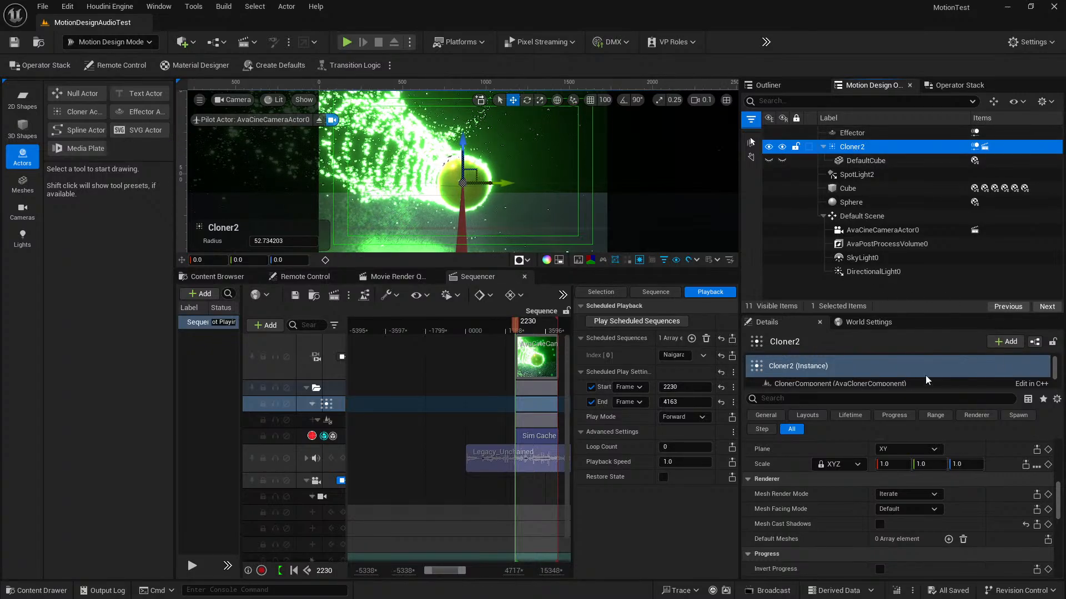
{"action": "left_click", "coordinate": [960, 86]}
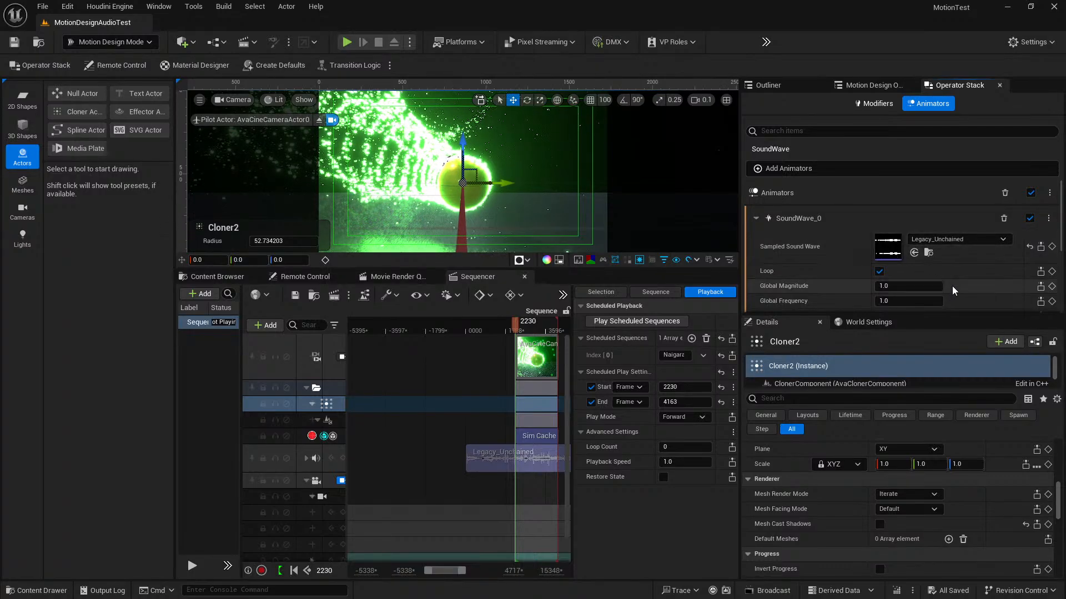
{"action": "scroll", "coordinate": [953, 277], "scroll_direction": "down", "scroll_amount": 3}
{"action": "scroll", "coordinate": [955, 280], "scroll_direction": "down", "scroll_amount": 3}
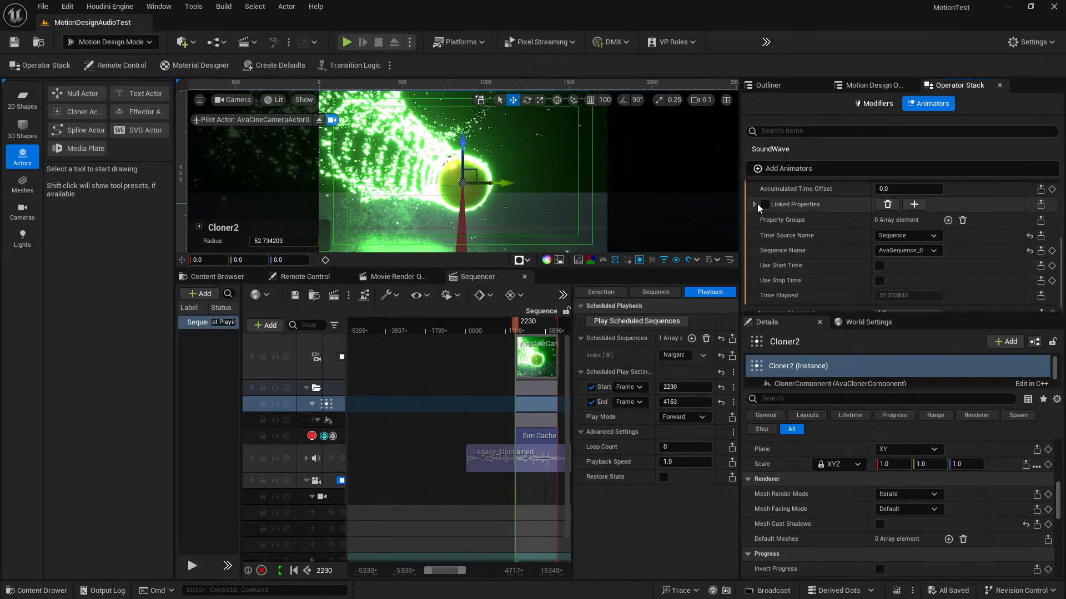
{"action": "left_click", "coordinate": [754, 205]}
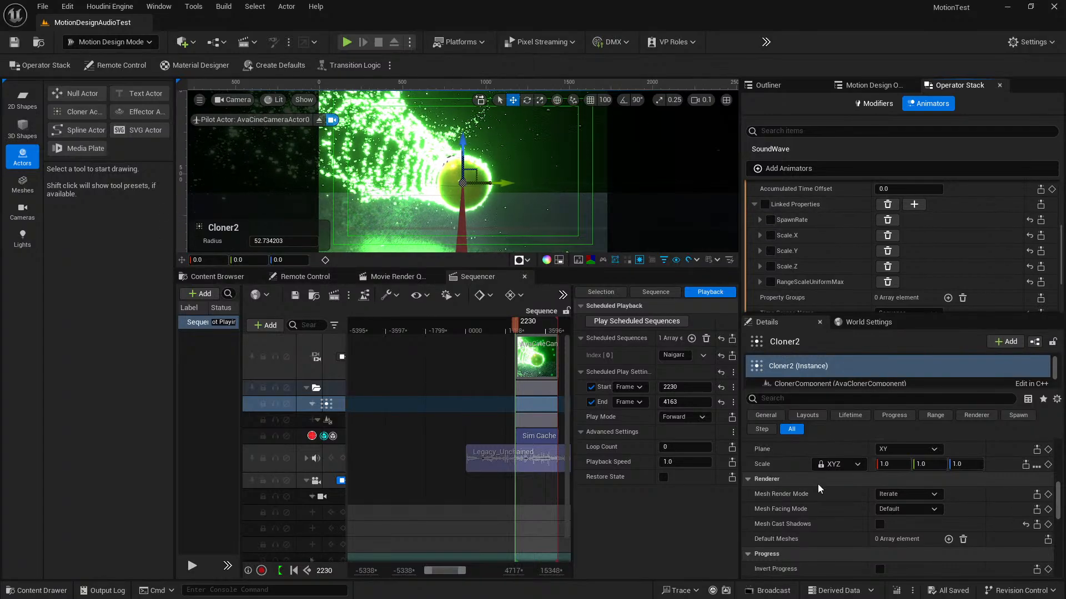
Step: Find the audio-linked scale maximum and spawn rate among Cloner2's Range and Spawn settings
{"action": "scroll", "coordinate": [815, 502], "scroll_direction": "down", "scroll_amount": 2}
{"action": "scroll", "coordinate": [816, 502], "scroll_direction": "down", "scroll_amount": 10}
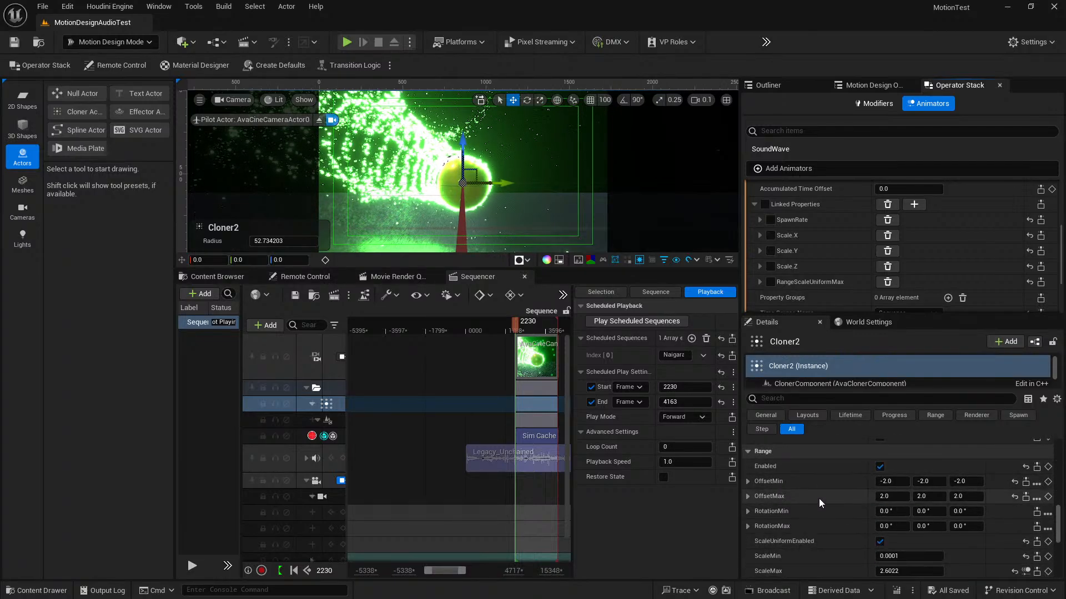
{"action": "scroll", "coordinate": [821, 496], "scroll_direction": "down", "scroll_amount": 2}
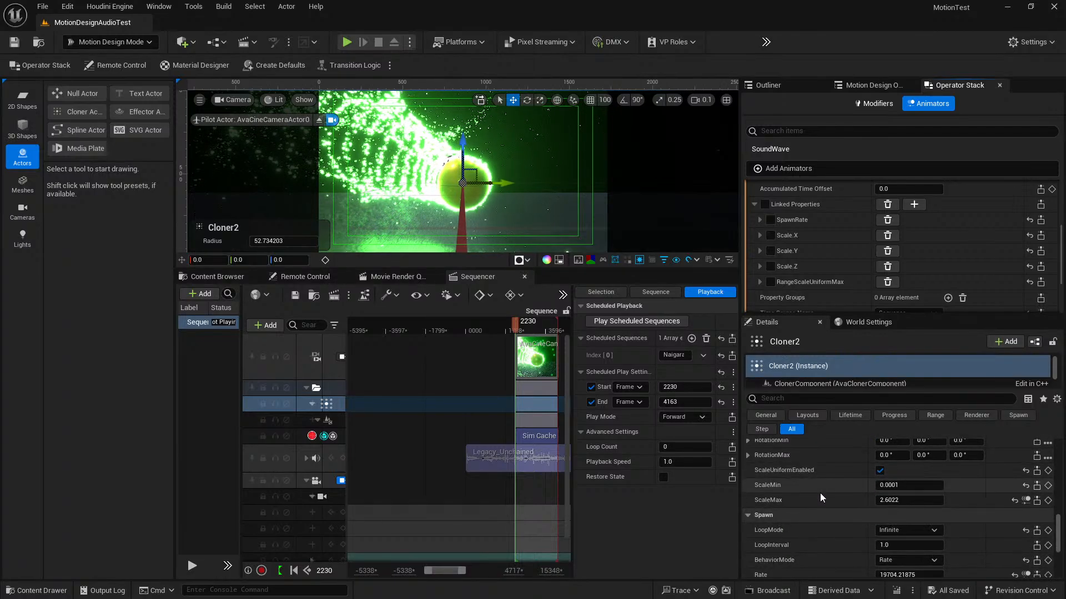
{"action": "scroll", "coordinate": [820, 492], "scroll_direction": "down", "scroll_amount": 4}
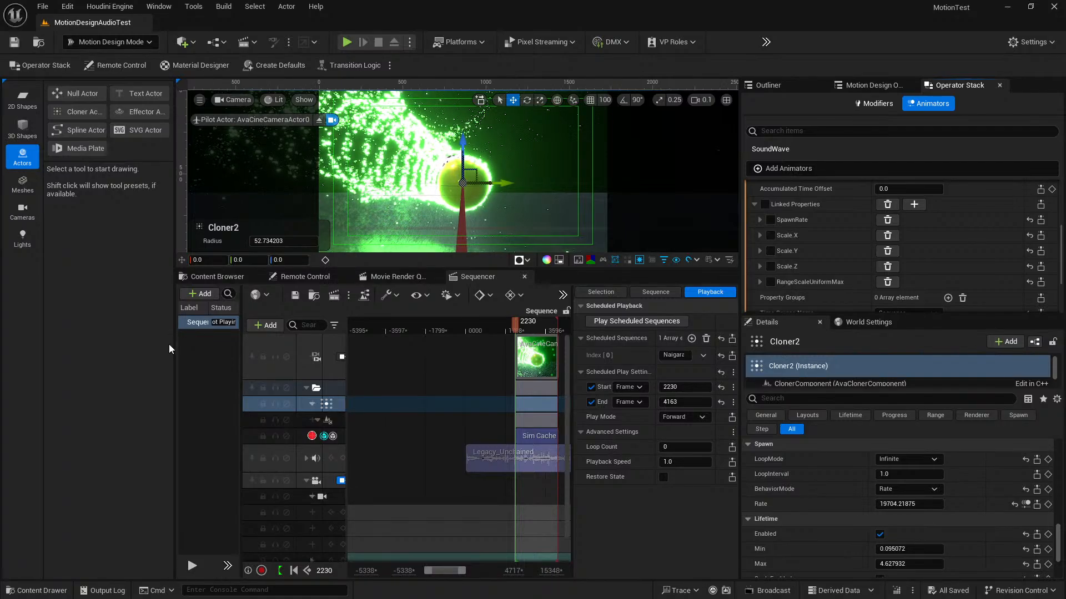
Step: Resize the editor layout to enlarge the viewport, narrowing the tool palette and the Details area and shrinking the Sequencer
{"action": "mouse_move", "coordinate": [175, 345]}
{"action": "left_mouse_down"}
{"action": "mouse_move", "coordinate": [78, 347]}
{"action": "mouse_move", "coordinate": [172, 347]}
{"action": "mouse_move", "coordinate": [161, 348]}
{"action": "left_mouse_up"}
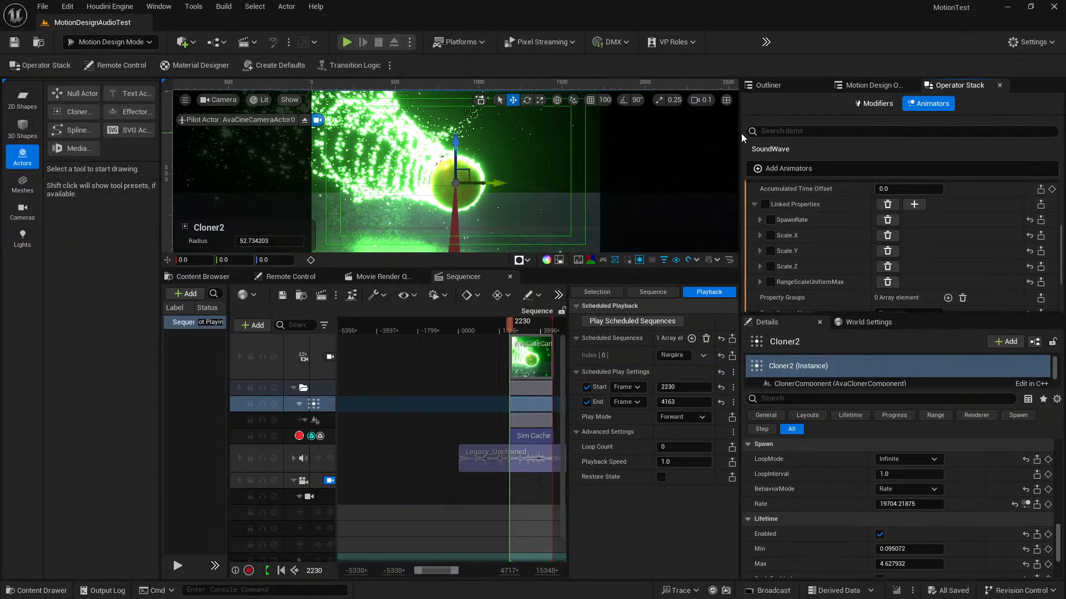
{"action": "left_click_drag", "start_coordinate": [739, 135], "coordinate": [823, 135]}
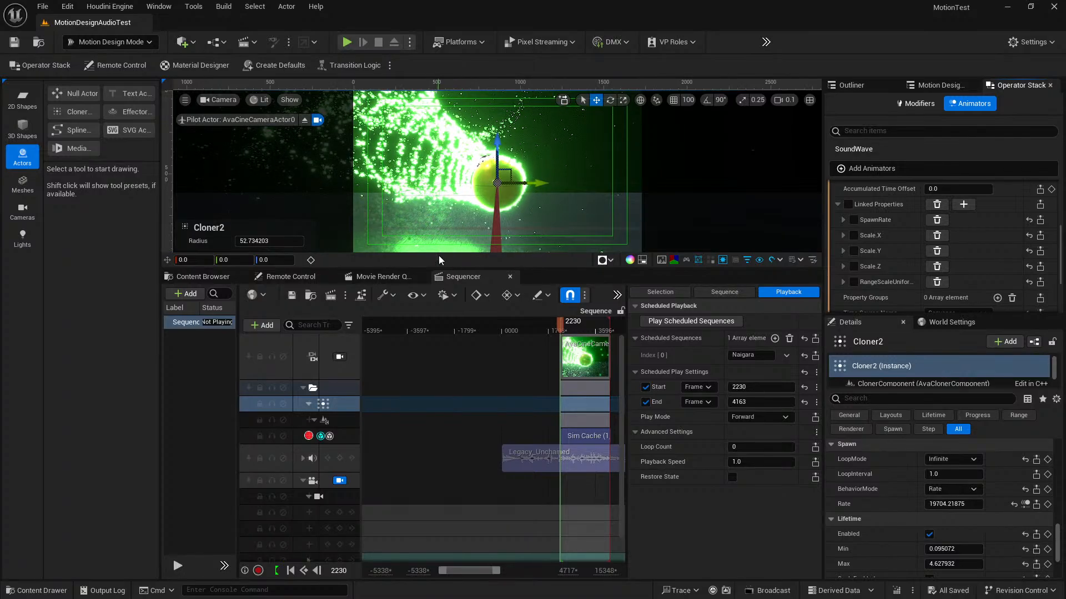
{"action": "left_click_drag", "start_coordinate": [432, 268], "coordinate": [432, 370]}
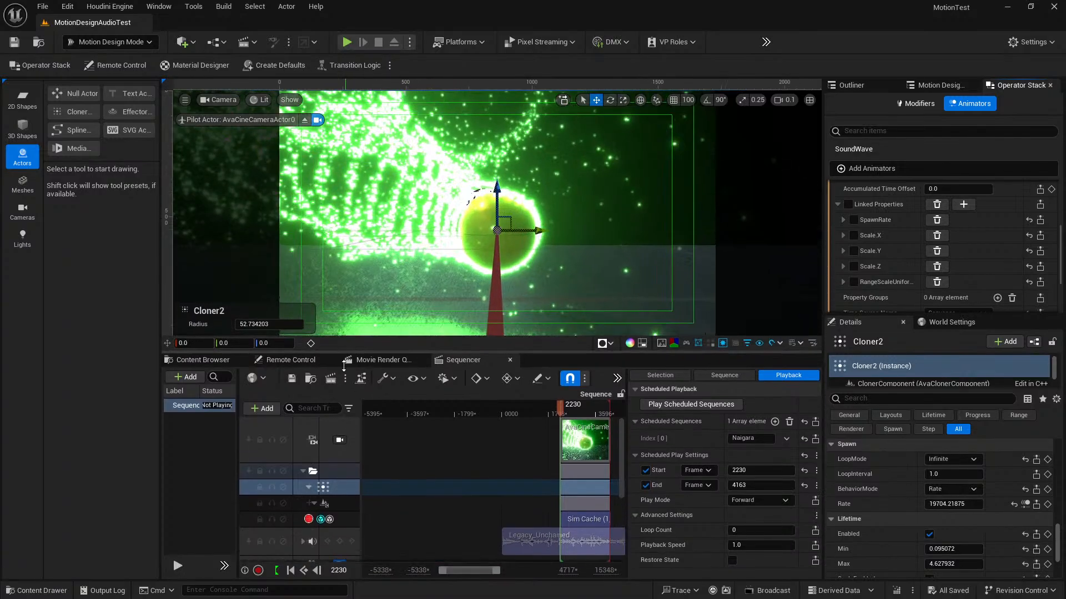
{"action": "left_click_drag", "start_coordinate": [162, 291], "coordinate": [111, 224]}
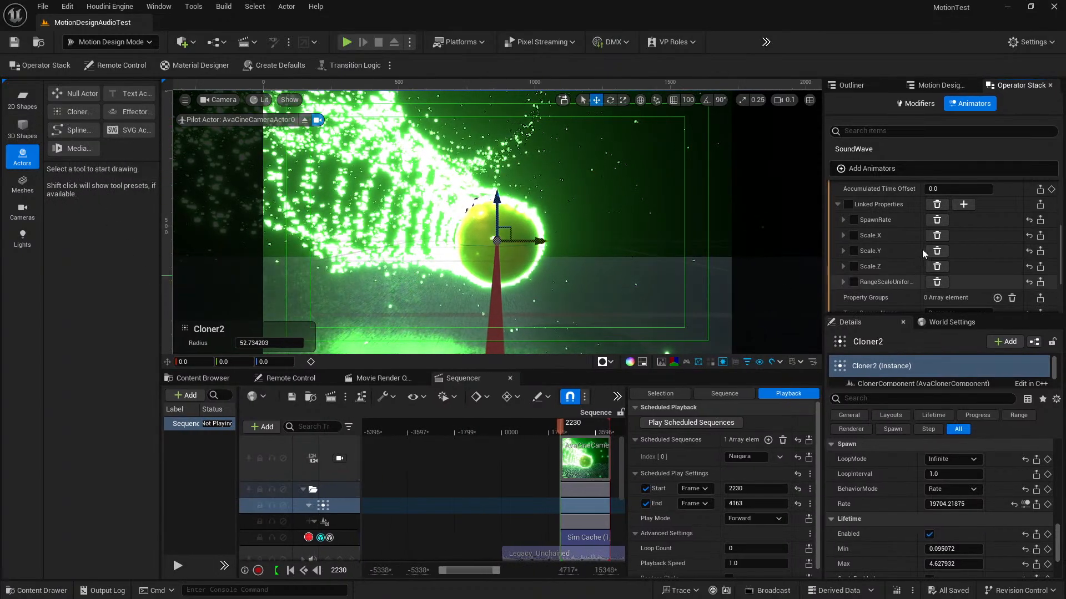
Step: Show the Motion Design Outliner and review Cloner2's Range, Transform and Cloner settings in its details
{"action": "left_click", "coordinate": [927, 85]}
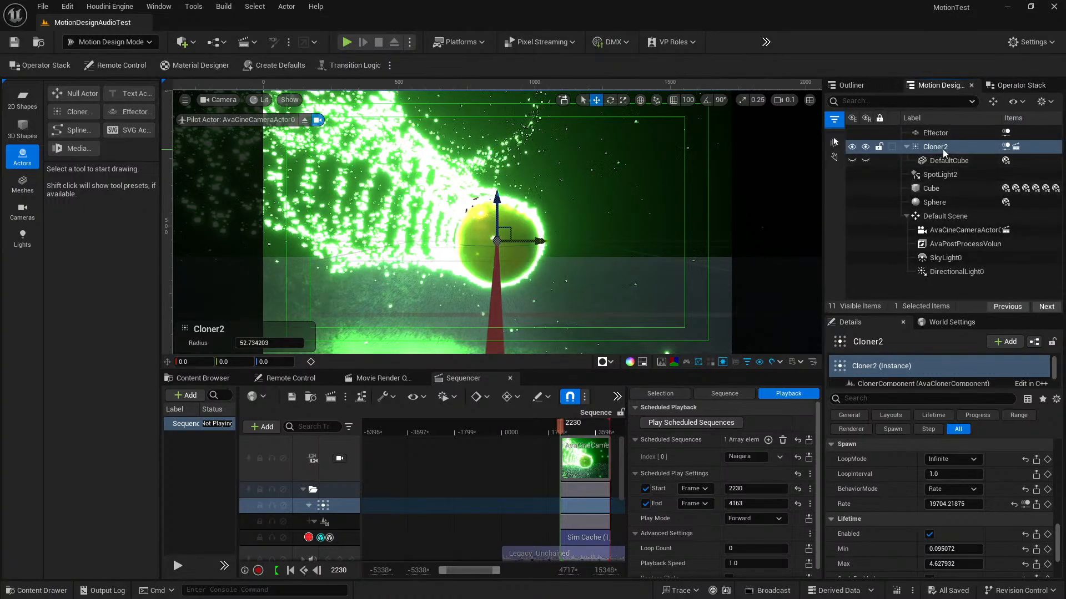
{"action": "scroll", "coordinate": [911, 506], "scroll_direction": "down", "scroll_amount": 1}
{"action": "scroll", "coordinate": [911, 504], "scroll_direction": "up", "scroll_amount": 8}
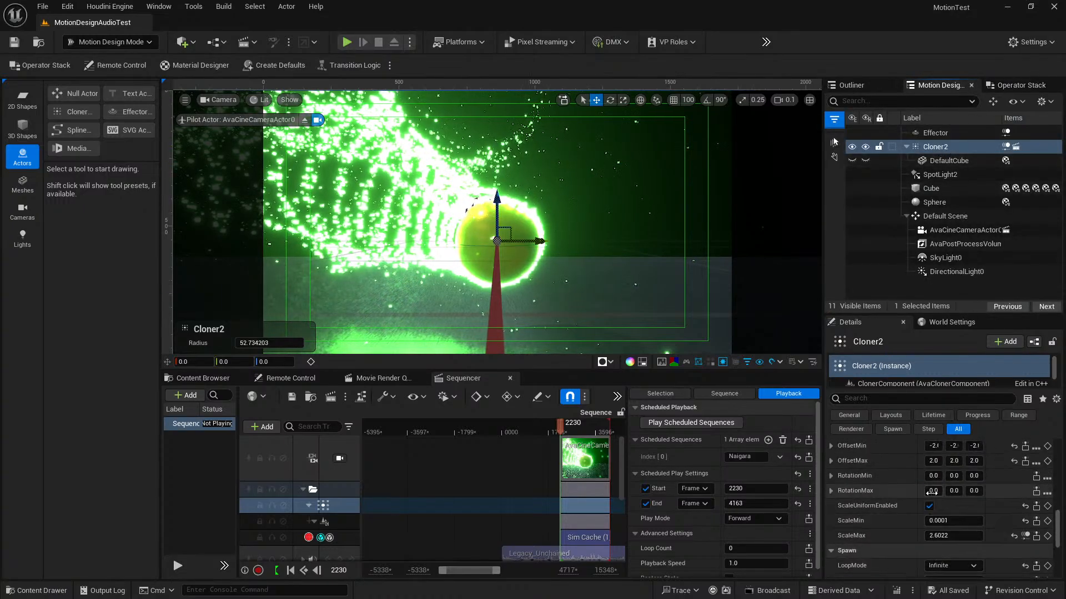
{"action": "scroll", "coordinate": [938, 480], "scroll_direction": "up", "scroll_amount": 5}
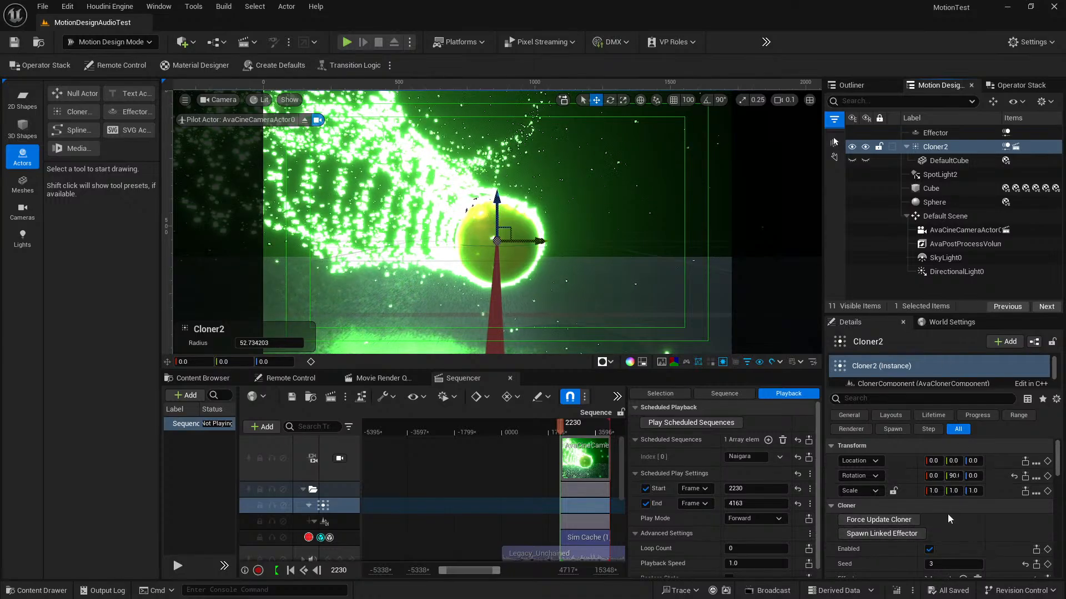
{"action": "scroll", "coordinate": [967, 517], "scroll_direction": "down", "scroll_amount": 3}
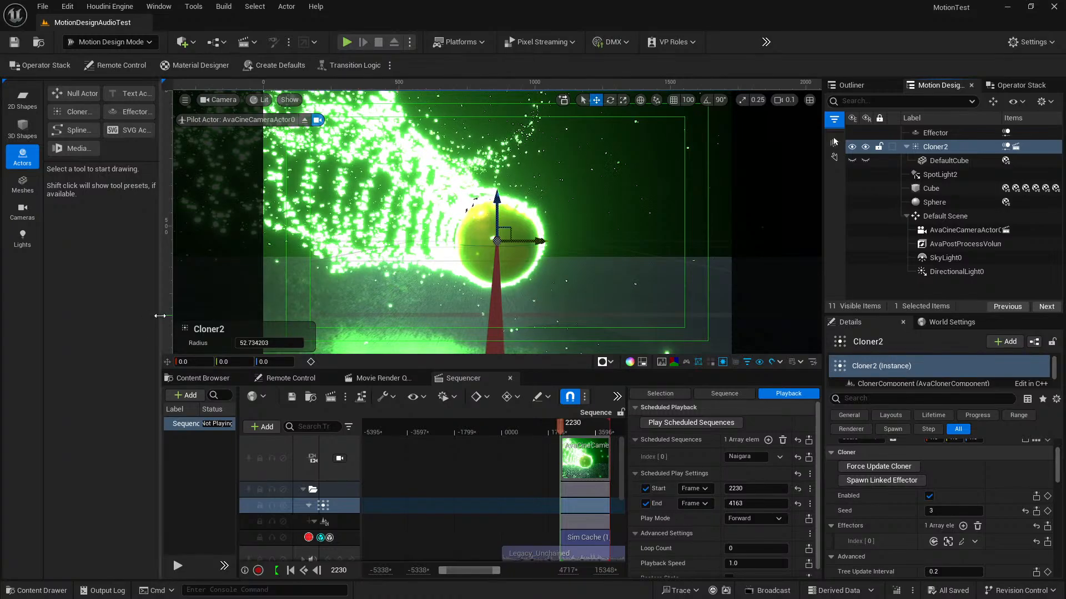
Step: Narrow the tool palette to a strip, select the Effector and zoom the Sequencer timeline in around the camera section
{"action": "left_click_drag", "start_coordinate": [161, 316], "coordinate": [110, 309]}
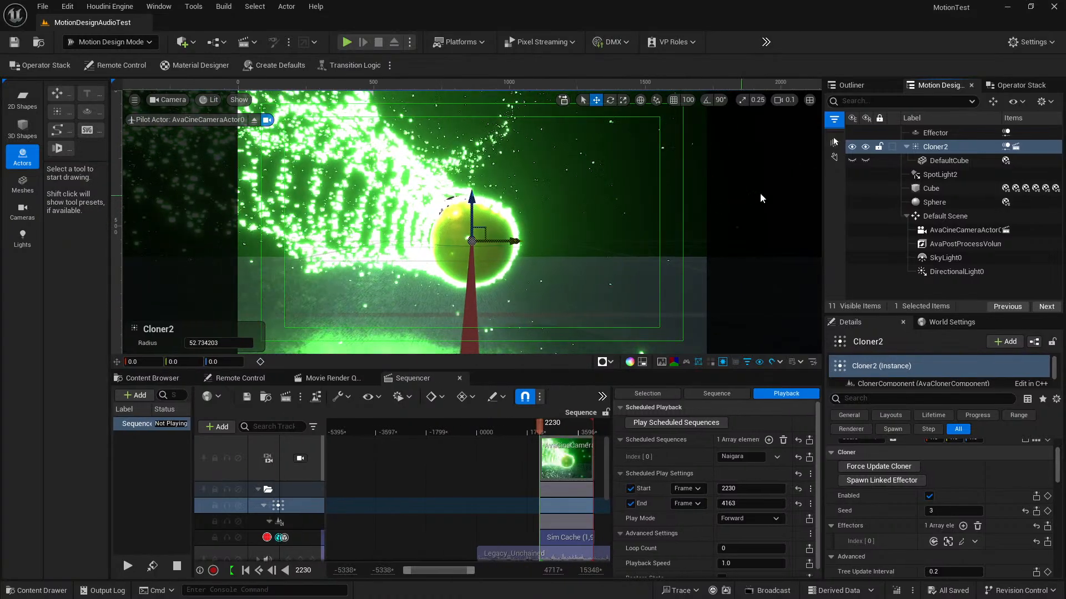
{"action": "left_click", "coordinate": [955, 131]}
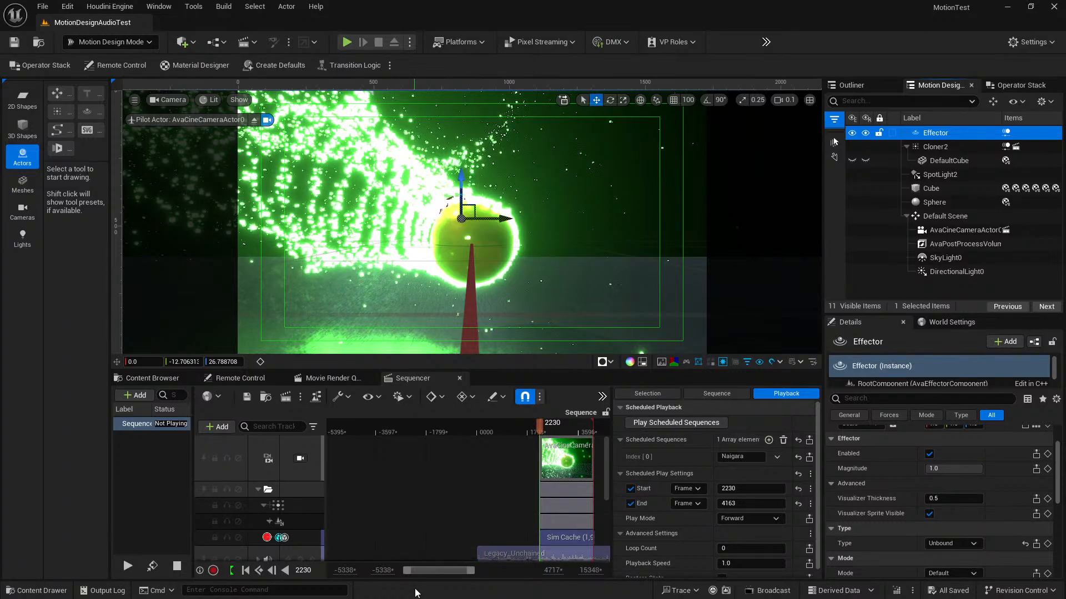
{"action": "left_click_drag", "start_coordinate": [419, 570], "coordinate": [392, 562]}
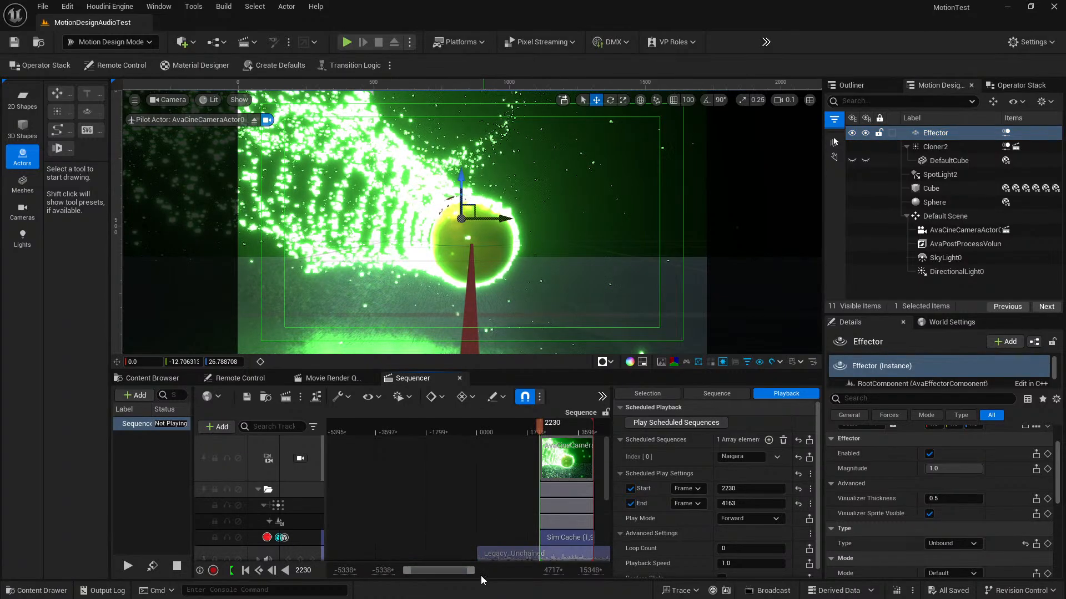
{"action": "mouse_move", "coordinate": [474, 574]}
{"action": "left_mouse_down"}
{"action": "mouse_move", "coordinate": [487, 574]}
{"action": "mouse_move", "coordinate": [430, 572]}
{"action": "mouse_move", "coordinate": [488, 572]}
{"action": "mouse_move", "coordinate": [448, 573]}
{"action": "mouse_move", "coordinate": [464, 574]}
{"action": "left_mouse_up"}
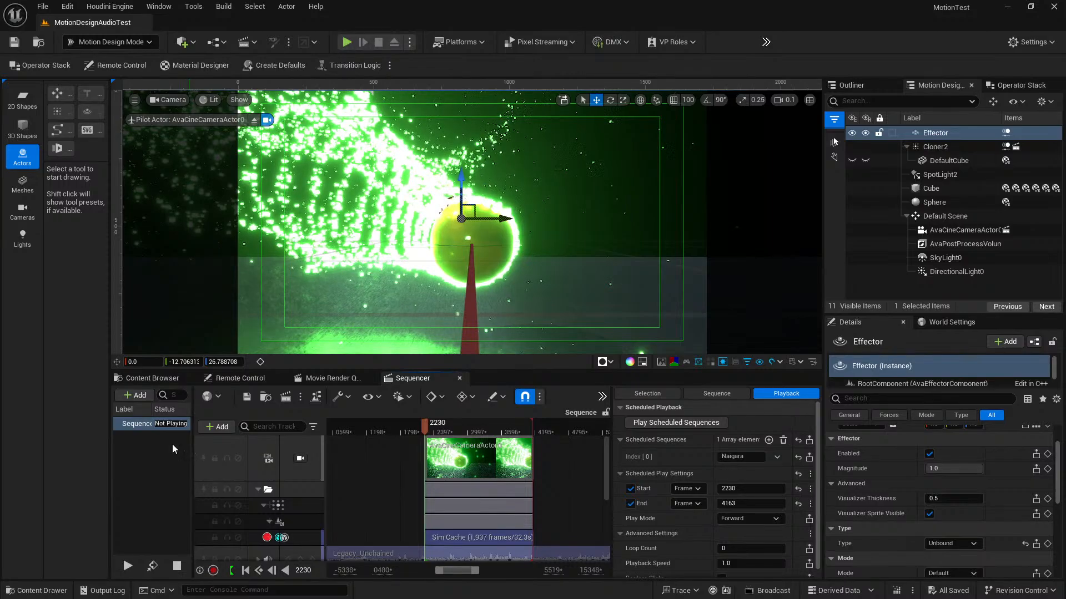
{"action": "left_click_drag", "start_coordinate": [110, 408], "coordinate": [45, 410]}
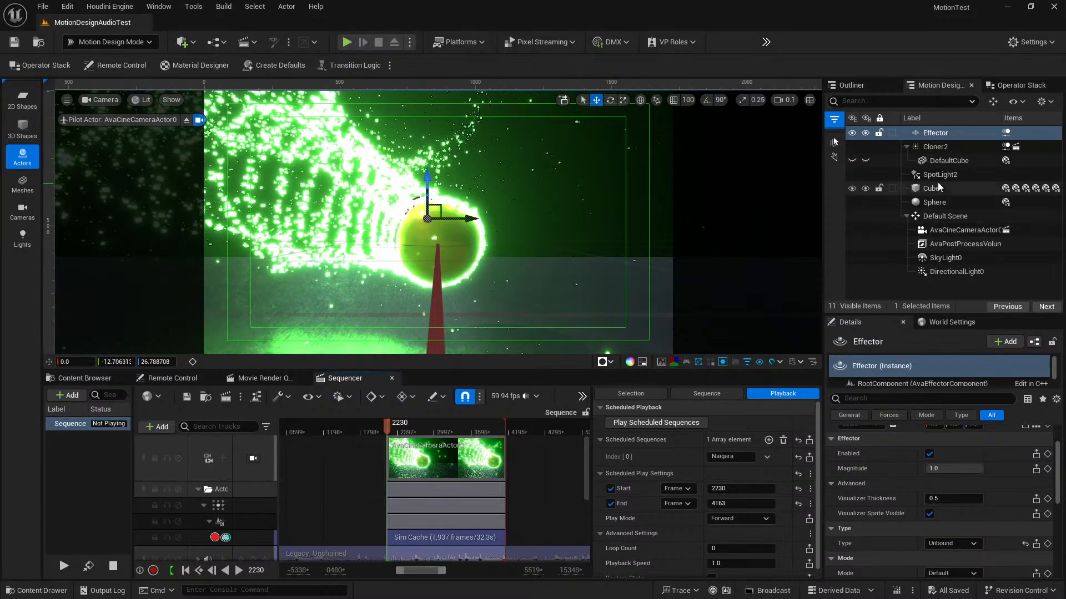
Step: Show the level Outliner and examine the Sequencer's Legacy_Unchained audio, camera and Sim Cache tracks
{"action": "left_click", "coordinate": [851, 84]}
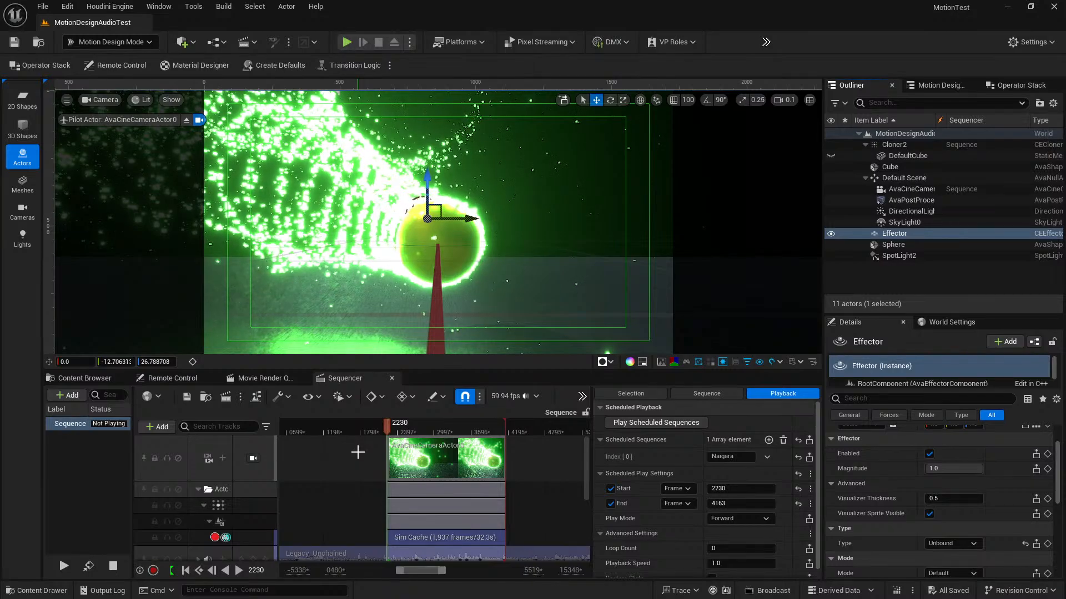
{"action": "scroll", "coordinate": [345, 519], "scroll_direction": "down", "scroll_amount": 4}
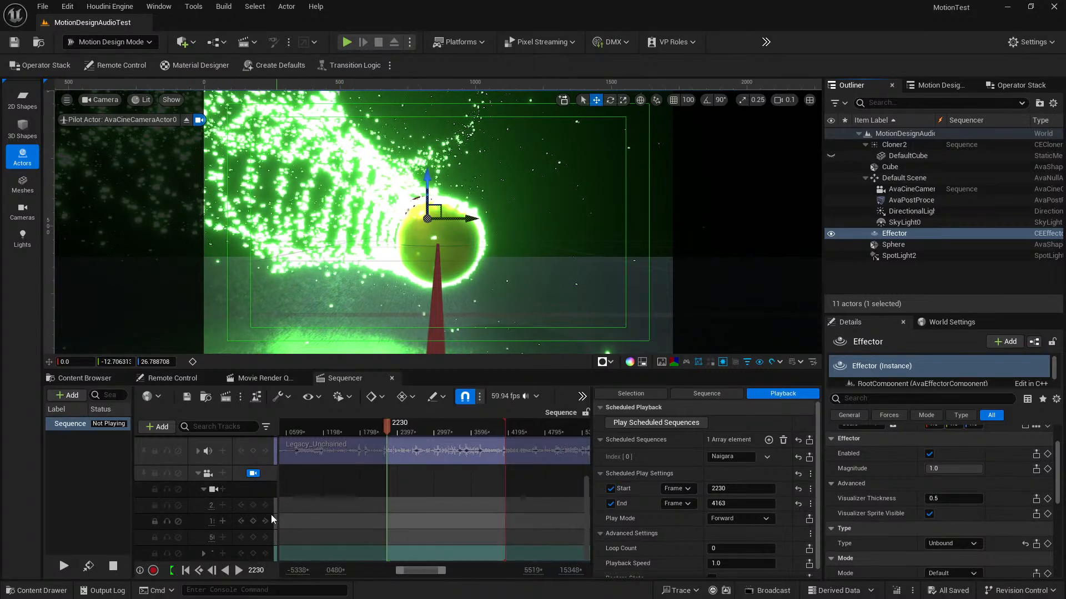
{"action": "scroll", "coordinate": [350, 483], "scroll_direction": "up", "scroll_amount": 2}
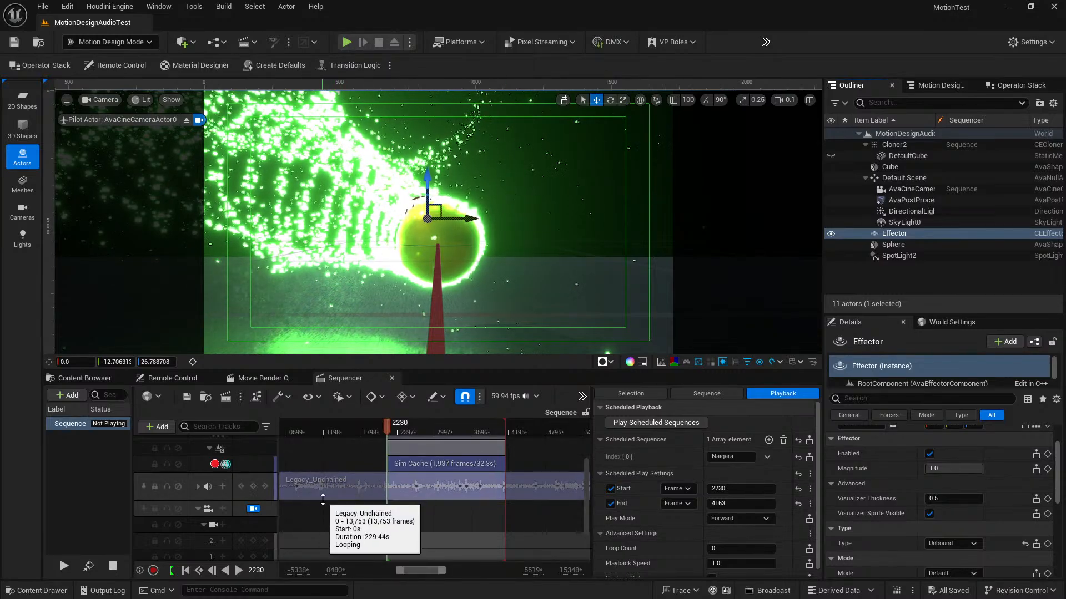
{"action": "scroll", "coordinate": [333, 477], "scroll_direction": "up", "scroll_amount": 2}
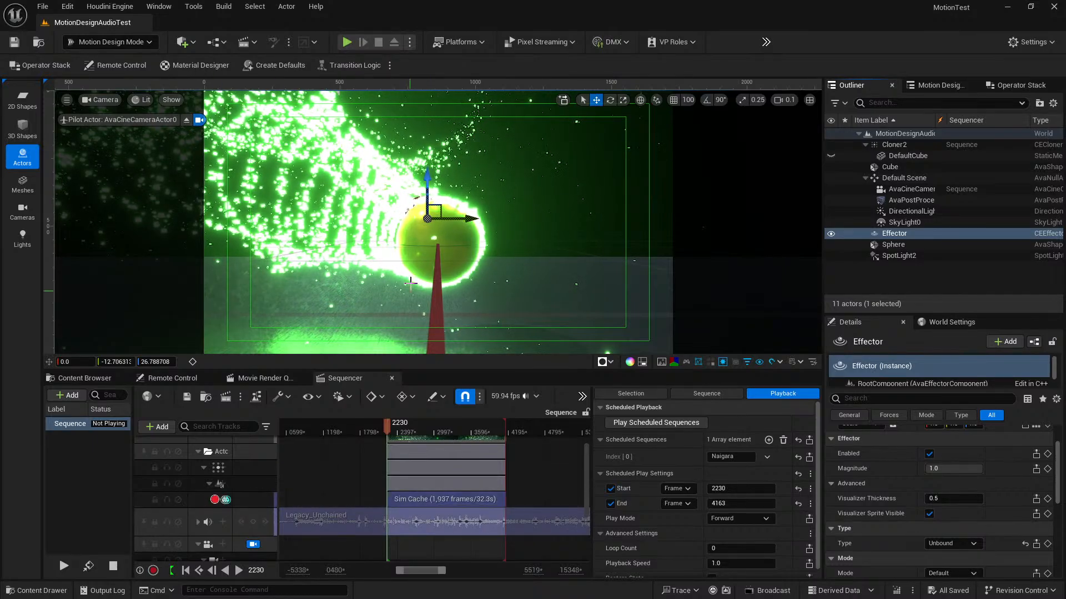
Step: Play the sequence from frame 2230 to preview the audio-driven particles and pause at frame 2820
{"action": "mouse_move", "coordinate": [387, 425]}
{"action": "left_mouse_down"}
{"action": "mouse_move", "coordinate": [425, 425]}
{"action": "mouse_move", "coordinate": [383, 419]}
{"action": "left_mouse_up"}
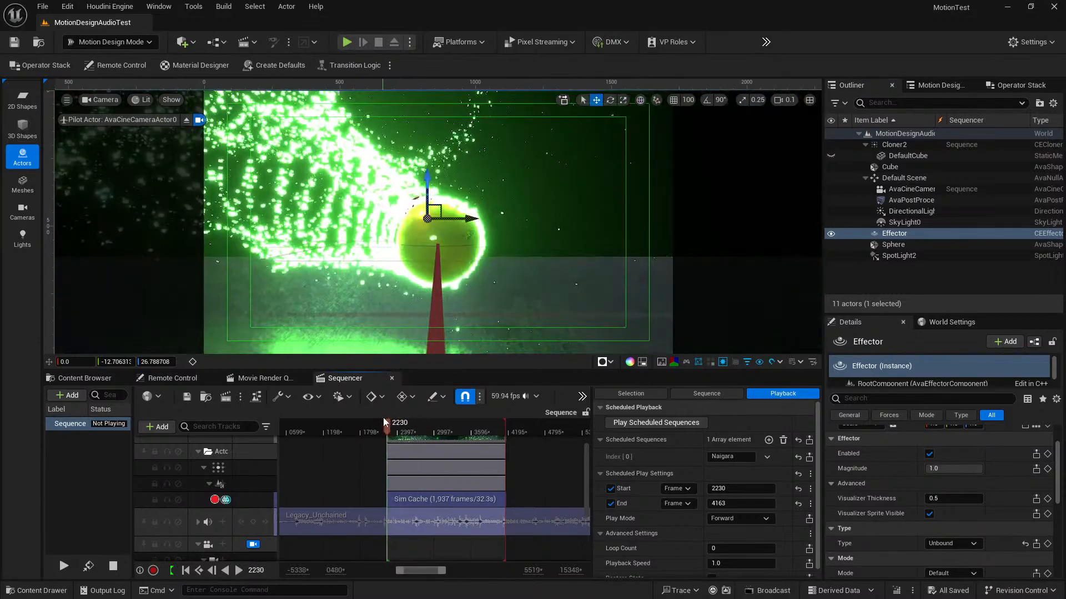
{"action": "left_click", "coordinate": [239, 572]}
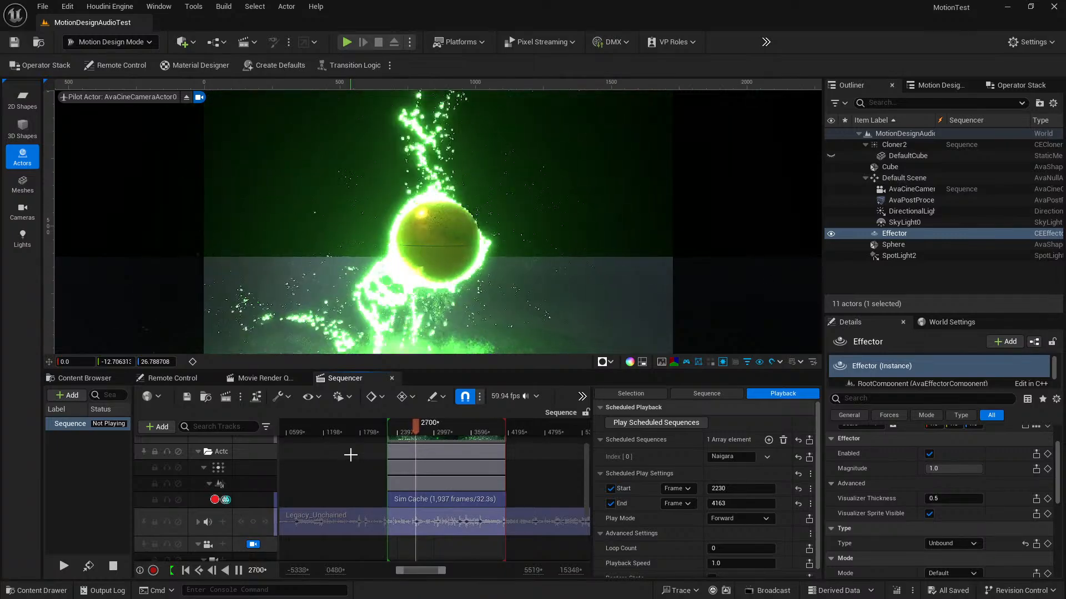
{"action": "left_click", "coordinate": [238, 570]}
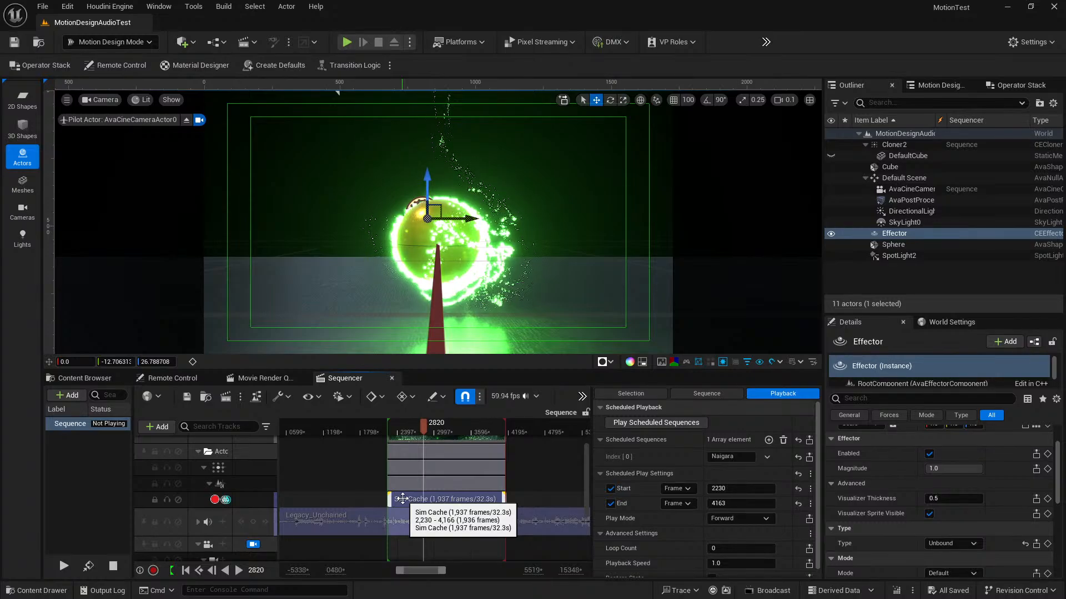
Step: Check the Movie Render Queue, return to the Sequencer and select the Sim Cache section
{"action": "left_click", "coordinate": [272, 379]}
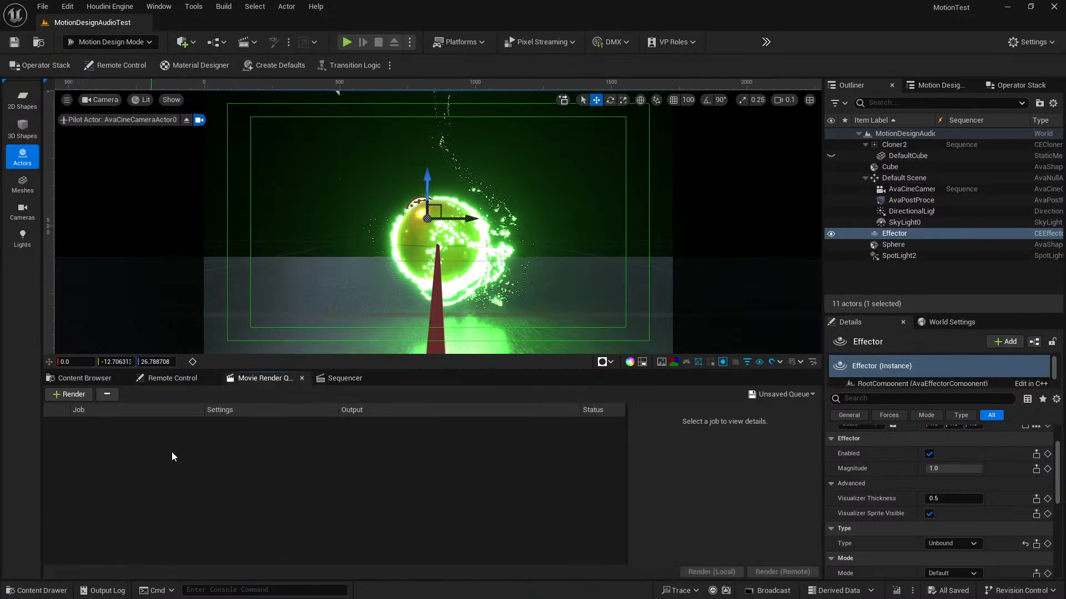
{"action": "left_click", "coordinate": [347, 378]}
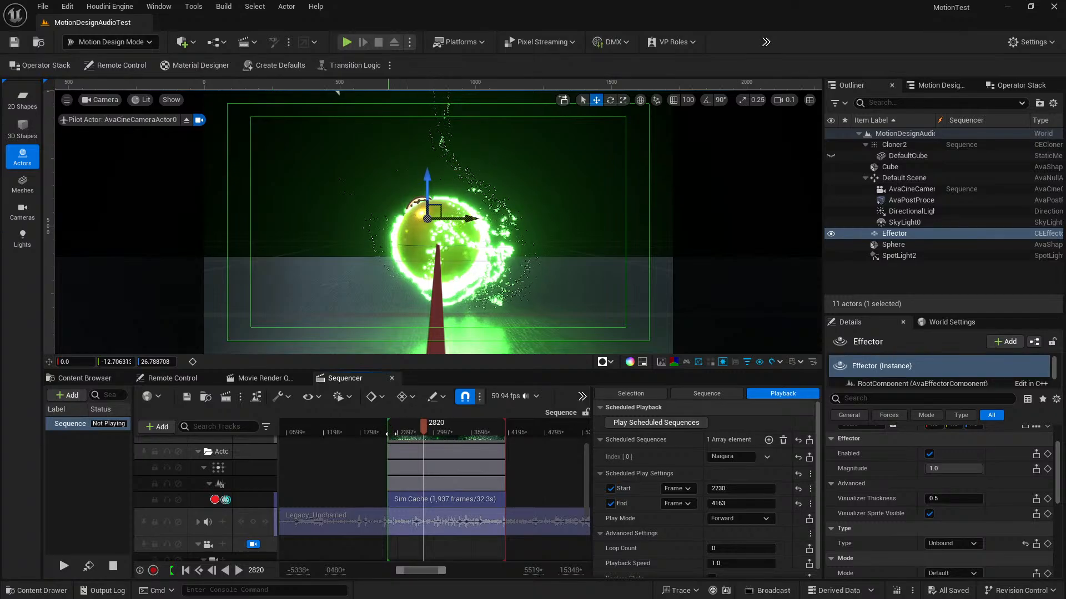
{"action": "left_click", "coordinate": [394, 502]}
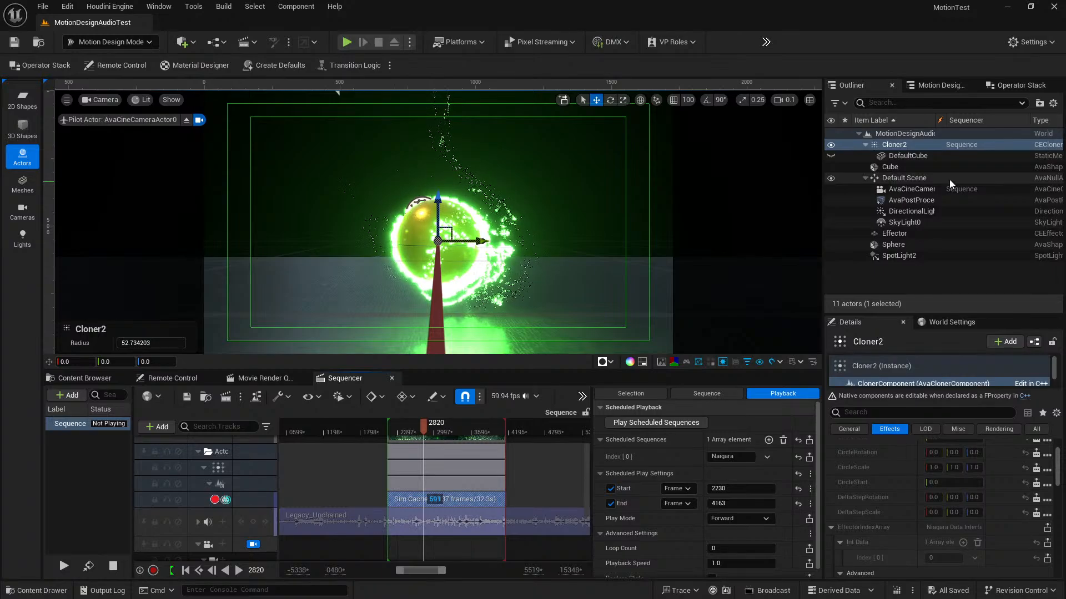
Step: Select the Effector in the Motion Design Outliner and return the Sequencer playhead to frame 2230
{"action": "left_click", "coordinate": [940, 85]}
{"action": "left_click", "coordinate": [942, 133]}
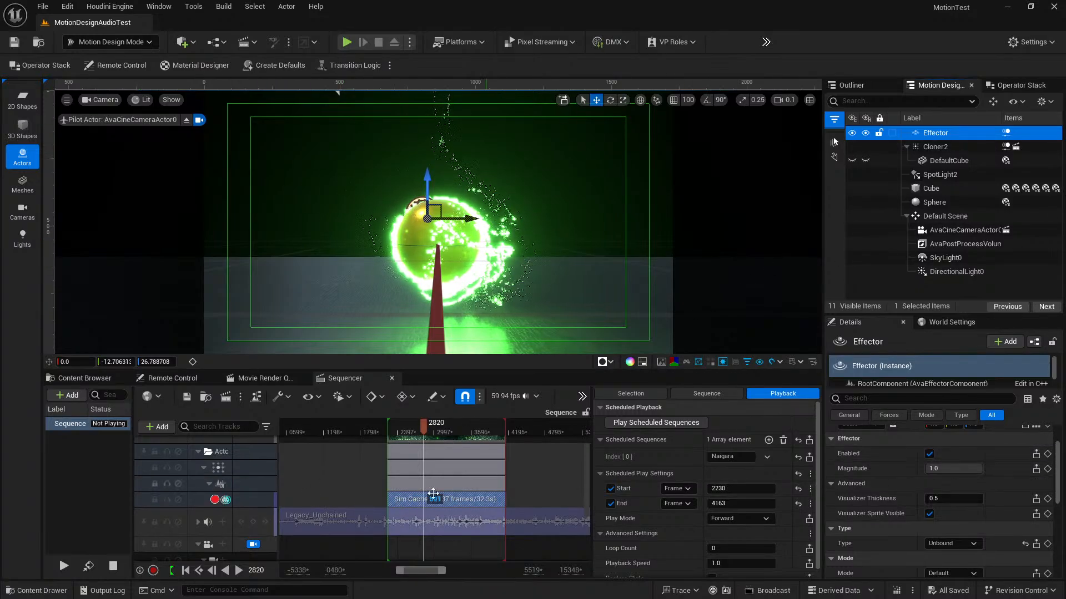
{"action": "scroll", "coordinate": [536, 480], "scroll_direction": "up", "scroll_amount": 2}
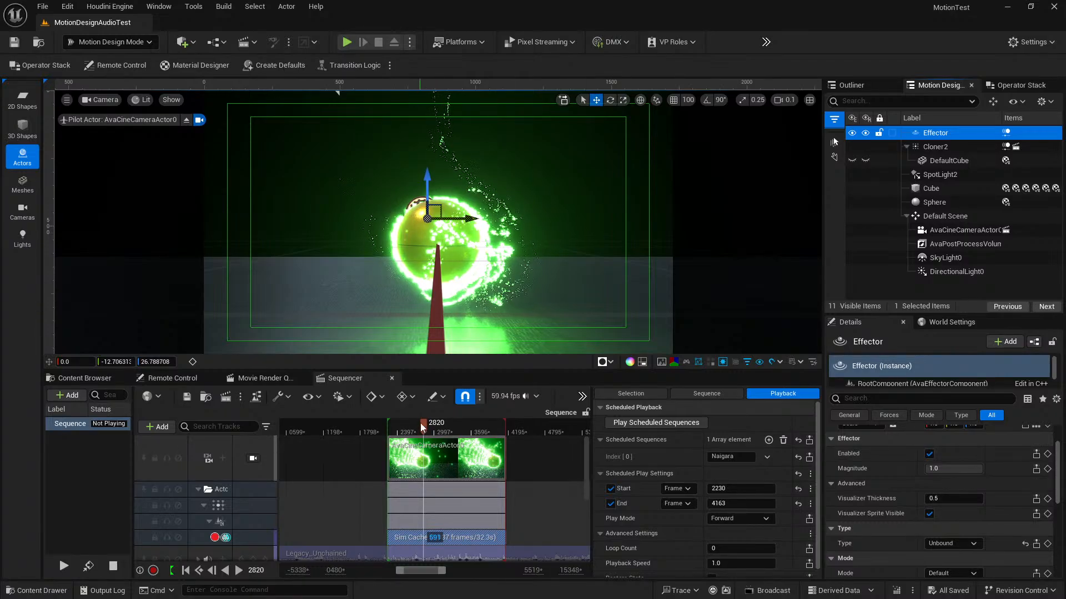
{"action": "left_click", "coordinate": [388, 425]}
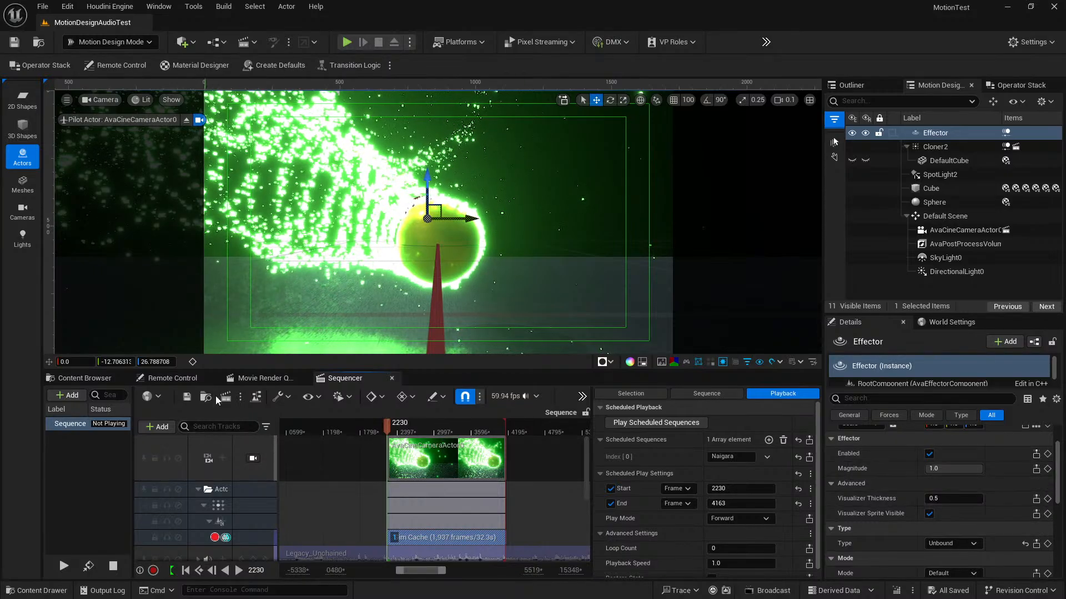
Step: Look over the Remote Control preset and the Movie Render Queue, finishing back in the Sequencer
{"action": "left_click", "coordinate": [178, 380]}
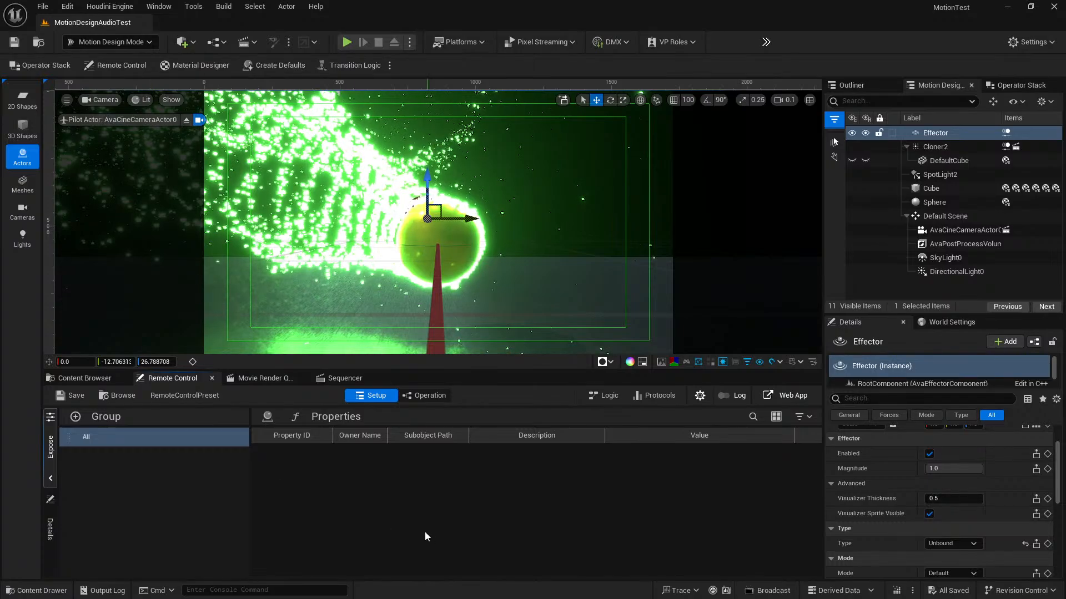
{"action": "left_click", "coordinate": [259, 378]}
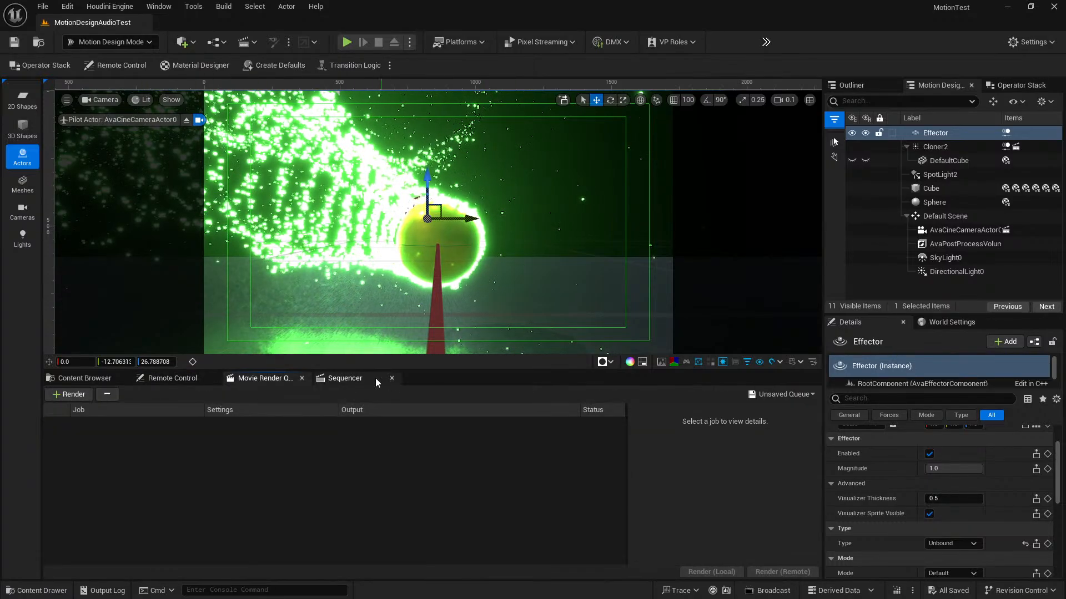
{"action": "left_click", "coordinate": [346, 378]}
{"action": "left_click", "coordinate": [170, 379]}
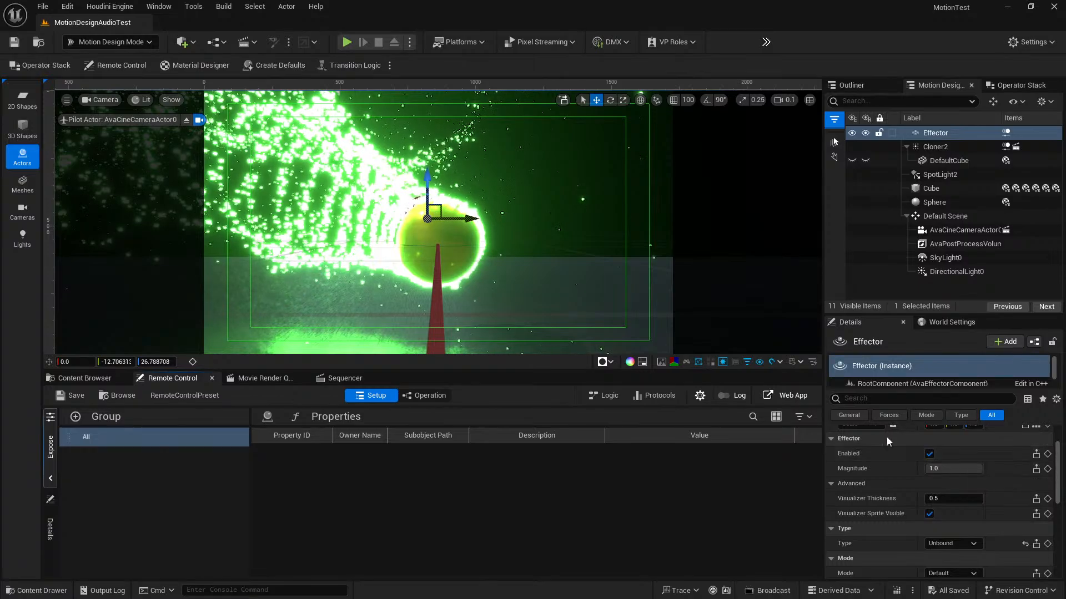
{"action": "left_click", "coordinate": [349, 379]}
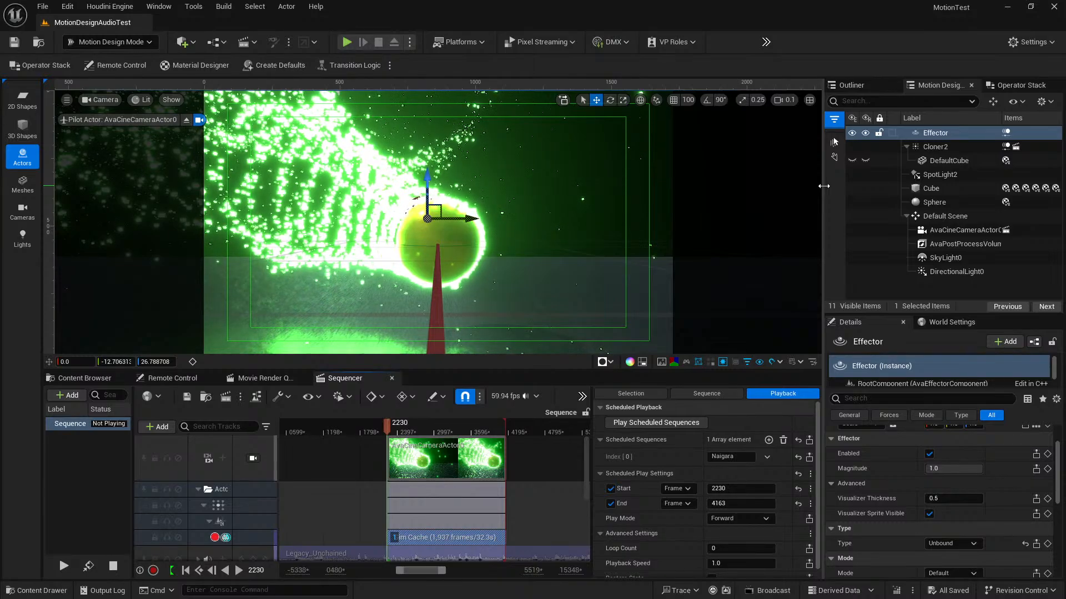
Step: Widen the Outliner and Details area and compare the material settings of the Sphere and the Cube
{"action": "left_click_drag", "start_coordinate": [824, 186], "coordinate": [762, 186]}
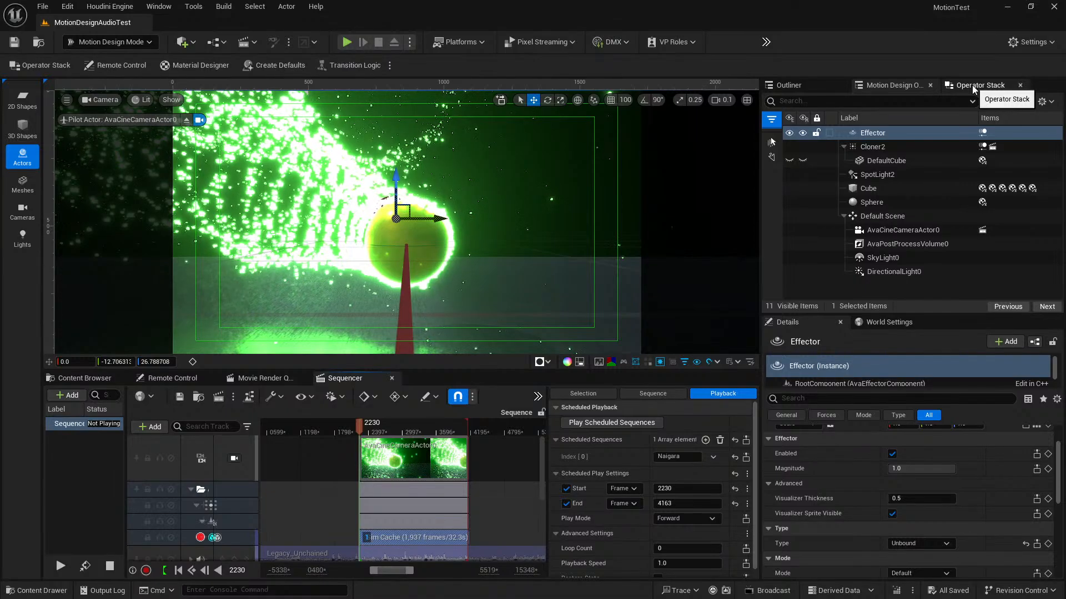
{"action": "left_click", "coordinate": [870, 204]}
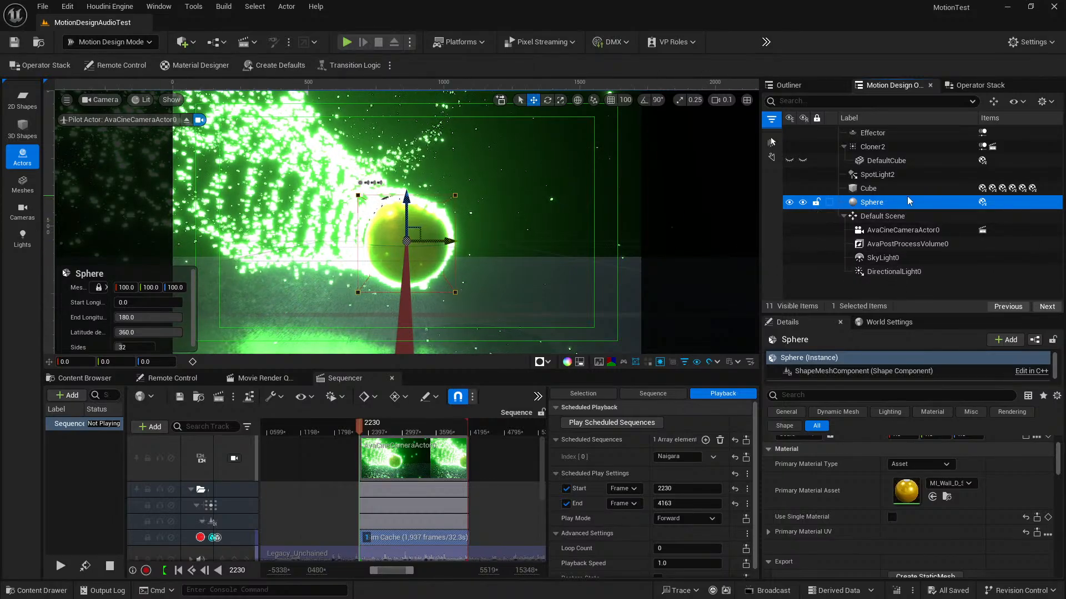
{"action": "left_click", "coordinate": [886, 187]}
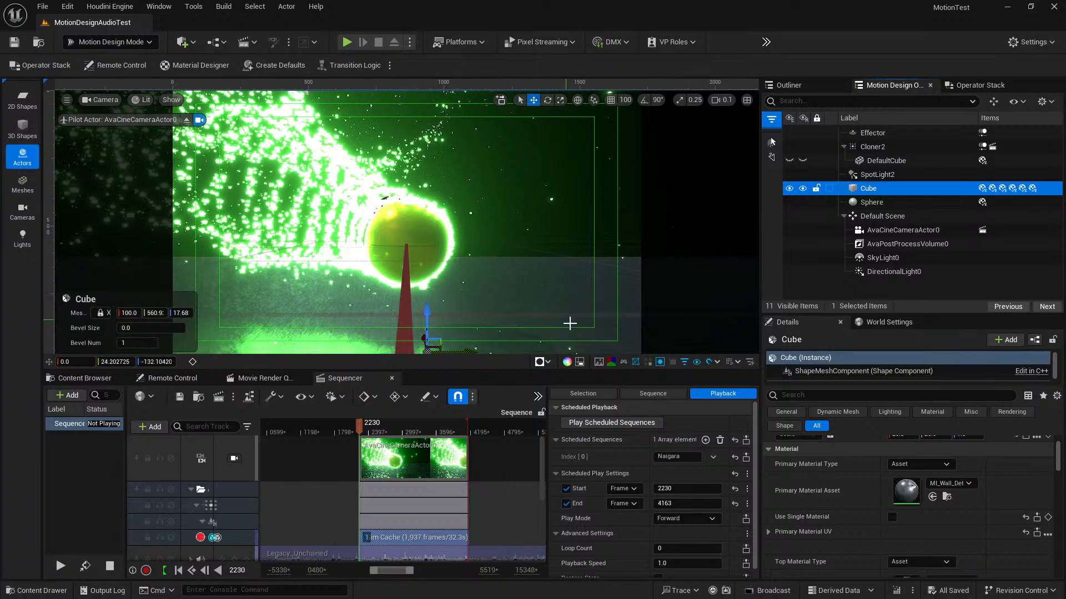
{"action": "left_click", "coordinate": [910, 202]}
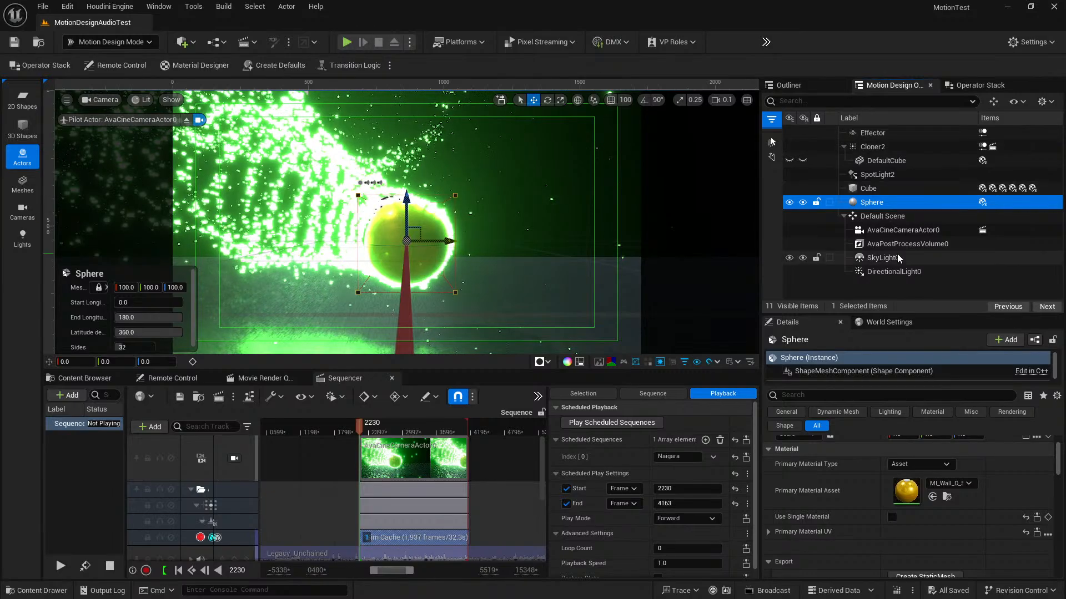
Step: Spawn a second effector linked to Cloner2 and select the new Effector2 to show its settings
{"action": "left_click", "coordinate": [874, 146]}
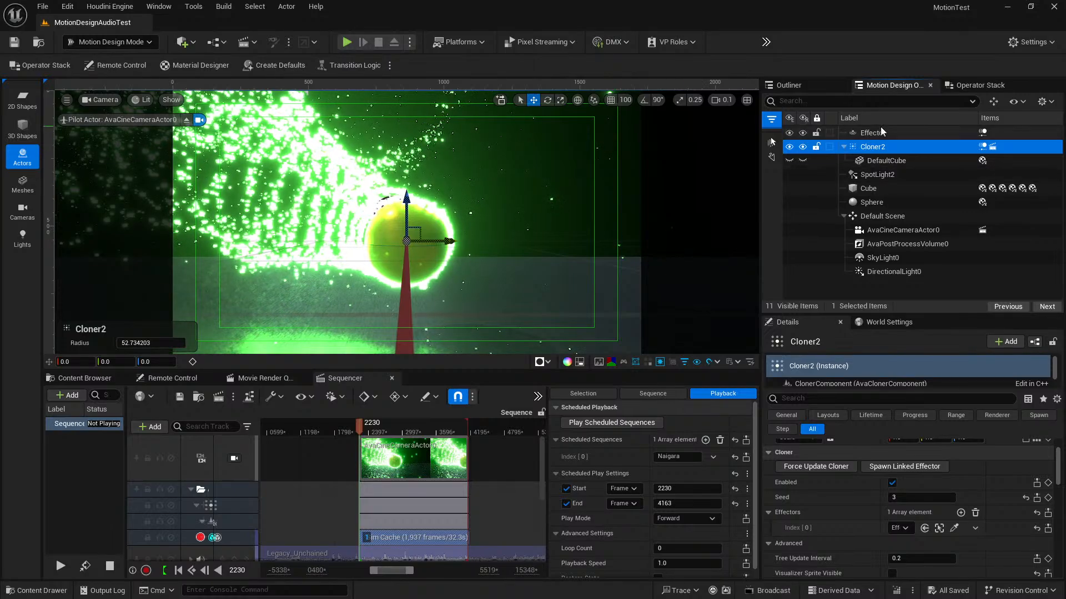
{"action": "left_click", "coordinate": [894, 133]}
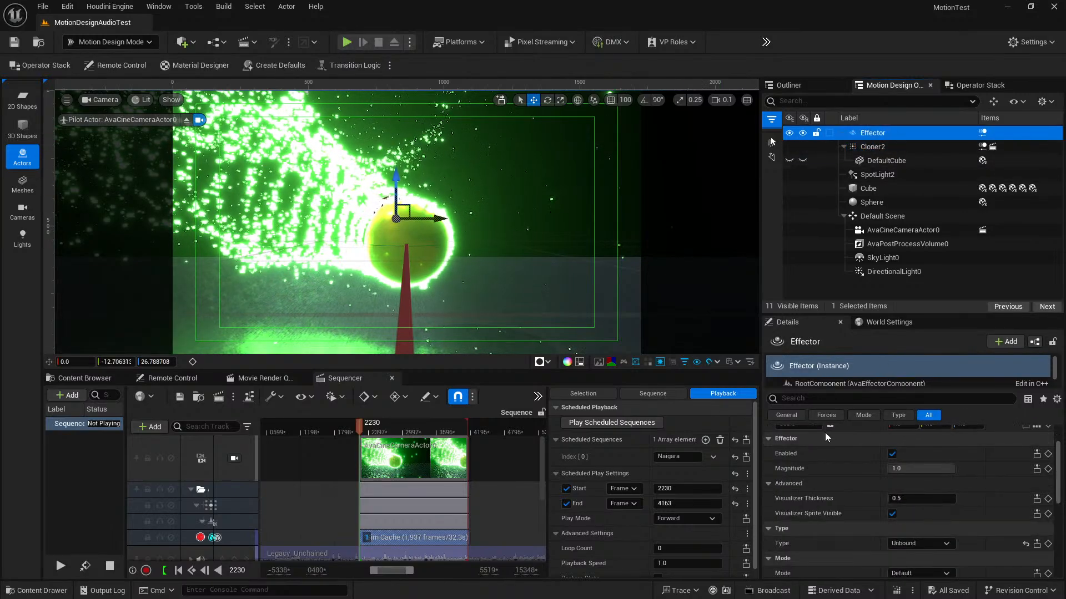
{"action": "left_click", "coordinate": [877, 146]}
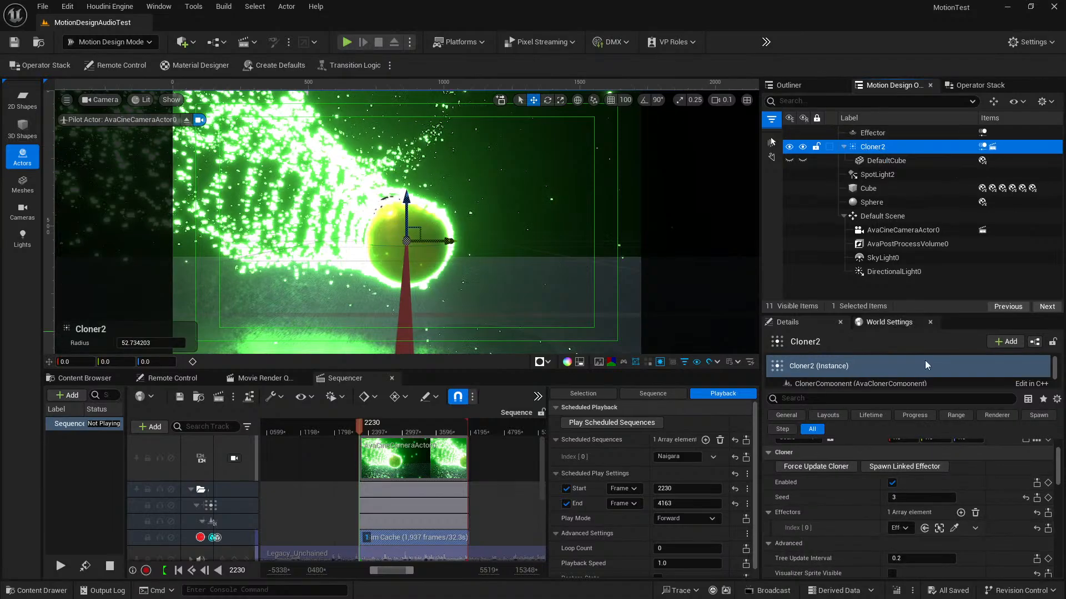
{"action": "left_click", "coordinate": [917, 467]}
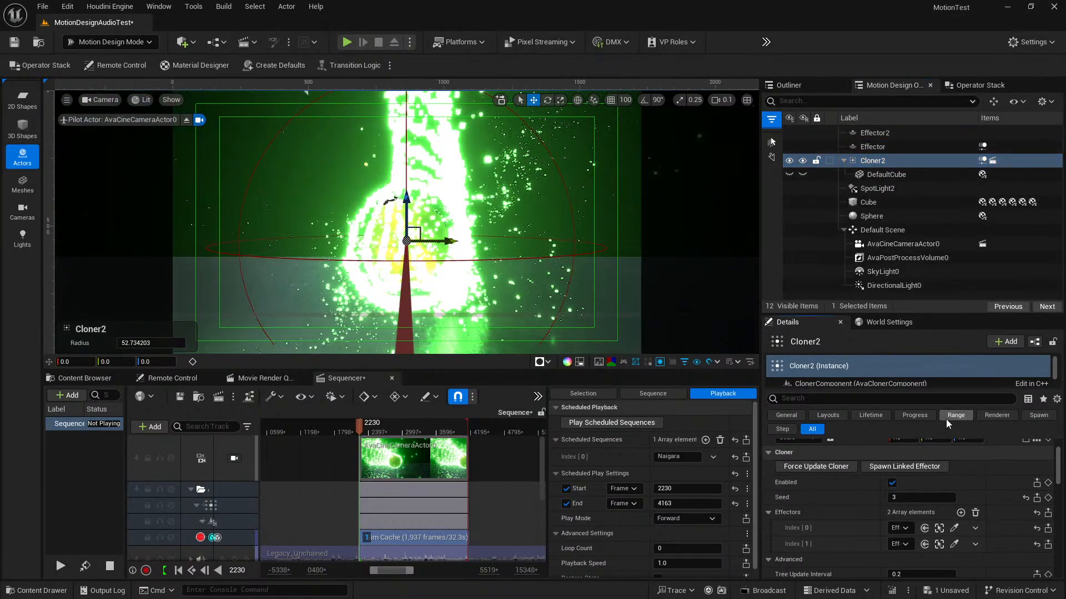
{"action": "left_click", "coordinate": [879, 135]}
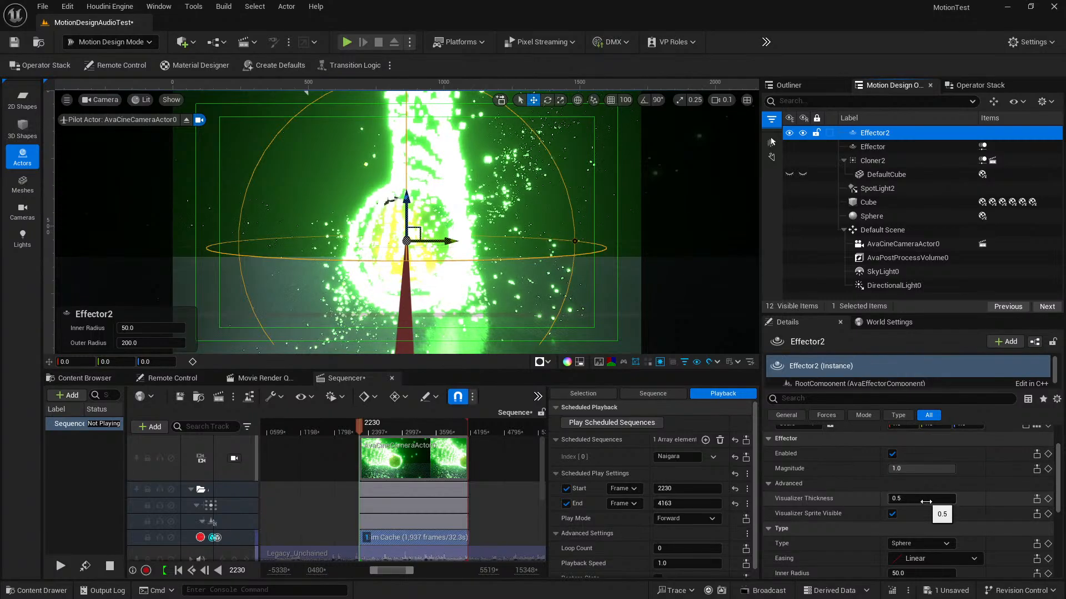
Step: Set Effector2's visualizer thickness to 1.0 and enable its Orientation Force, keeping the mode at Default
{"action": "mouse_move", "coordinate": [929, 496]}
{"action": "left_mouse_down"}
{"action": "mouse_move", "coordinate": [954, 496]}
{"action": "mouse_move", "coordinate": [923, 496]}
{"action": "left_mouse_up"}
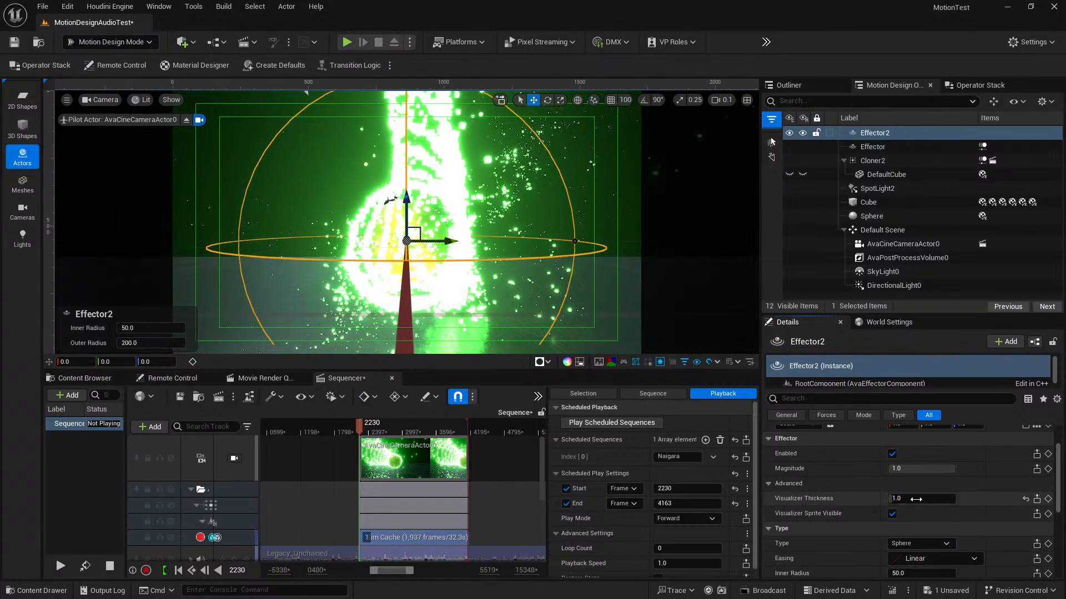
{"action": "scroll", "coordinate": [922, 555], "scroll_direction": "down", "scroll_amount": 3}
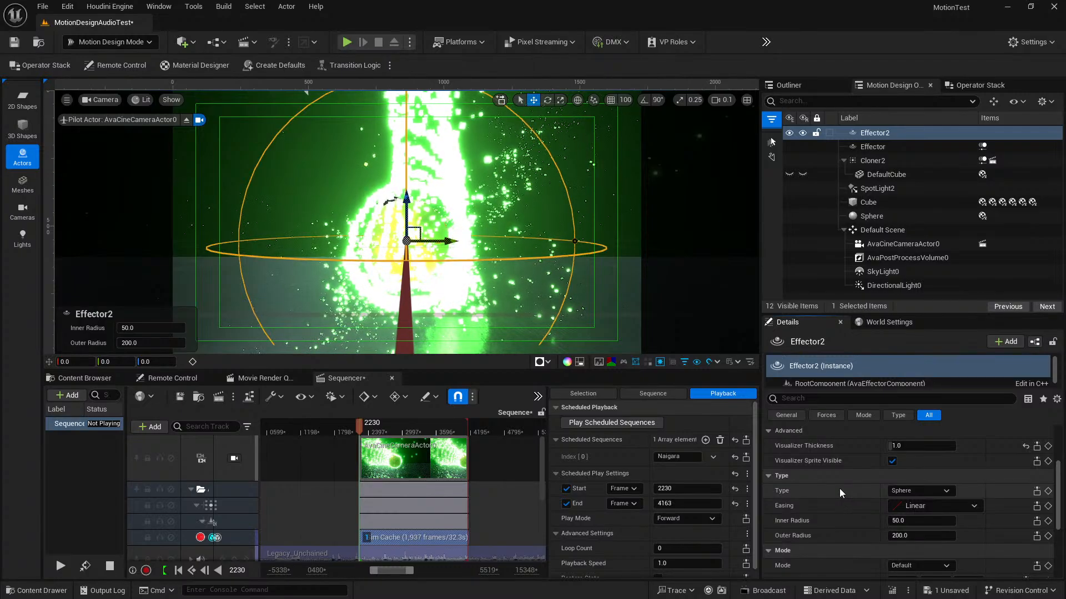
{"action": "scroll", "coordinate": [968, 536], "scroll_direction": "down", "scroll_amount": 3}
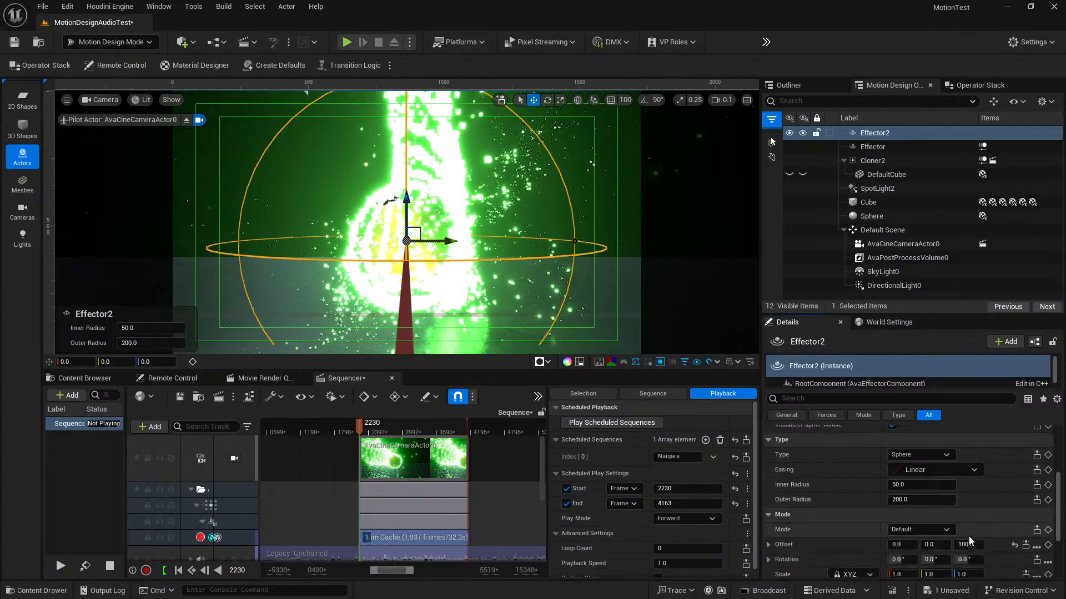
{"action": "scroll", "coordinate": [968, 531], "scroll_direction": "down", "scroll_amount": 2}
{"action": "left_click", "coordinate": [946, 441]}
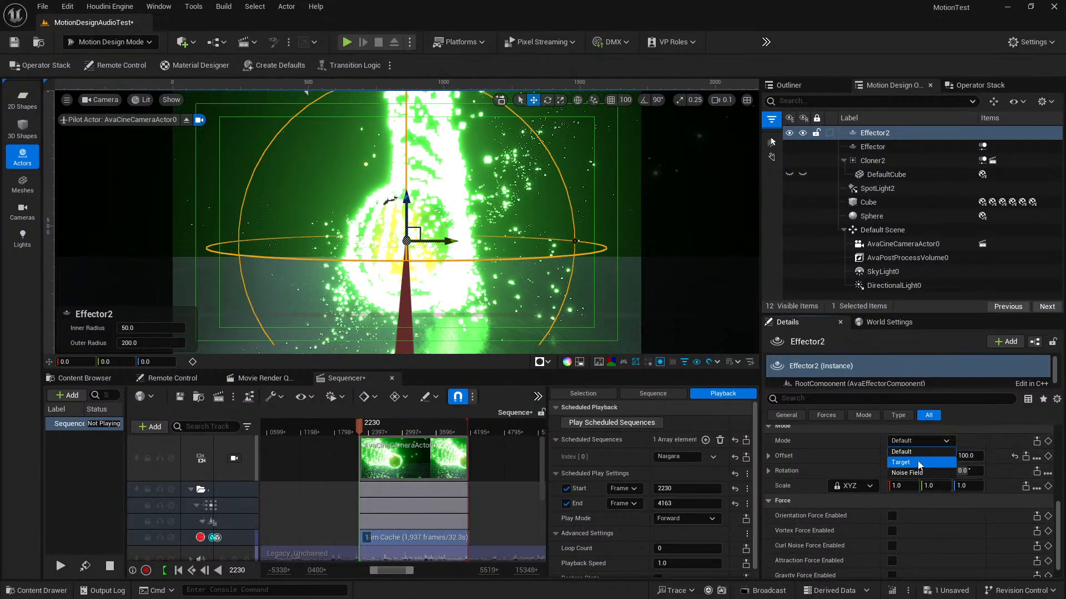
{"action": "left_click", "coordinate": [935, 453]}
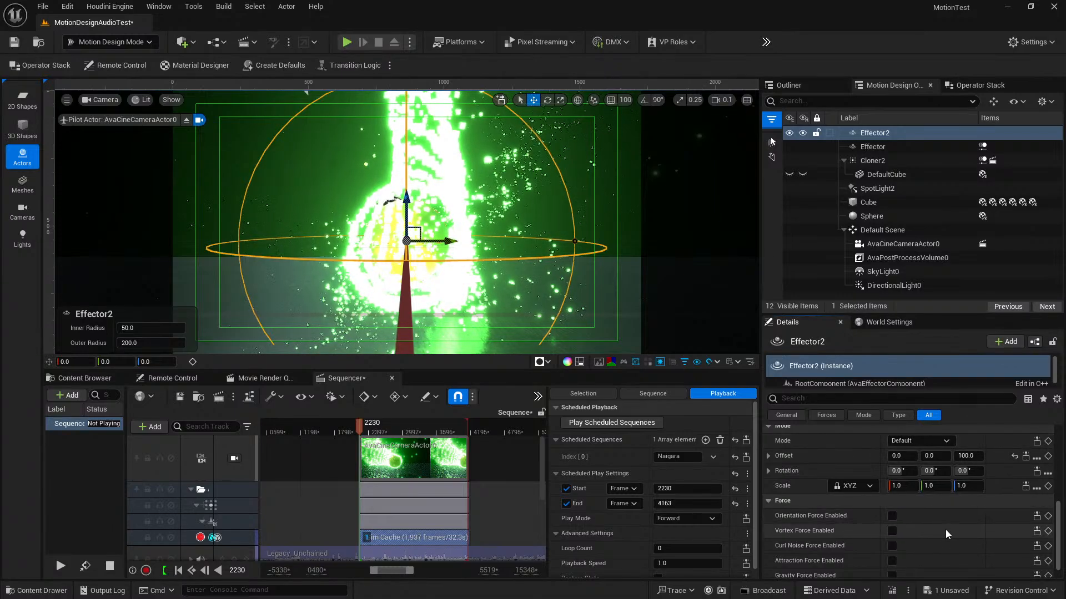
{"action": "scroll", "coordinate": [945, 529], "scroll_direction": "down", "scroll_amount": 1}
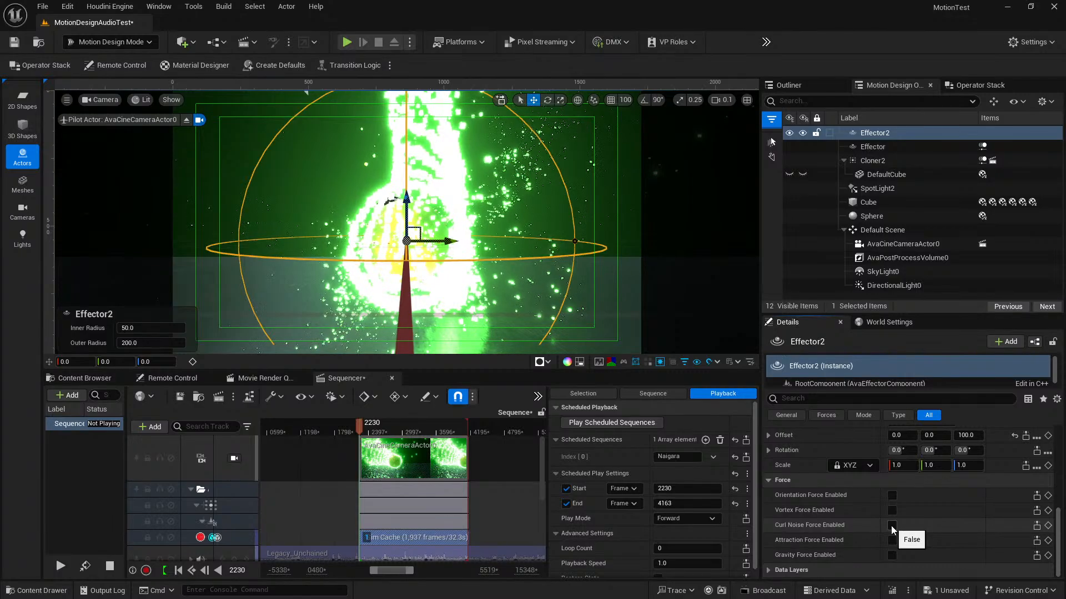
{"action": "left_click", "coordinate": [892, 495]}
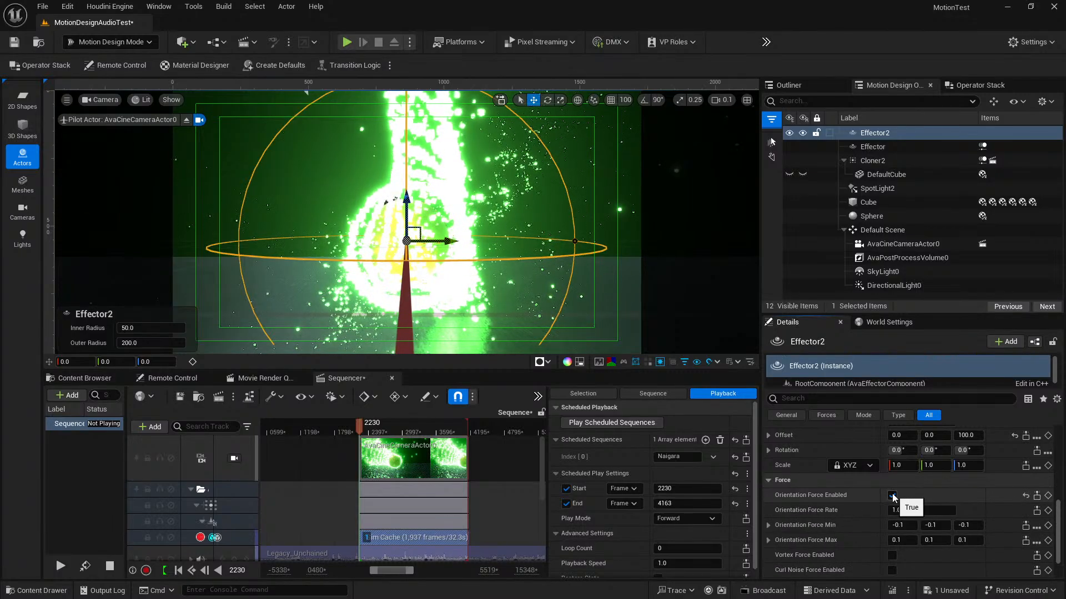
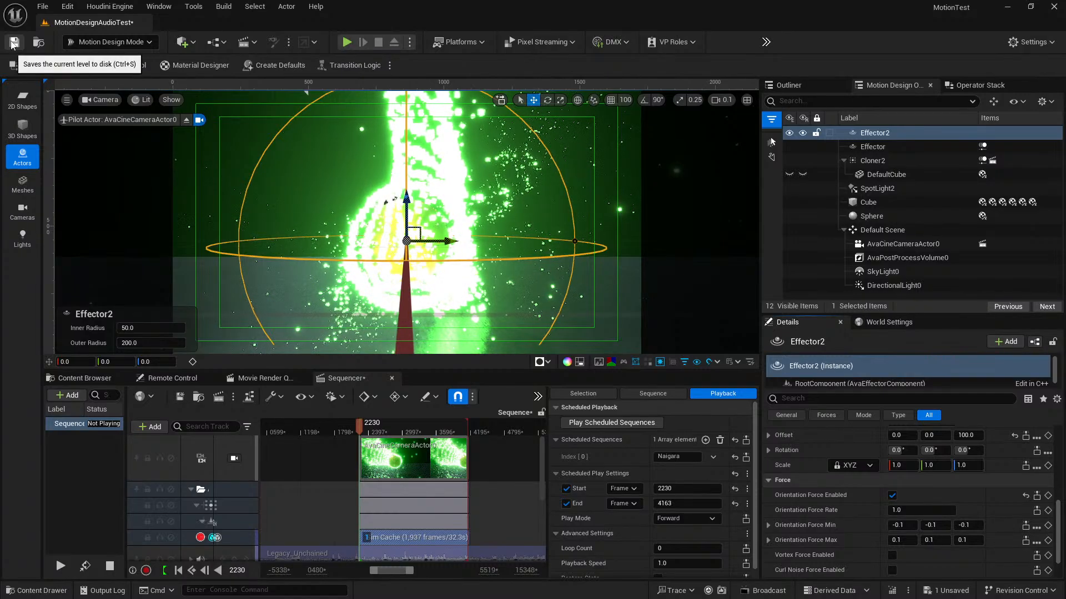
Step: Create a new level from the 3DMotion Graphics template without saving the changes to MotionDesignAudioTest
{"action": "left_click", "coordinate": [43, 6]}
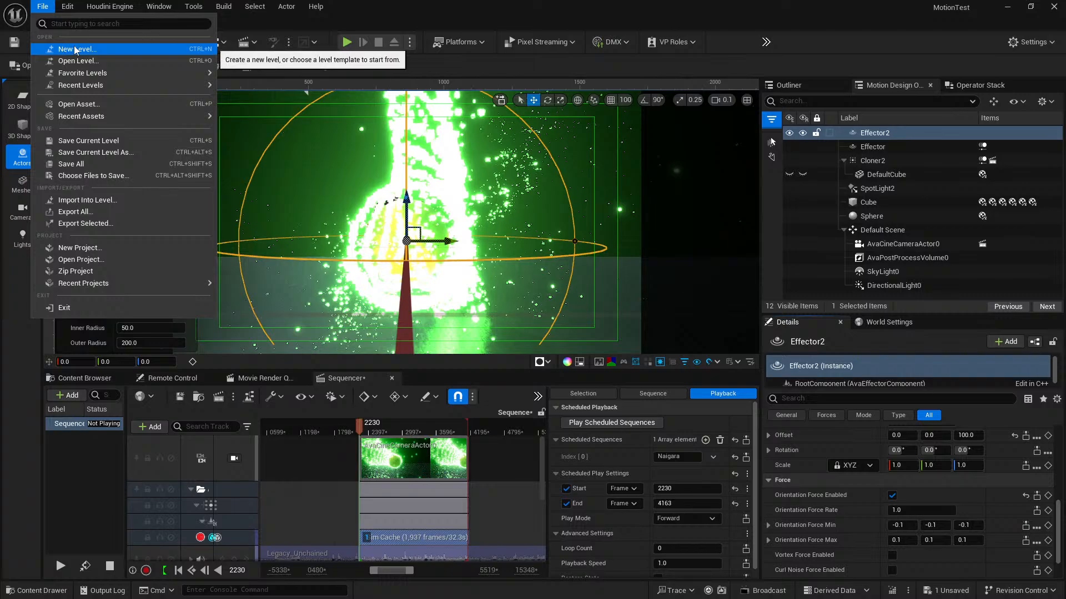
{"action": "left_click", "coordinate": [76, 49]}
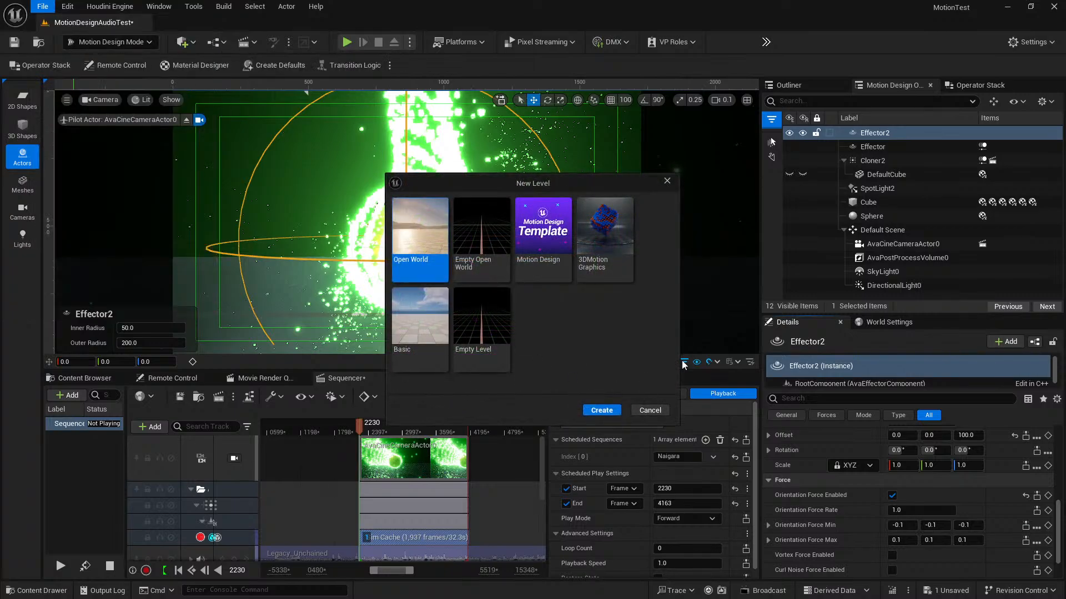
{"action": "left_click", "coordinate": [602, 232]}
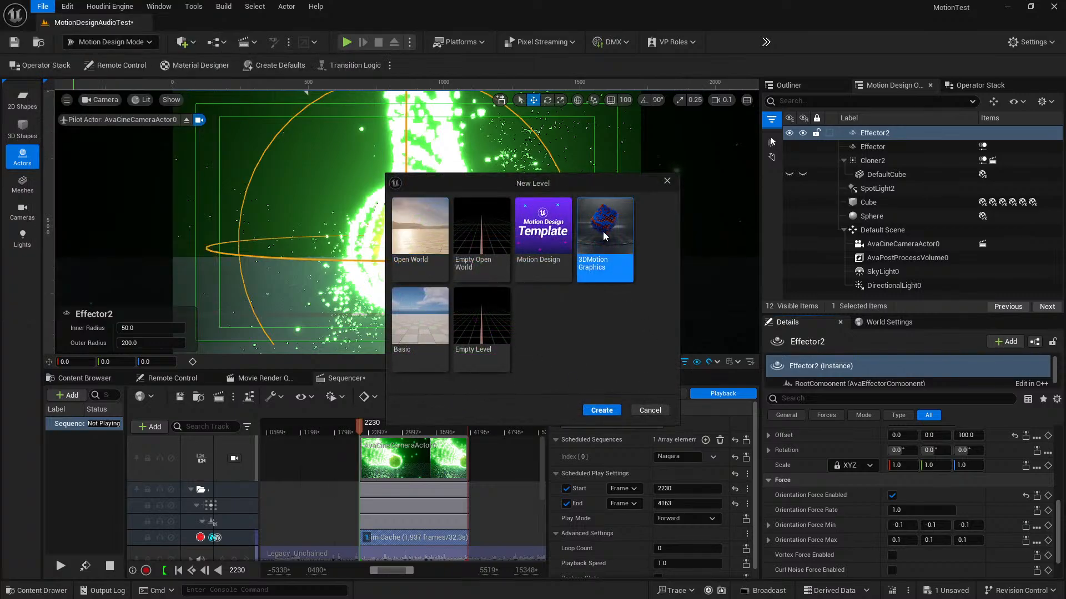
{"action": "left_click", "coordinate": [602, 411]}
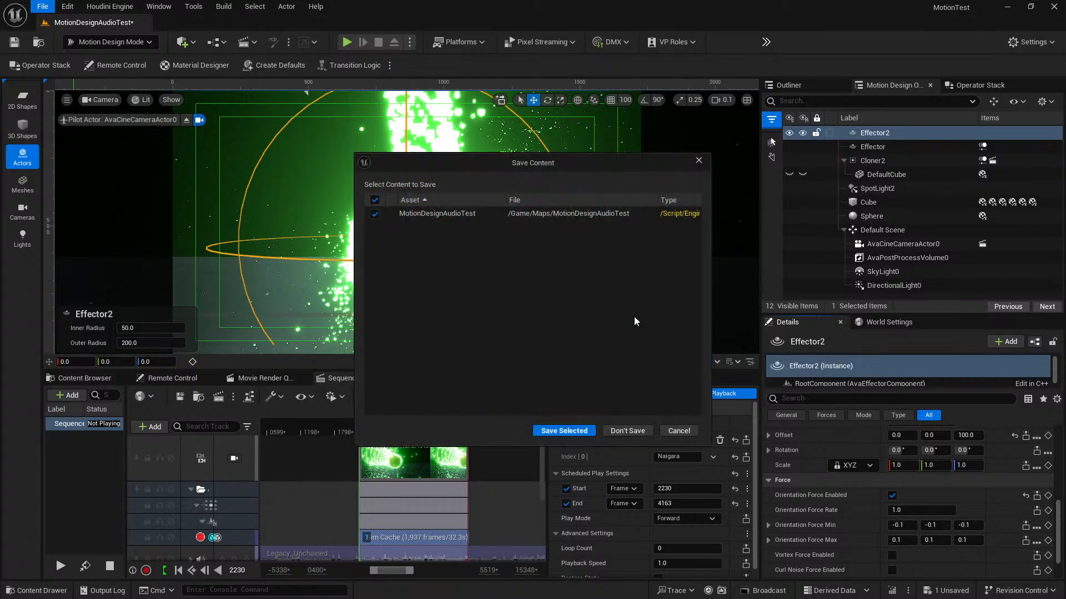
{"action": "left_click", "coordinate": [629, 431]}
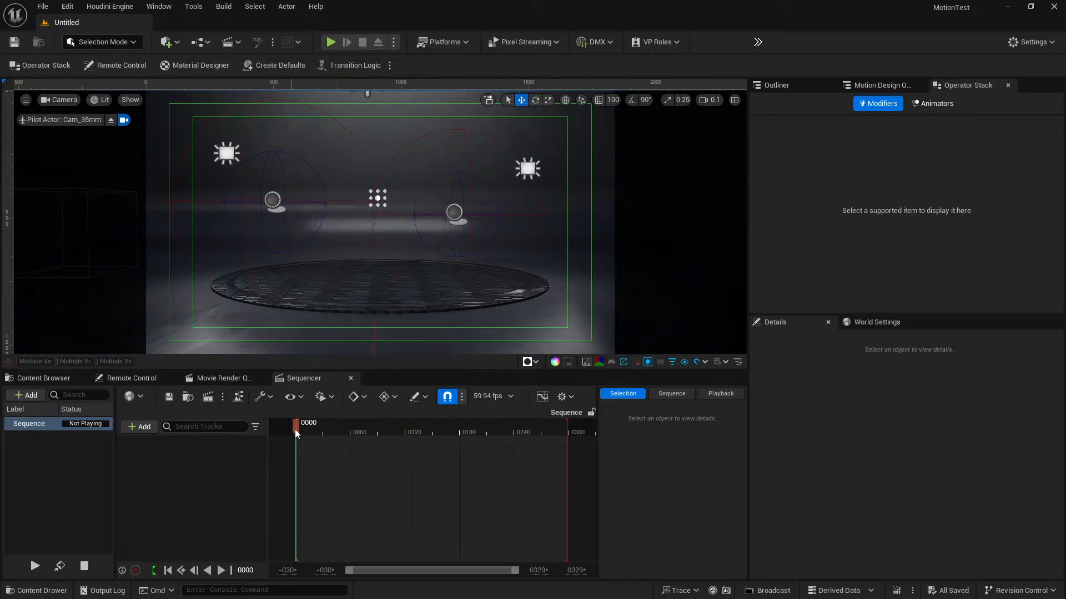
Step: Look over the template's actors in the Motion Design Outliner and compare the settings of Noise_Effector and Noise_Effector2
{"action": "mouse_move", "coordinate": [190, 423]}
{"action": "left_mouse_down"}
{"action": "mouse_move", "coordinate": [395, 425]}
{"action": "mouse_move", "coordinate": [179, 422]}
{"action": "left_mouse_up"}
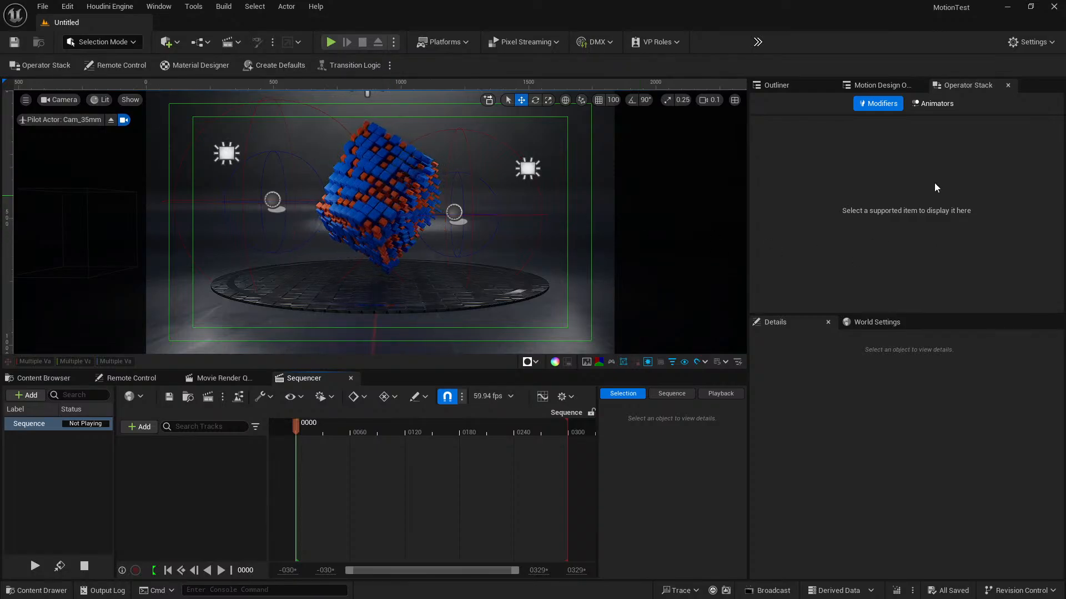
{"action": "left_click", "coordinate": [881, 85]}
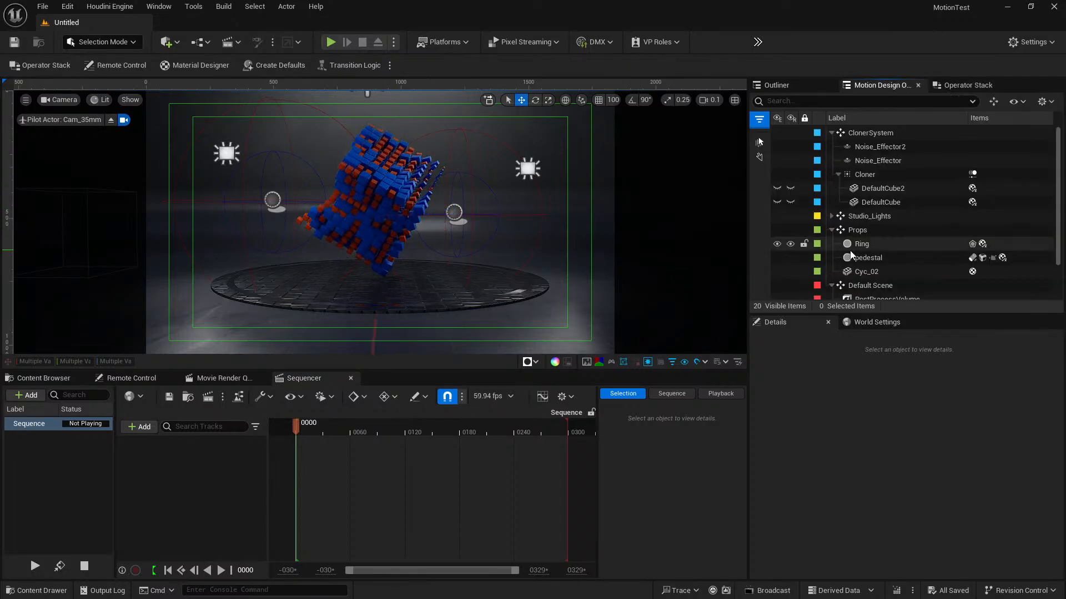
{"action": "scroll", "coordinate": [939, 279], "scroll_direction": "down", "scroll_amount": 2}
{"action": "scroll", "coordinate": [939, 278], "scroll_direction": "up", "scroll_amount": 2}
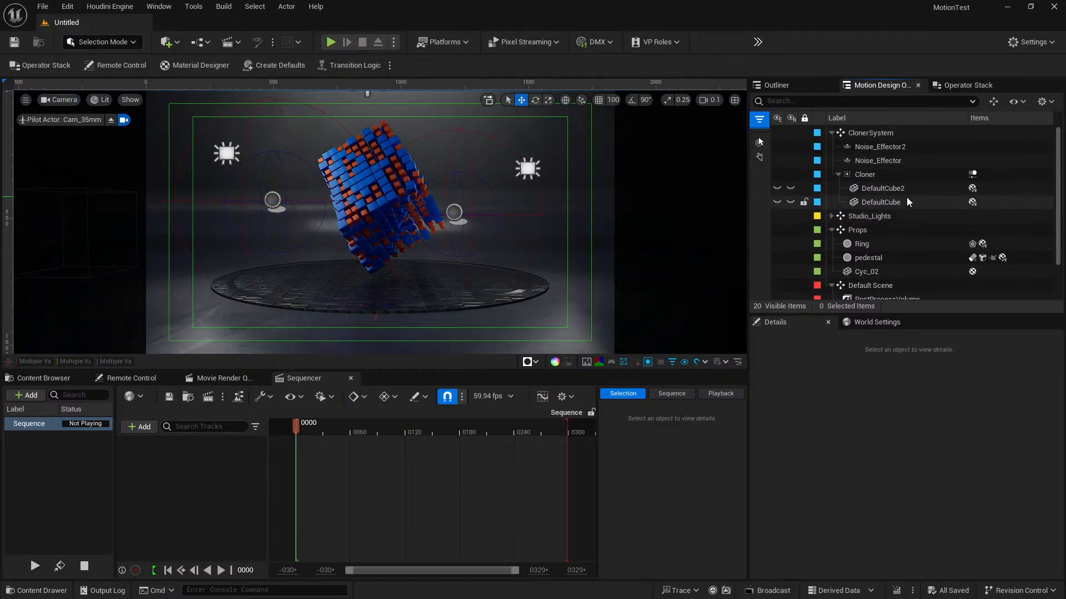
{"action": "left_click", "coordinate": [891, 135]}
{"action": "left_click", "coordinate": [888, 147]}
{"action": "left_click", "coordinate": [885, 159]}
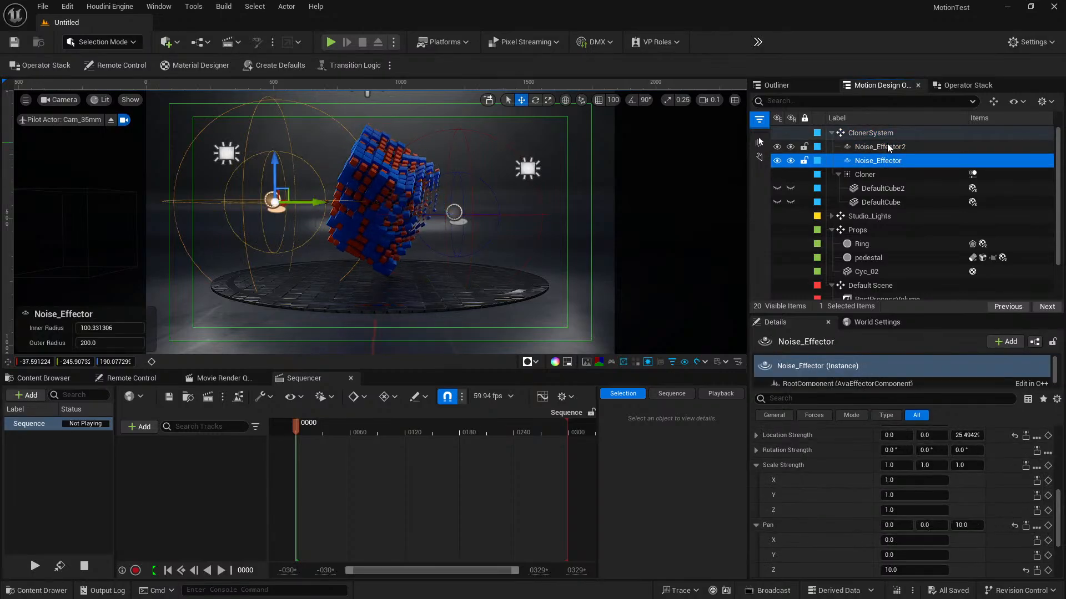
{"action": "left_click", "coordinate": [887, 146]}
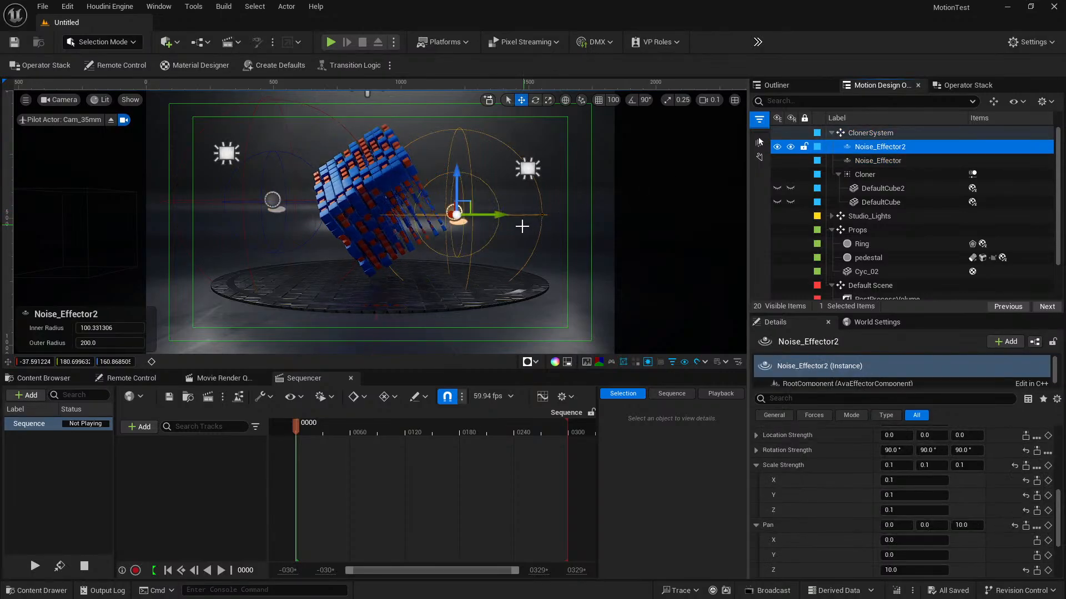
Step: Move Noise_Effector2 along the Y axis toward the cube cluster, to a Y location of about 152
{"action": "mouse_move", "coordinate": [491, 216]}
{"action": "left_mouse_down"}
{"action": "mouse_move", "coordinate": [377, 221]}
{"action": "mouse_move", "coordinate": [506, 216]}
{"action": "mouse_move", "coordinate": [485, 215]}
{"action": "left_mouse_up"}
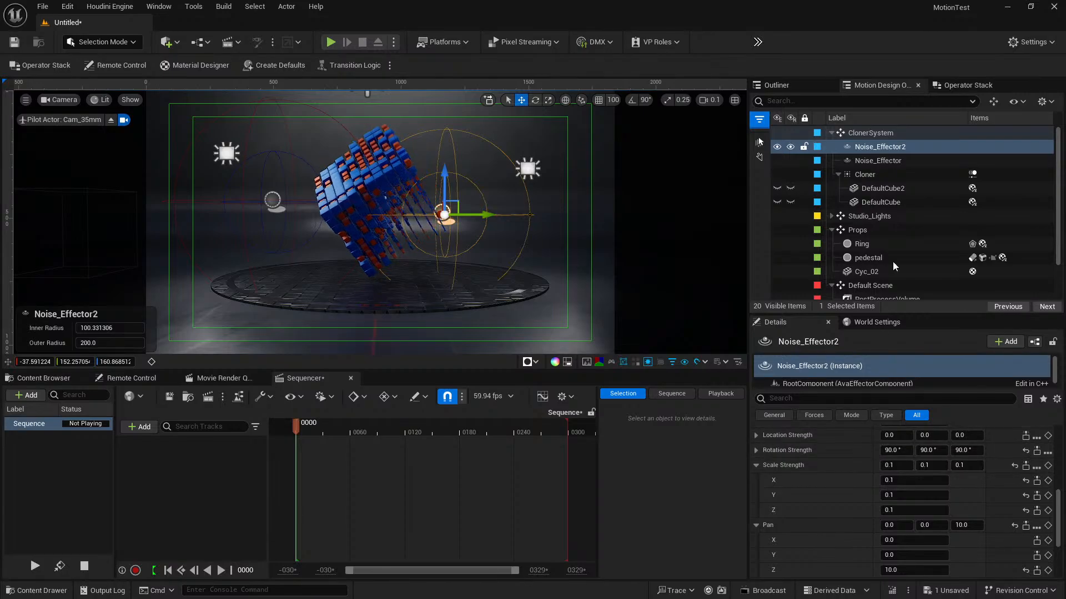
{"action": "mouse_move", "coordinate": [873, 147]}
{"action": "left_mouse_down"}
{"action": "mouse_move", "coordinate": [373, 469]}
{"action": "mouse_move", "coordinate": [327, 471]}
{"action": "mouse_move", "coordinate": [542, 427]}
{"action": "mouse_move", "coordinate": [867, 146]}
{"action": "left_mouse_up"}
{"action": "left_click_drag", "start_coordinate": [296, 425], "coordinate": [257, 424]}
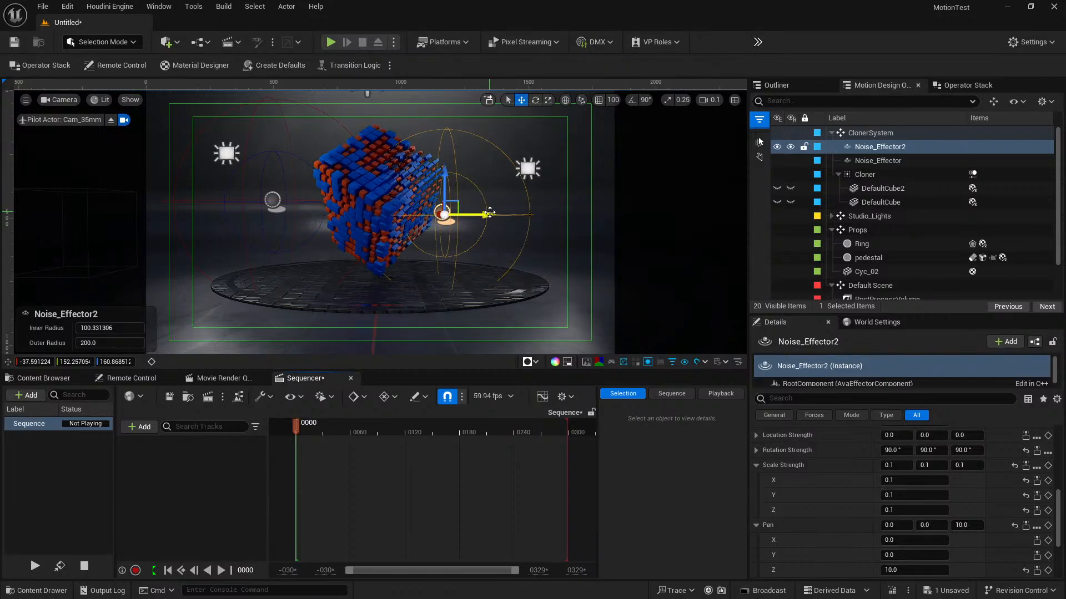
Step: Keyframe Noise_Effector2's Enabled property as on at frame 0 and off at frame 97
{"action": "scroll", "coordinate": [1027, 494], "scroll_direction": "up", "scroll_amount": 5}
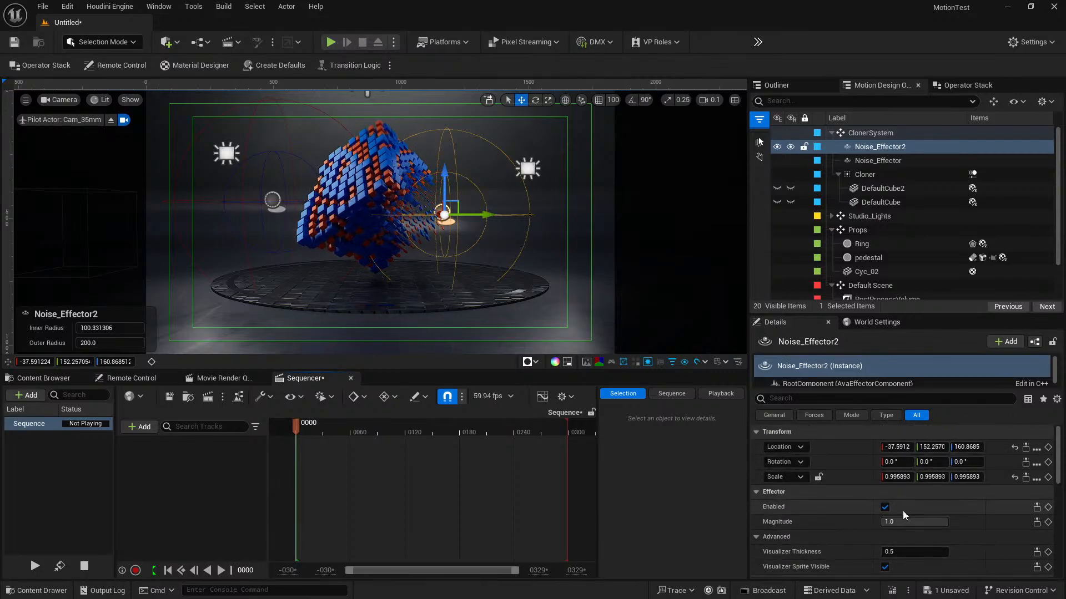
{"action": "left_click", "coordinate": [1047, 507]}
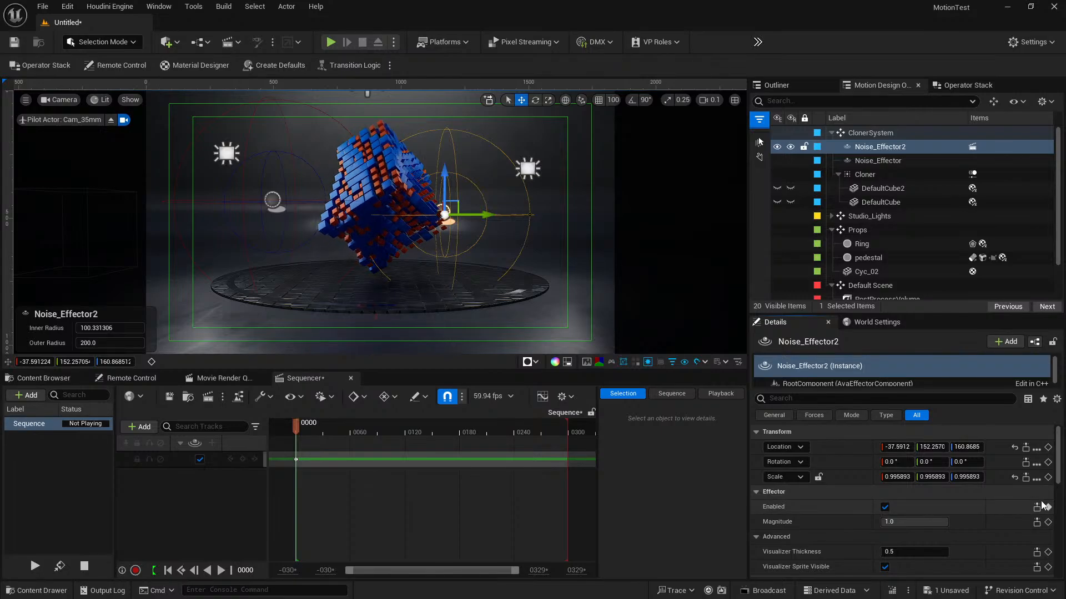
{"action": "left_click_drag", "start_coordinate": [300, 426], "coordinate": [384, 421]}
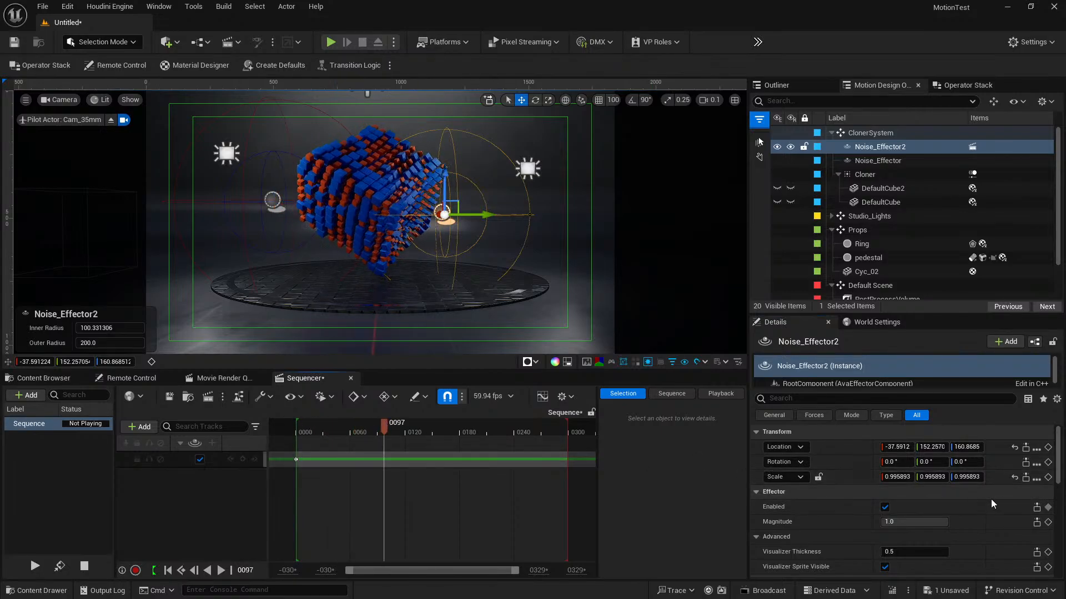
{"action": "left_click", "coordinate": [884, 507]}
{"action": "left_click", "coordinate": [1048, 508]}
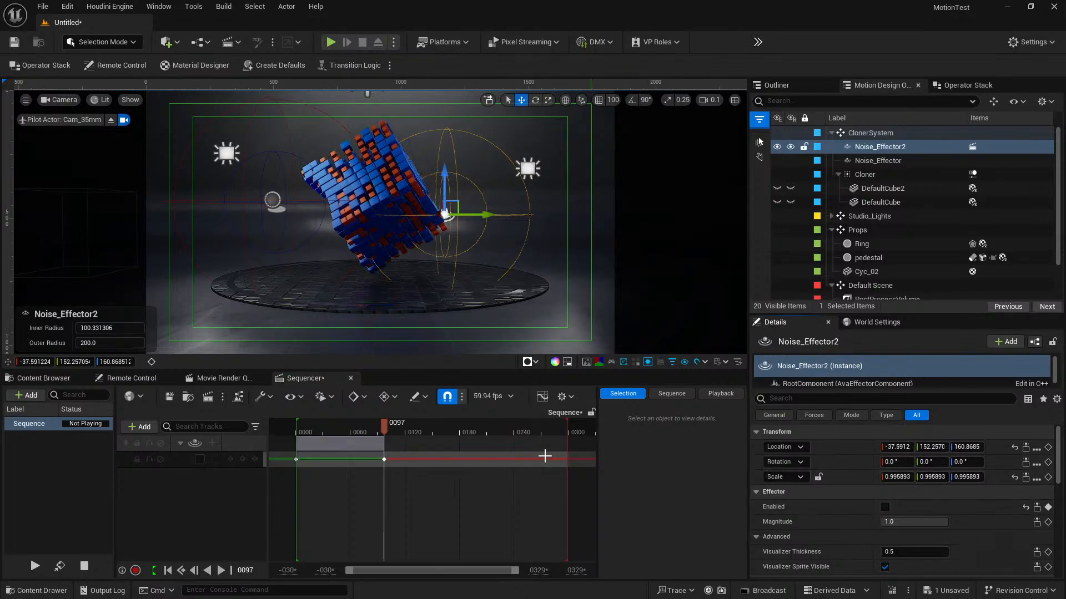
Step: Keyframe Noise_Effector2's Enabled property as on at frame 174 and return the playhead to frame 0
{"action": "left_click_drag", "start_coordinate": [387, 426], "coordinate": [454, 429]}
{"action": "left_click", "coordinate": [885, 507]}
{"action": "left_click", "coordinate": [1048, 507]}
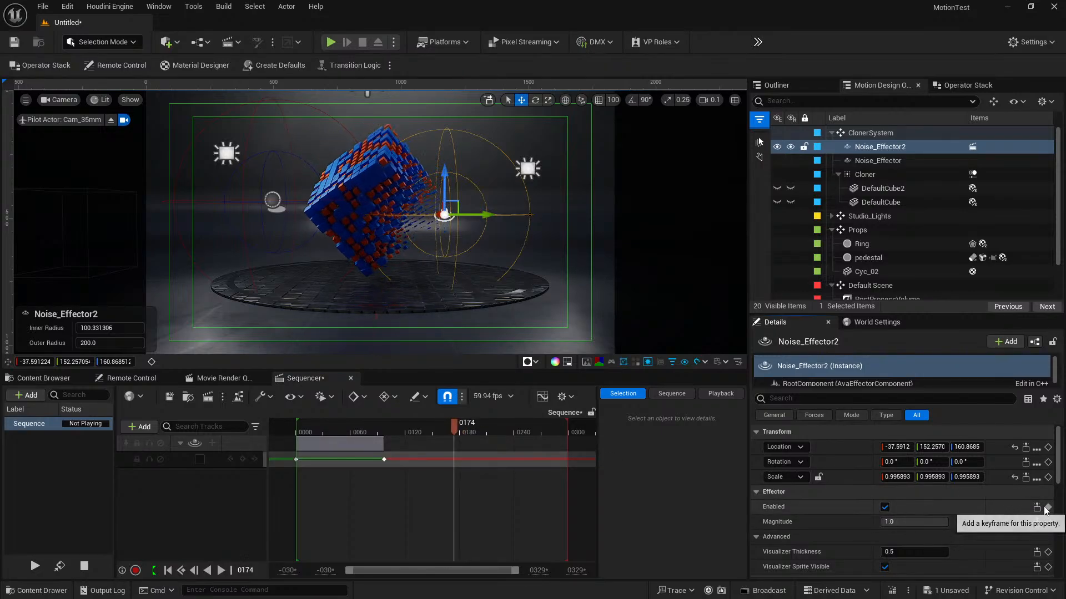
{"action": "left_click_drag", "start_coordinate": [459, 432], "coordinate": [245, 434]}
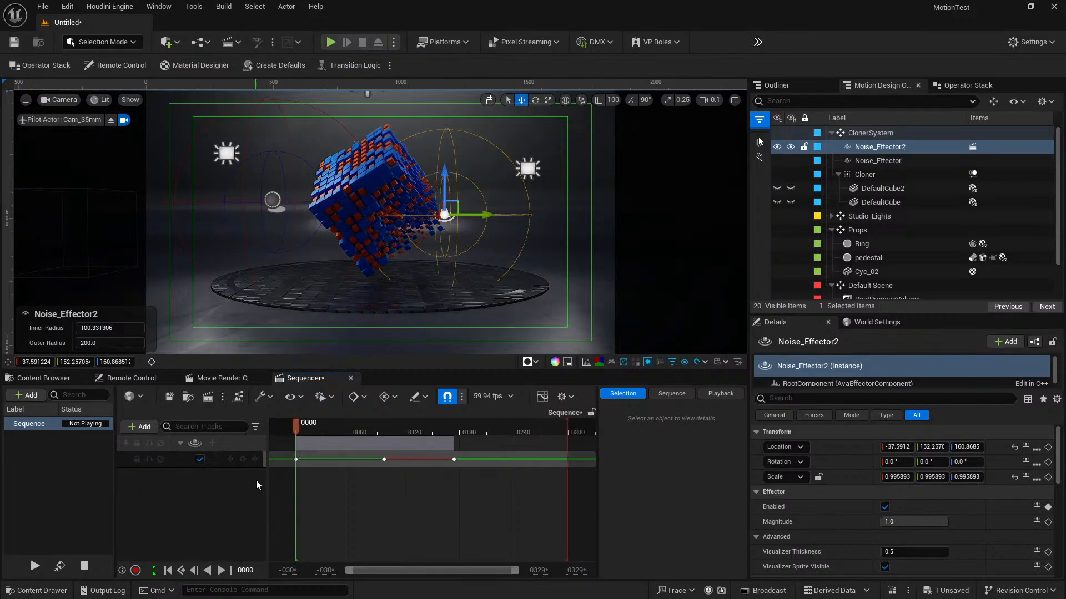
Step: Delete Noise_Effector2's Enabled track from the sequence
{"action": "left_click", "coordinate": [178, 459]}
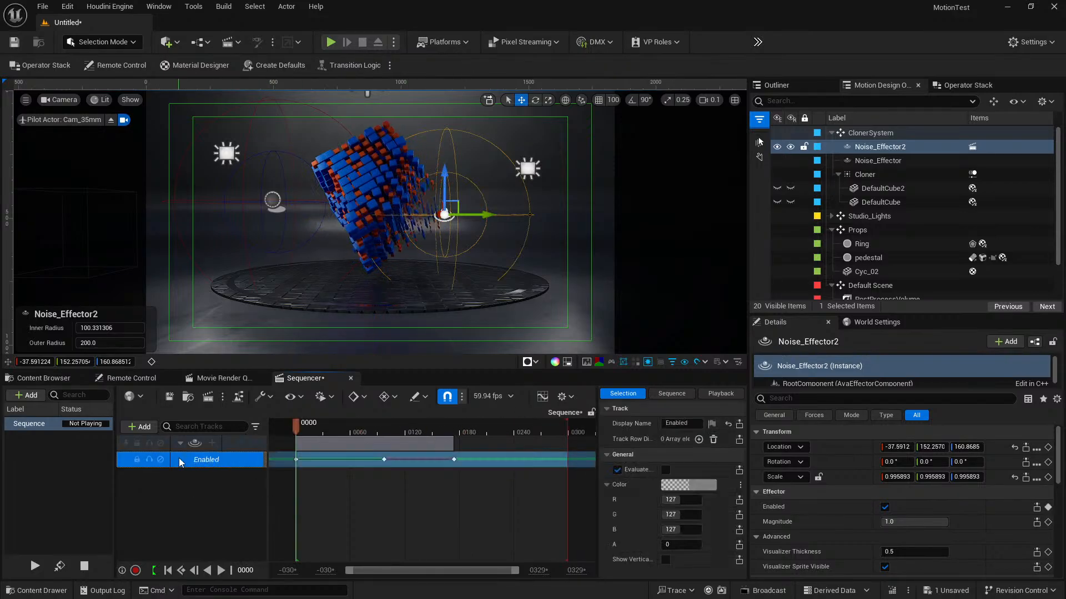
{"action": "right_click", "coordinate": [178, 459]}
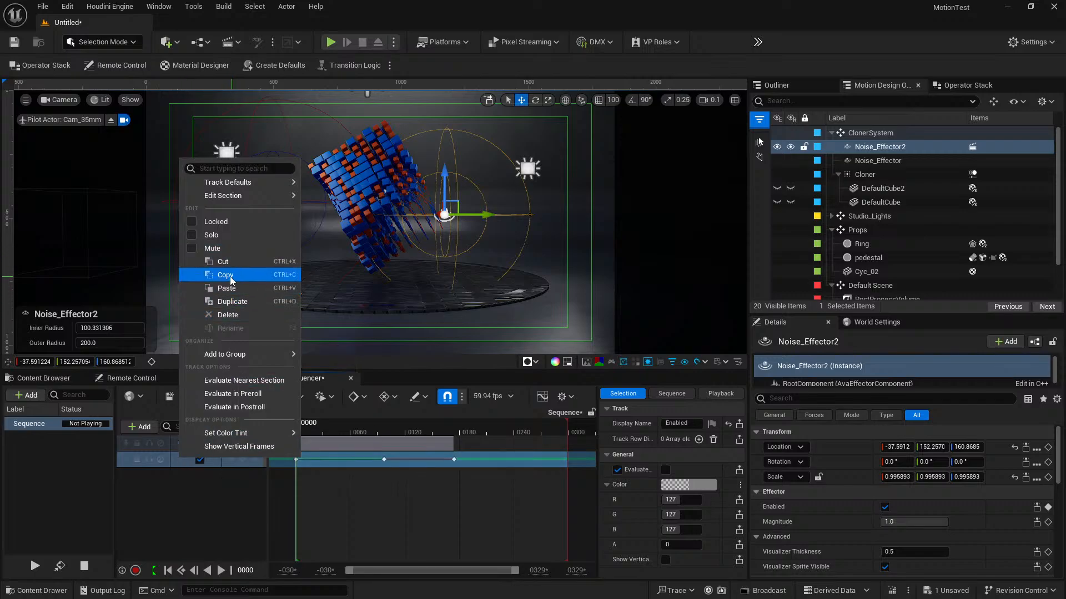
{"action": "left_click", "coordinate": [231, 315]}
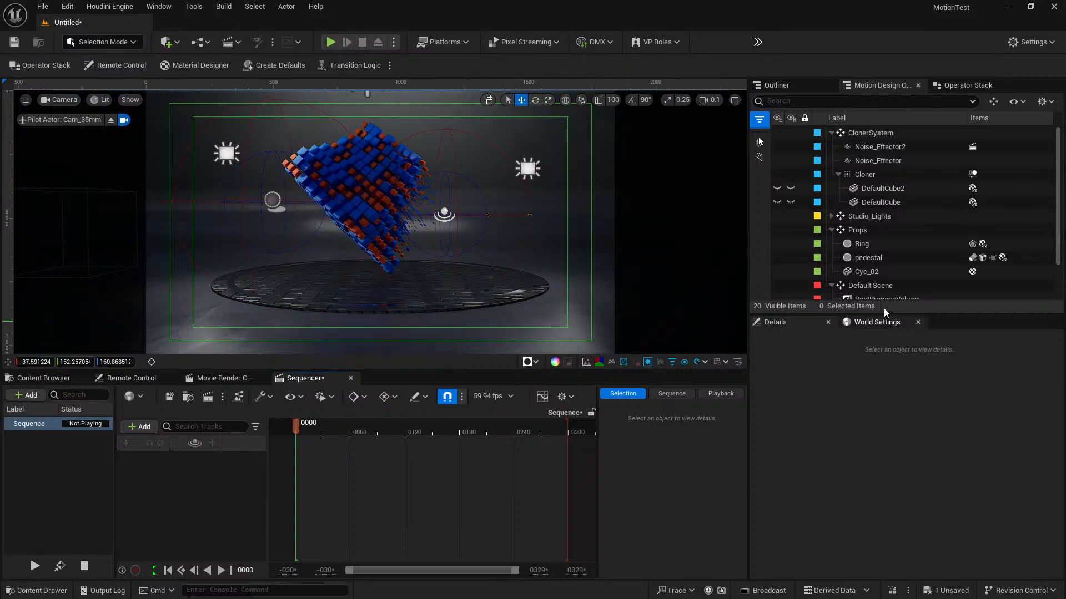
Step: Move Noise_Effector along the Y axis away from the cube cluster, to a Y location of about -313
{"action": "left_click", "coordinate": [910, 148]}
{"action": "left_click", "coordinate": [921, 161]}
{"action": "left_click_drag", "start_coordinate": [315, 201], "coordinate": [287, 201]}
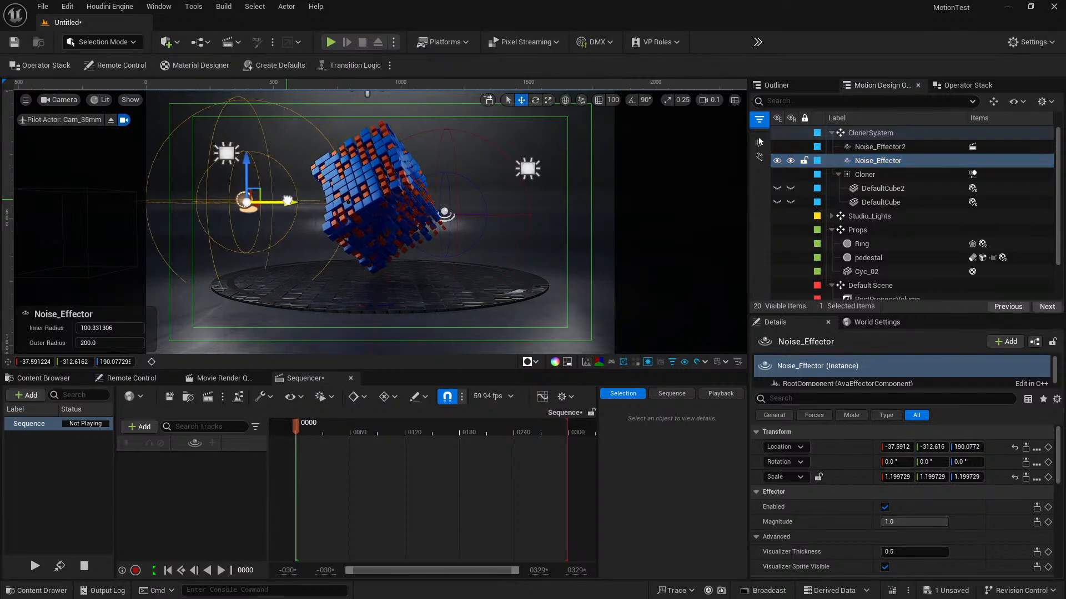
Step: Try a Scale Strength X of about 9.35 on Noise_Effector2, and set it back to 0.1
{"action": "left_click", "coordinate": [907, 147]}
{"action": "scroll", "coordinate": [967, 520], "scroll_direction": "down", "scroll_amount": 4}
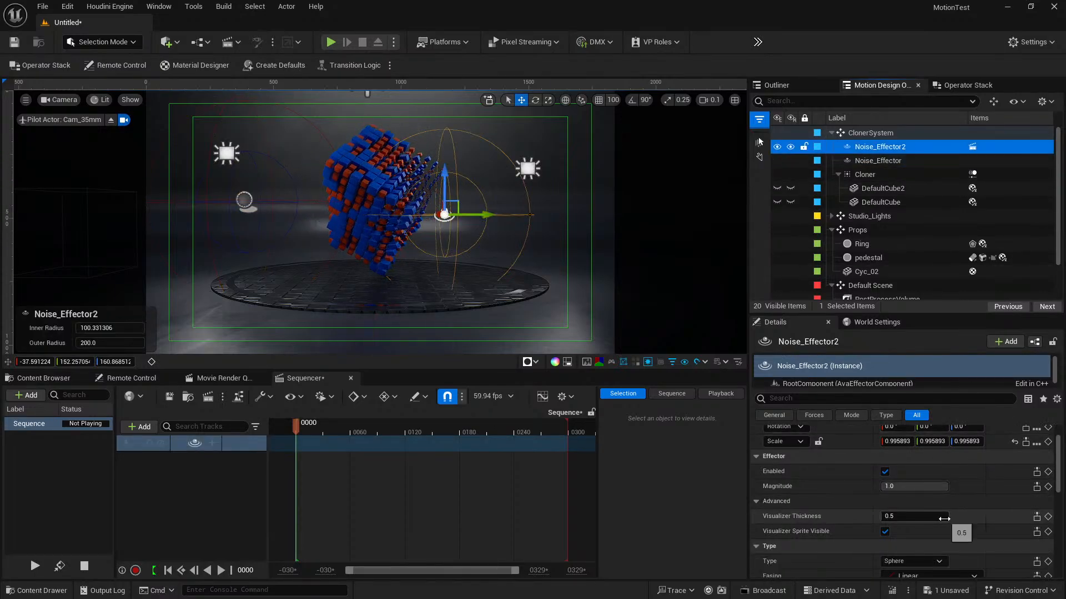
{"action": "scroll", "coordinate": [967, 521], "scroll_direction": "down", "scroll_amount": 3}
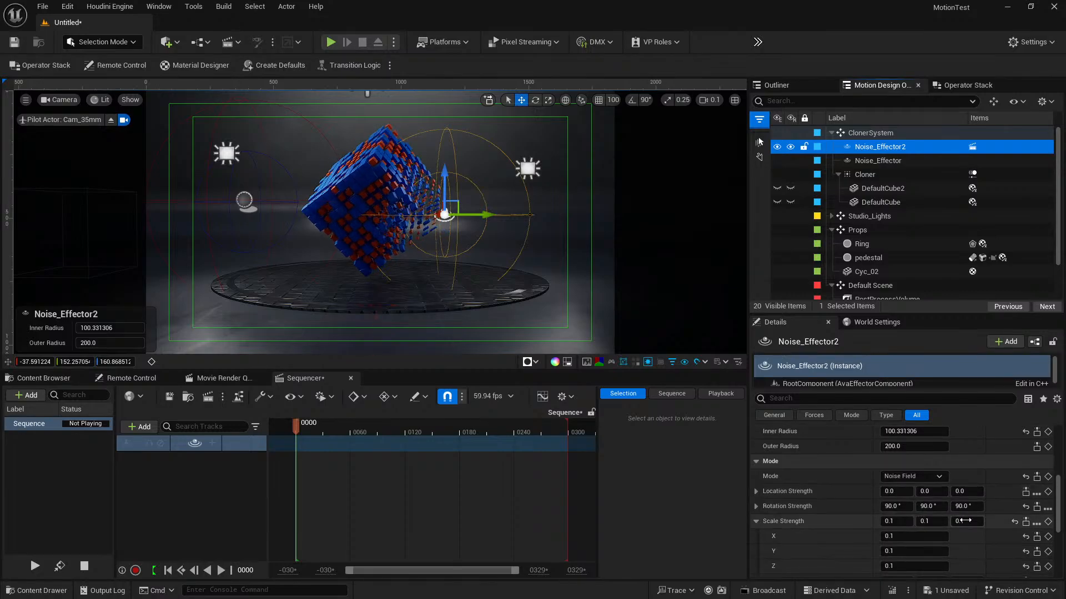
{"action": "scroll", "coordinate": [965, 521], "scroll_direction": "down", "scroll_amount": 2}
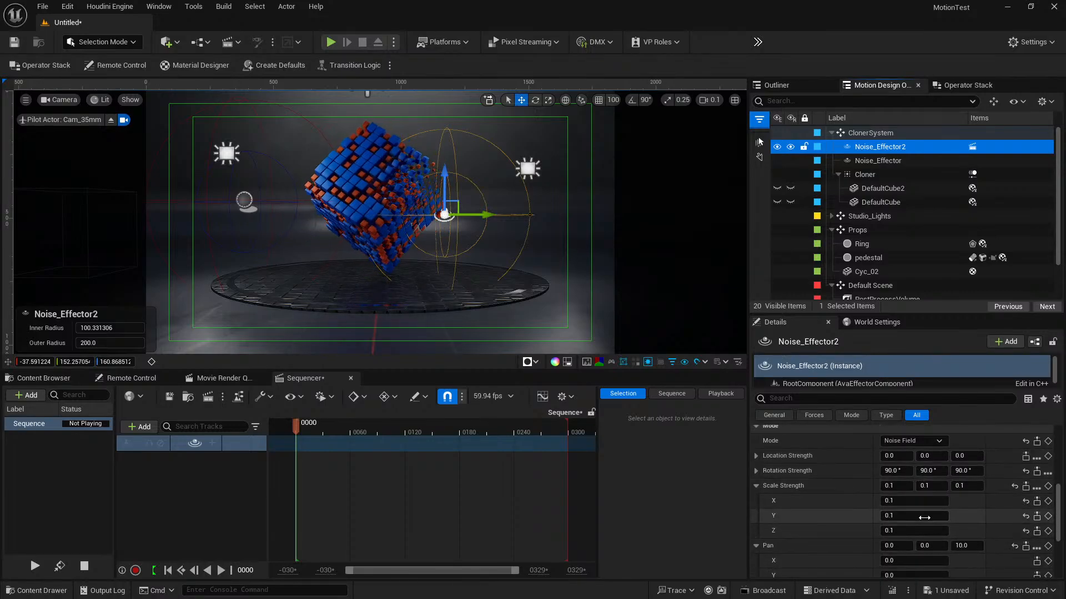
{"action": "left_click_drag", "start_coordinate": [921, 501], "coordinate": [938, 501]}
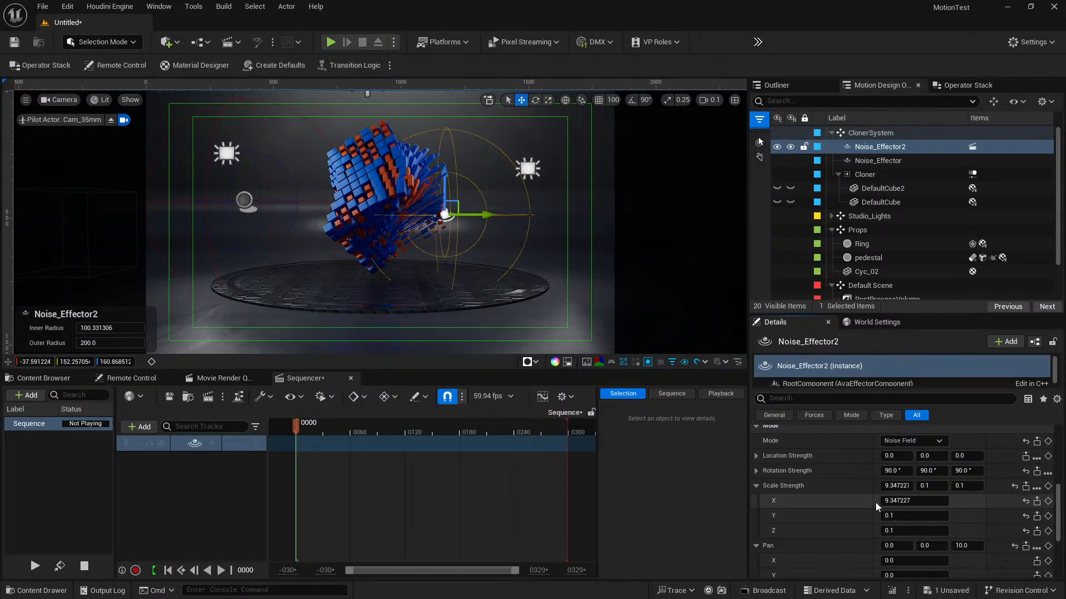
{"action": "left_click", "coordinate": [917, 502]}
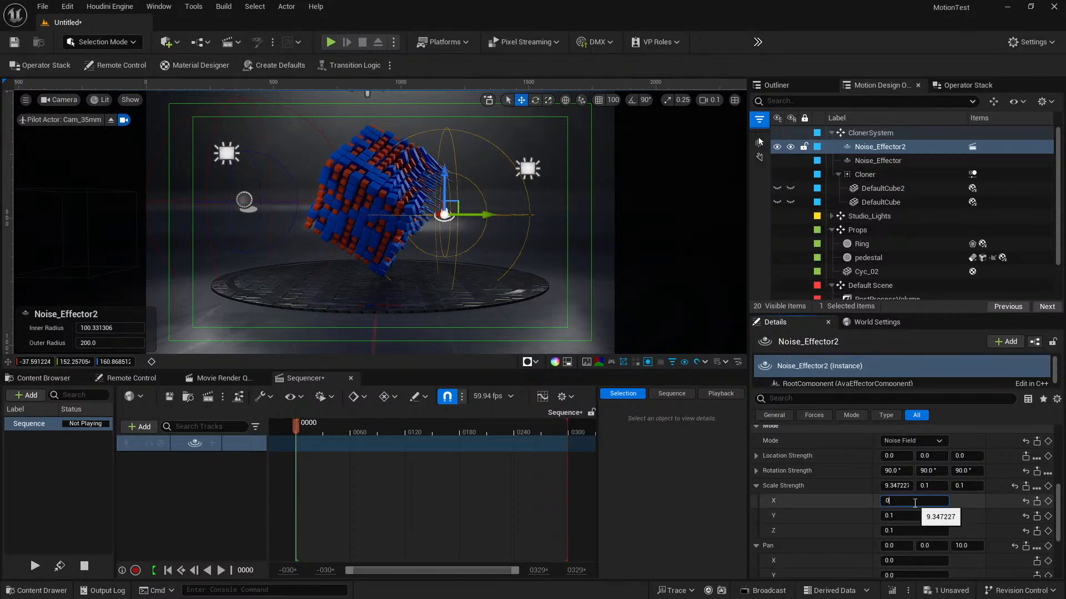
{"action": "key", "text": "Return"}
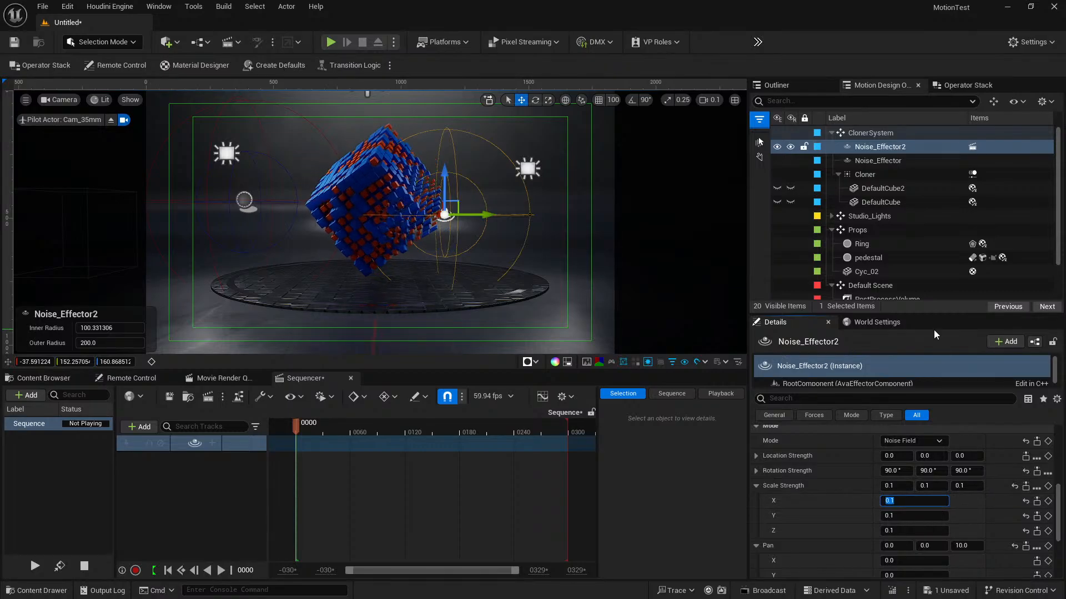
Step: Reset Noise_Effector2's Scale Strength X to its default, and set it to 0.1 again
{"action": "left_click", "coordinate": [1026, 501]}
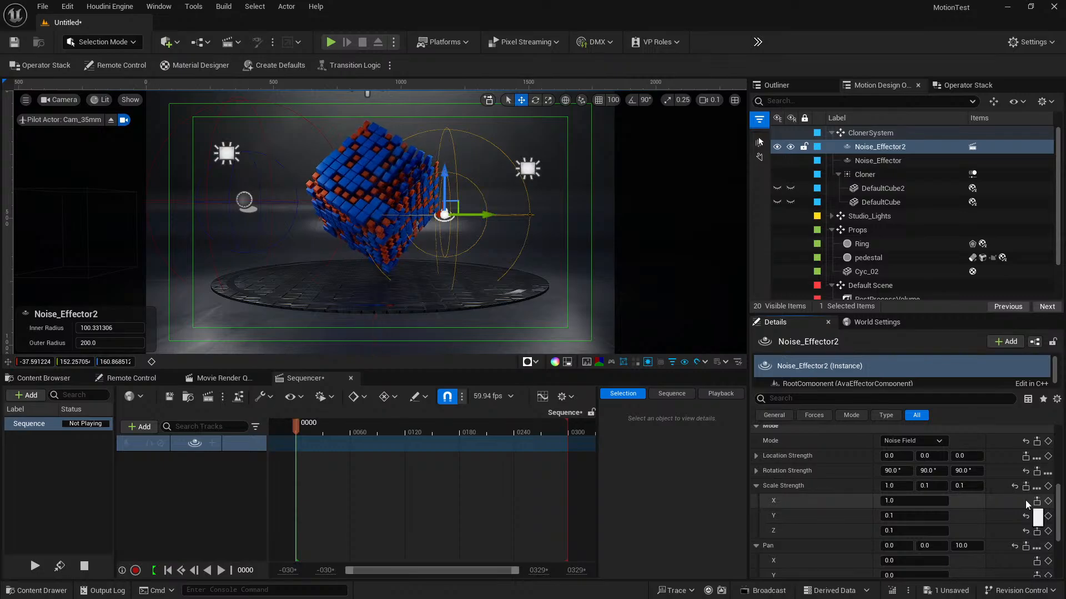
{"action": "left_click", "coordinate": [908, 501]}
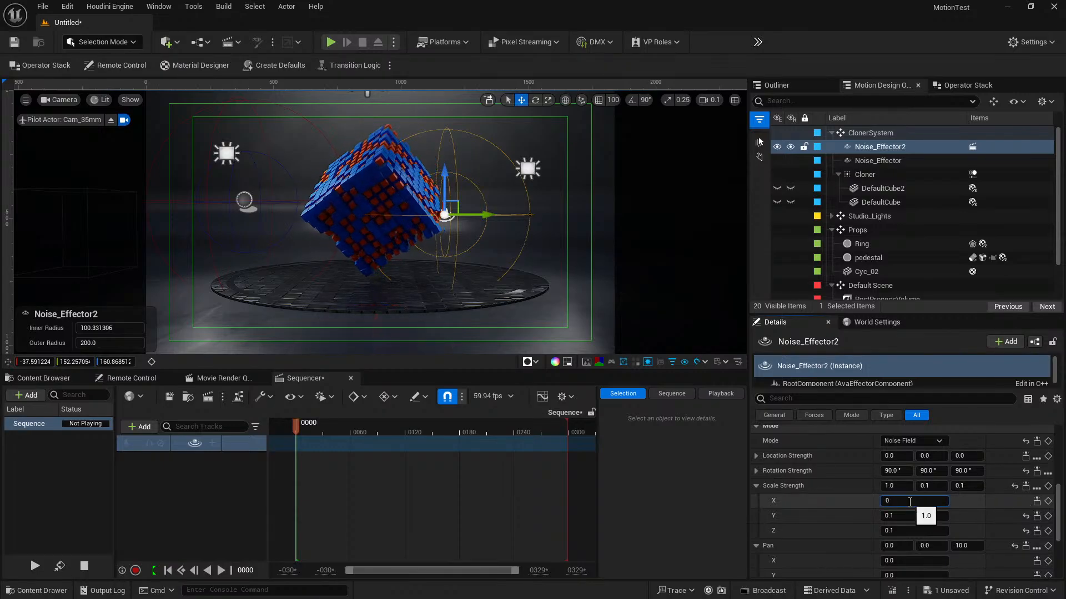
{"action": "key", "text": "Return"}
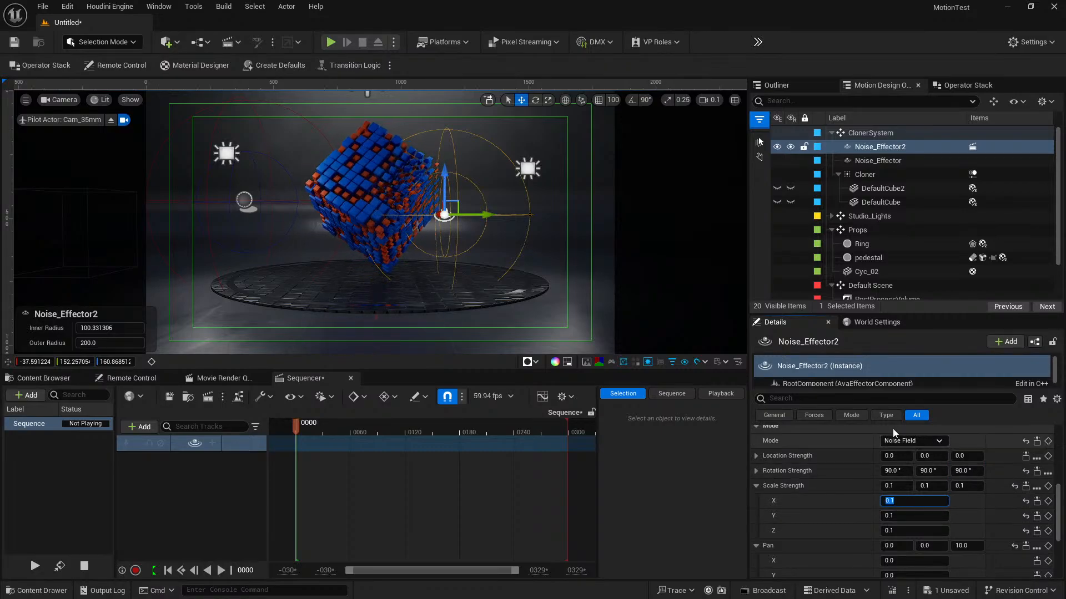
Step: Move Noise_Effector2 to a Y location of about 147 and Noise_Effector to a Y location of about -204
{"action": "mouse_move", "coordinate": [485, 214]}
{"action": "left_mouse_down"}
{"action": "mouse_move", "coordinate": [476, 207]}
{"action": "mouse_move", "coordinate": [484, 210]}
{"action": "left_mouse_up"}
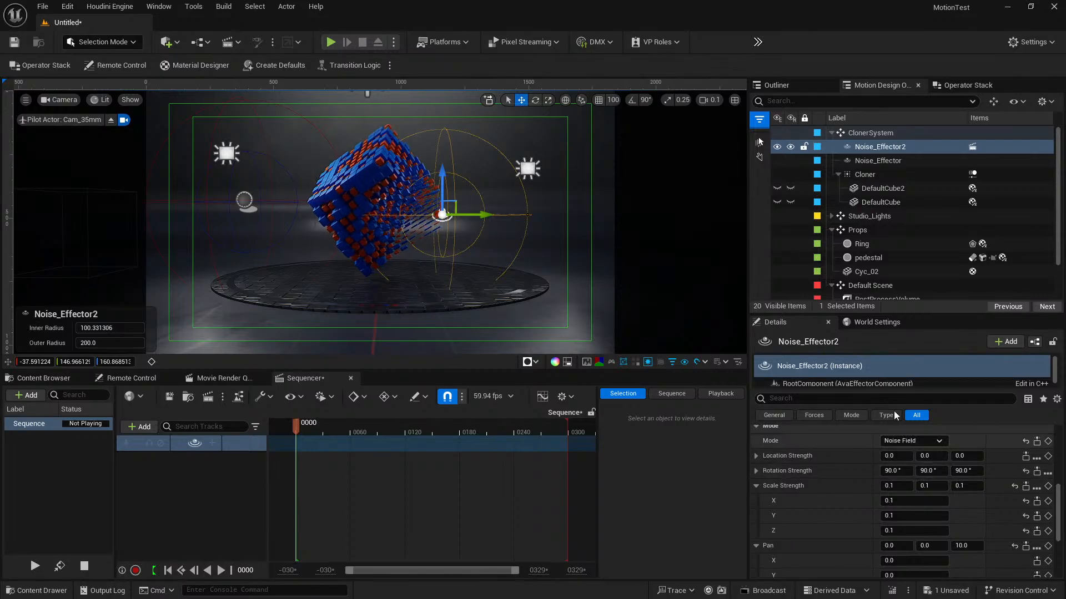
{"action": "left_click", "coordinate": [881, 161]}
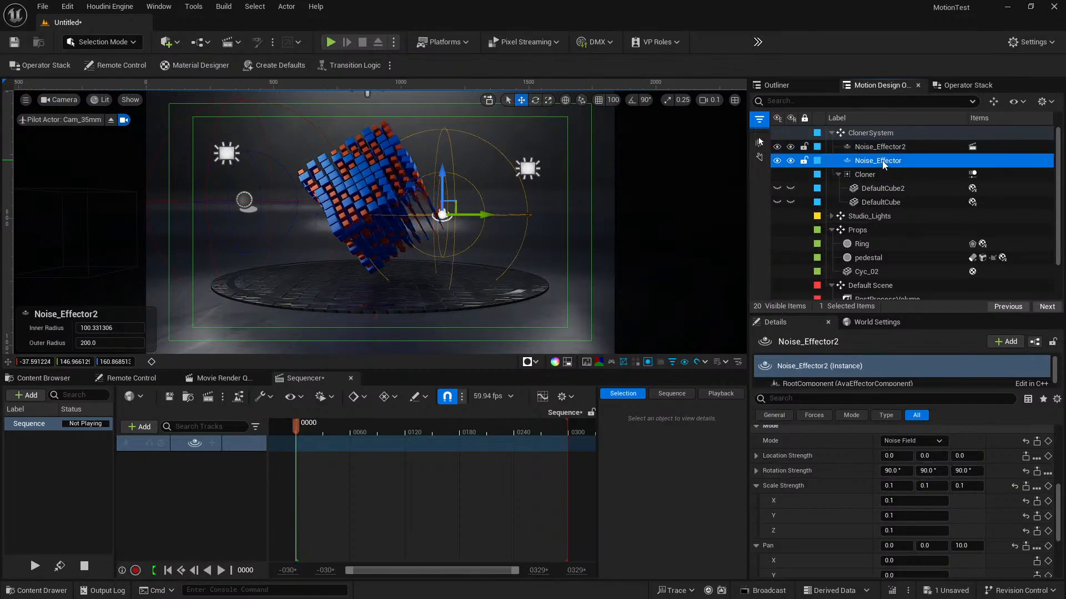
{"action": "left_click_drag", "start_coordinate": [285, 206], "coordinate": [333, 202]}
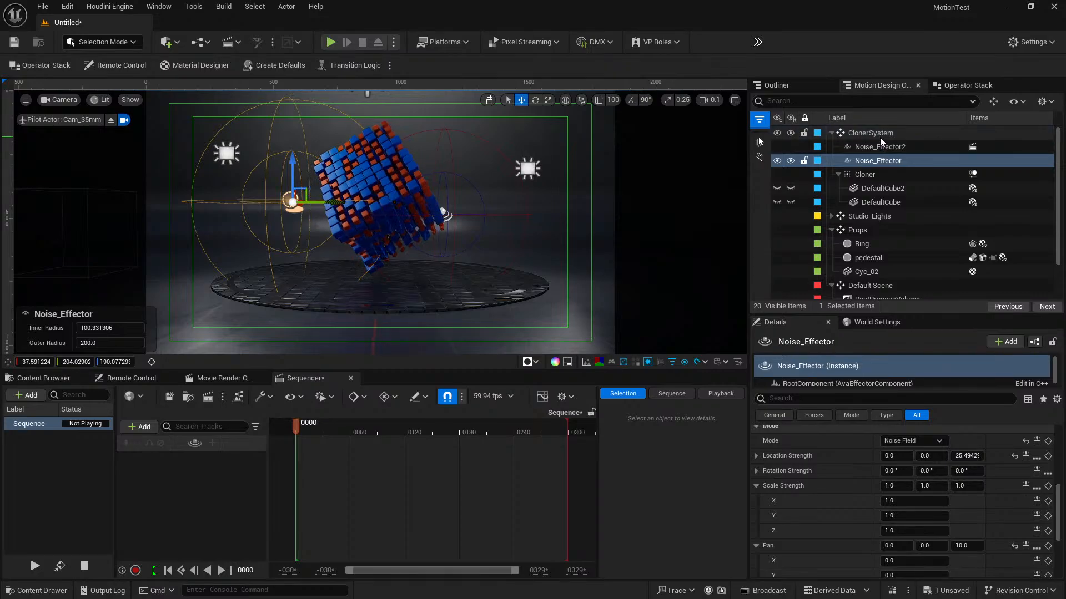
Step: Examine the Cloner's layout settings and the animator types and presets that can be added to it in the Operator Stack
{"action": "left_click", "coordinate": [878, 172]}
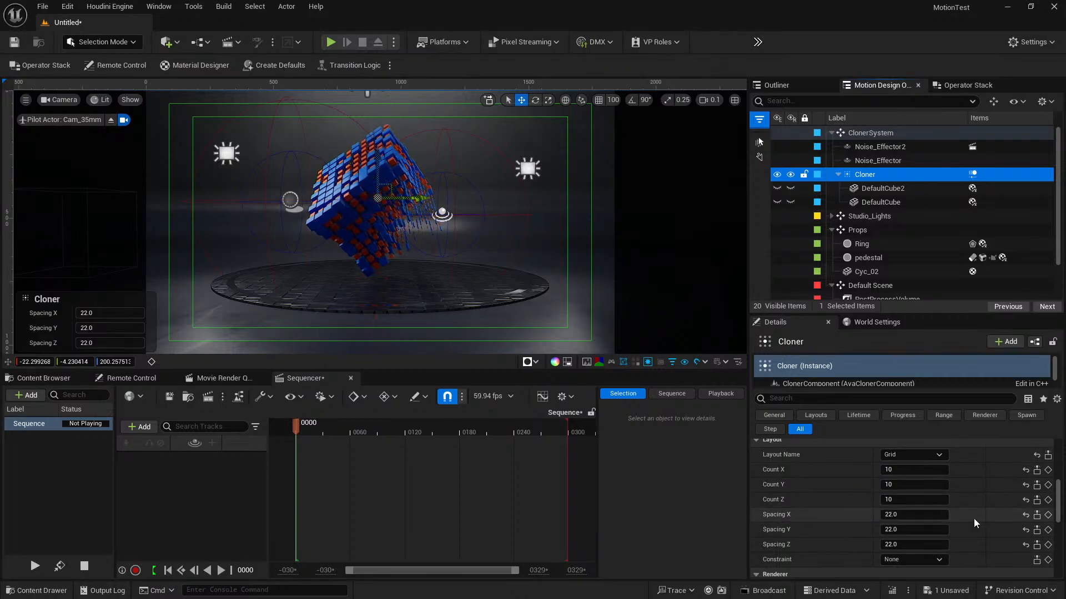
{"action": "scroll", "coordinate": [980, 499], "scroll_direction": "up", "scroll_amount": 1}
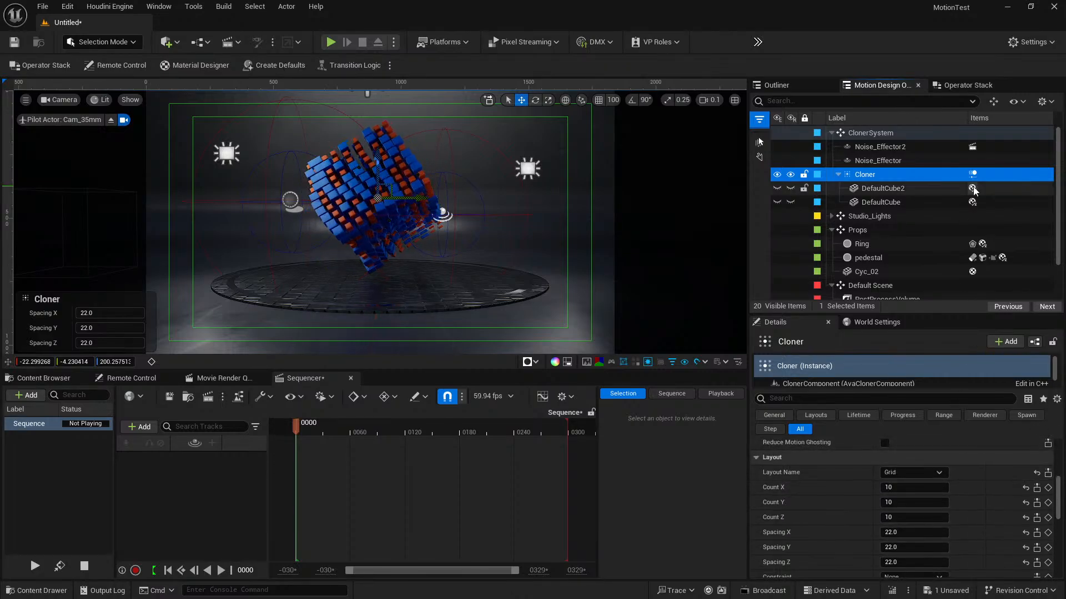
{"action": "left_click", "coordinate": [965, 86]}
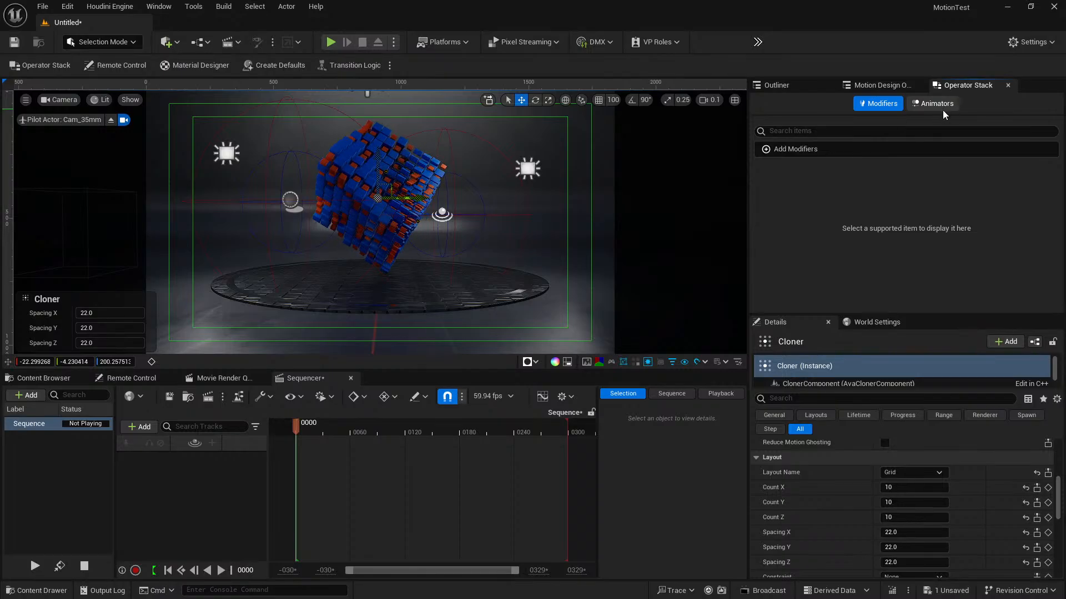
{"action": "left_click", "coordinate": [938, 105]}
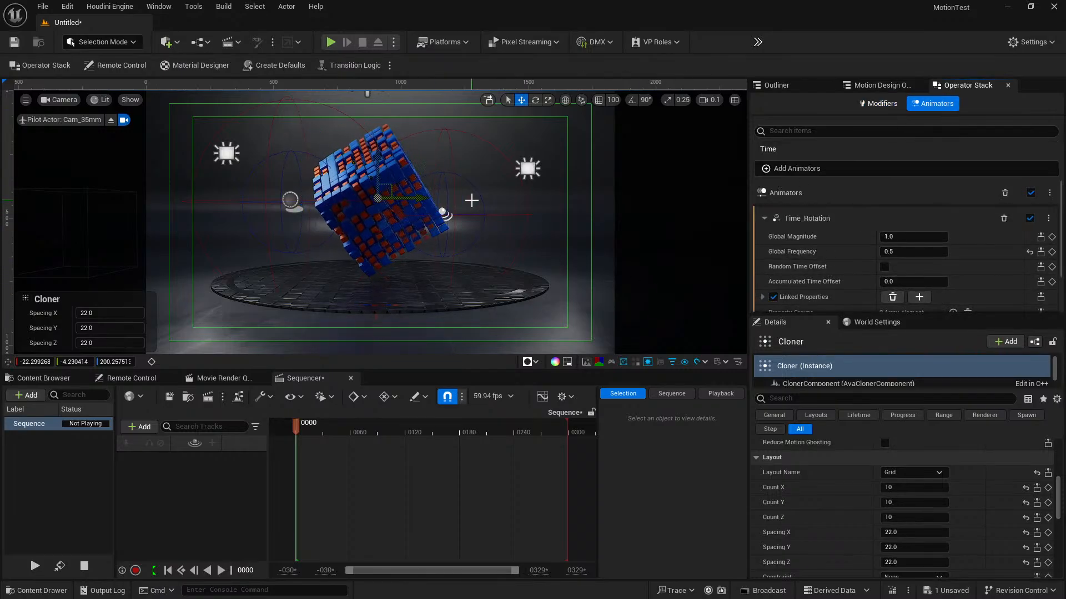
{"action": "left_click", "coordinate": [796, 168]}
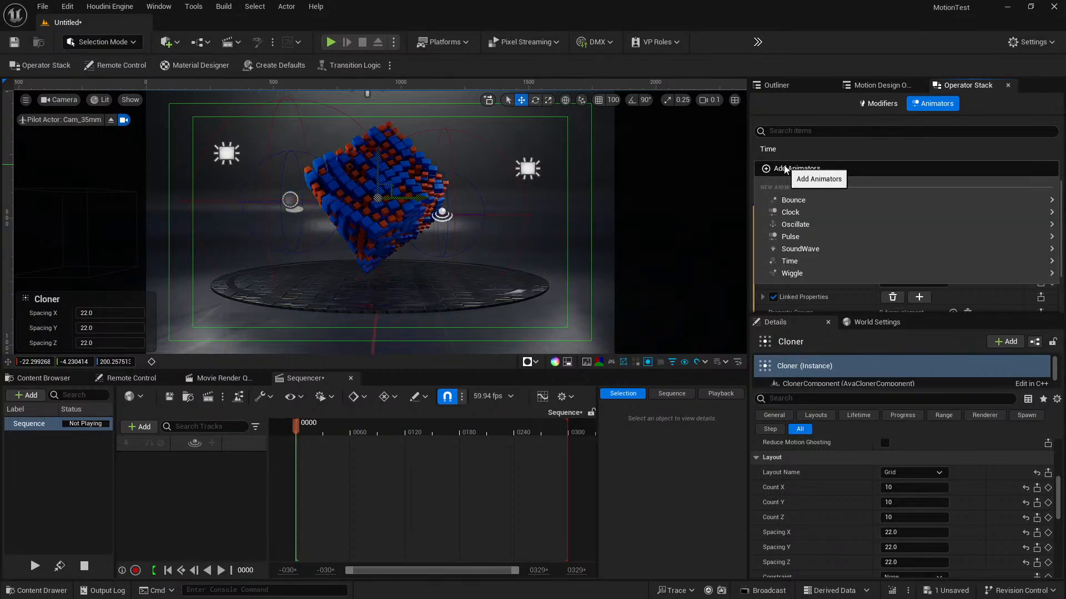
{"action": "mouse_move", "coordinate": [802, 224]}
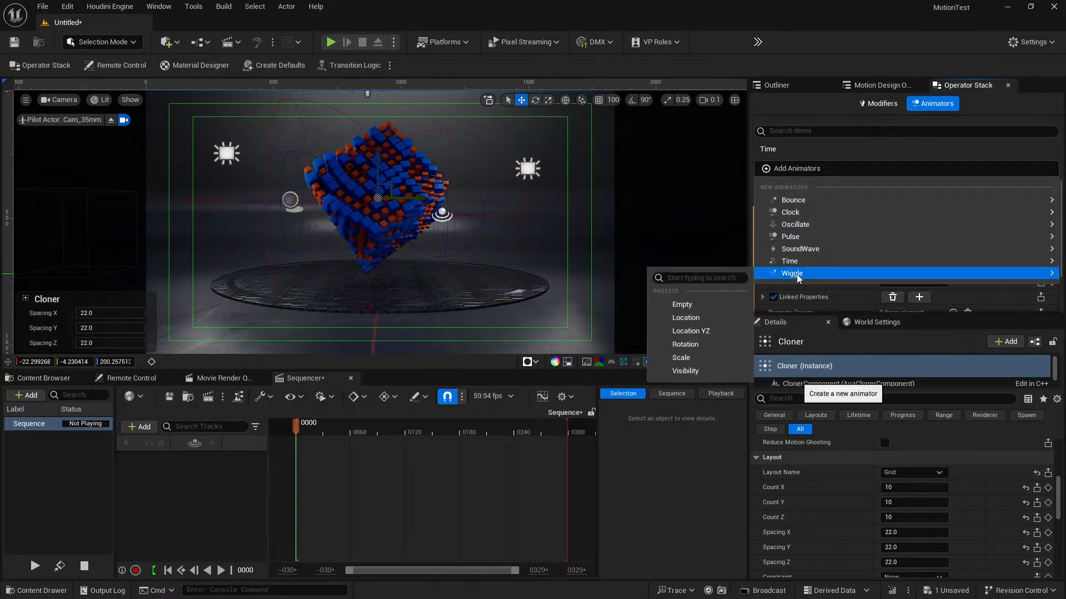
{"action": "mouse_move", "coordinate": [793, 264]}
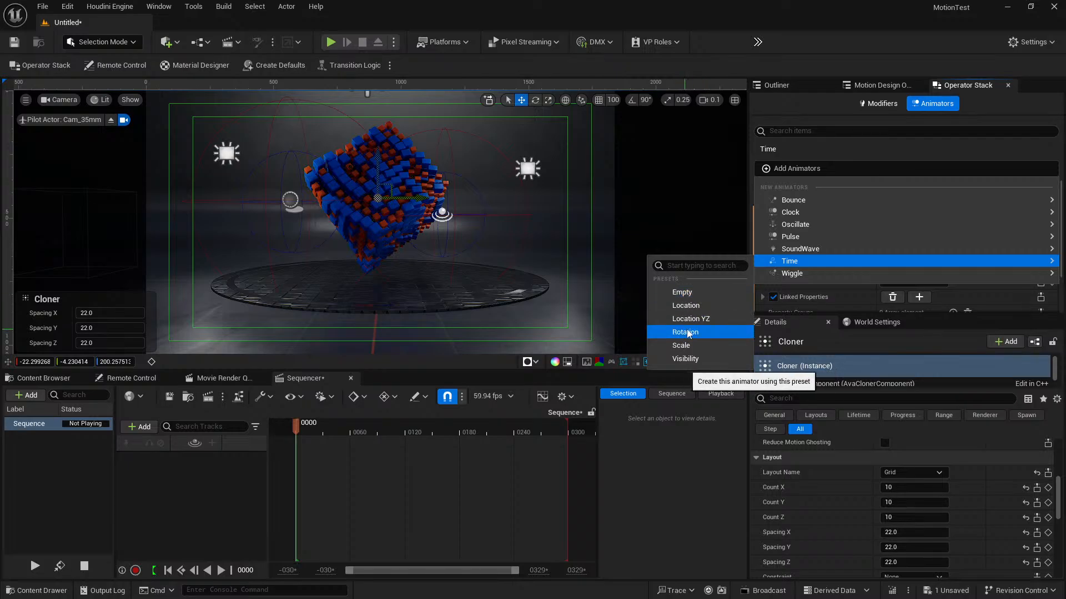
{"action": "mouse_move", "coordinate": [801, 202]}
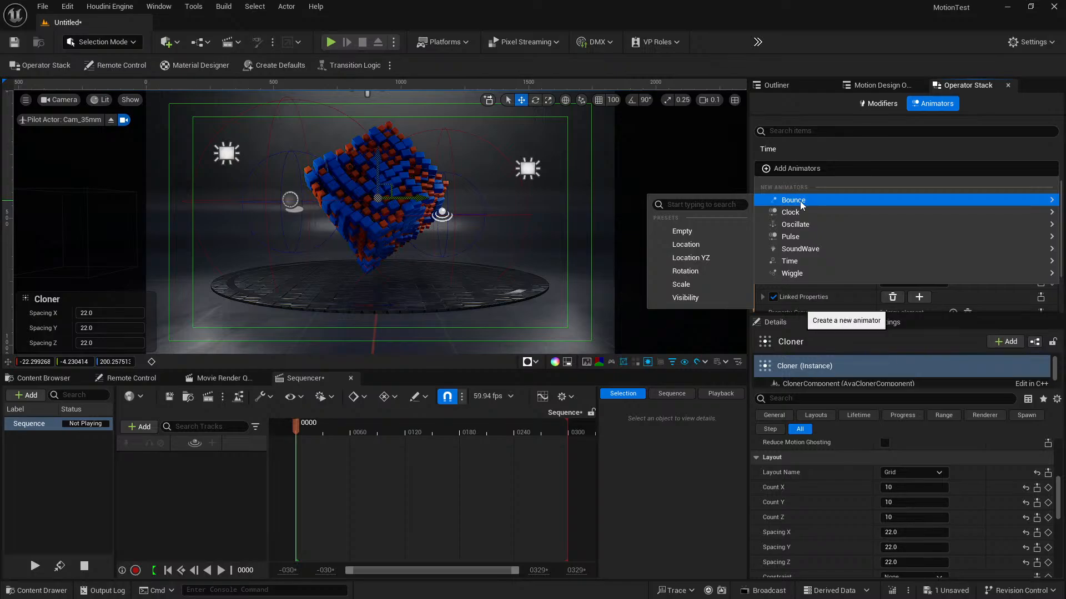
{"action": "mouse_move", "coordinate": [791, 238]}
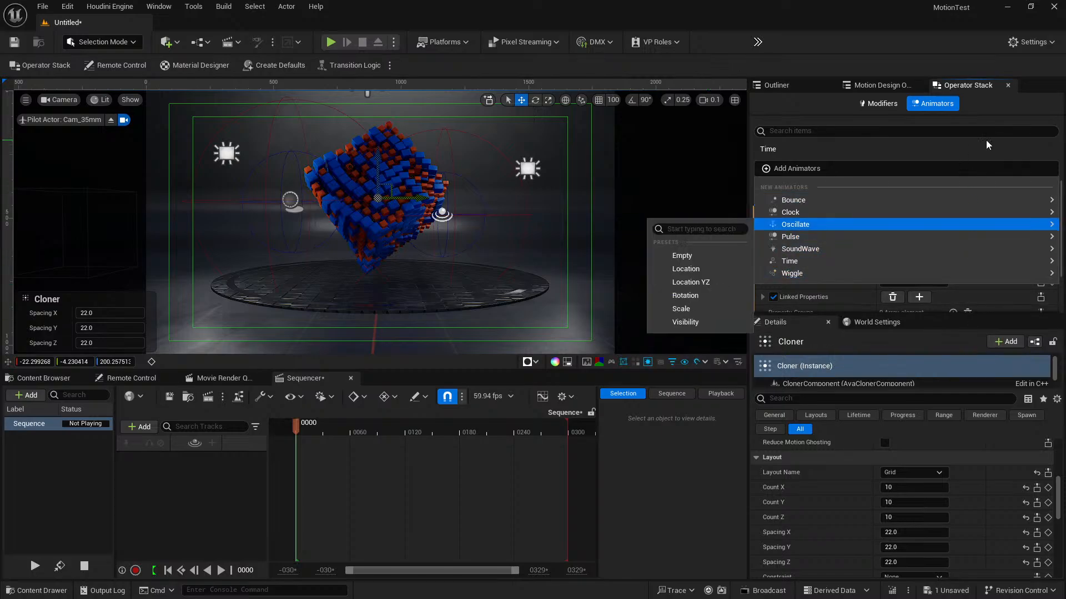
{"action": "left_click", "coordinate": [685, 332]}
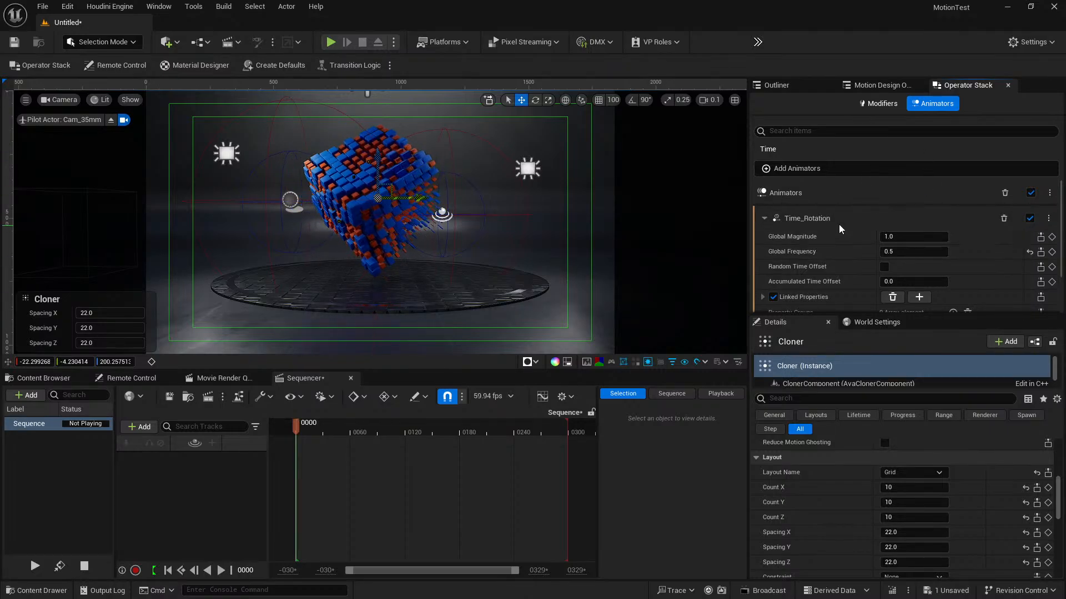
Step: Review the modifiers available for the Cloner and the settings of its Time_Rotation animator
{"action": "left_click", "coordinate": [869, 104]}
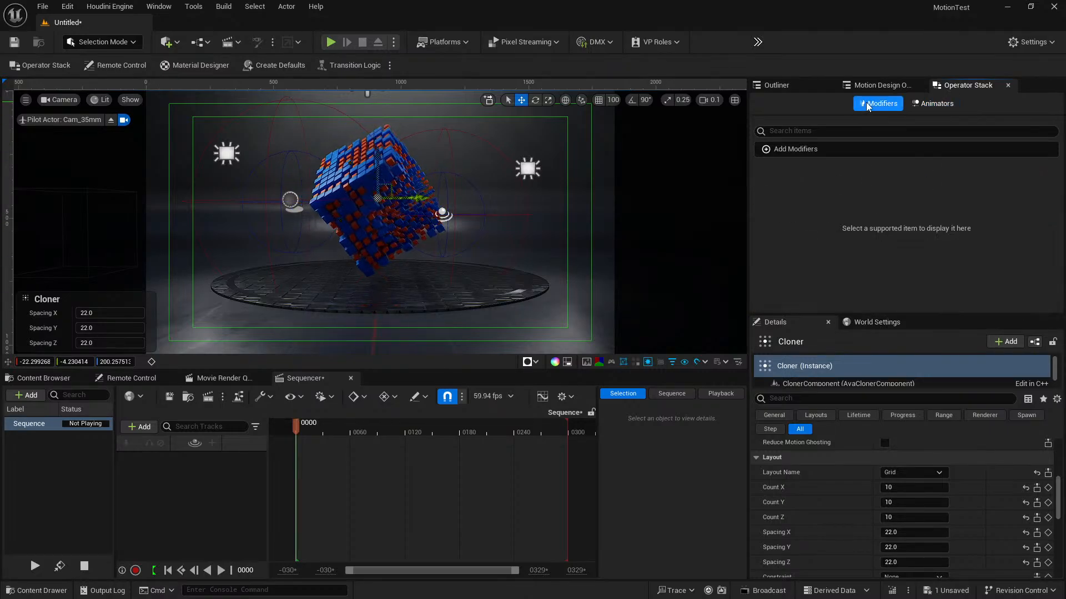
{"action": "left_click", "coordinate": [782, 150]}
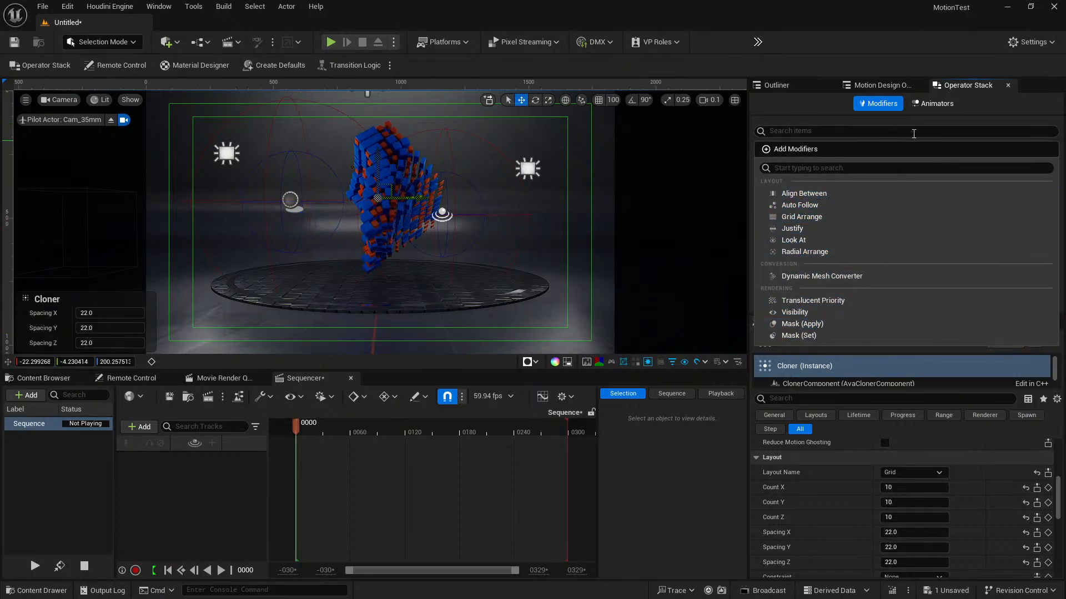
{"action": "left_click", "coordinate": [930, 106]}
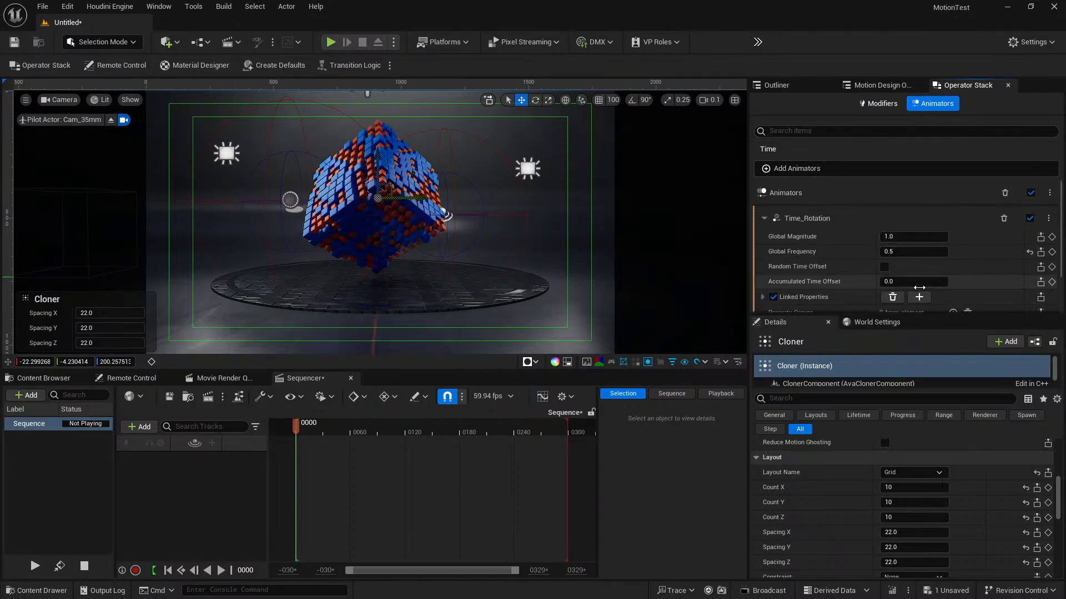
{"action": "scroll", "coordinate": [861, 243], "scroll_direction": "down", "scroll_amount": 1}
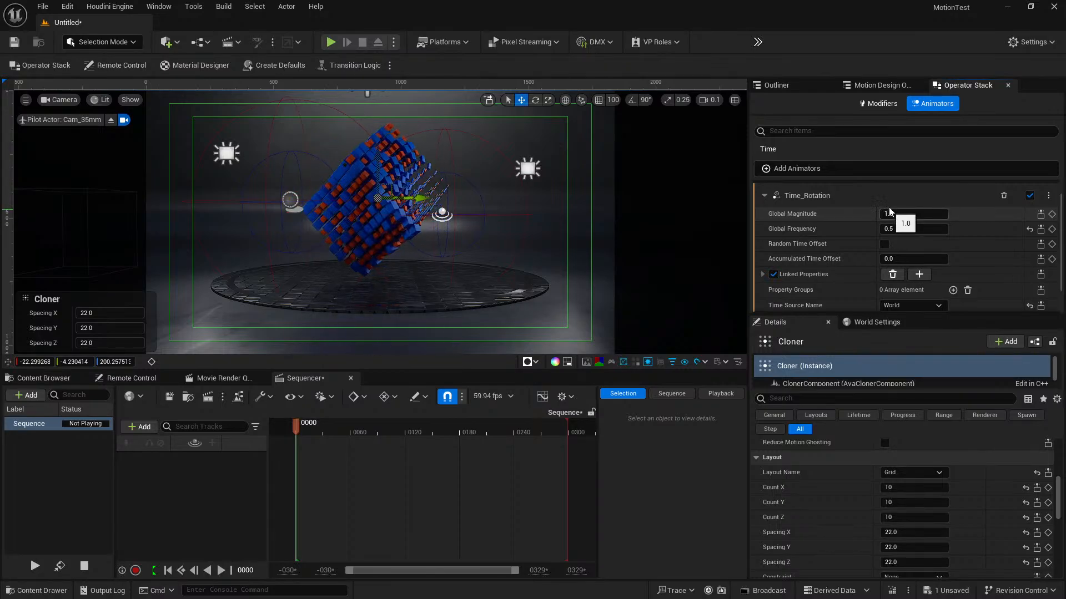
Step: Move Noise_Effector into the cube cluster at a Y location of about -10 and set its Location Strength X to about 41.3
{"action": "left_click", "coordinate": [877, 85]}
{"action": "left_click", "coordinate": [884, 161]}
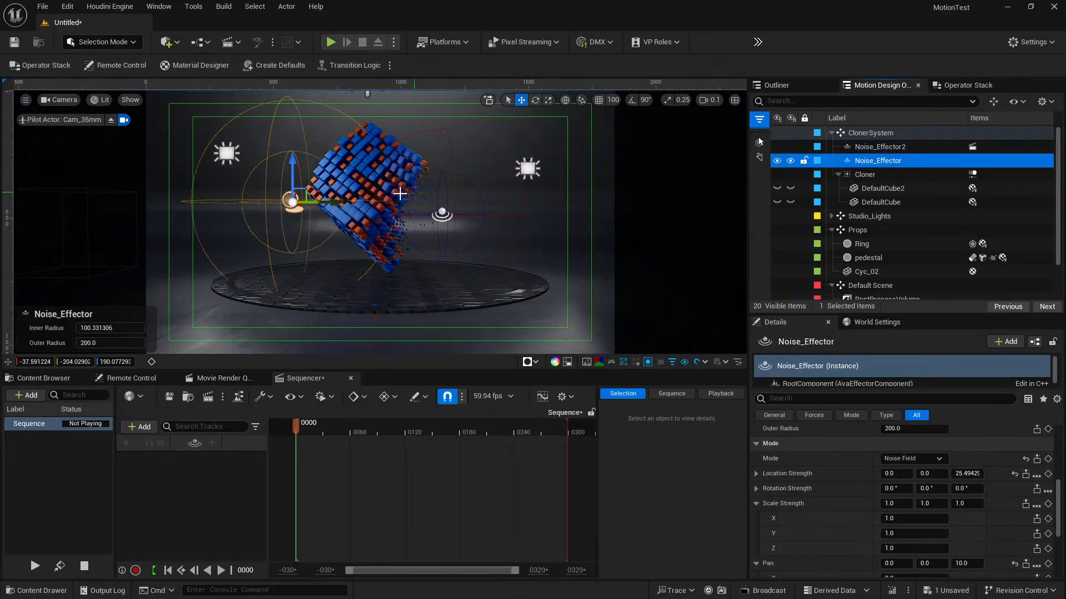
{"action": "left_click_drag", "start_coordinate": [328, 201], "coordinate": [411, 170]}
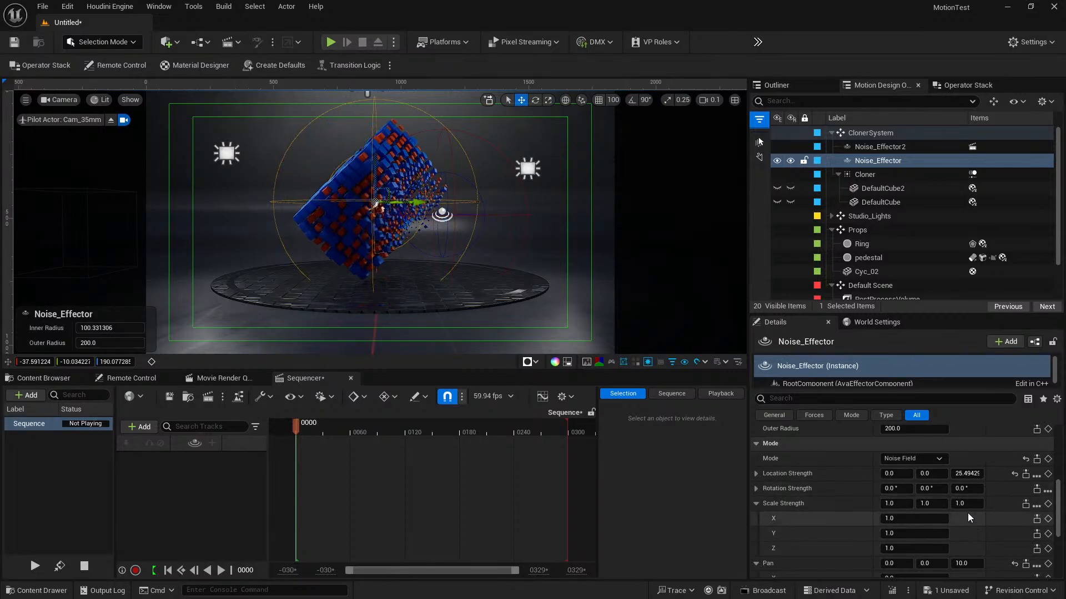
{"action": "scroll", "coordinate": [968, 512], "scroll_direction": "down", "scroll_amount": 1}
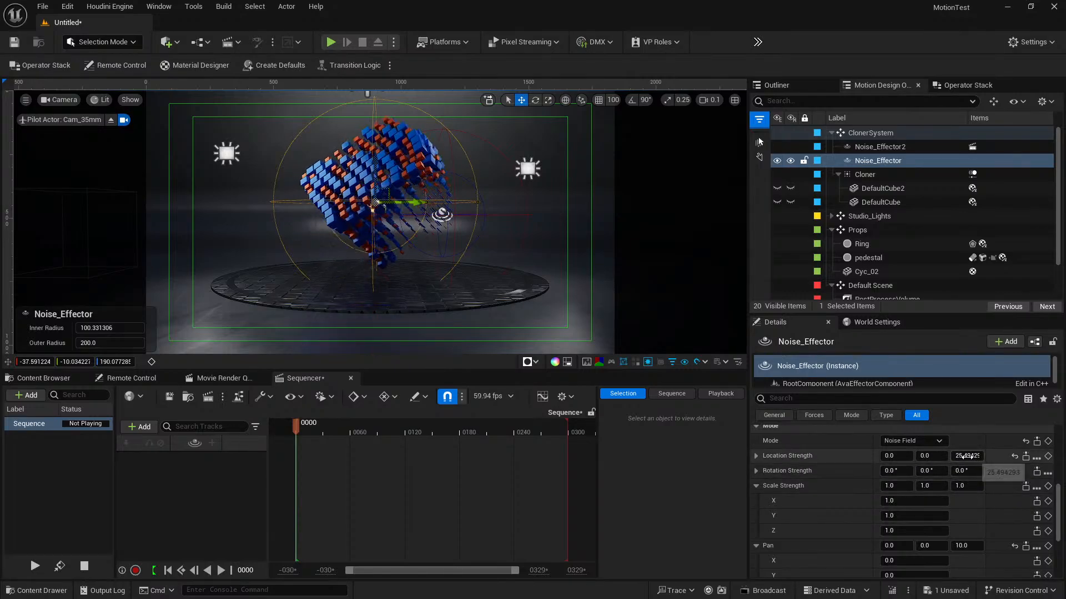
{"action": "left_click_drag", "start_coordinate": [897, 456], "coordinate": [911, 456]}
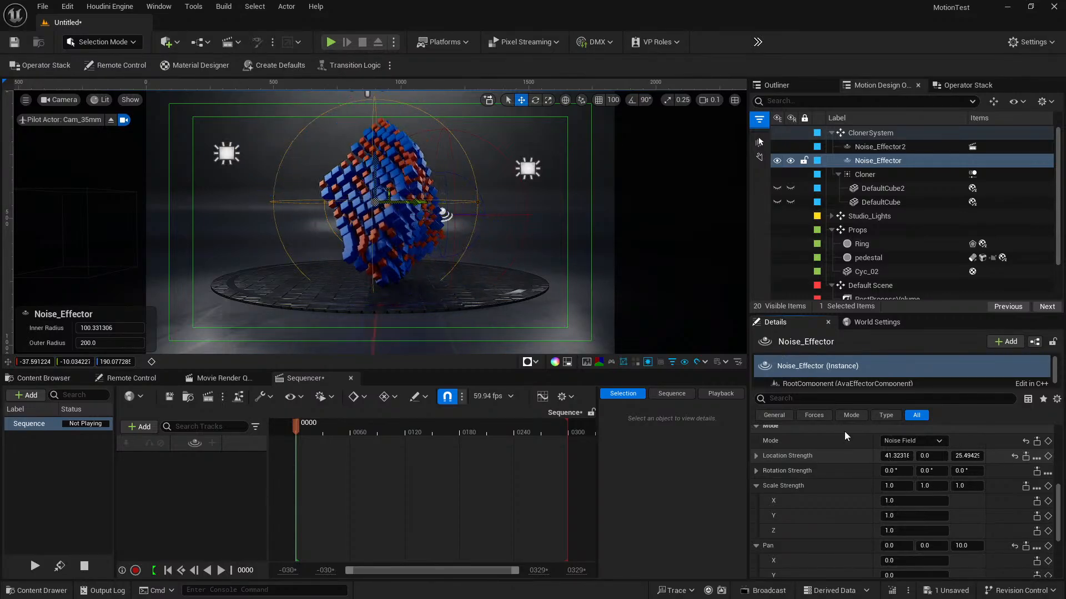
Step: Move Noise_Effector back and forth along the Y axis around the cube cluster, ending at a Y location of about -353
{"action": "left_click_drag", "start_coordinate": [424, 196], "coordinate": [389, 238]}
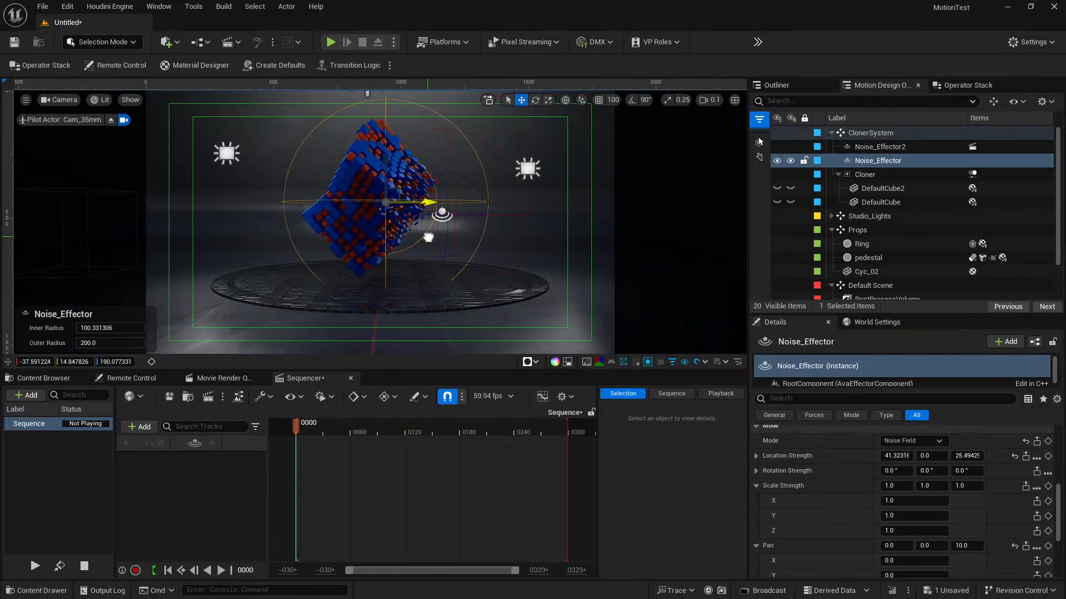
{"action": "mouse_move", "coordinate": [319, 234]}
{"action": "left_mouse_down"}
{"action": "mouse_move", "coordinate": [236, 231]}
{"action": "mouse_move", "coordinate": [322, 235]}
{"action": "left_mouse_up"}
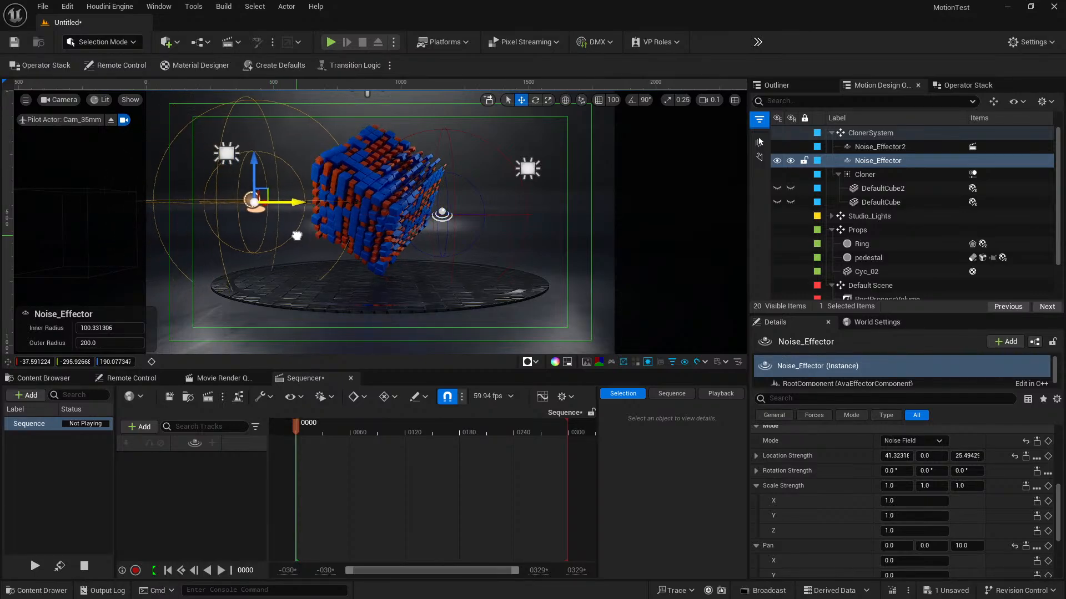
{"action": "left_click_drag", "start_coordinate": [411, 242], "coordinate": [373, 240]}
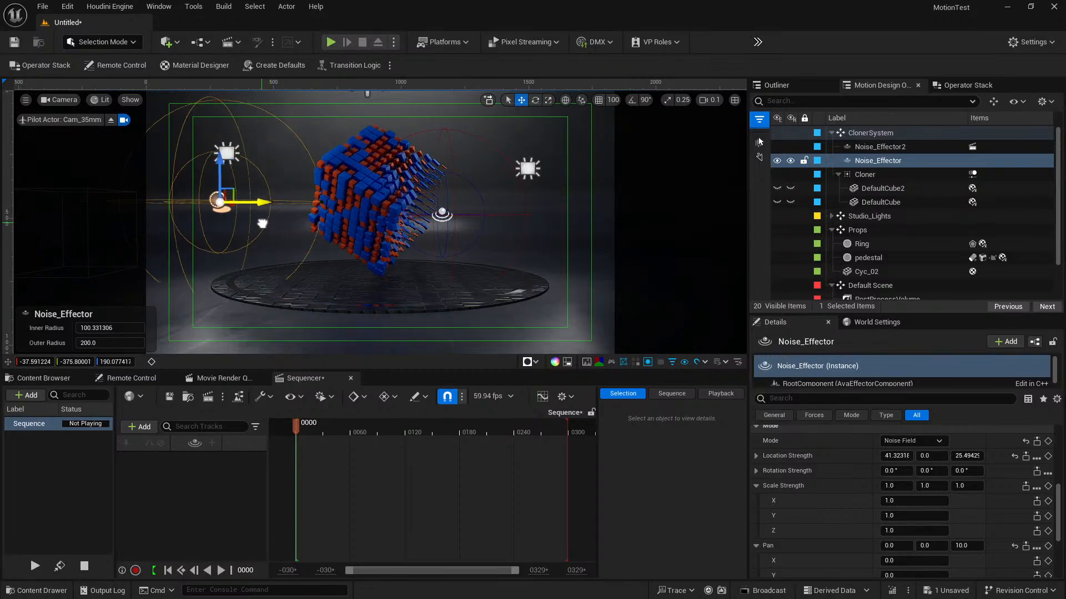
{"action": "left_click_drag", "start_coordinate": [262, 224], "coordinate": [296, 222]}
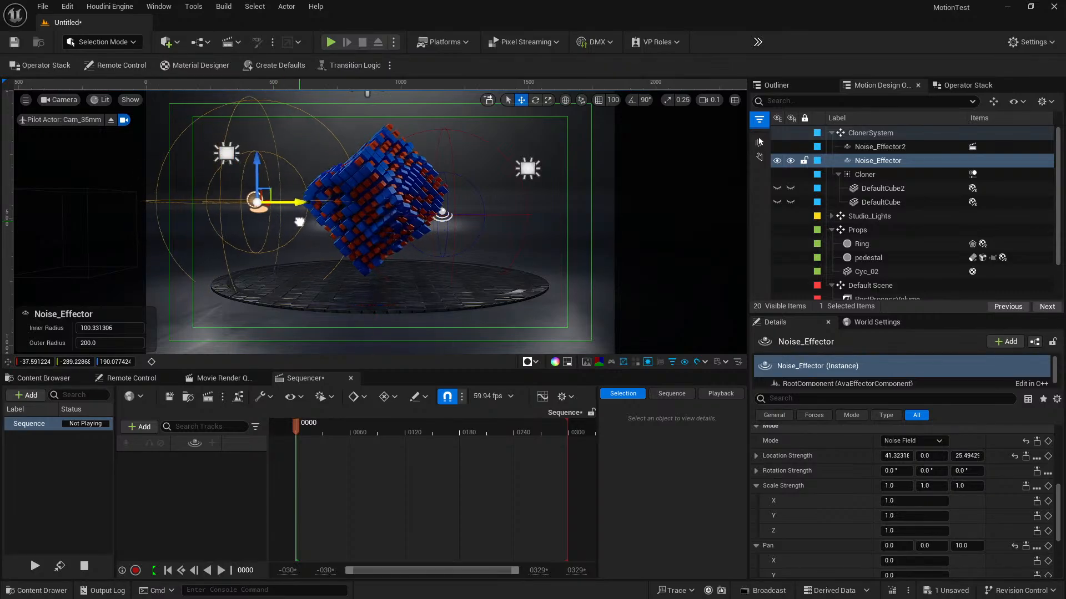
{"action": "left_click_drag", "start_coordinate": [316, 220], "coordinate": [274, 214]}
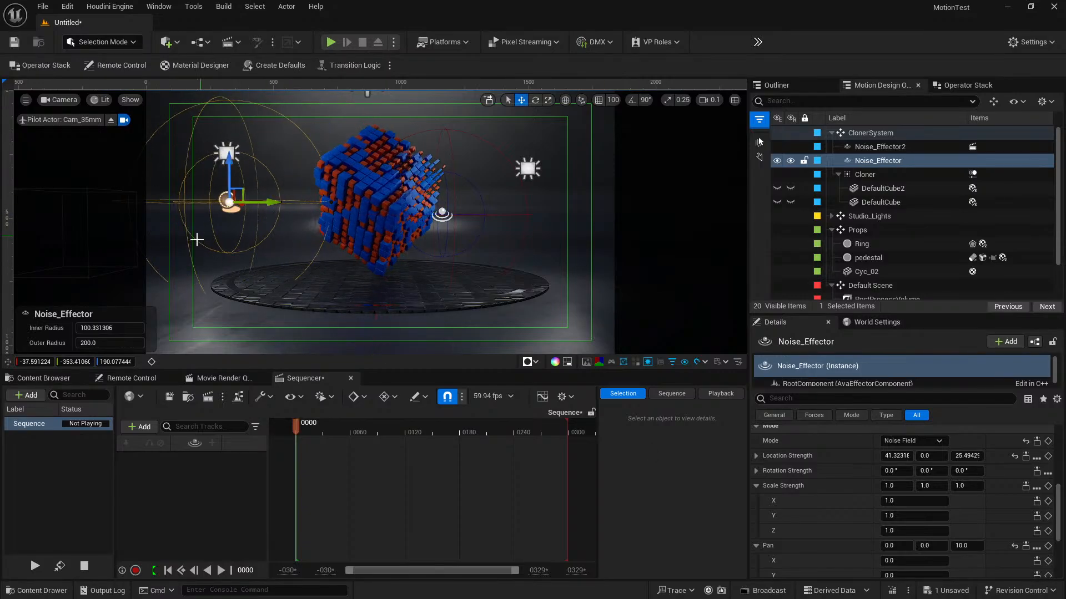
Step: Set Noise_Effector's Type to Plane
{"action": "scroll", "coordinate": [910, 506], "scroll_direction": "up", "scroll_amount": 5}
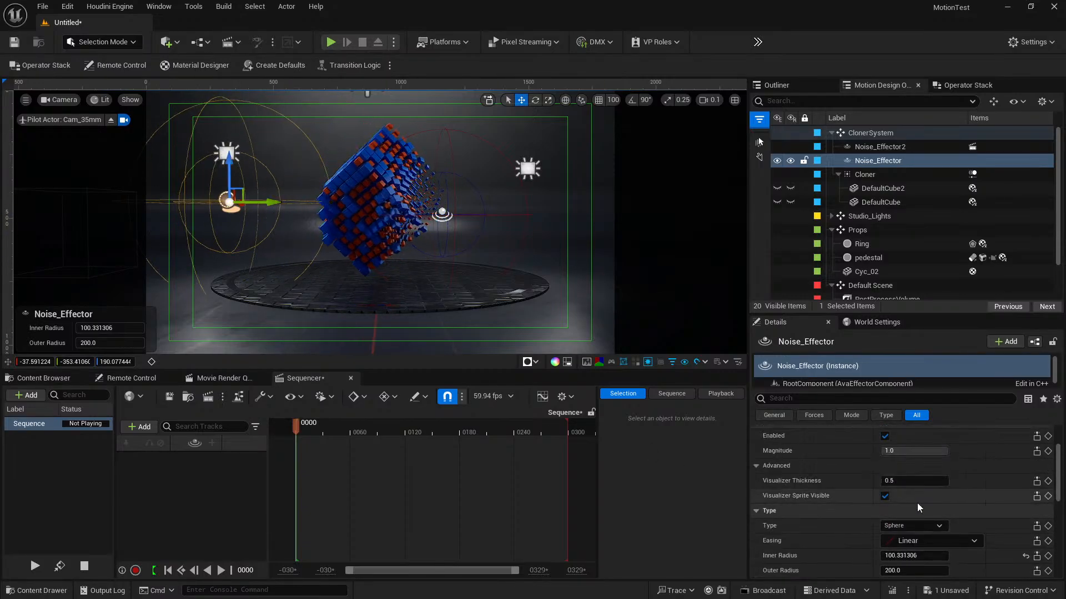
{"action": "scroll", "coordinate": [928, 508], "scroll_direction": "down", "scroll_amount": 1}
{"action": "left_click", "coordinate": [933, 492]}
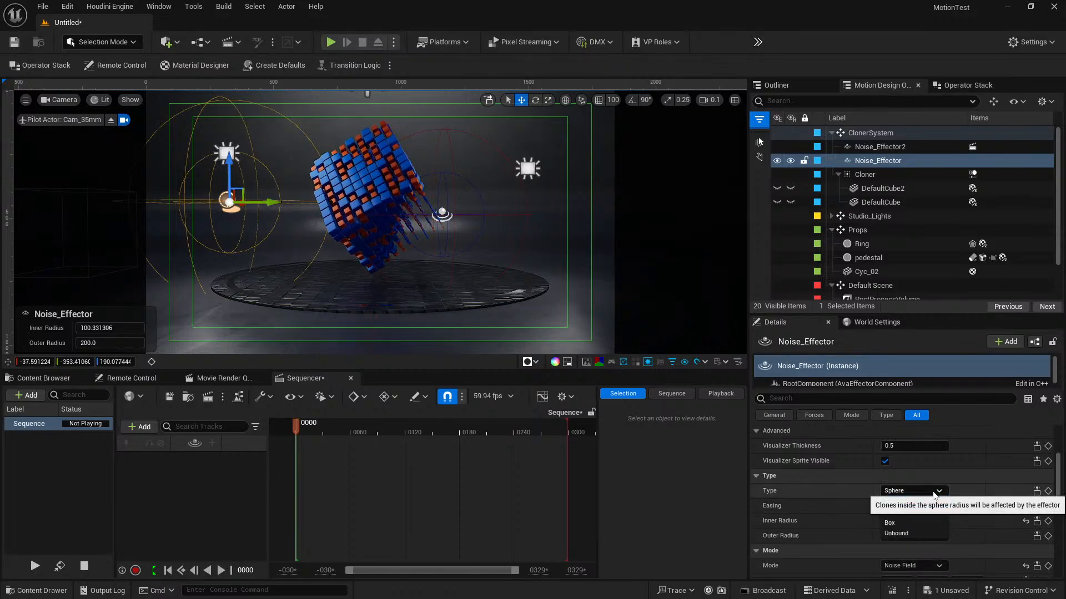
{"action": "left_click", "coordinate": [927, 514]}
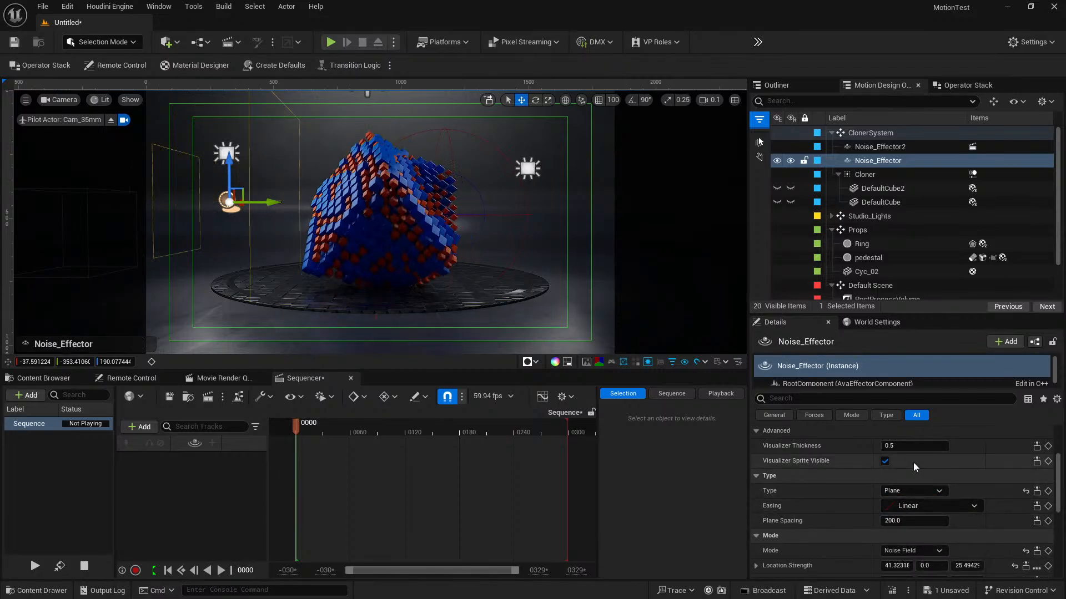
Step: Move the plane-type Noise_Effector back and forth through the cube cluster along the Y axis, ending at a Y location of about -301
{"action": "left_click_drag", "start_coordinate": [268, 201], "coordinate": [429, 204]}
{"action": "left_click_drag", "start_coordinate": [357, 207], "coordinate": [460, 212]}
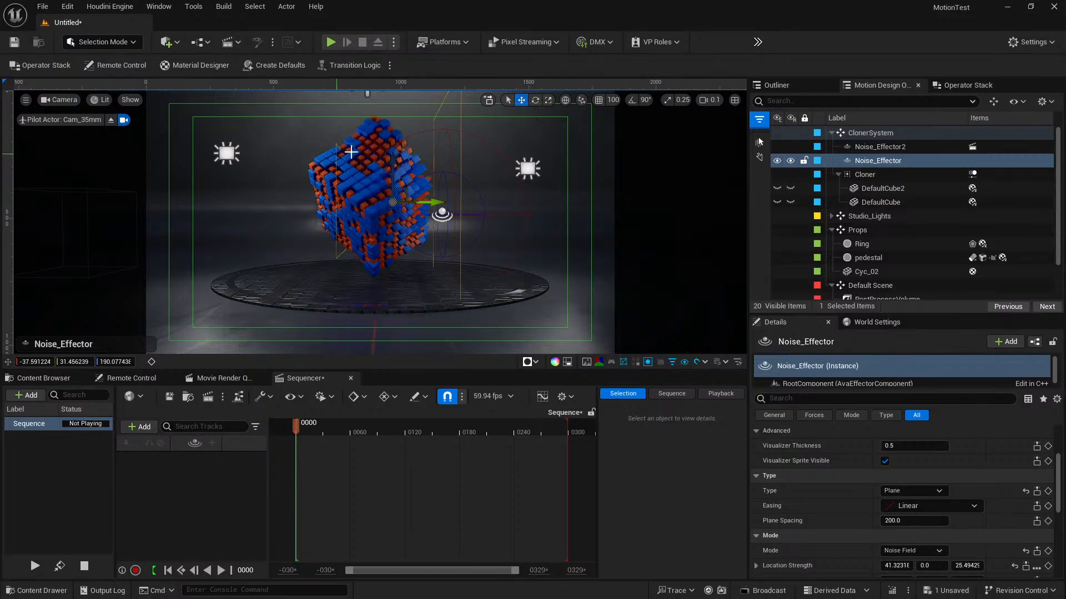
{"action": "left_click_drag", "start_coordinate": [431, 201], "coordinate": [557, 194]}
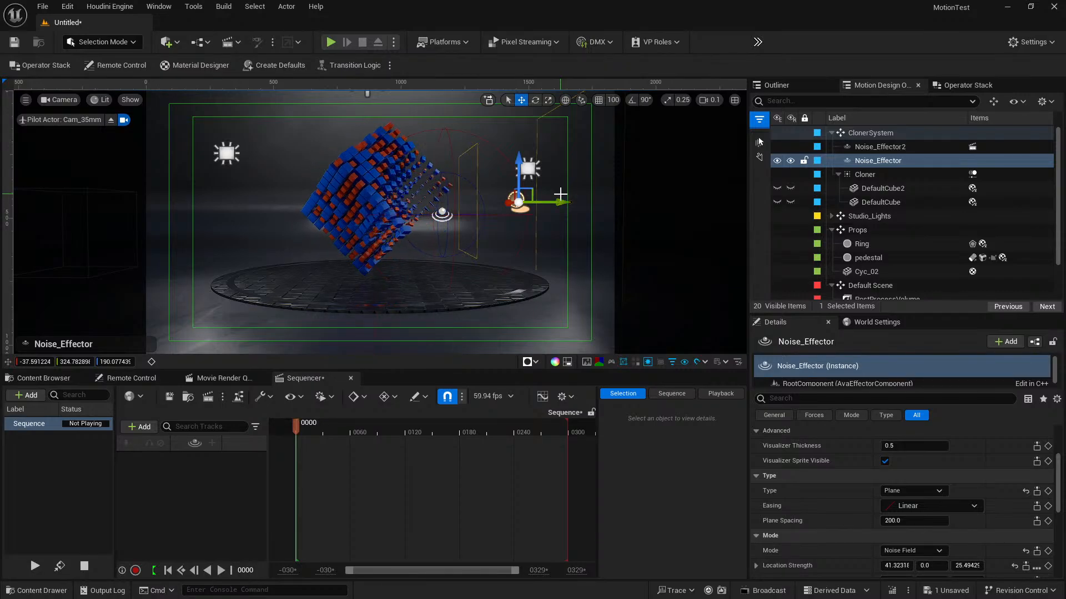
{"action": "left_click_drag", "start_coordinate": [559, 202], "coordinate": [292, 203]}
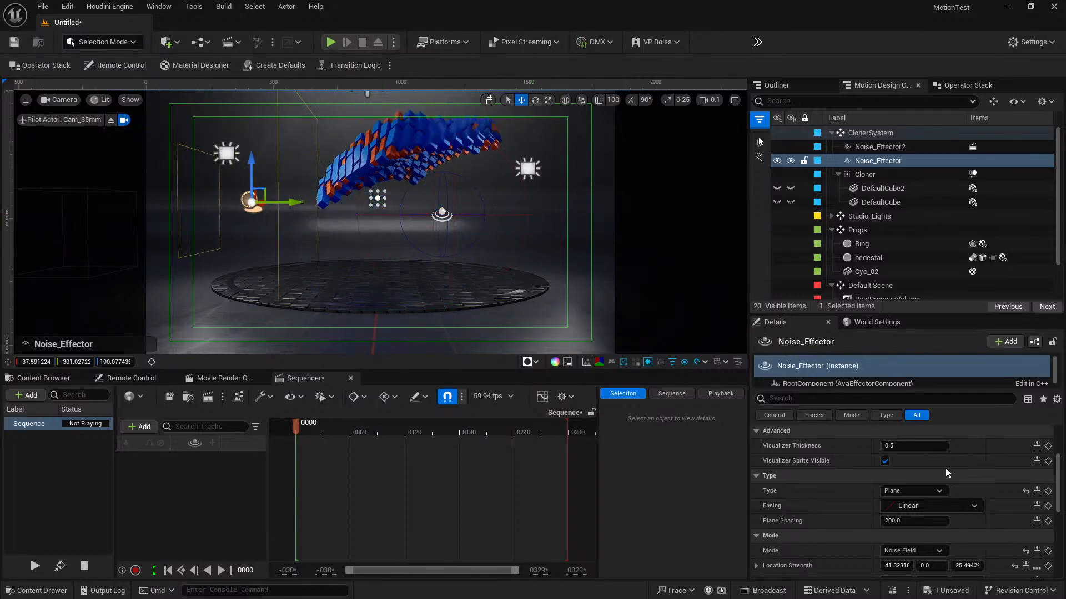
Step: Change Noise_Effector's Type to Box and move it away from the cubes to a Y location of about -482
{"action": "left_click", "coordinate": [918, 490]}
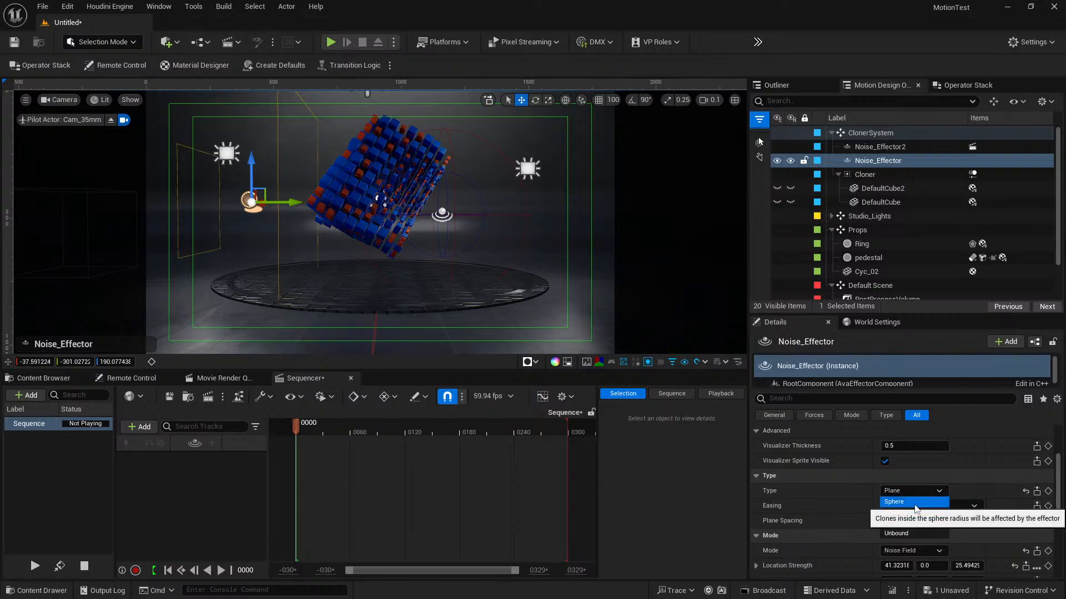
{"action": "left_click", "coordinate": [909, 523]}
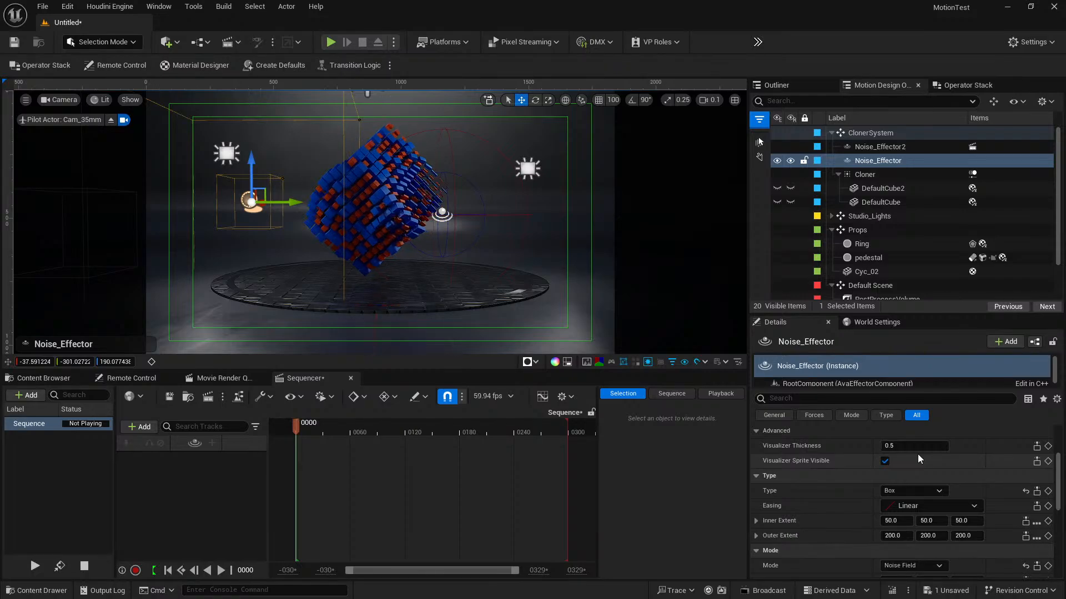
{"action": "left_click_drag", "start_coordinate": [287, 197], "coordinate": [219, 208]}
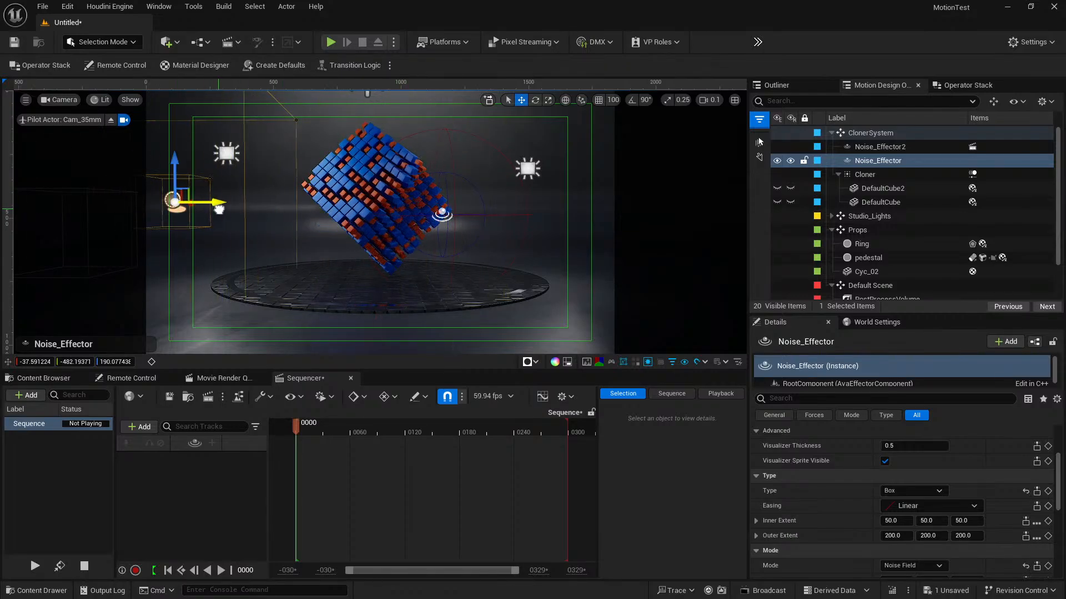
Step: Review the easing options of Noise_Effector and set its Type to Unbound
{"action": "left_click", "coordinate": [955, 506]}
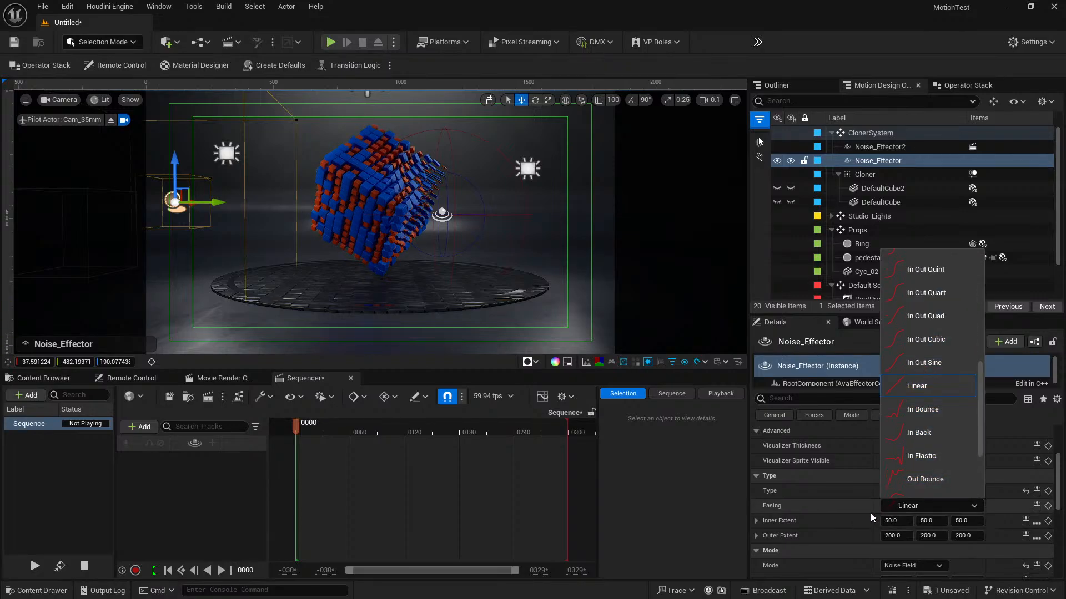
{"action": "left_click", "coordinate": [806, 494]}
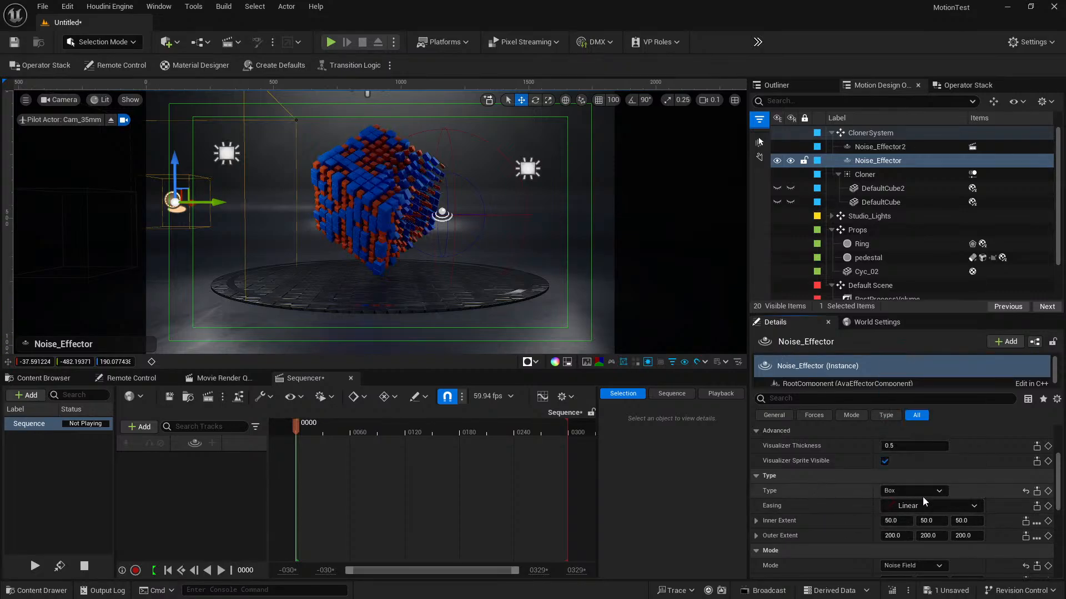
{"action": "left_click", "coordinate": [938, 491]}
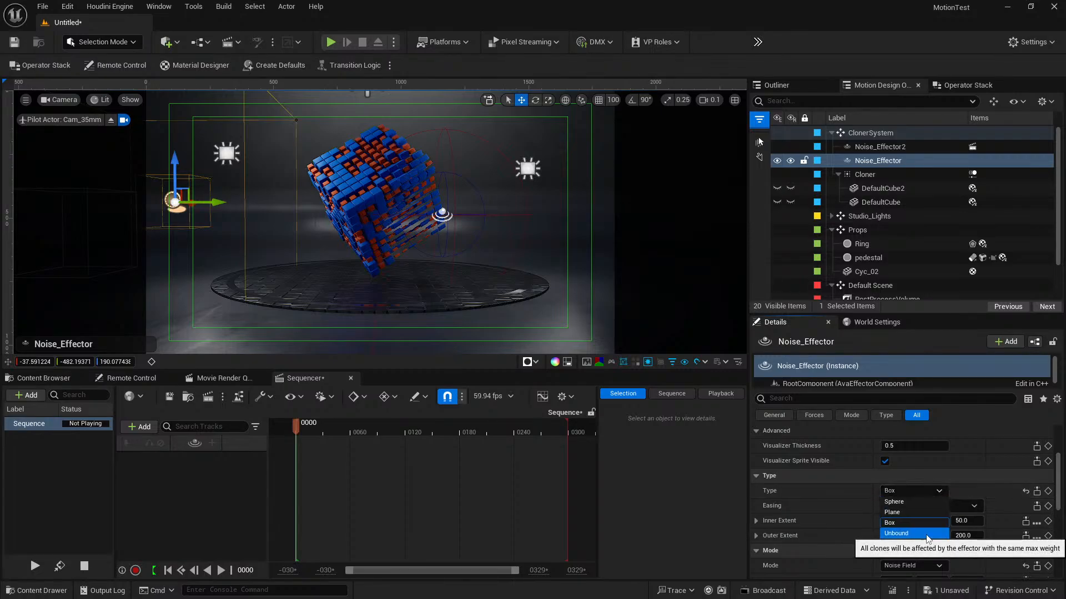
{"action": "left_click", "coordinate": [926, 534]}
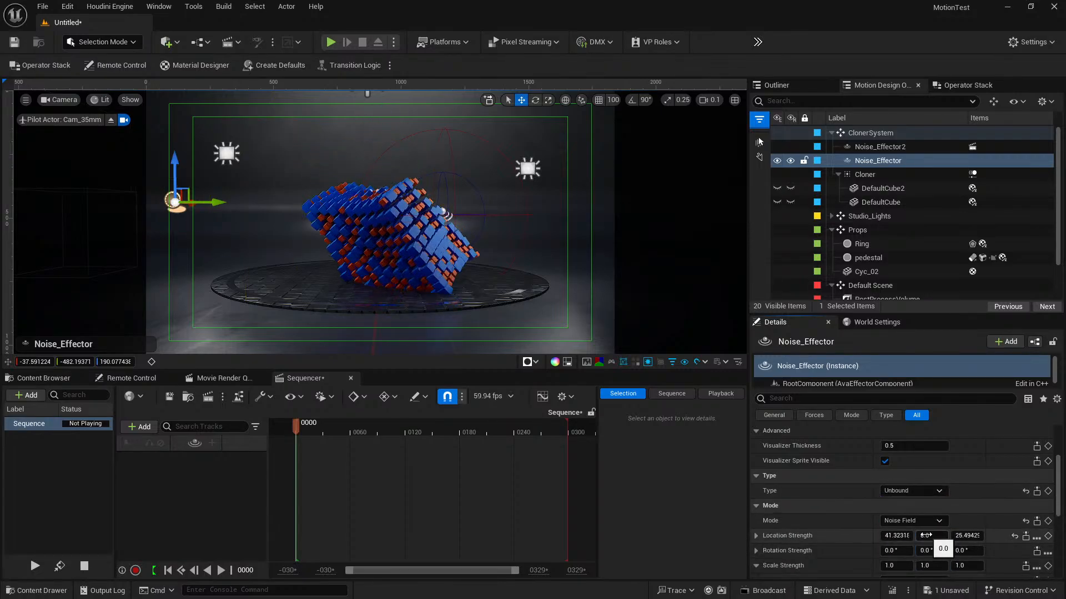
Step: Set Noise_Effector's Type back to Sphere and move it to a Y location of about -381
{"action": "left_click", "coordinate": [931, 492]}
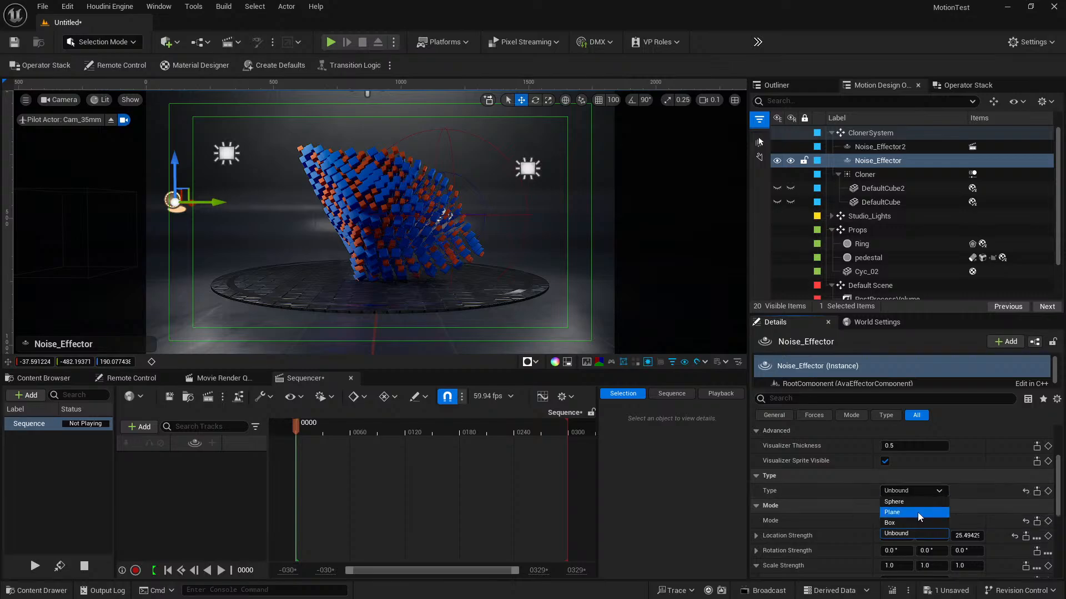
{"action": "left_click", "coordinate": [918, 502]}
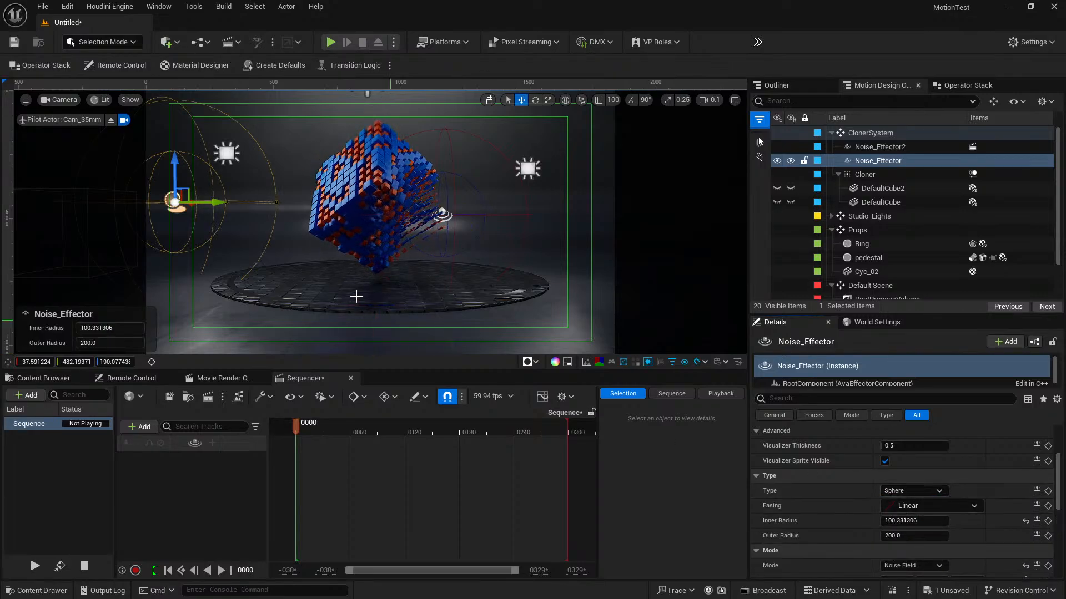
{"action": "left_click_drag", "start_coordinate": [213, 202], "coordinate": [257, 225]}
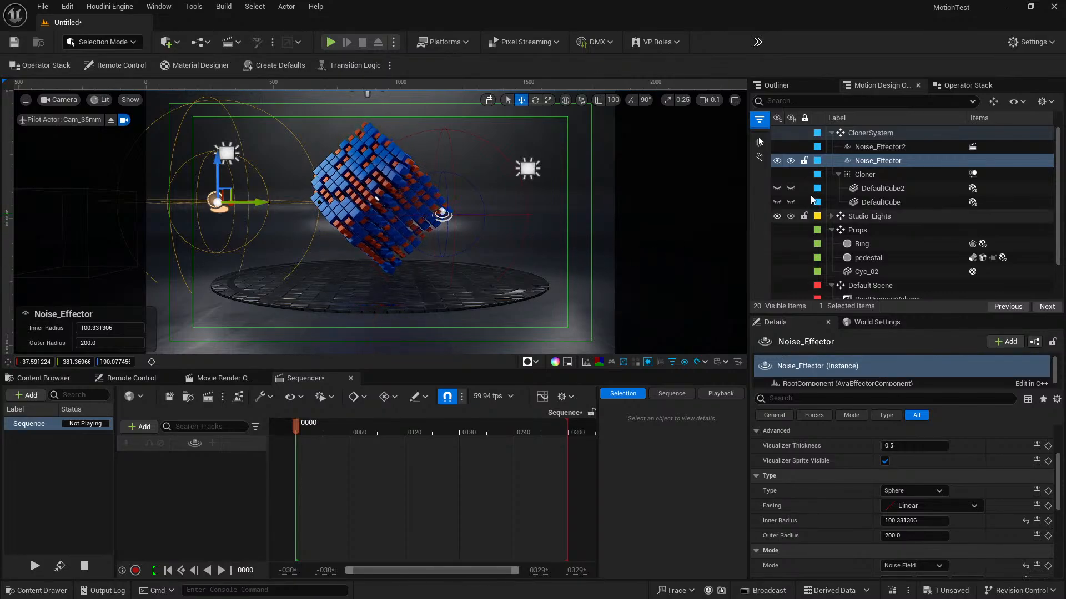
Step: Review the two noise effectors, the Cloner, the materials of DefaultCube and DefaultCube2, and the project's Materials folder
{"action": "left_click", "coordinate": [890, 146]}
{"action": "left_click", "coordinate": [888, 160]}
{"action": "left_click", "coordinate": [888, 147]}
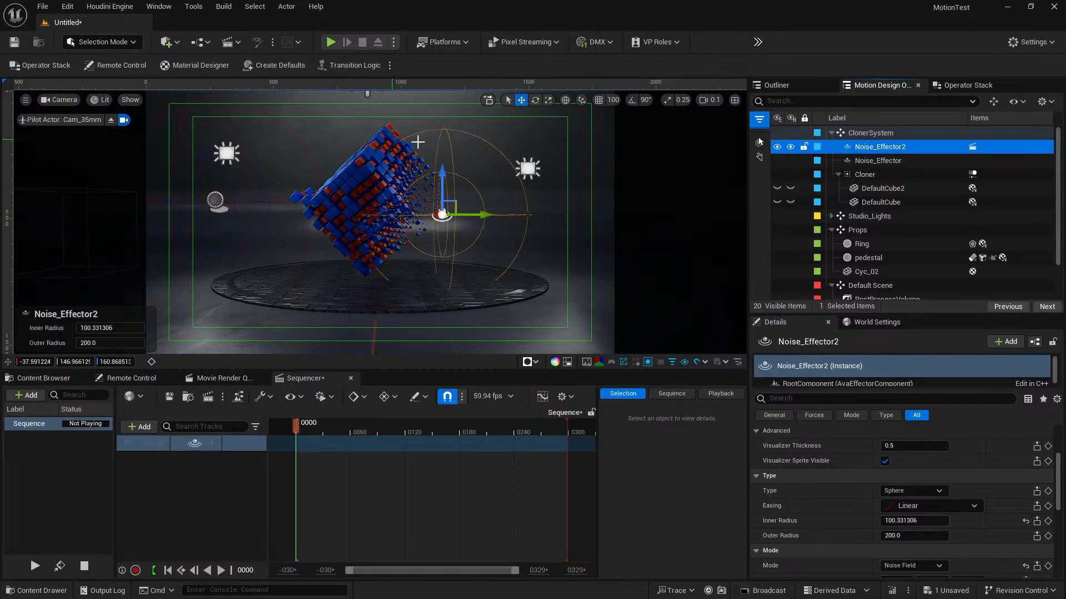
{"action": "left_click", "coordinate": [881, 175]}
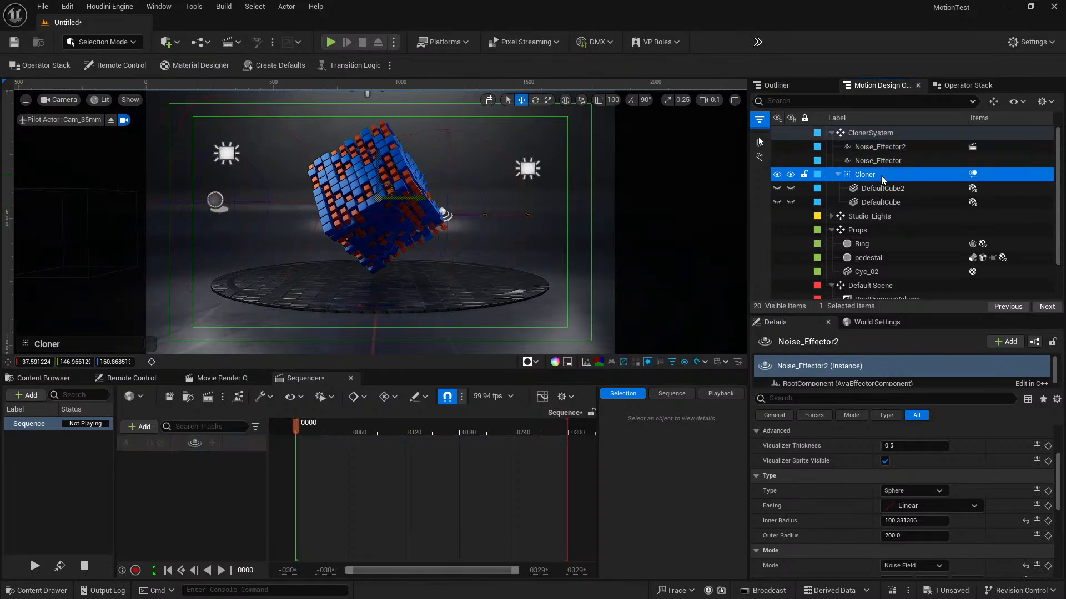
{"action": "left_click", "coordinate": [888, 189]}
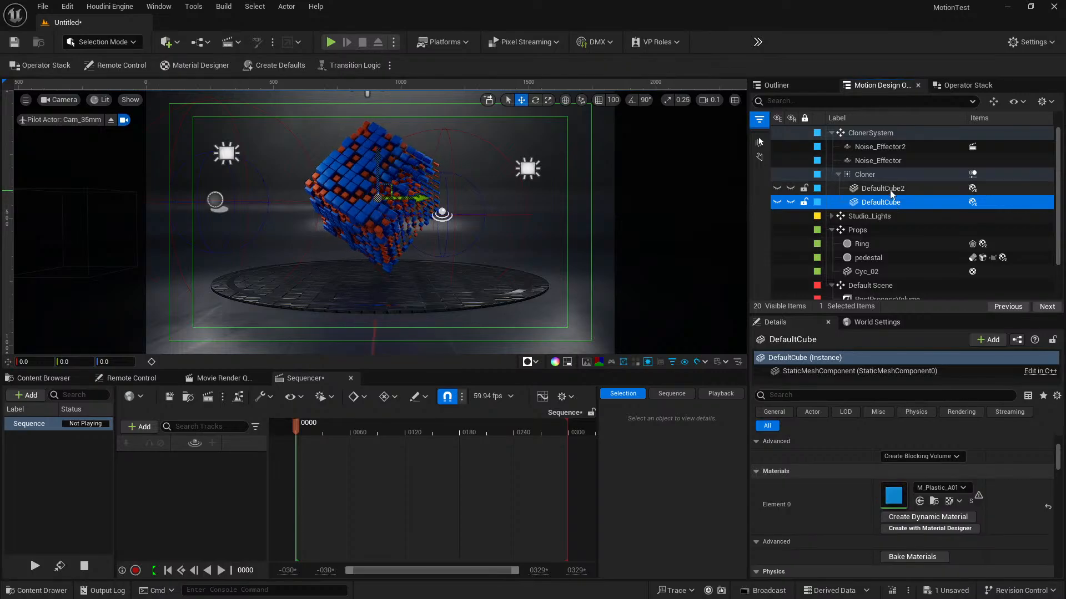
{"action": "left_click", "coordinate": [882, 189]}
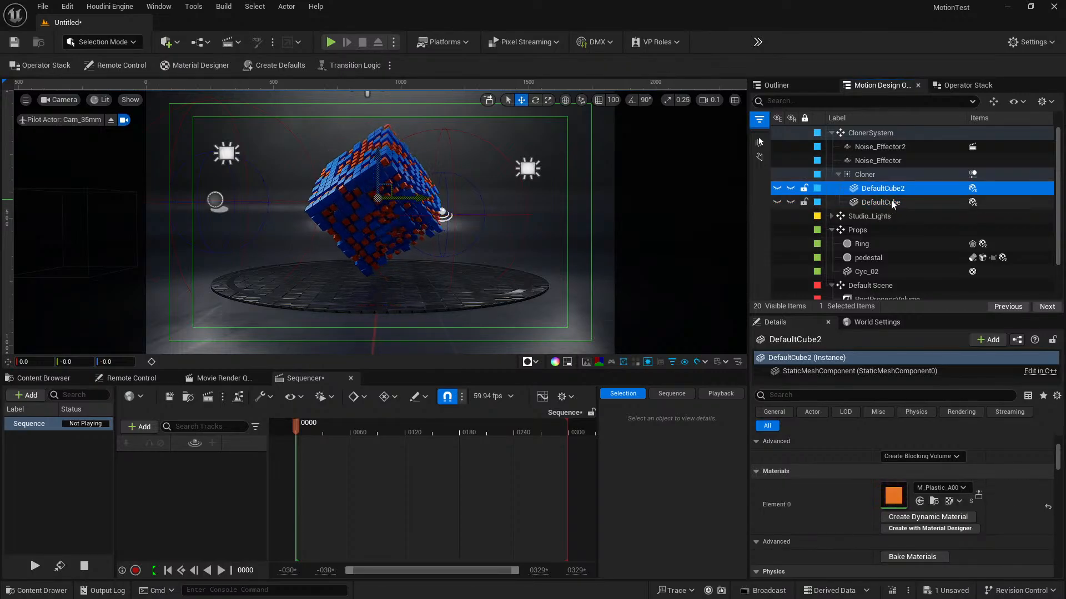
{"action": "left_click", "coordinate": [891, 202]}
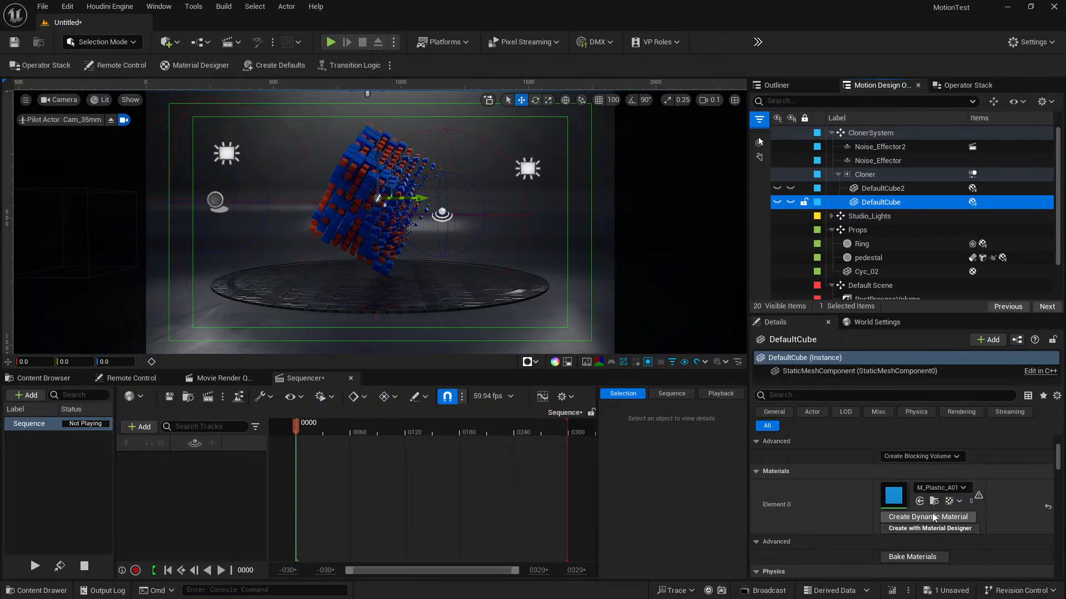
{"action": "left_click", "coordinate": [57, 378]}
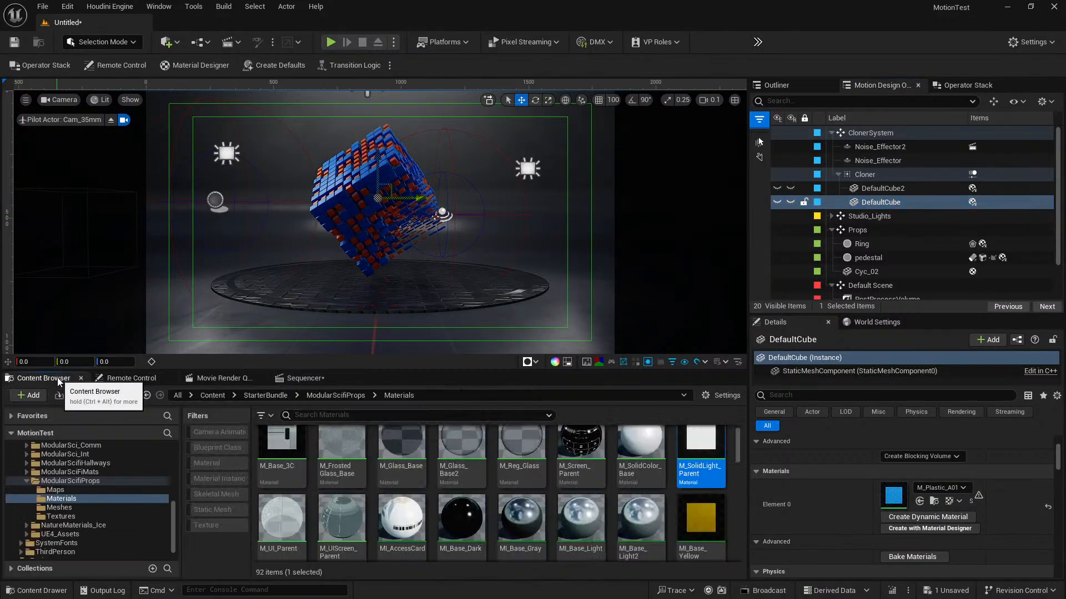
{"action": "left_click", "coordinate": [300, 380]}
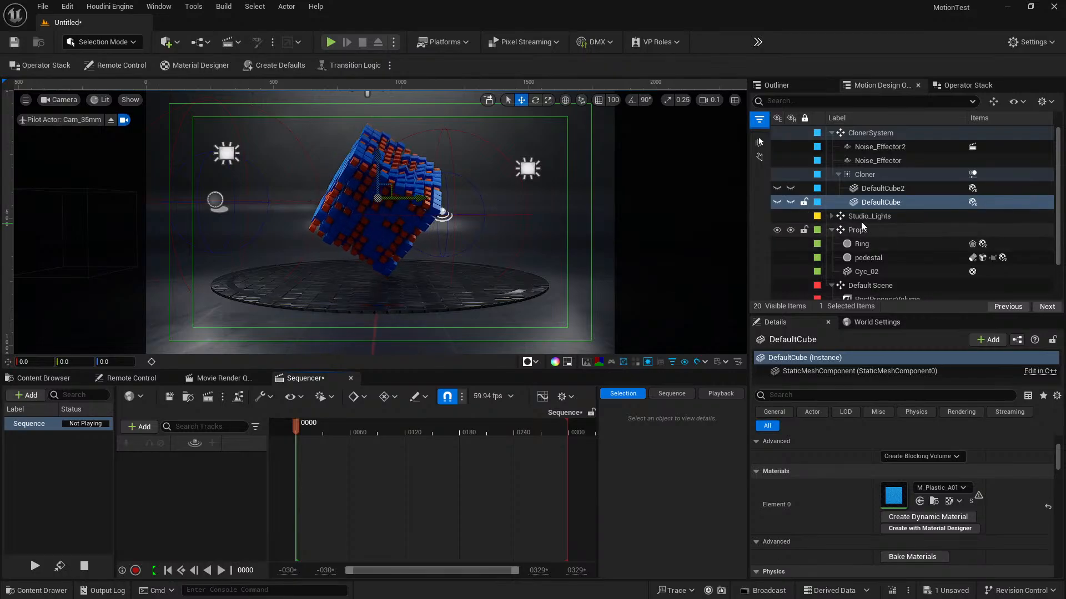
Step: Expand the Studio_Lights group and examine its lights, along with the Ring and Cyc_02 objects in the Props group
{"action": "left_click", "coordinate": [831, 216]}
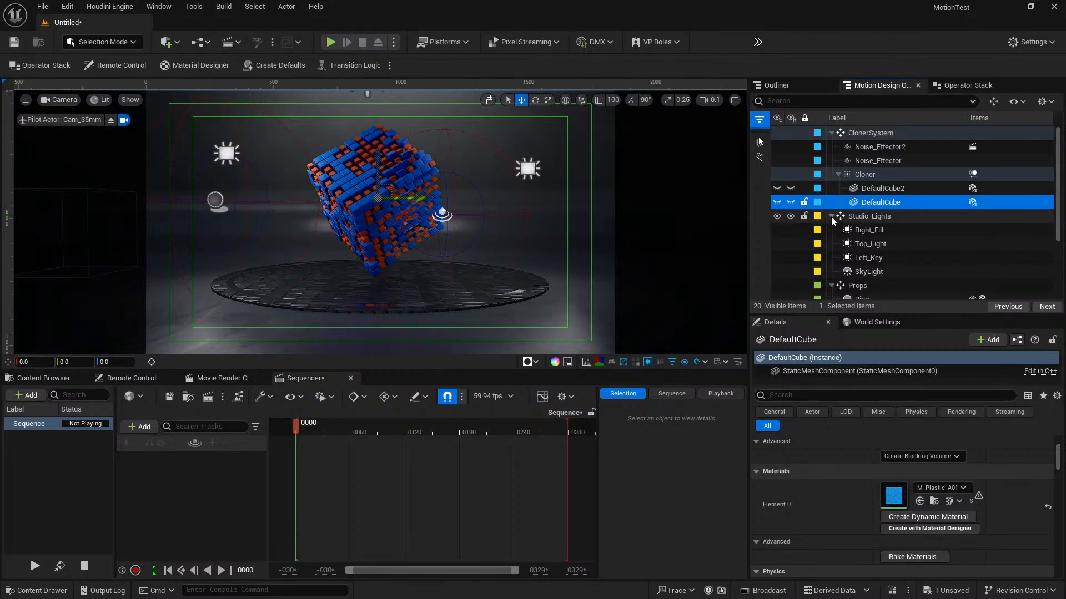
{"action": "left_click", "coordinate": [883, 229]}
{"action": "left_click", "coordinate": [876, 244]}
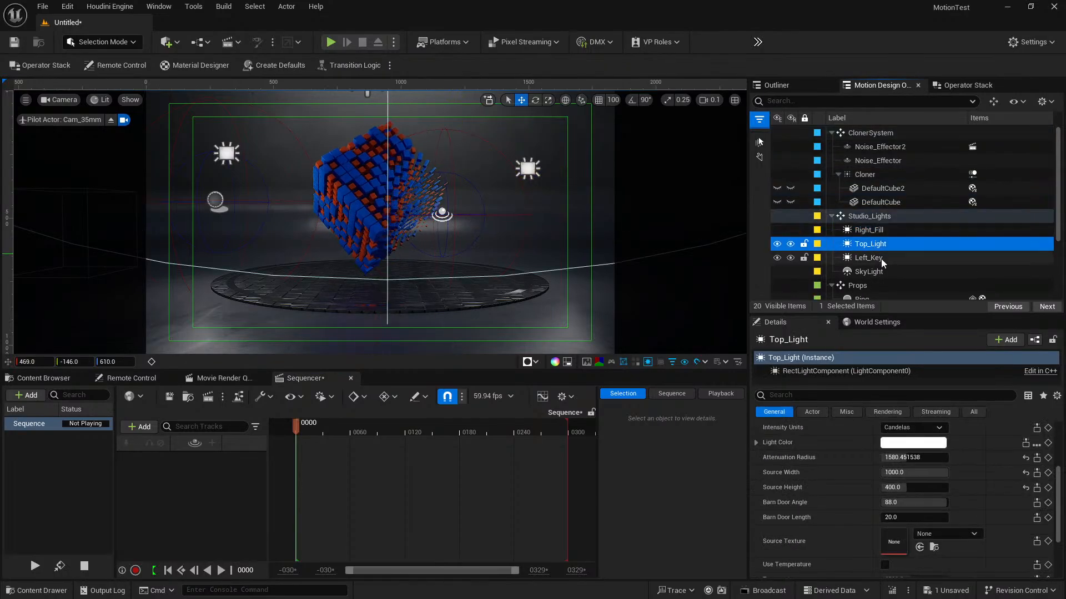
{"action": "left_click", "coordinate": [876, 258]}
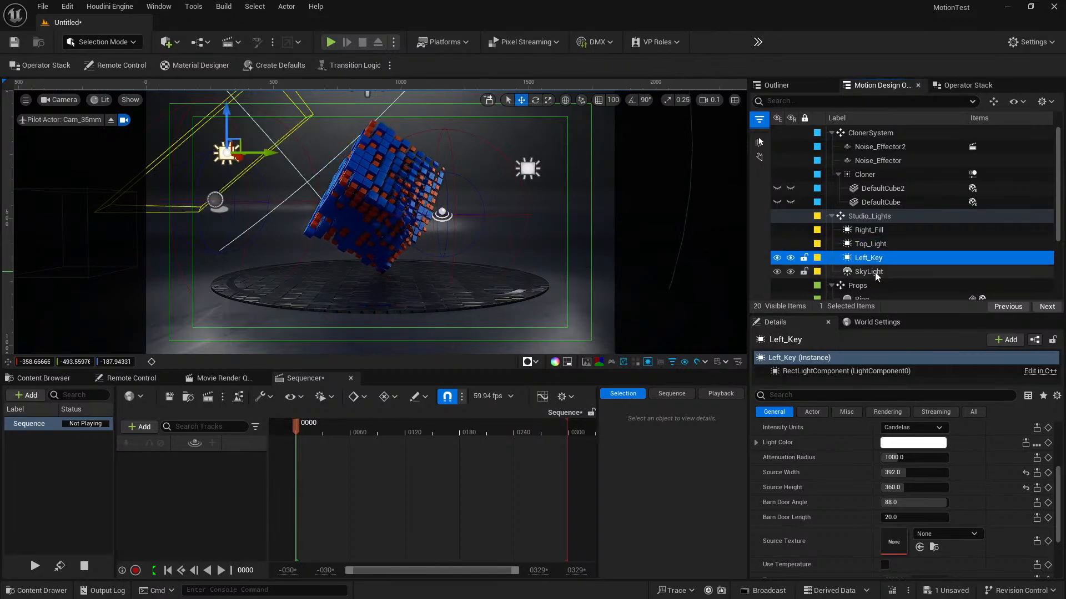
{"action": "left_click", "coordinate": [876, 272]}
{"action": "scroll", "coordinate": [905, 275], "scroll_direction": "down", "scroll_amount": 2}
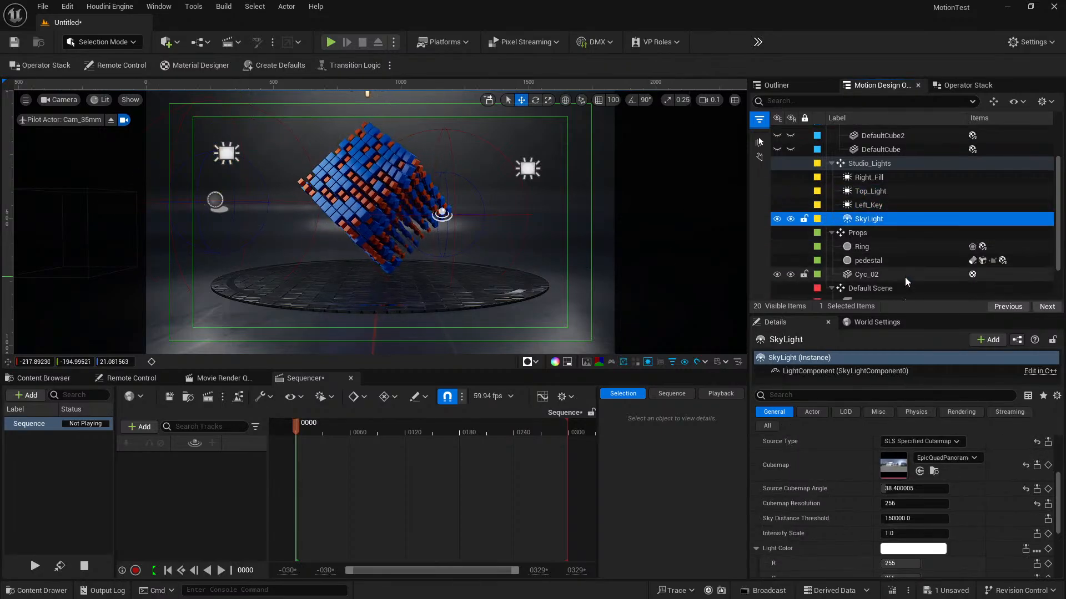
{"action": "left_click", "coordinate": [870, 234]}
{"action": "left_click", "coordinate": [863, 248]}
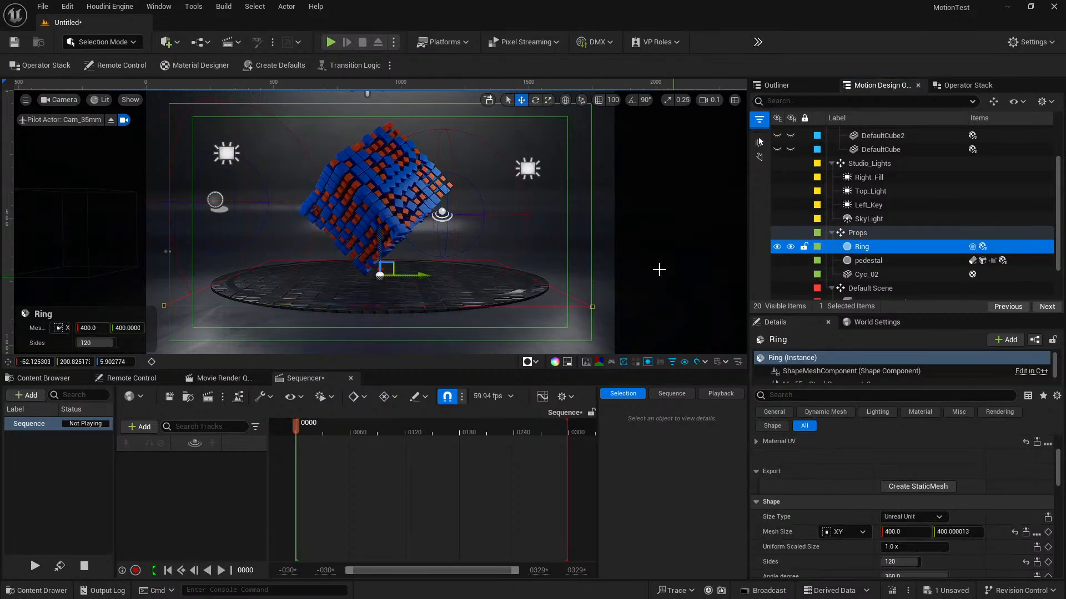
{"action": "left_click", "coordinate": [882, 274]}
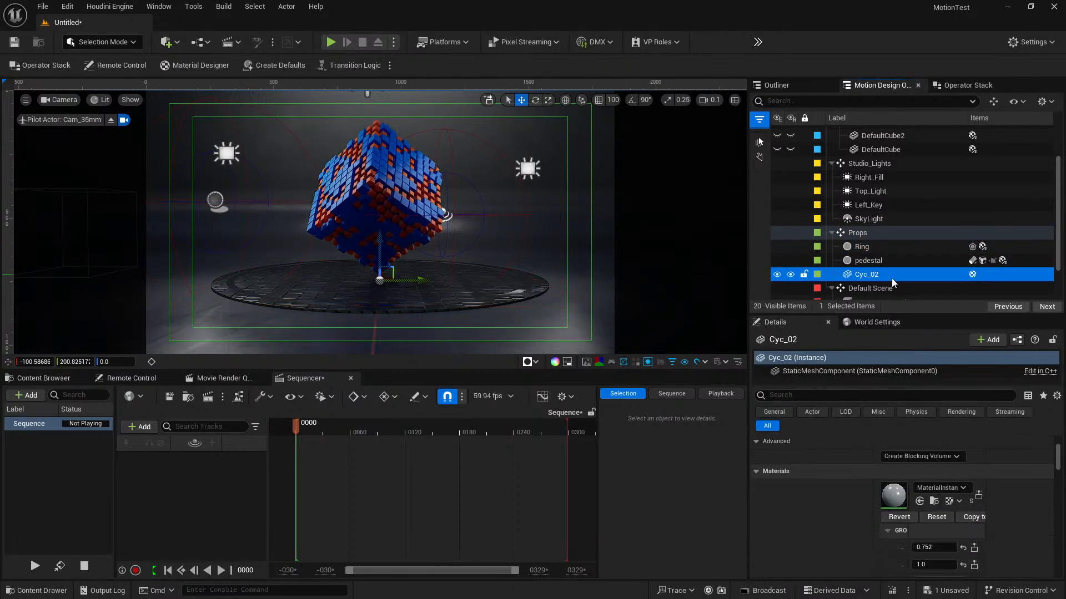
Step: Examine the Default Scene group's PostProcessVolume, Cam_75mm and Cam_55mm, including the Filmback settings of Cam_55mm
{"action": "scroll", "coordinate": [888, 275], "scroll_direction": "down", "scroll_amount": 3}
{"action": "left_click", "coordinate": [871, 238]}
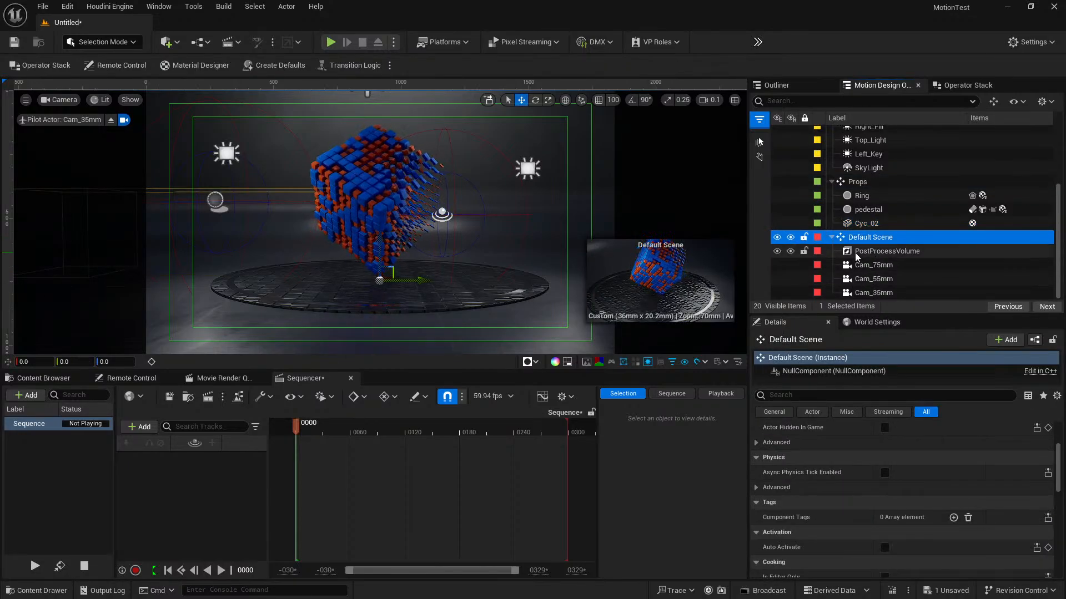
{"action": "left_click", "coordinate": [884, 252]}
{"action": "left_click", "coordinate": [874, 266]}
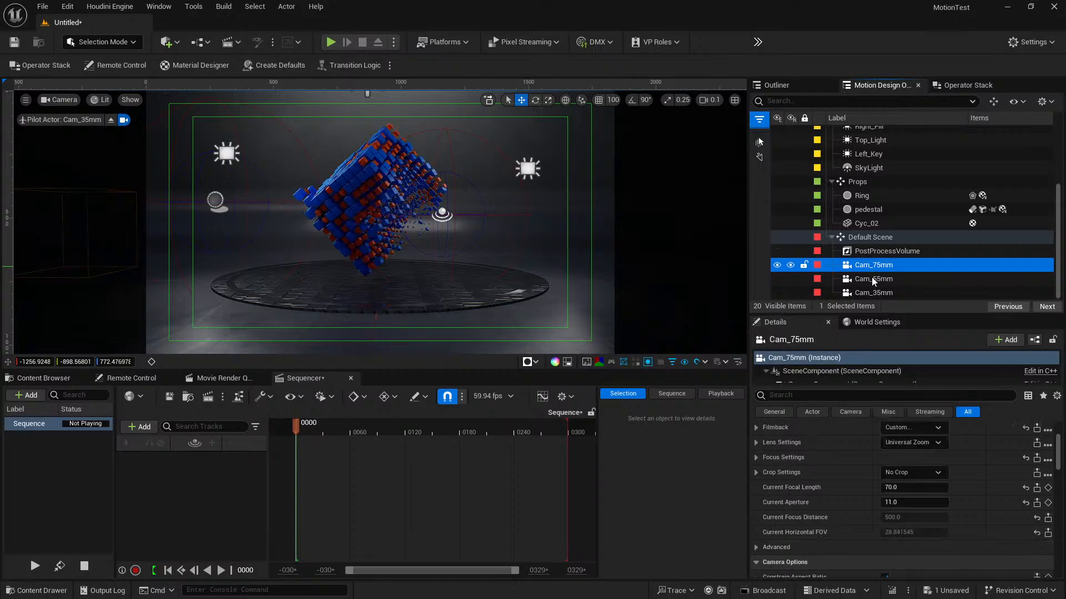
{"action": "left_click", "coordinate": [867, 282]}
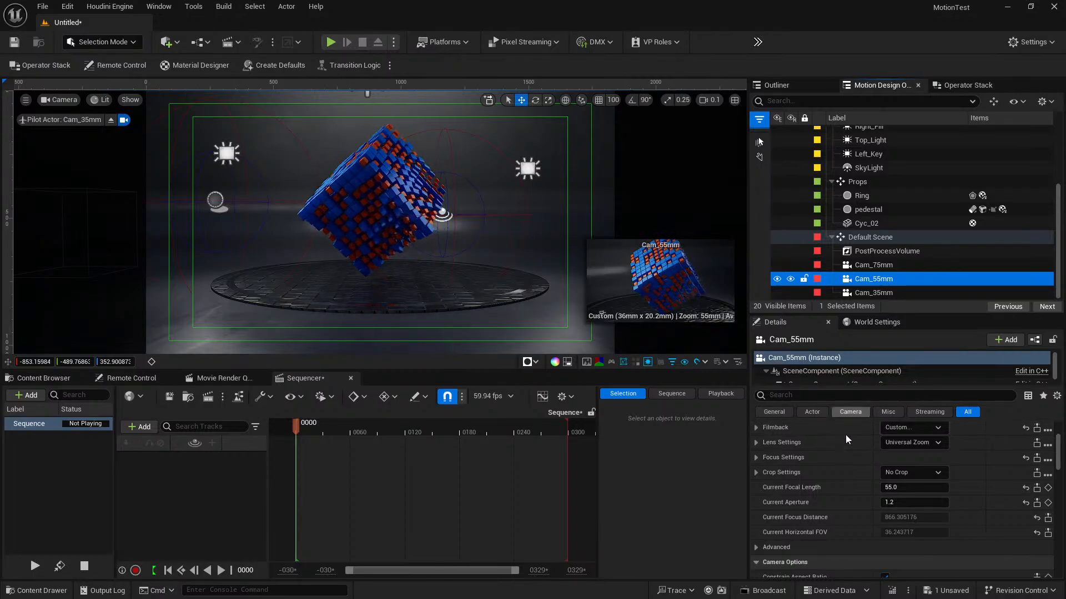
{"action": "left_click", "coordinate": [757, 428]}
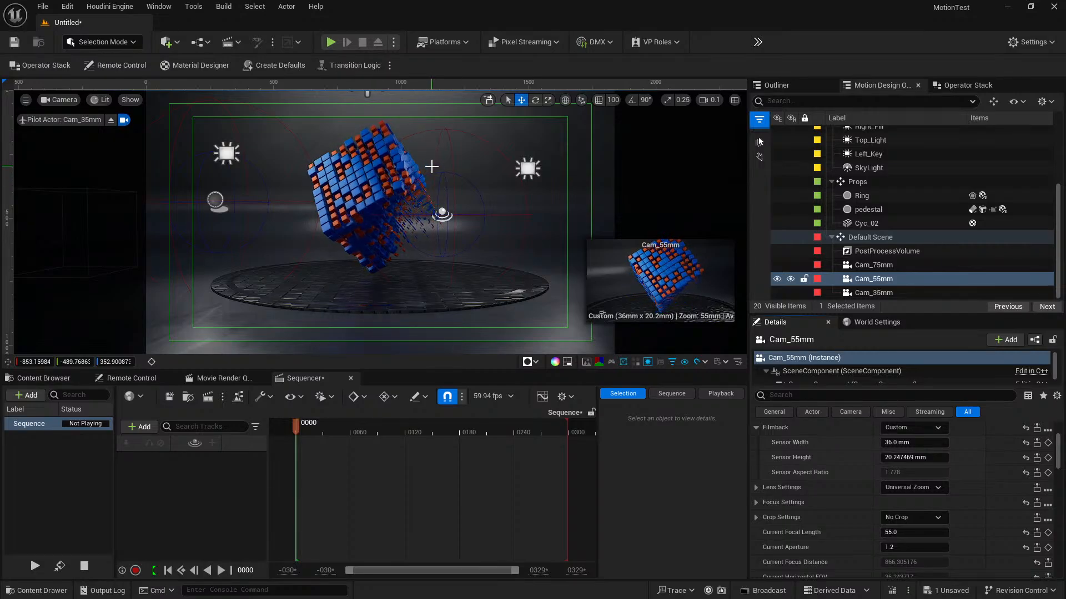
Step: Select Noise_Effector2 and move it along Y through the cloned cube, leaving it at a Y location of about 73
{"action": "scroll", "coordinate": [904, 244], "scroll_direction": "up", "scroll_amount": 2}
{"action": "scroll", "coordinate": [905, 248], "scroll_direction": "up", "scroll_amount": 2}
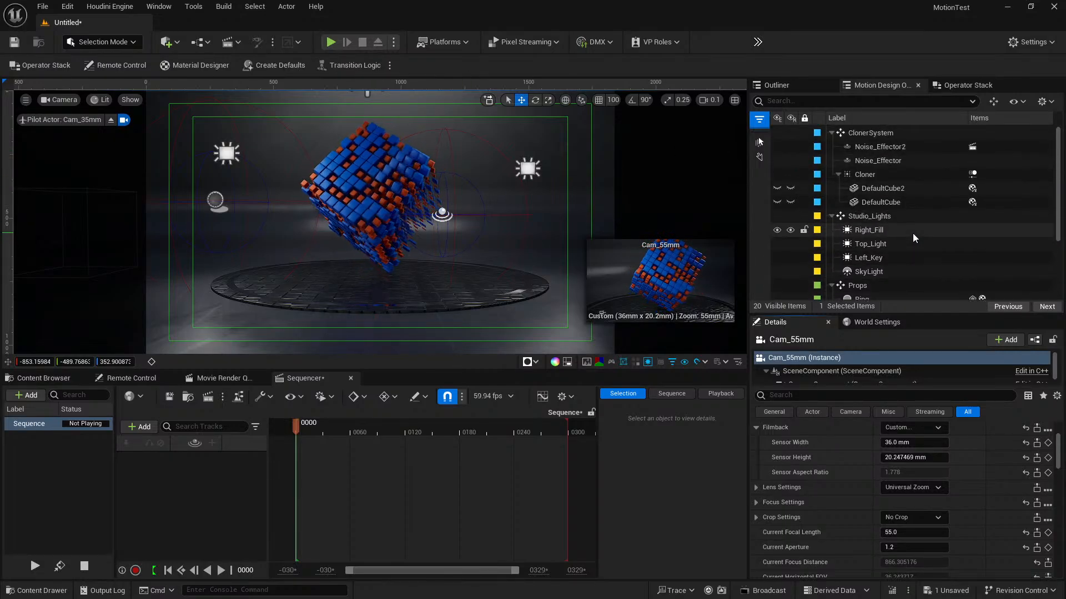
{"action": "left_click", "coordinate": [878, 147]}
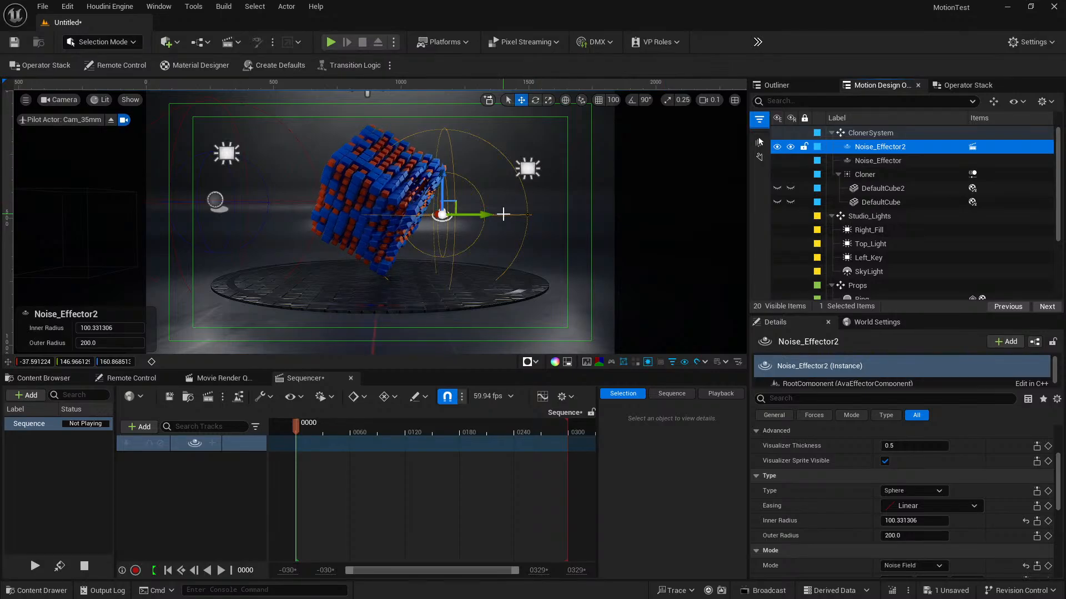
{"action": "left_click_drag", "start_coordinate": [484, 214], "coordinate": [421, 211]}
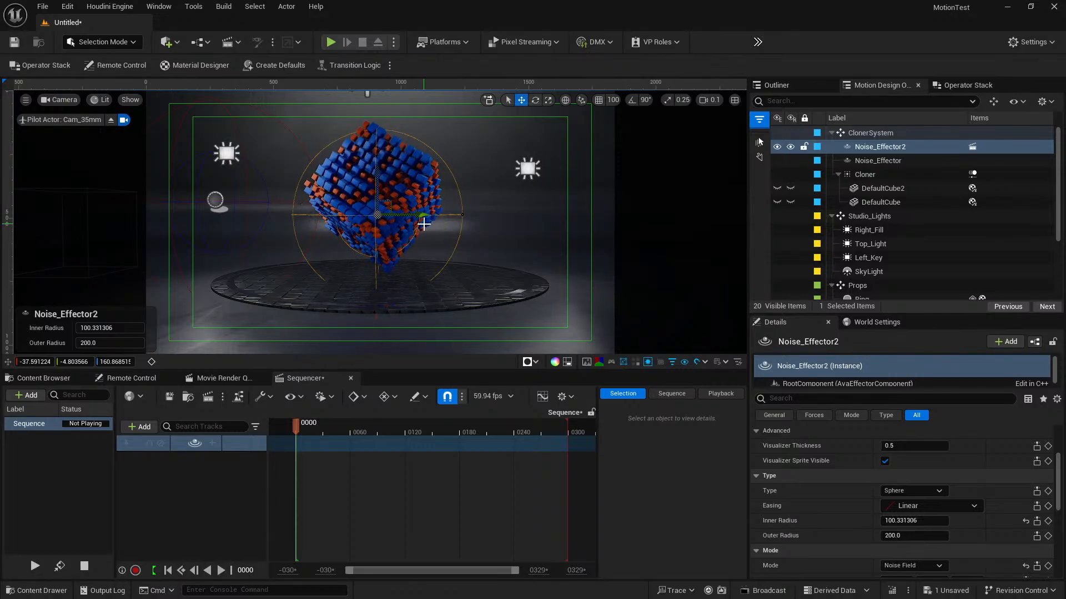
{"action": "left_click_drag", "start_coordinate": [417, 216], "coordinate": [447, 185]}
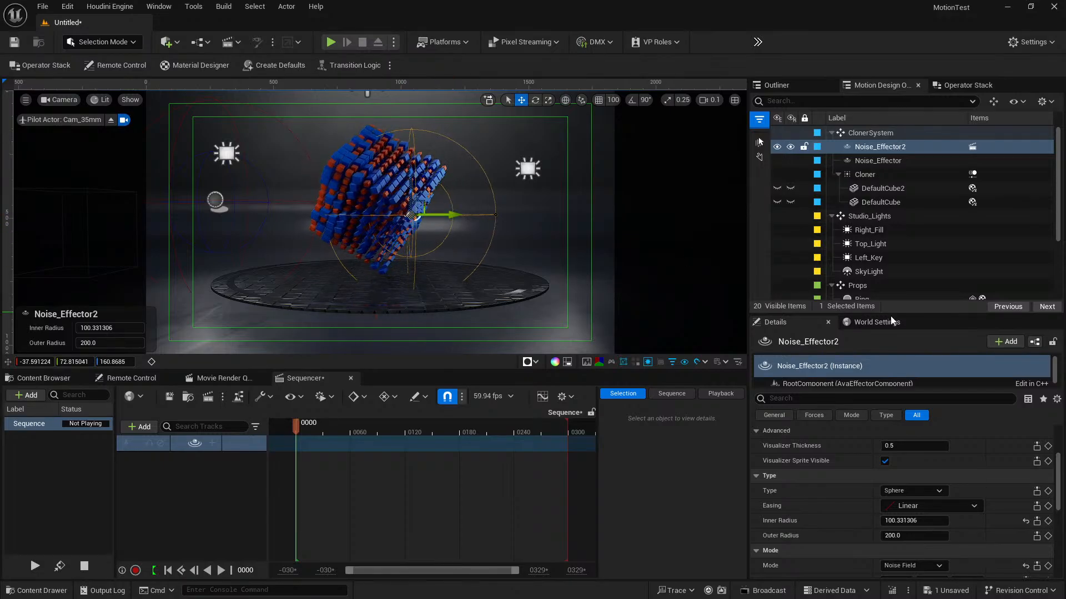
Step: Increase Noise_Effector2's Outer Radius to about 458
{"action": "scroll", "coordinate": [960, 463], "scroll_direction": "up", "scroll_amount": 2}
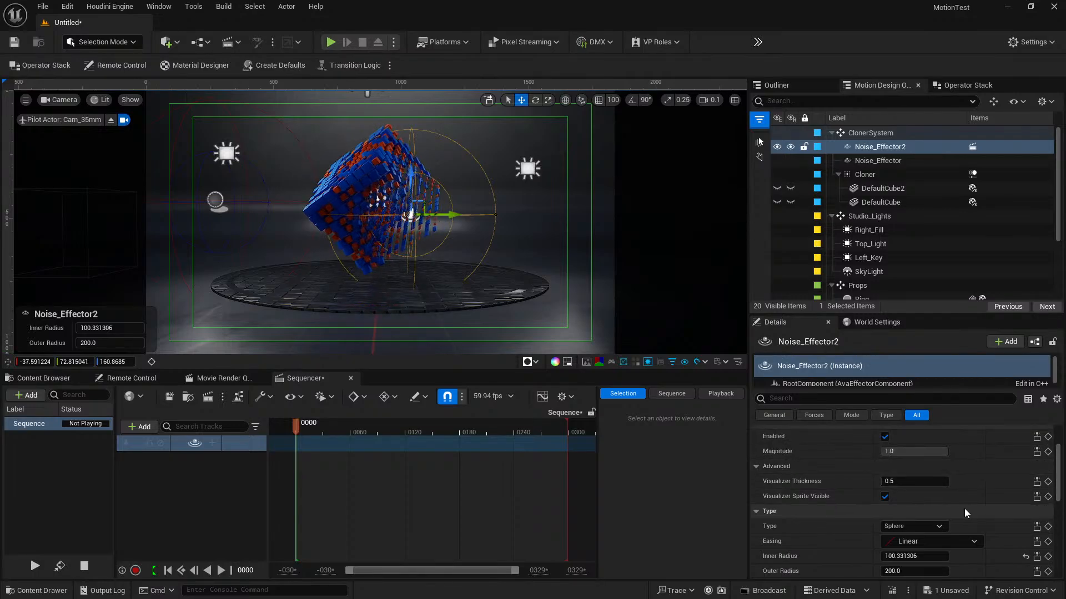
{"action": "scroll", "coordinate": [957, 488], "scroll_direction": "down", "scroll_amount": 3}
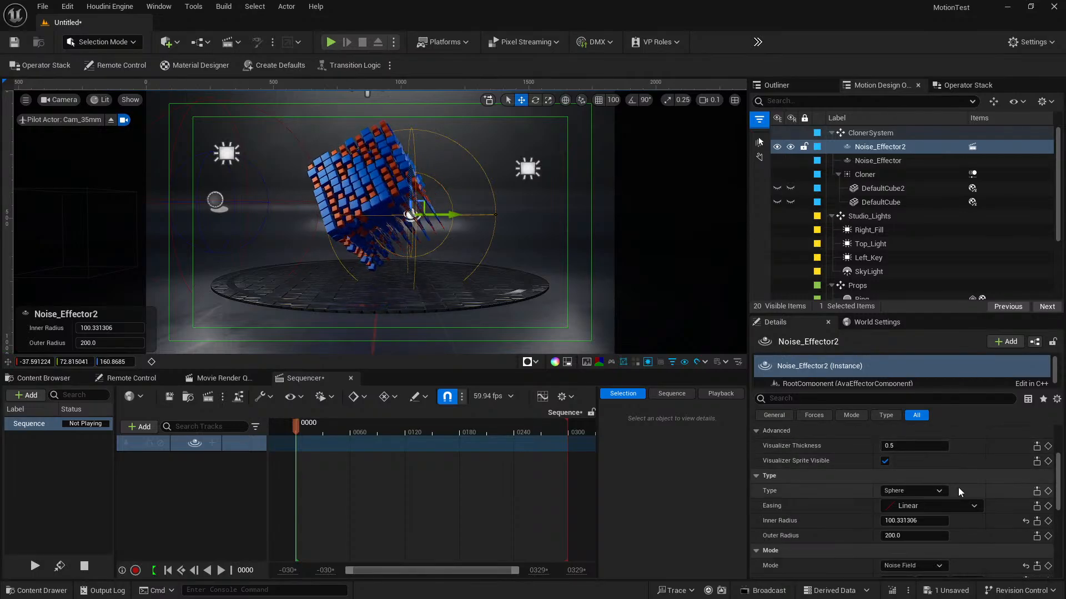
{"action": "left_click_drag", "start_coordinate": [932, 482], "coordinate": [988, 482]}
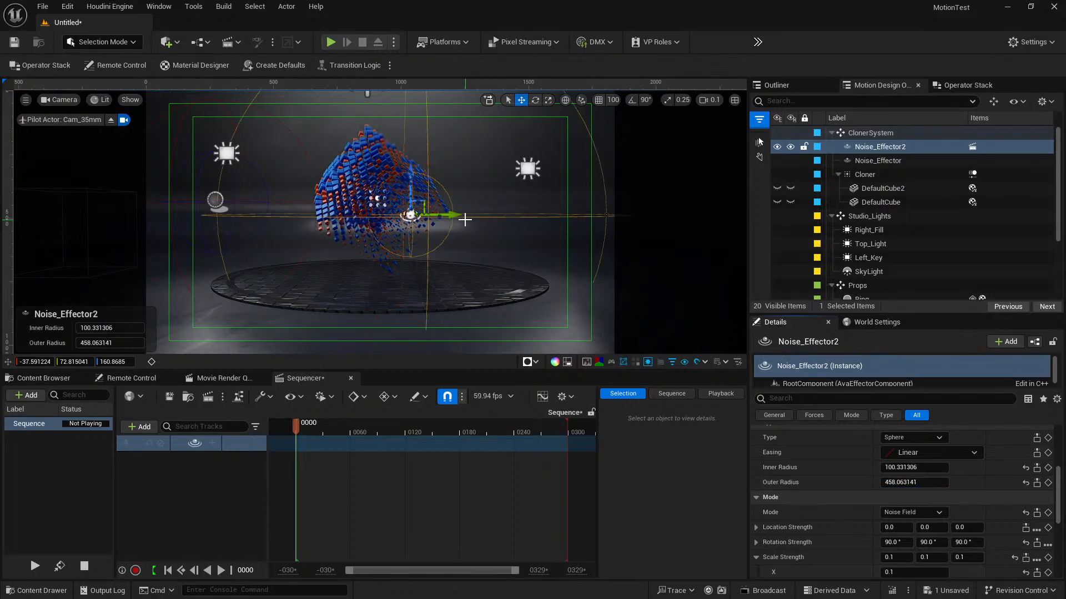
Step: Slide Noise_Effector2 back and forth along Y to vary its influence on the cube, ending at a Y location of about 381
{"action": "left_click_drag", "start_coordinate": [448, 214], "coordinate": [562, 214]}
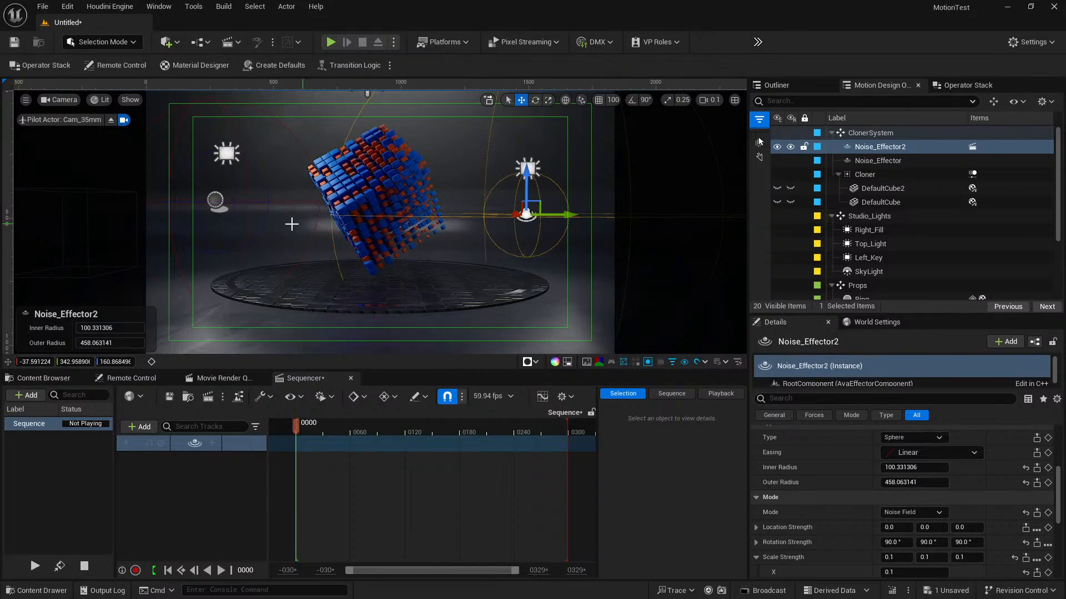
{"action": "left_click_drag", "start_coordinate": [565, 214], "coordinate": [513, 195]}
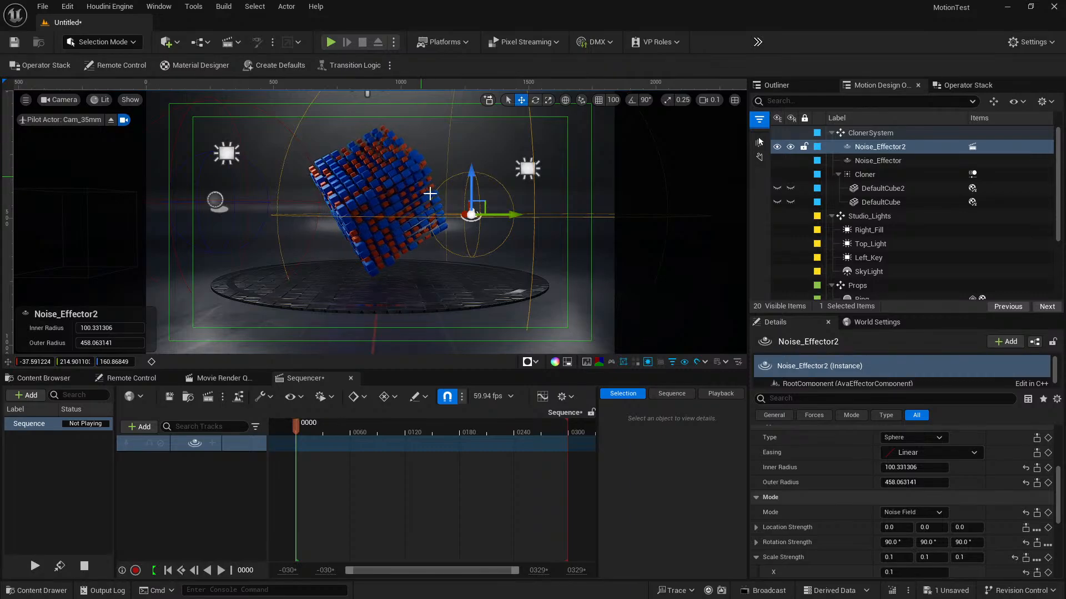
{"action": "left_click_drag", "start_coordinate": [508, 215], "coordinate": [449, 208]}
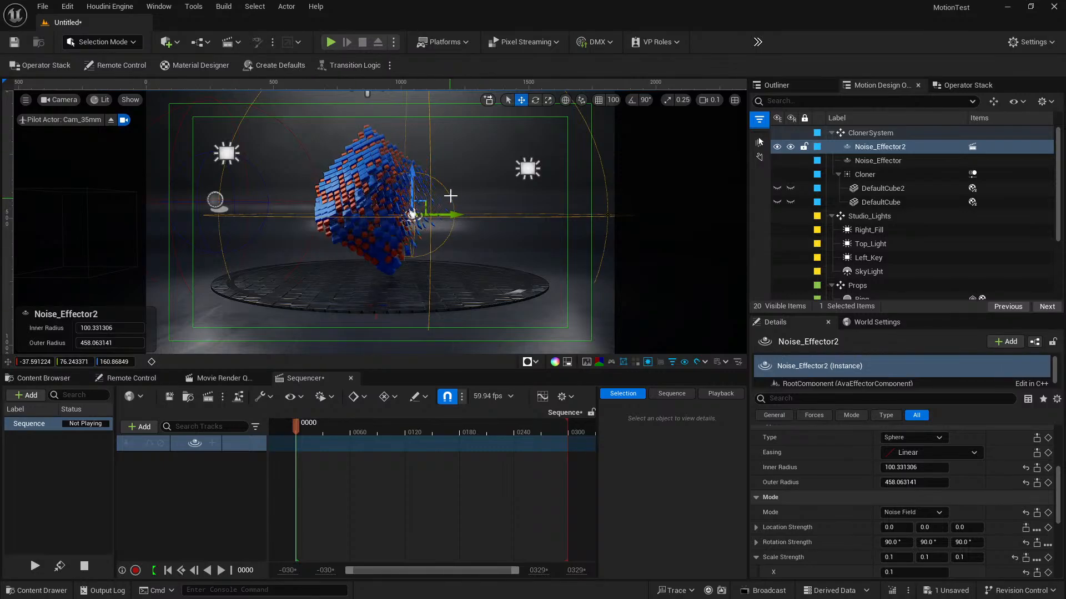
{"action": "left_click_drag", "start_coordinate": [445, 218], "coordinate": [358, 207]}
{"action": "left_click_drag", "start_coordinate": [479, 199], "coordinate": [540, 198]}
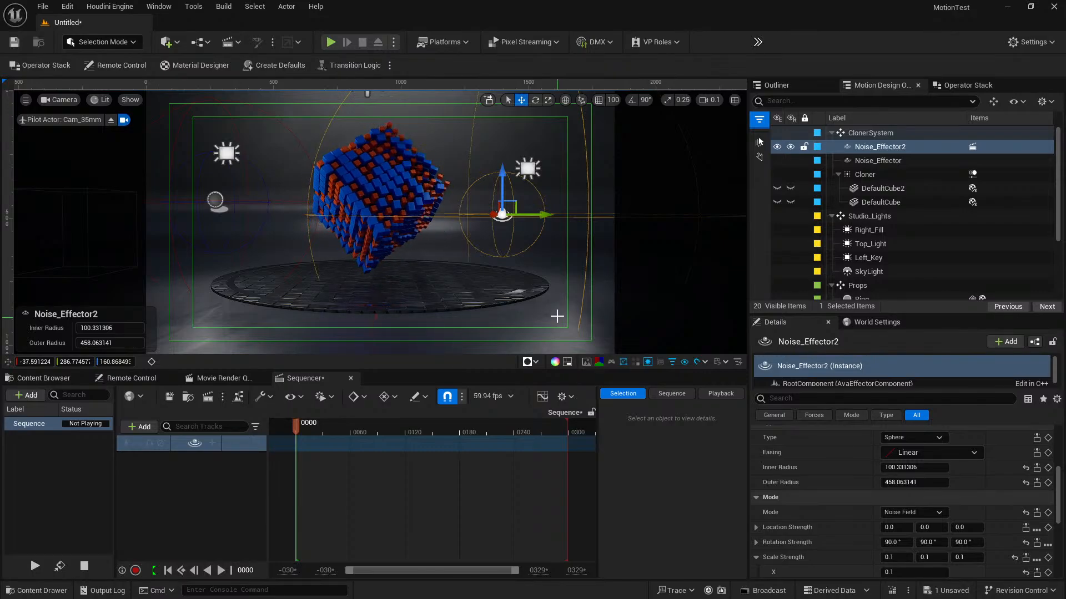
{"action": "mouse_move", "coordinate": [541, 215]}
{"action": "left_mouse_down"}
{"action": "mouse_move", "coordinate": [572, 214]}
{"action": "mouse_move", "coordinate": [545, 215]}
{"action": "left_mouse_up"}
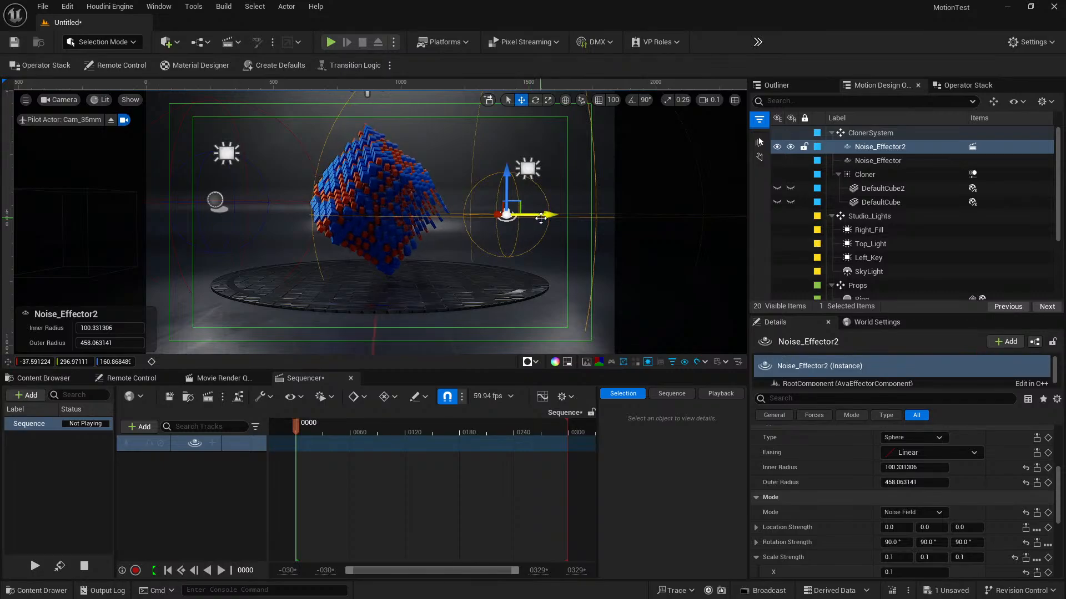
{"action": "left_click_drag", "start_coordinate": [537, 214], "coordinate": [578, 213]}
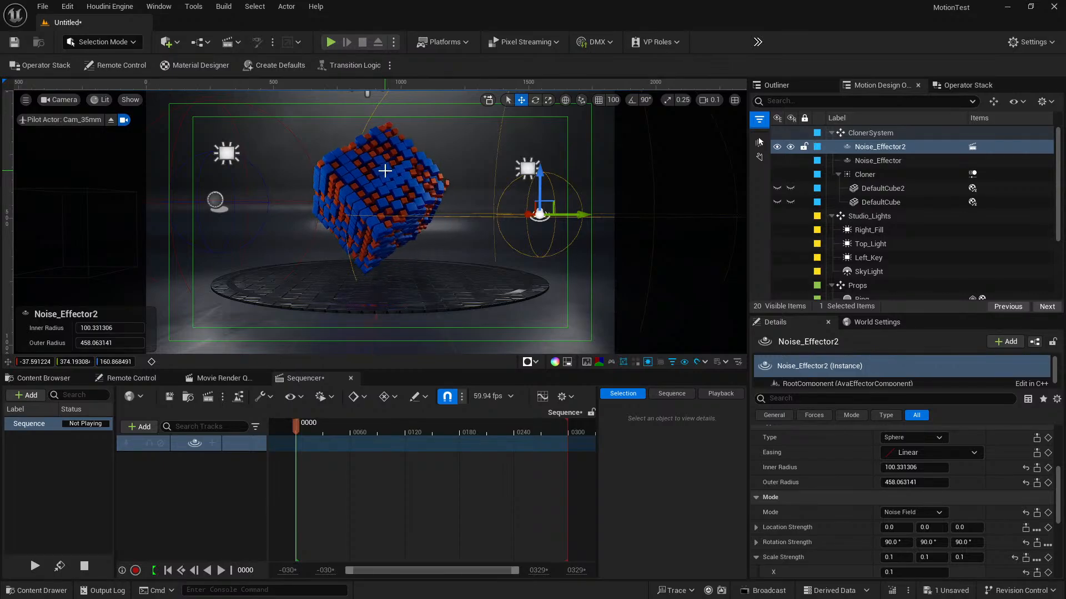
{"action": "left_click_drag", "start_coordinate": [575, 214], "coordinate": [543, 213]}
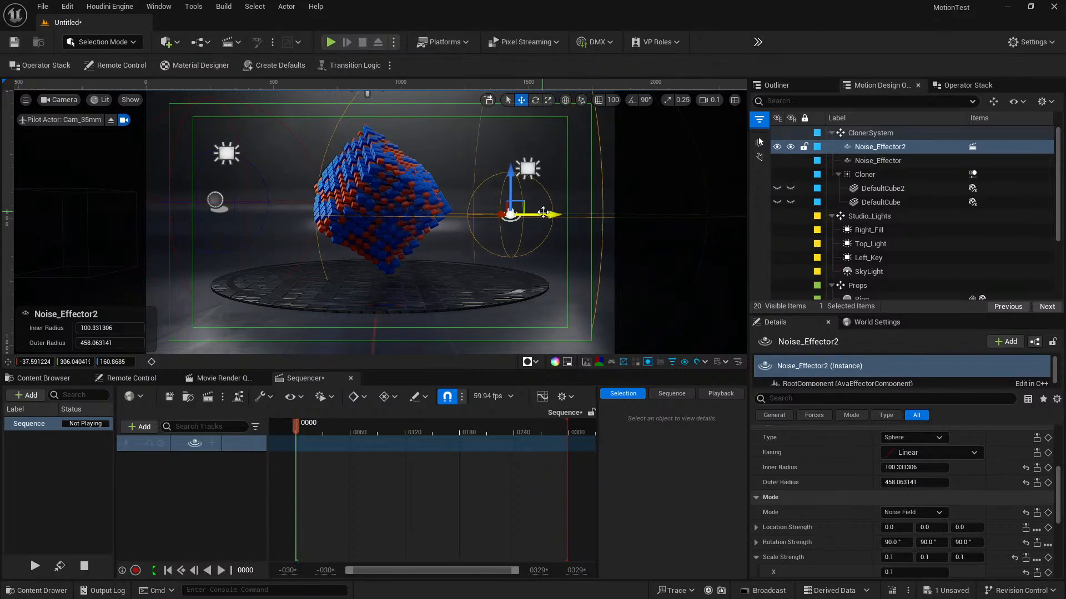
{"action": "mouse_move", "coordinate": [542, 212]}
{"action": "left_mouse_down"}
{"action": "mouse_move", "coordinate": [570, 215]}
{"action": "mouse_move", "coordinate": [545, 219]}
{"action": "left_mouse_up"}
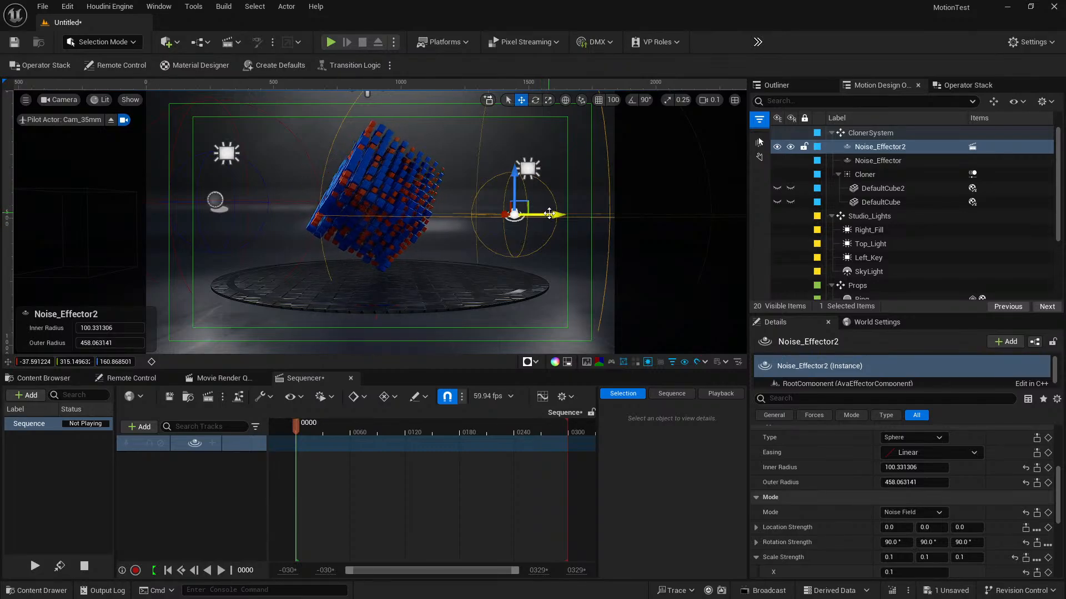
{"action": "mouse_move", "coordinate": [549, 214]}
{"action": "left_mouse_down"}
{"action": "mouse_move", "coordinate": [568, 221]}
{"action": "mouse_move", "coordinate": [523, 220]}
{"action": "mouse_move", "coordinate": [543, 224]}
{"action": "left_mouse_up"}
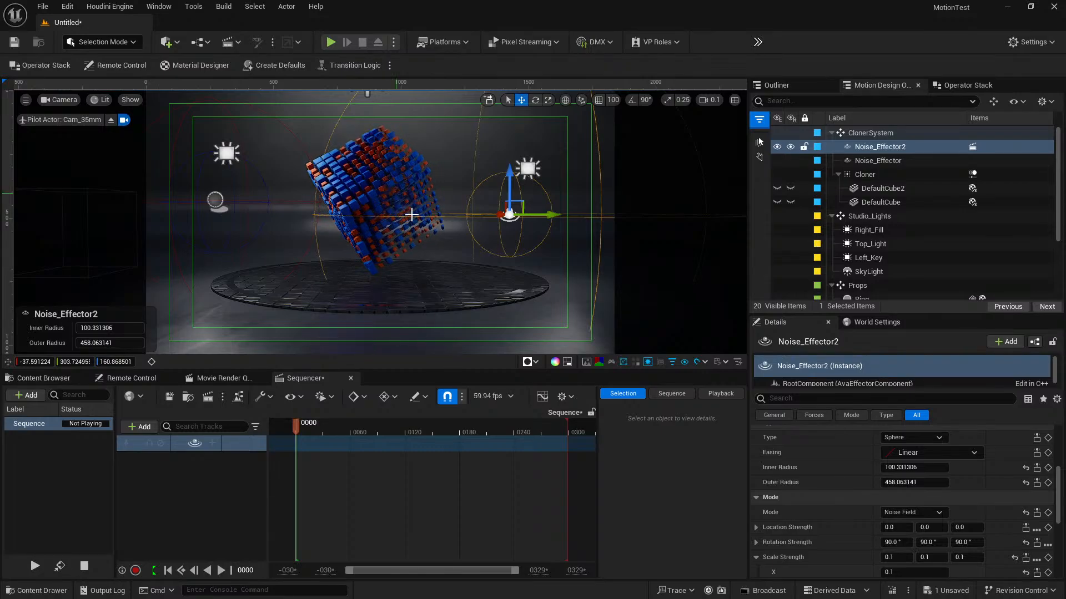
{"action": "mouse_move", "coordinate": [540, 217]}
{"action": "left_mouse_down"}
{"action": "mouse_move", "coordinate": [598, 216]}
{"action": "mouse_move", "coordinate": [534, 217]}
{"action": "mouse_move", "coordinate": [577, 216]}
{"action": "mouse_move", "coordinate": [556, 219]}
{"action": "left_mouse_up"}
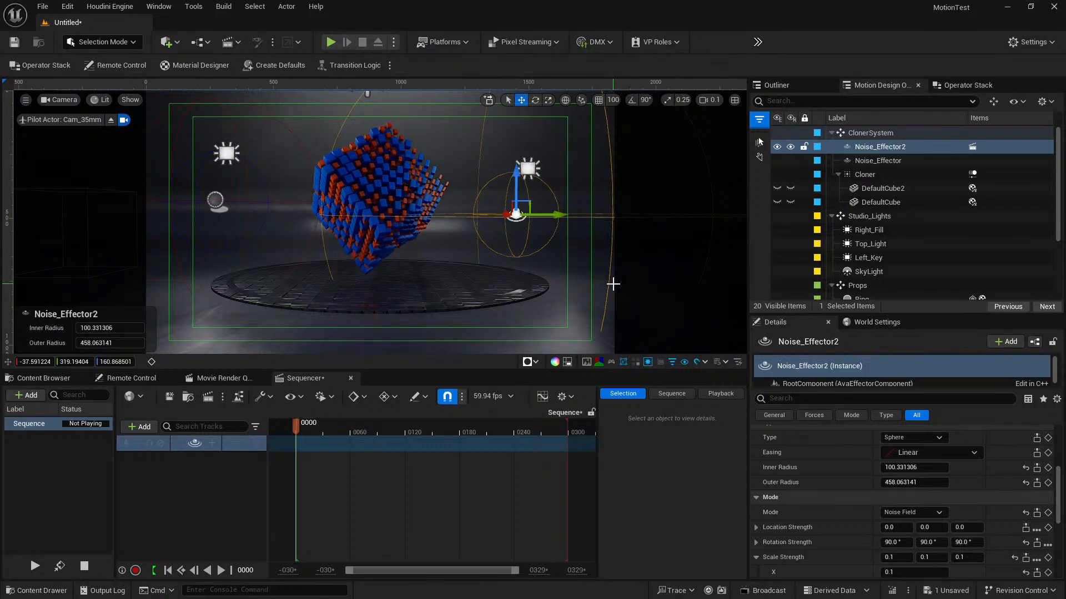
{"action": "left_click_drag", "start_coordinate": [558, 215], "coordinate": [584, 232]}
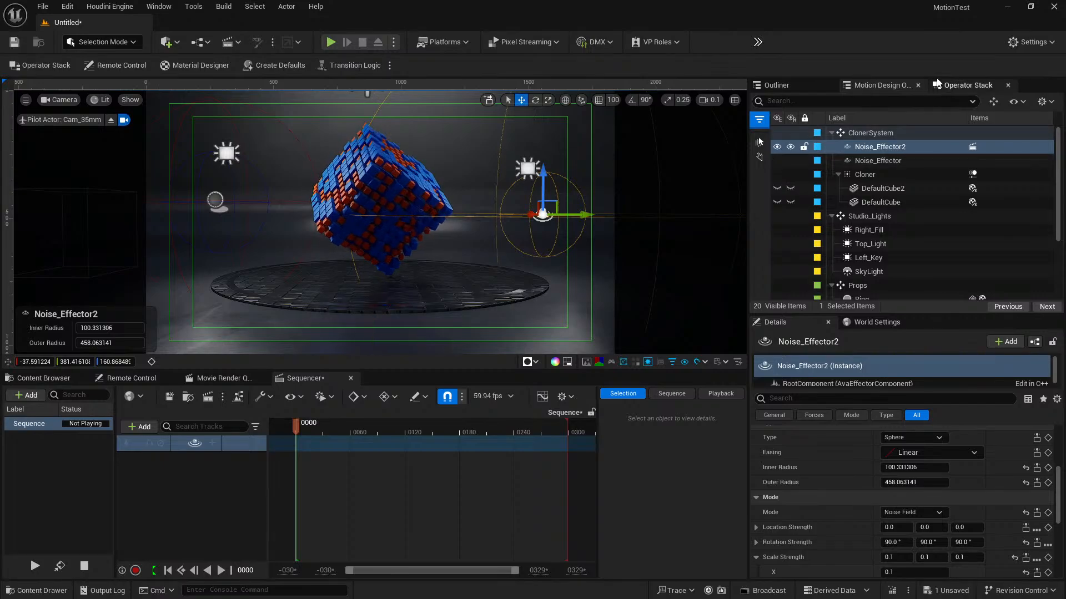
Step: Select the Cloner and add an Oscillate animator to it using the Scale preset
{"action": "left_click", "coordinate": [958, 87]}
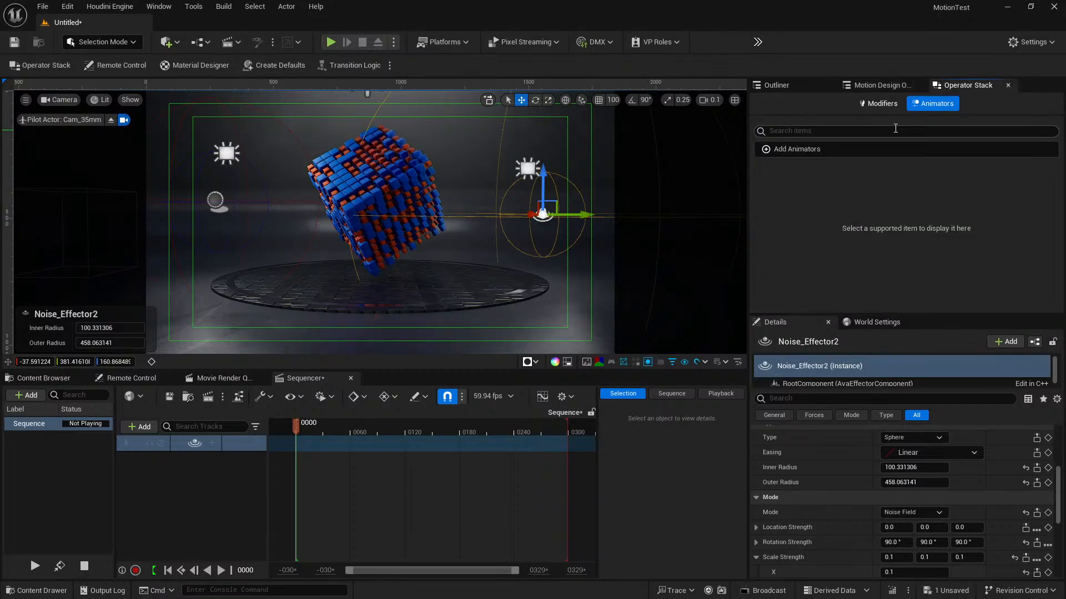
{"action": "left_click", "coordinate": [870, 86]}
{"action": "left_click", "coordinate": [877, 174]}
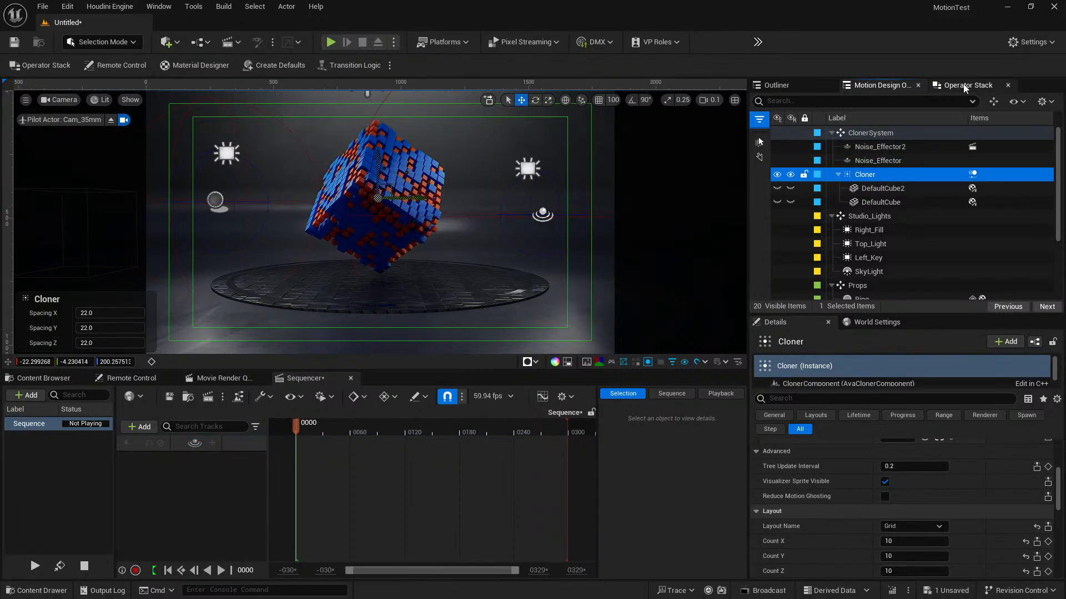
{"action": "left_click", "coordinate": [963, 85]}
{"action": "left_click", "coordinate": [808, 168]}
{"action": "mouse_move", "coordinate": [821, 215]}
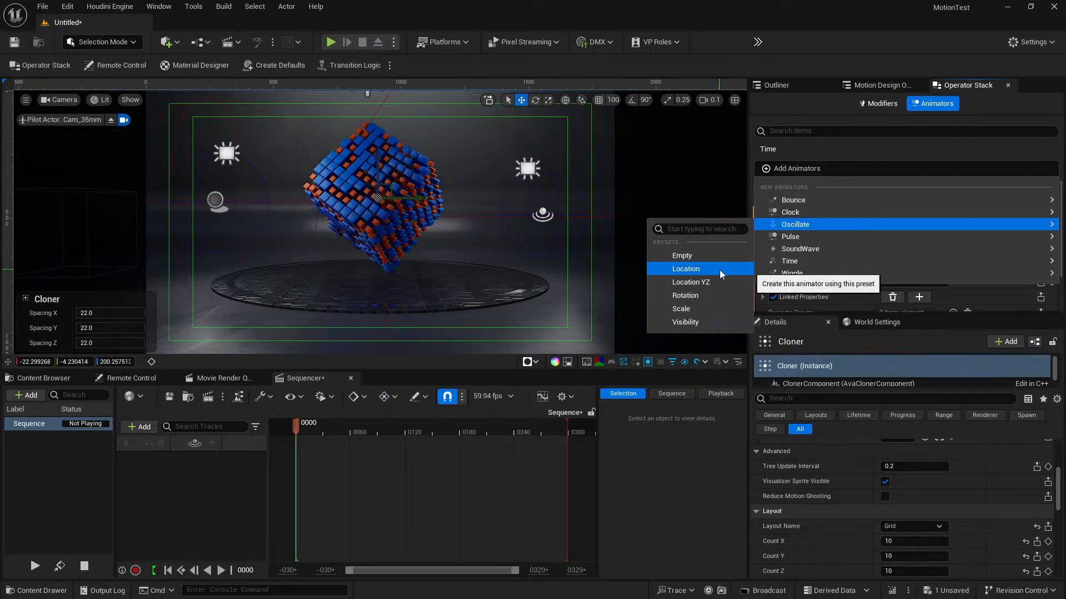
{"action": "left_click", "coordinate": [698, 309]}
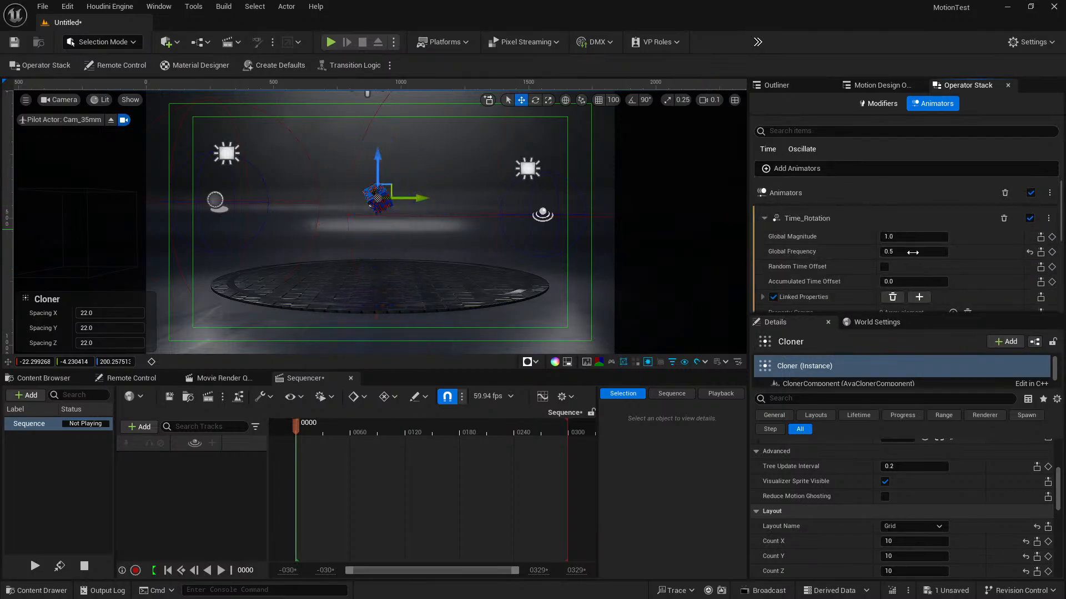
Step: Set the Oscillate_Scale animator's Global Frequency to 0.288 and its Global Magnitude to about 3.15
{"action": "scroll", "coordinate": [984, 275], "scroll_direction": "down", "scroll_amount": 6}
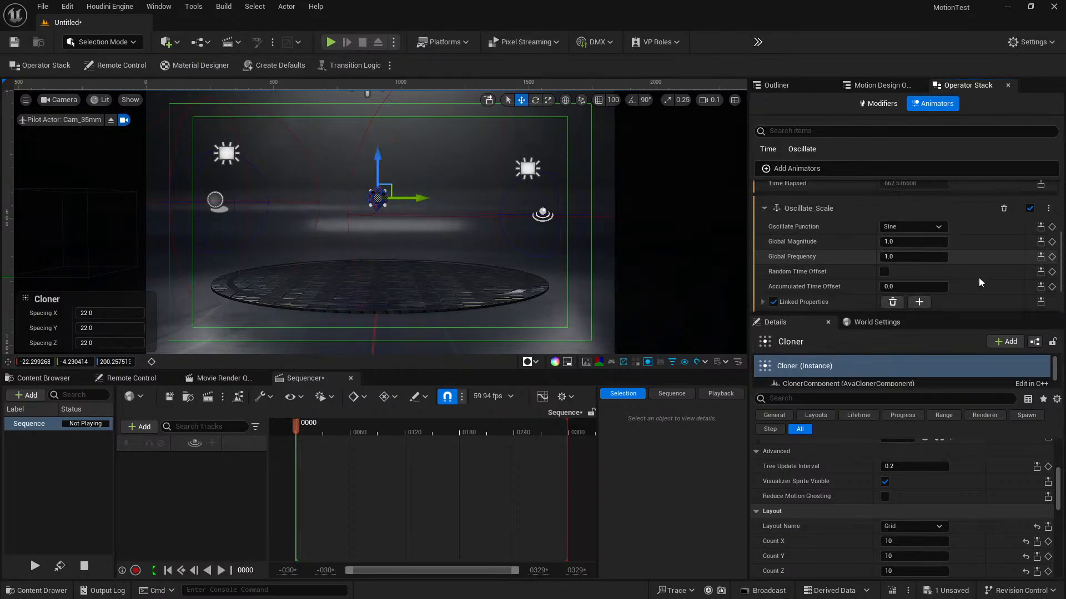
{"action": "scroll", "coordinate": [844, 297], "scroll_direction": "down", "scroll_amount": 4}
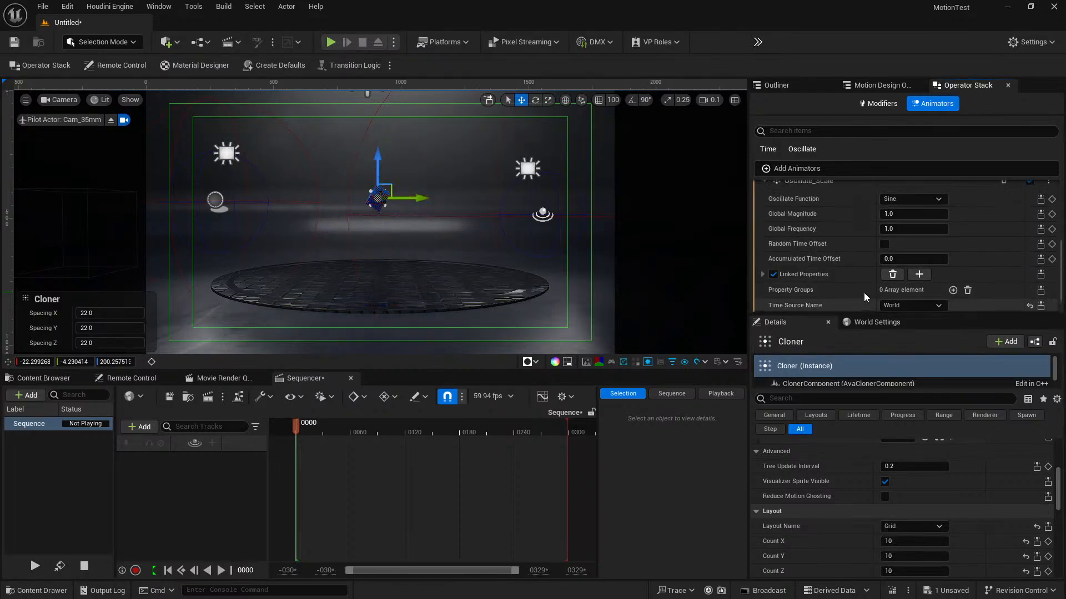
{"action": "scroll", "coordinate": [861, 291], "scroll_direction": "up", "scroll_amount": 3}
{"action": "scroll", "coordinate": [859, 291], "scroll_direction": "down", "scroll_amount": 2}
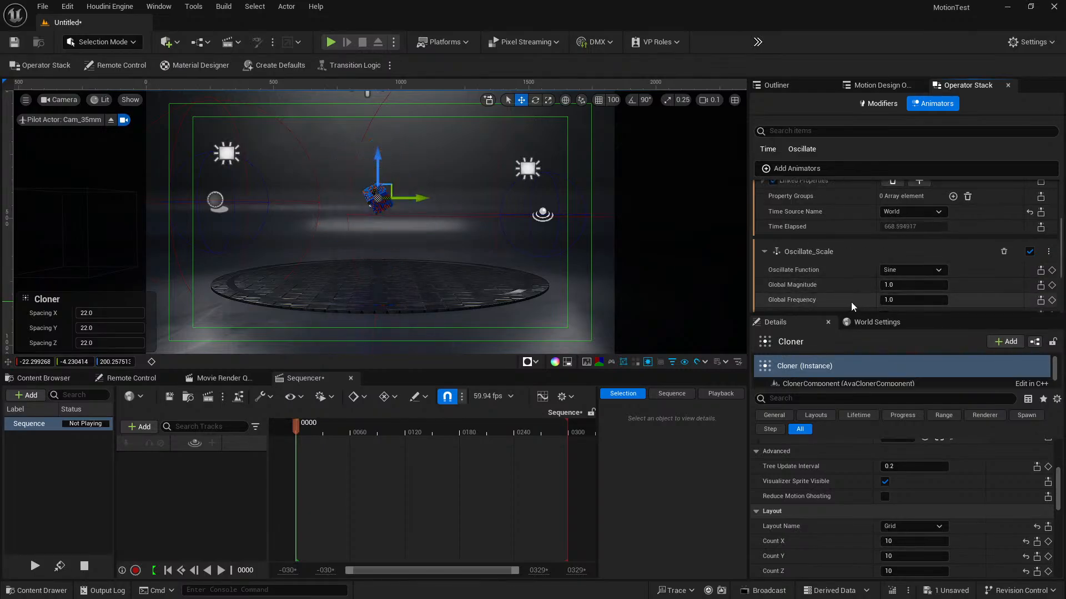
{"action": "scroll", "coordinate": [850, 302], "scroll_direction": "down", "scroll_amount": 1}
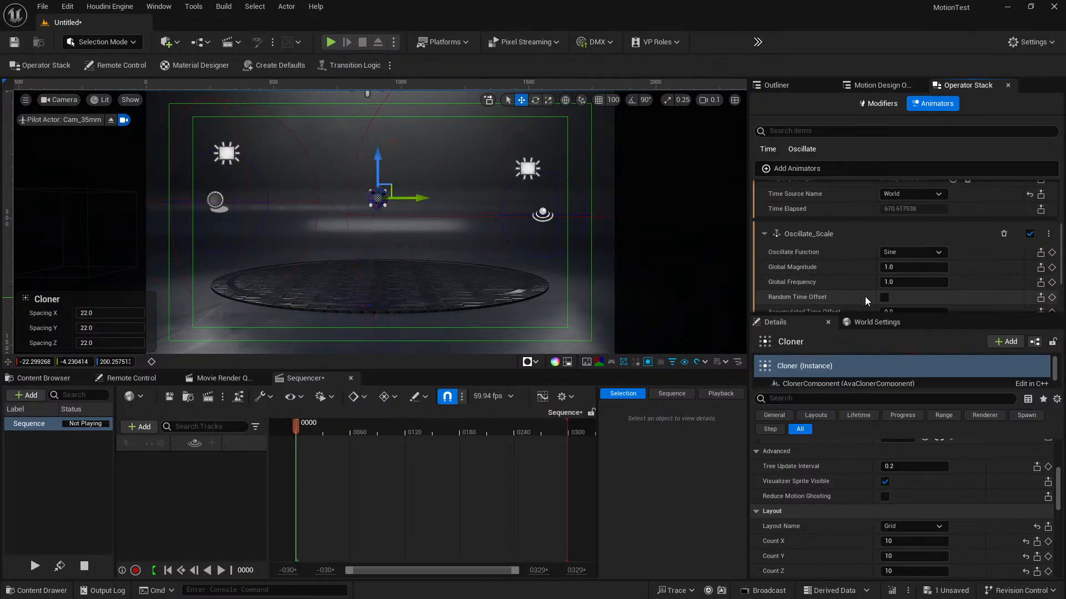
{"action": "left_click_drag", "start_coordinate": [898, 268], "coordinate": [944, 267]}
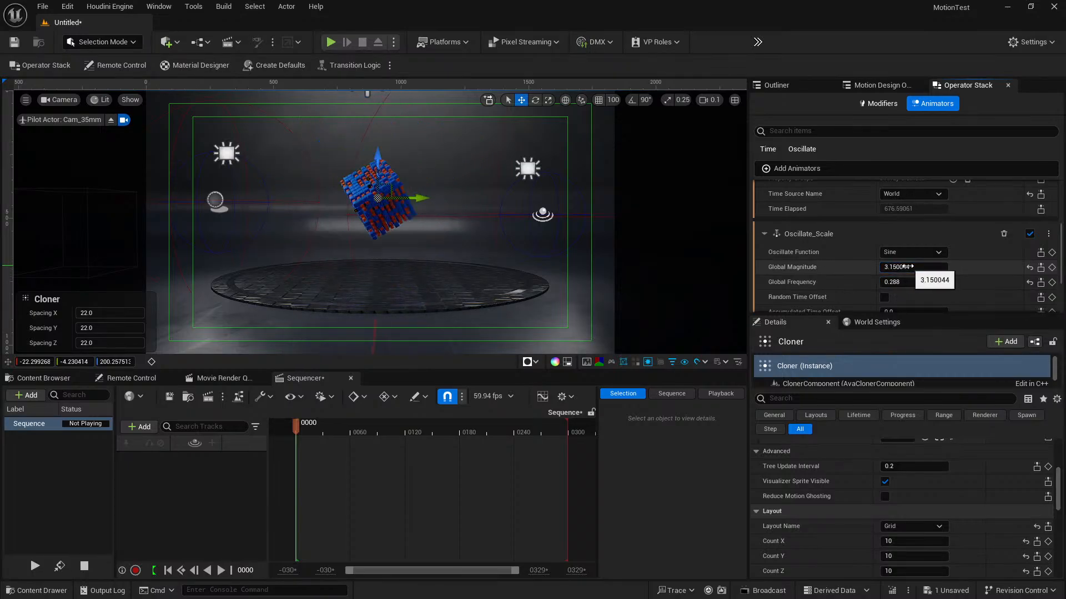
Step: Try a Global Magnitude of about 1.46 on Oscillate_Scale and reset it to the default 1.0
{"action": "mouse_move", "coordinate": [913, 267]}
{"action": "left_mouse_down"}
{"action": "mouse_move", "coordinate": [899, 268]}
{"action": "mouse_move", "coordinate": [916, 269]}
{"action": "left_mouse_up"}
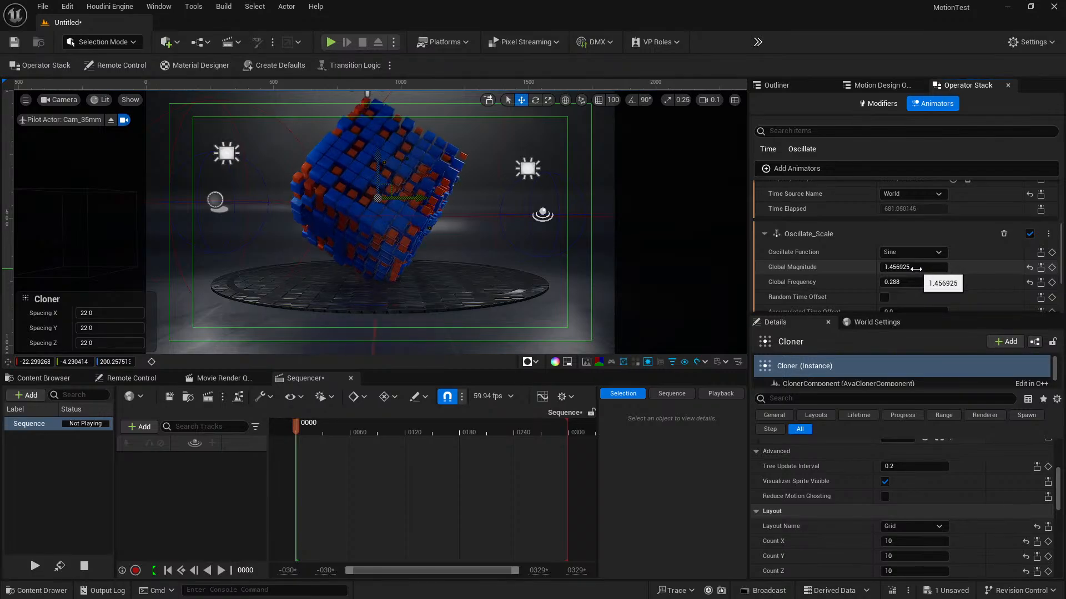
{"action": "left_click", "coordinate": [1029, 268]}
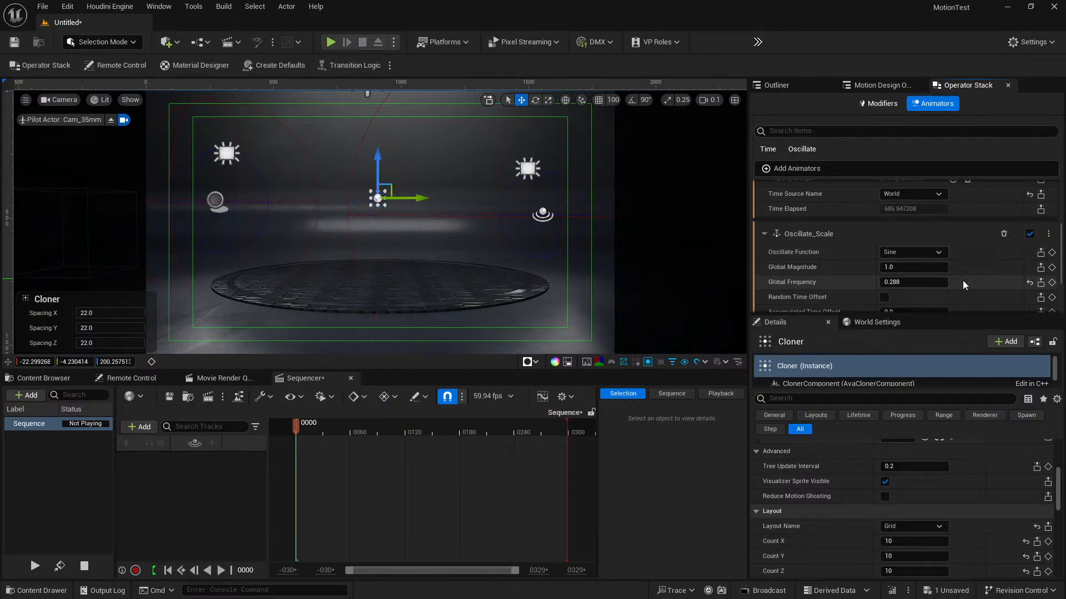
{"action": "scroll", "coordinate": [979, 280], "scroll_direction": "down", "scroll_amount": 1}
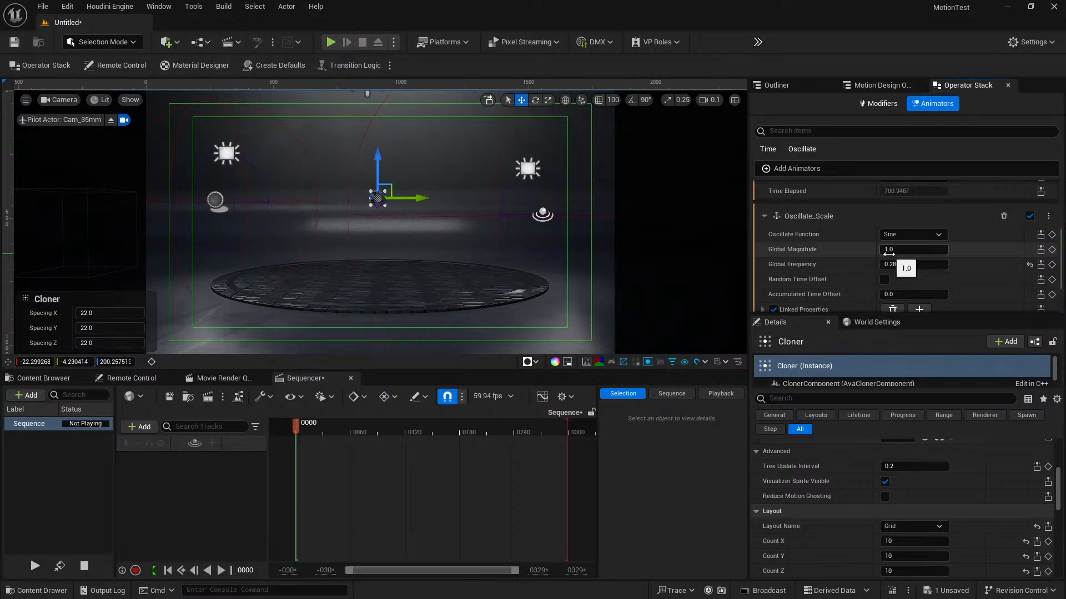
Step: Try Global Magnitude values of about 3.17 and 1.11 on the Oscillate_Scale animator and reset it to the default
{"action": "mouse_move", "coordinate": [910, 249]}
{"action": "left_mouse_down"}
{"action": "mouse_move", "coordinate": [933, 249]}
{"action": "mouse_move", "coordinate": [892, 249]}
{"action": "left_mouse_up"}
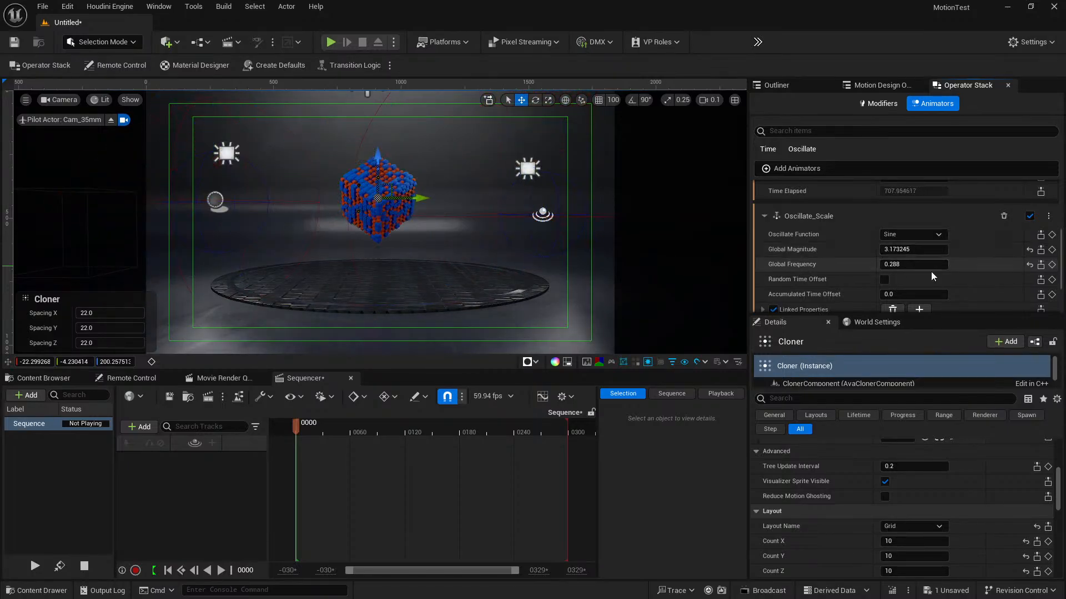
{"action": "mouse_move", "coordinate": [908, 249]}
{"action": "left_mouse_down"}
{"action": "mouse_move", "coordinate": [874, 249]}
{"action": "mouse_move", "coordinate": [910, 251]}
{"action": "left_mouse_up"}
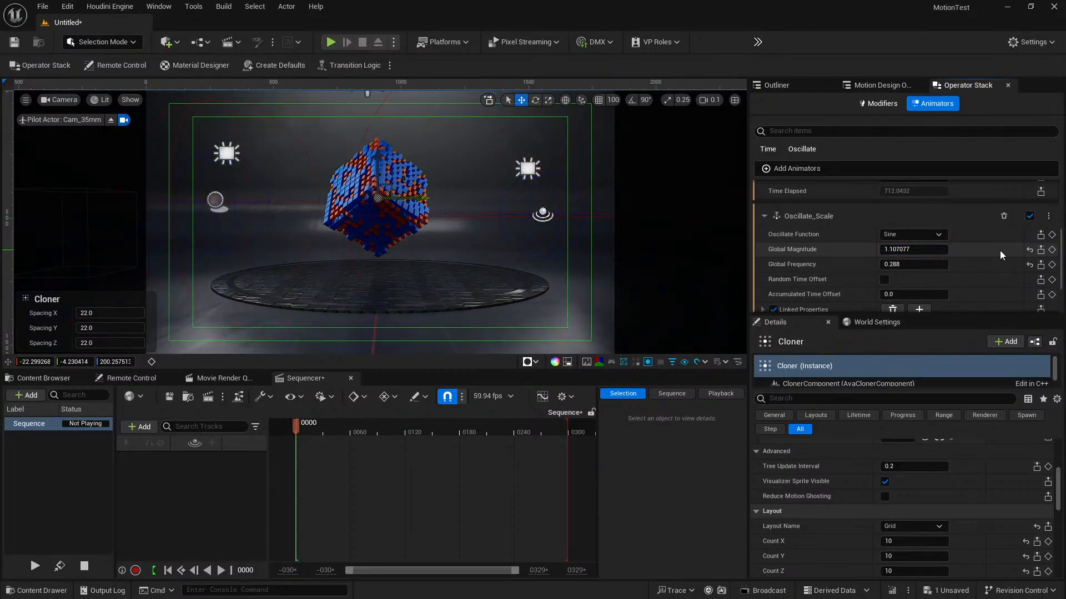
{"action": "left_click", "coordinate": [1030, 249]}
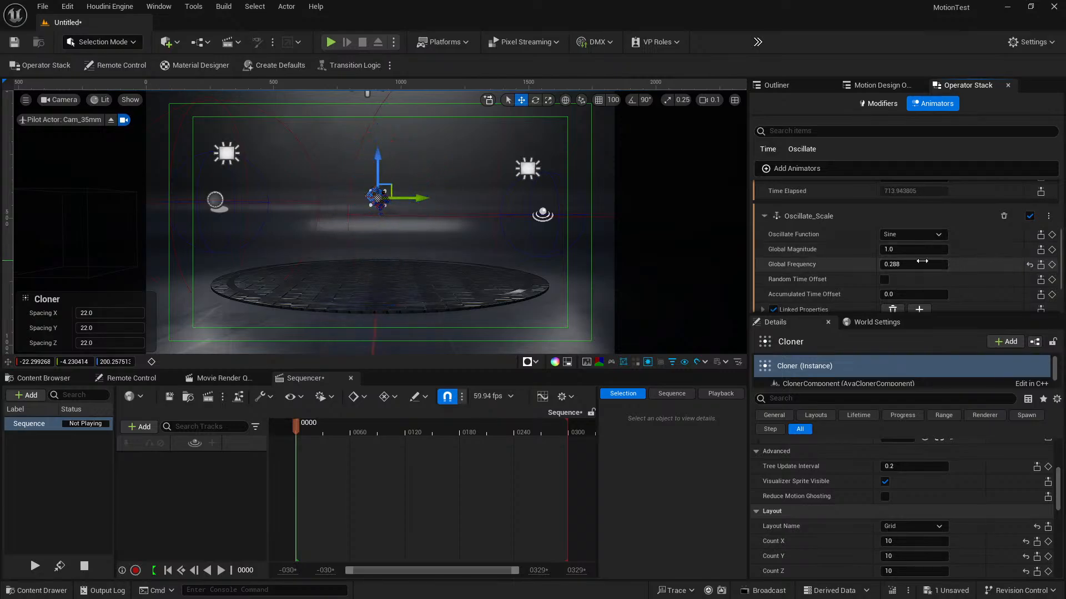
Step: Reset the Oscillate_Scale animator's Global Frequency and set it to 0.64
{"action": "left_click", "coordinate": [1027, 266]}
{"action": "left_click_drag", "start_coordinate": [912, 263], "coordinate": [893, 263]}
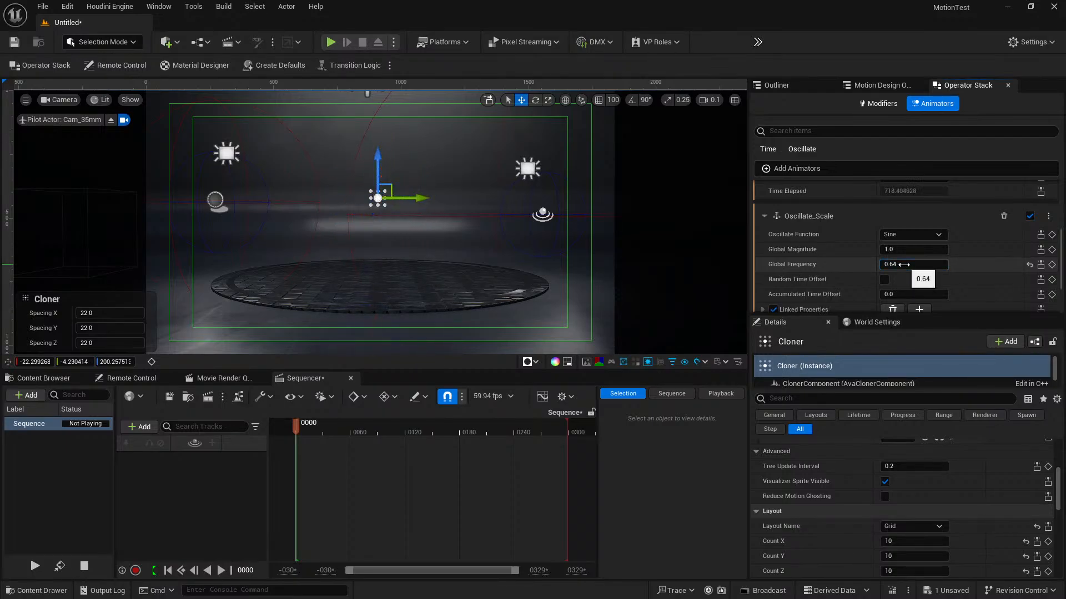
Step: Expand the oscillate animator's linked properties and disable RelativeScale3D.X and RelativeScale3D.Y, keeping only the Z scale active
{"action": "scroll", "coordinate": [965, 285], "scroll_direction": "down", "scroll_amount": 3}
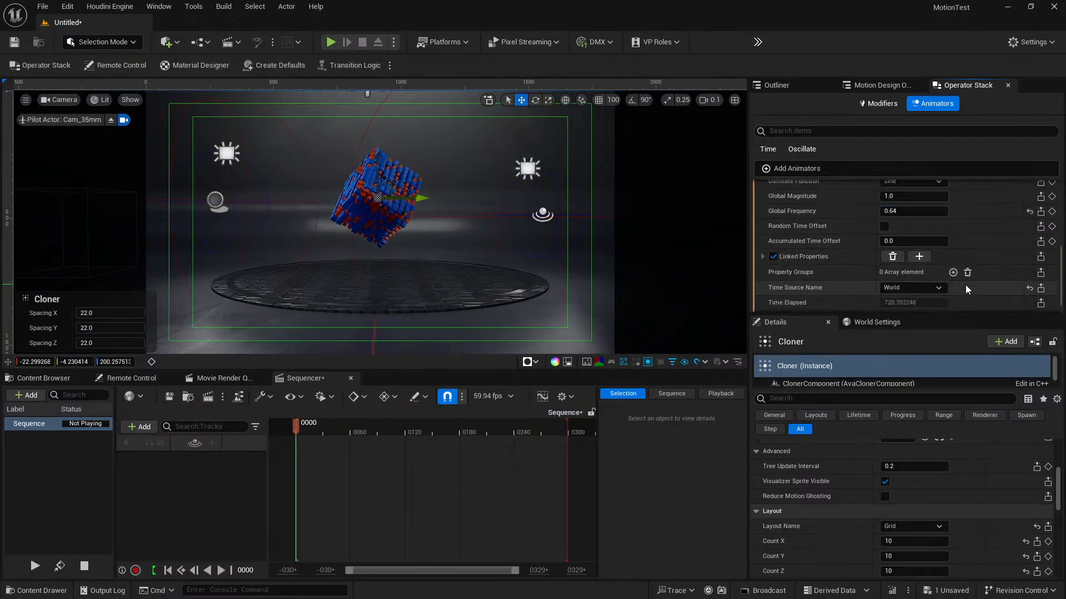
{"action": "left_click", "coordinate": [762, 238]}
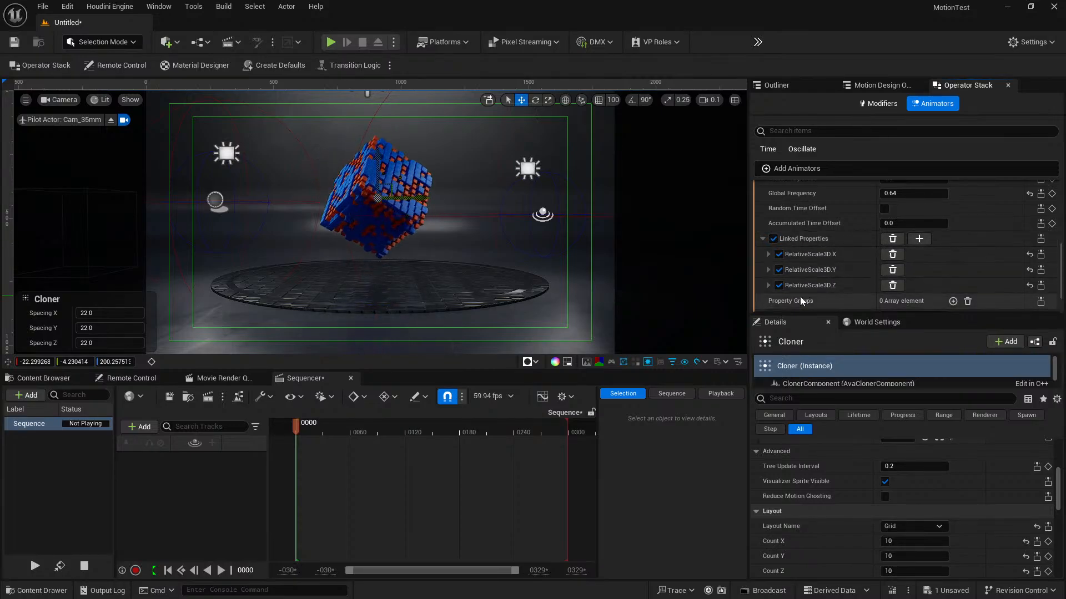
{"action": "left_click", "coordinate": [779, 254]}
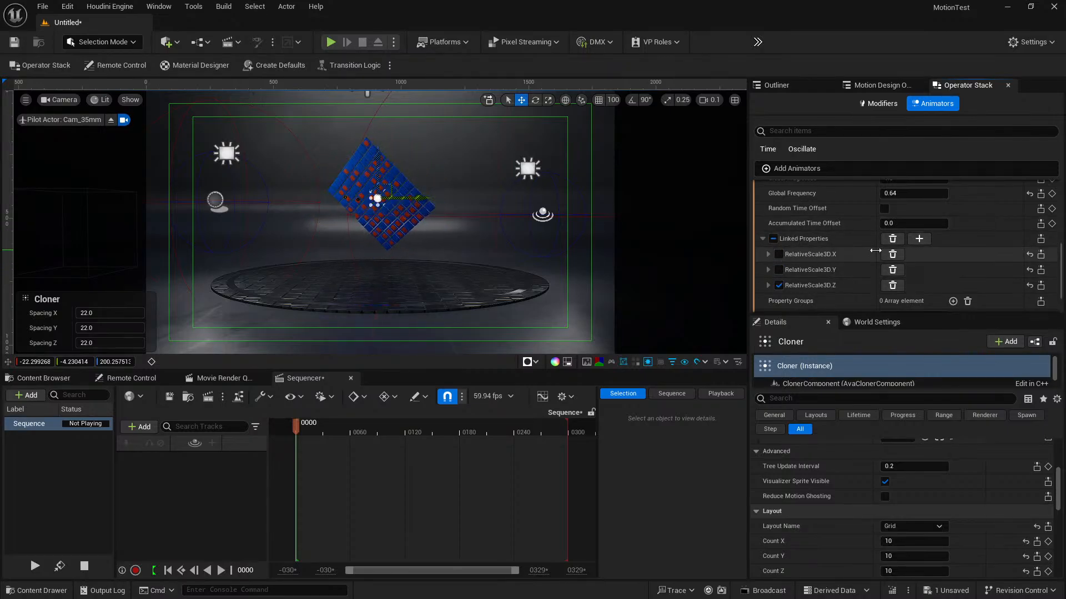
Step: Add the Visibility preset to the oscillate animator's linked properties
{"action": "left_click", "coordinate": [919, 239]}
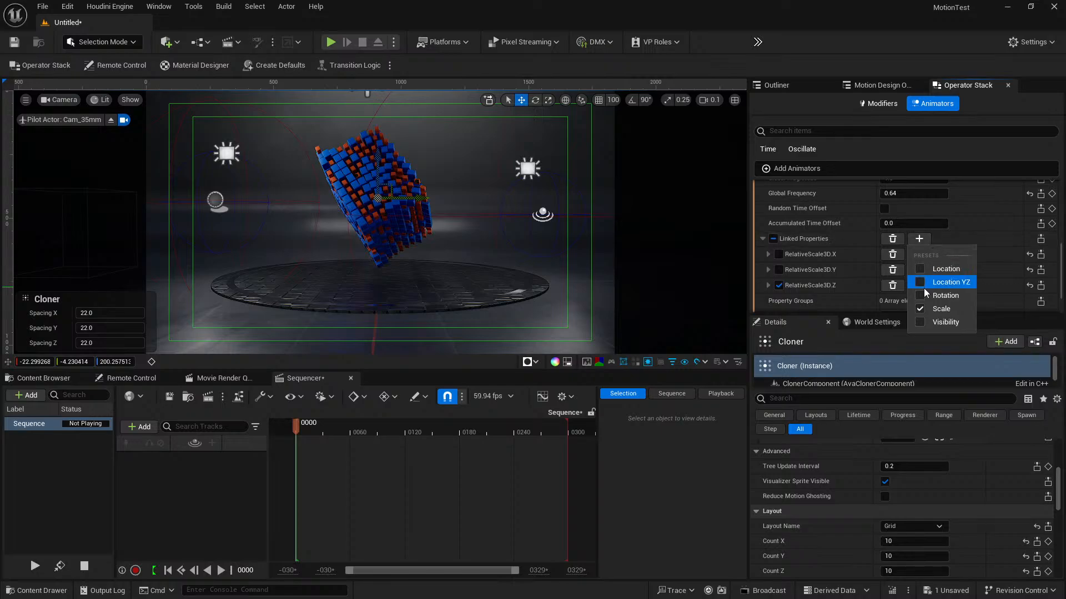
{"action": "left_click", "coordinate": [921, 322]}
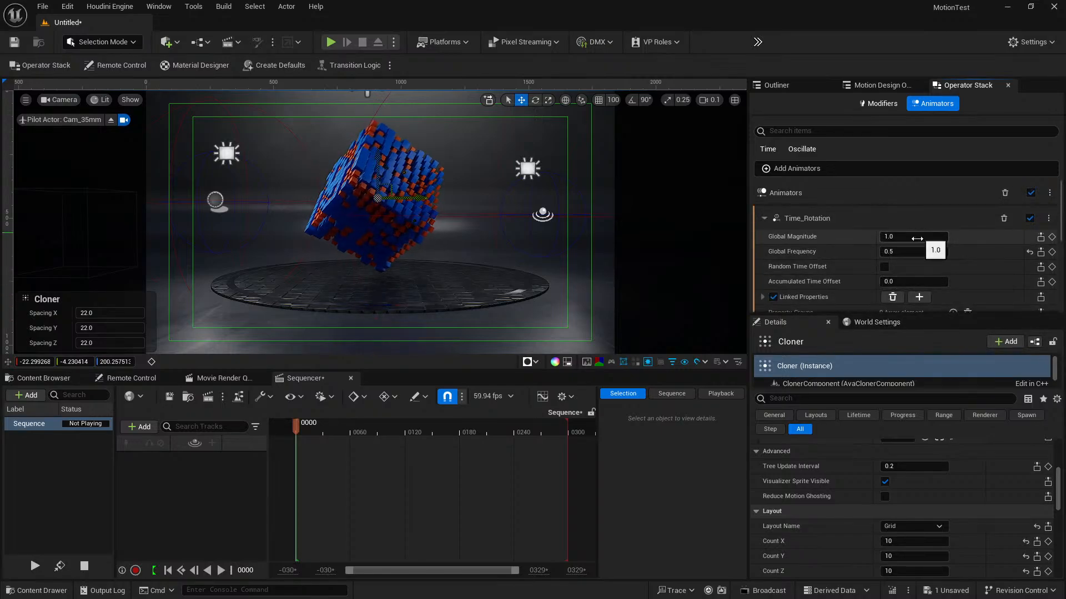
Step: Check the Time Source Name options of the Oscillate_Visibility animator and keep World selected
{"action": "scroll", "coordinate": [829, 289], "scroll_direction": "down", "scroll_amount": 3}
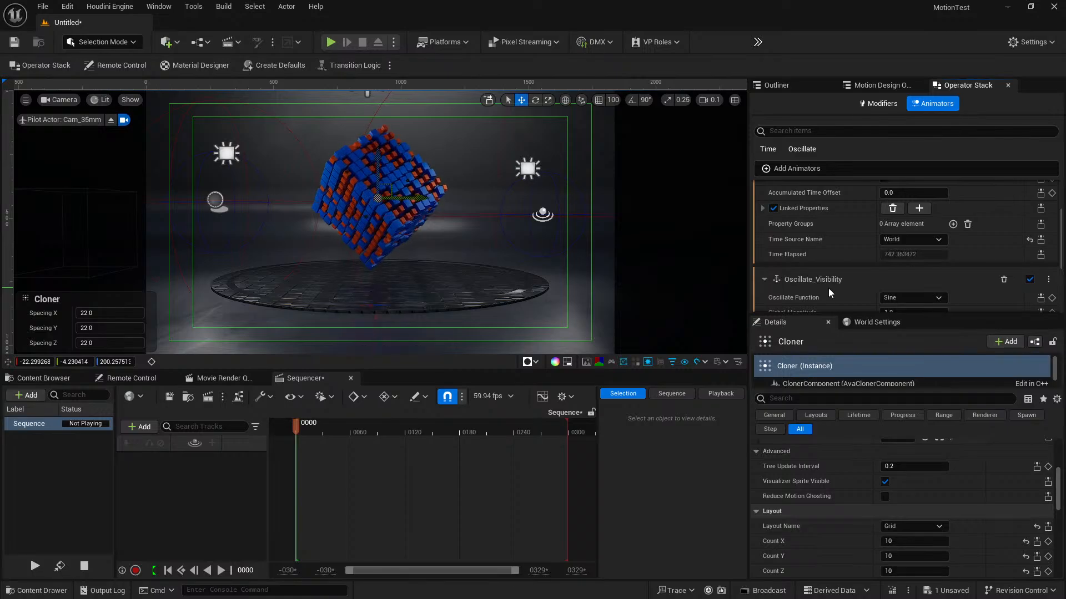
{"action": "scroll", "coordinate": [826, 265], "scroll_direction": "down", "scroll_amount": 3}
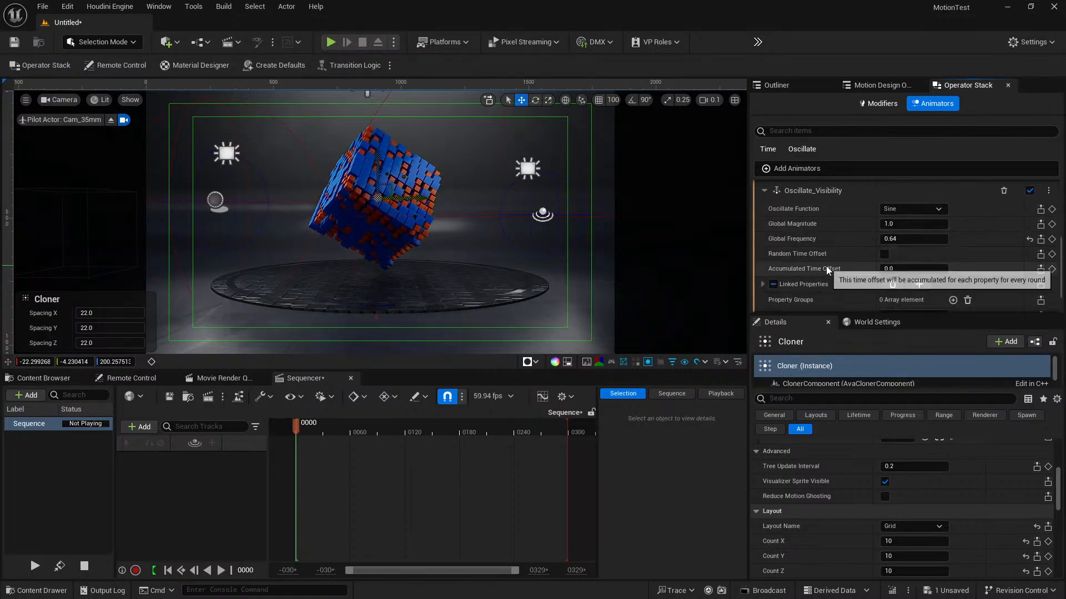
{"action": "scroll", "coordinate": [826, 265], "scroll_direction": "down", "scroll_amount": 2}
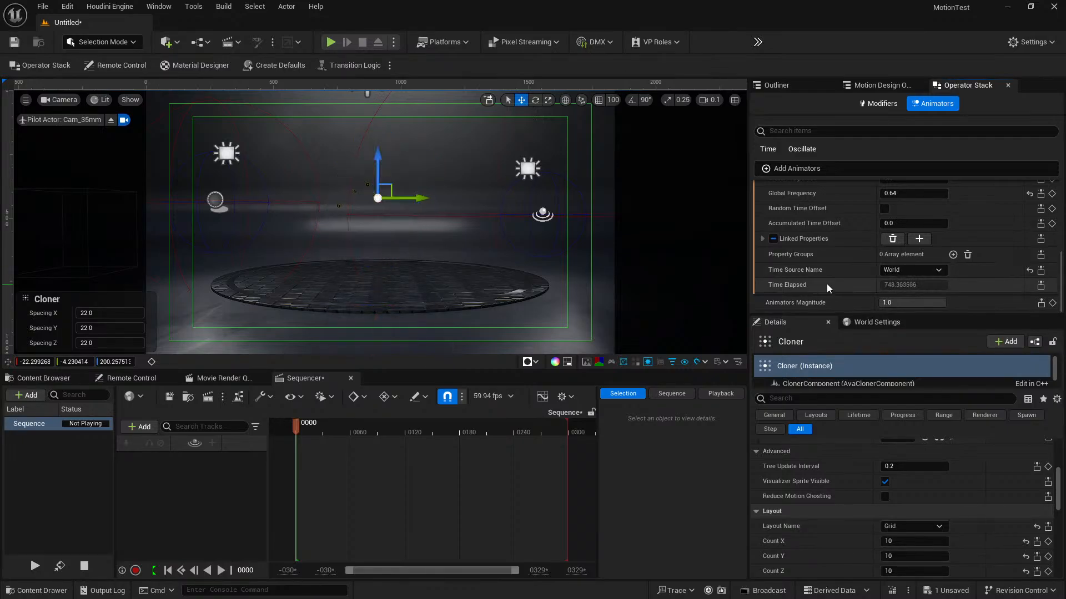
{"action": "left_click", "coordinate": [924, 271]}
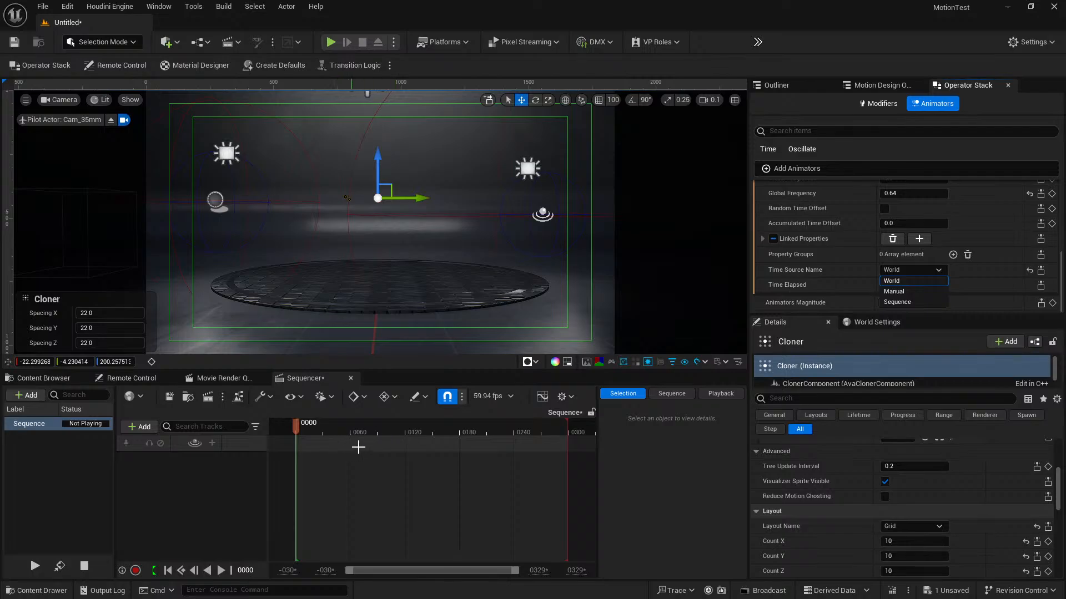
{"action": "left_click", "coordinate": [904, 284]}
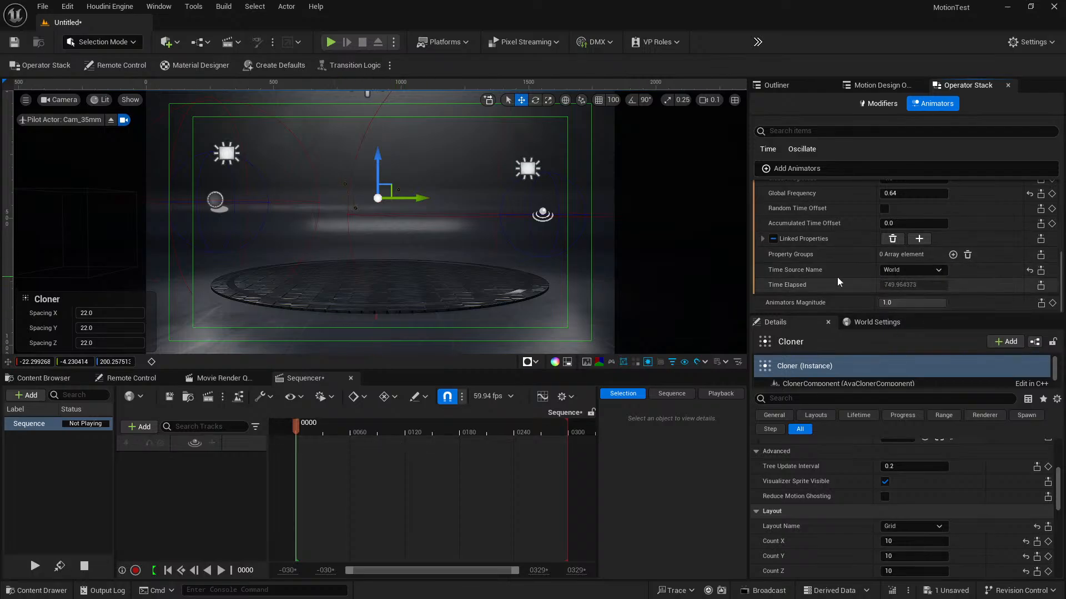
Step: Expand the Visible linked property and examine its magnitude, amplitude and frequency settings alongside the animator's global settings
{"action": "left_click", "coordinate": [763, 239]}
{"action": "scroll", "coordinate": [844, 275], "scroll_direction": "down", "scroll_amount": 1}
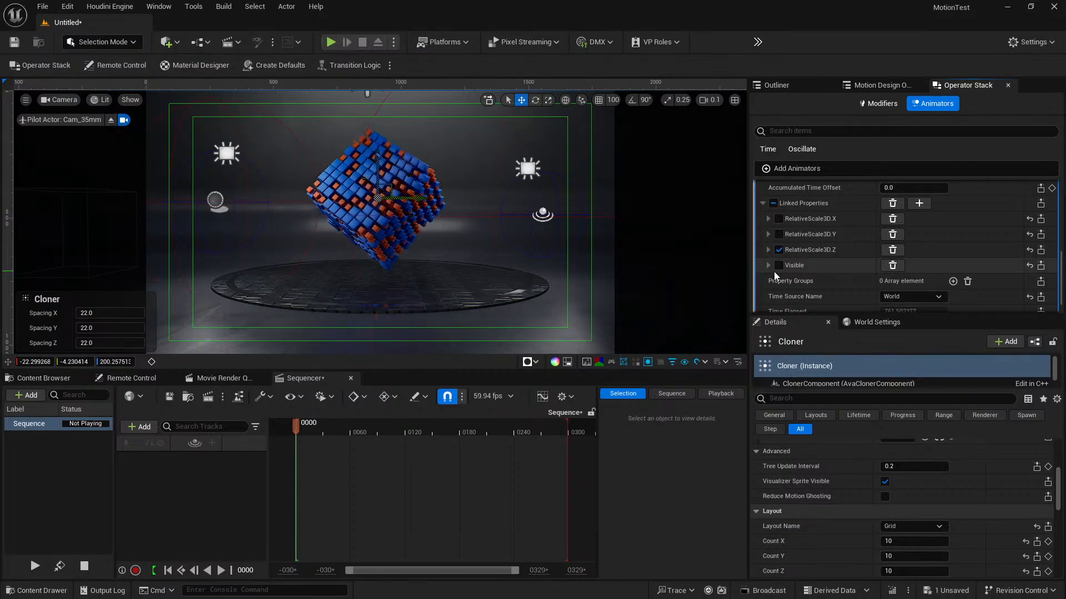
{"action": "left_click", "coordinate": [768, 266]}
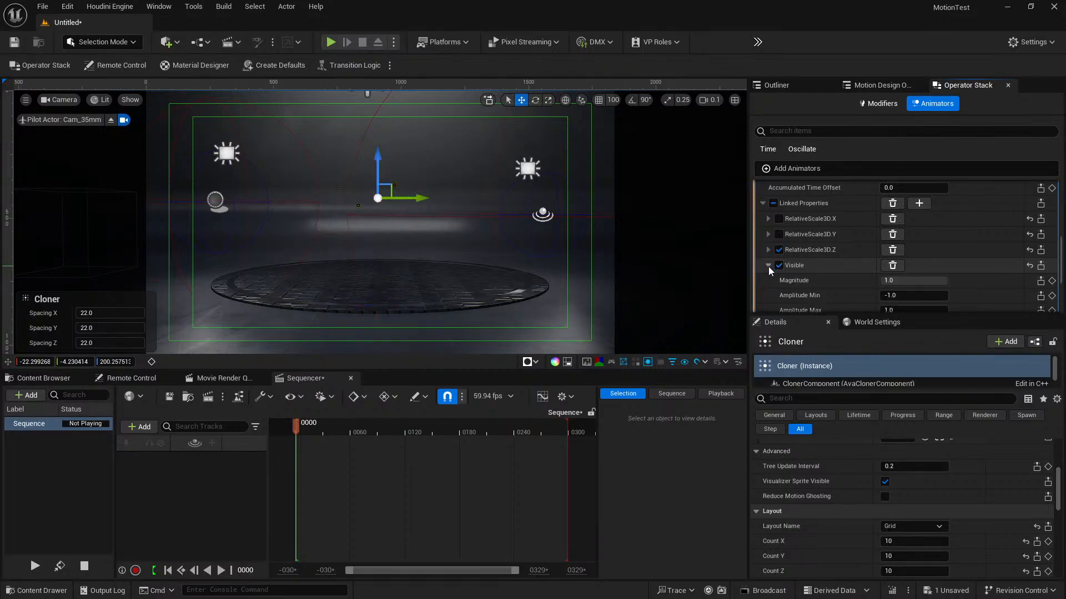
{"action": "scroll", "coordinate": [818, 241], "scroll_direction": "down", "scroll_amount": 2}
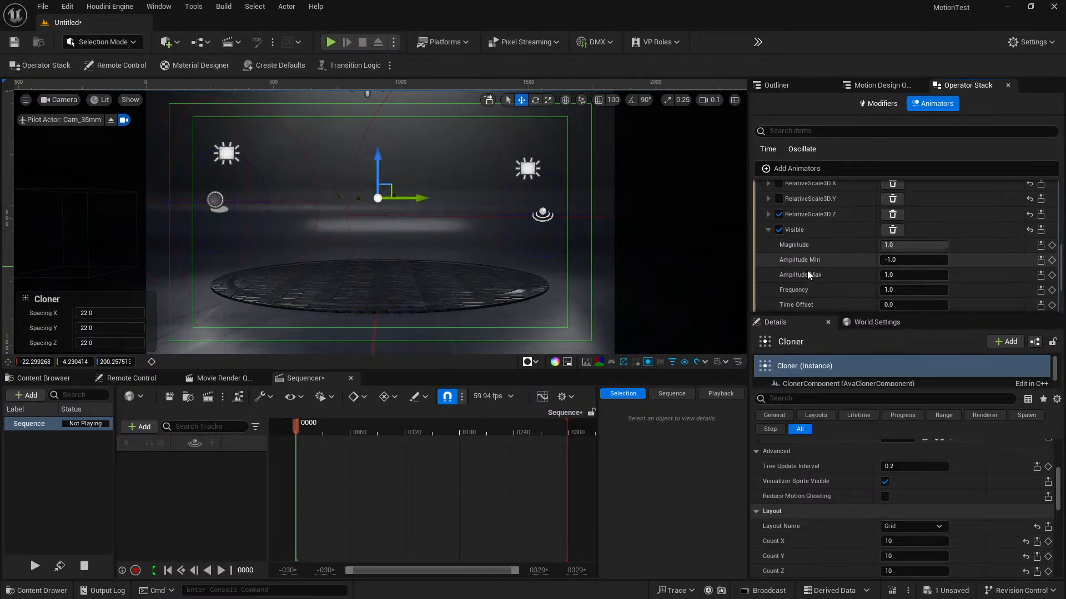
{"action": "scroll", "coordinate": [830, 293], "scroll_direction": "up", "scroll_amount": 1}
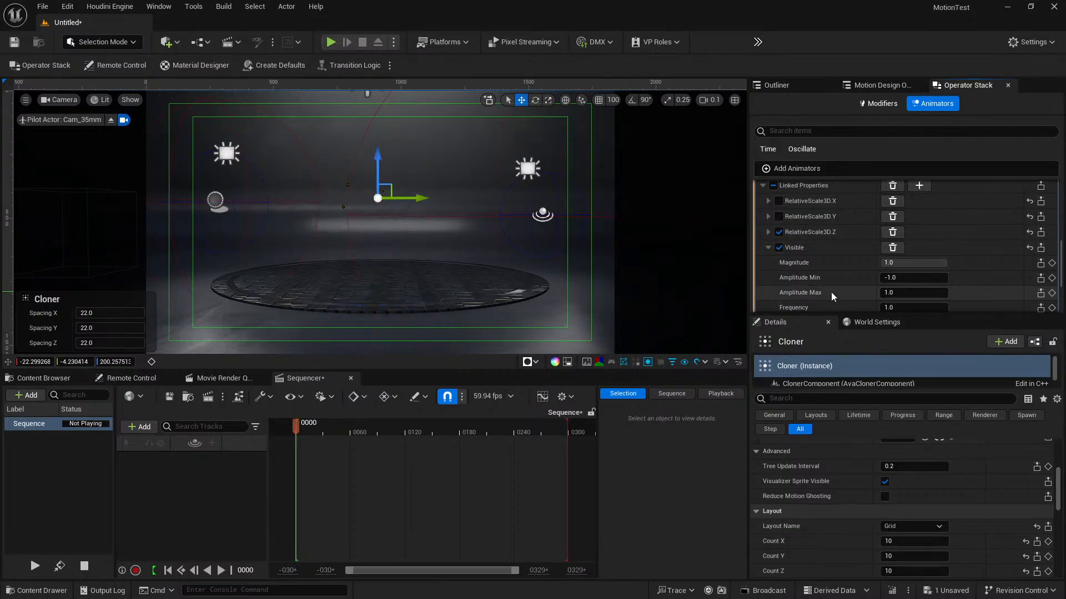
{"action": "scroll", "coordinate": [831, 291], "scroll_direction": "up", "scroll_amount": 5}
{"action": "scroll", "coordinate": [832, 288], "scroll_direction": "up", "scroll_amount": 1}
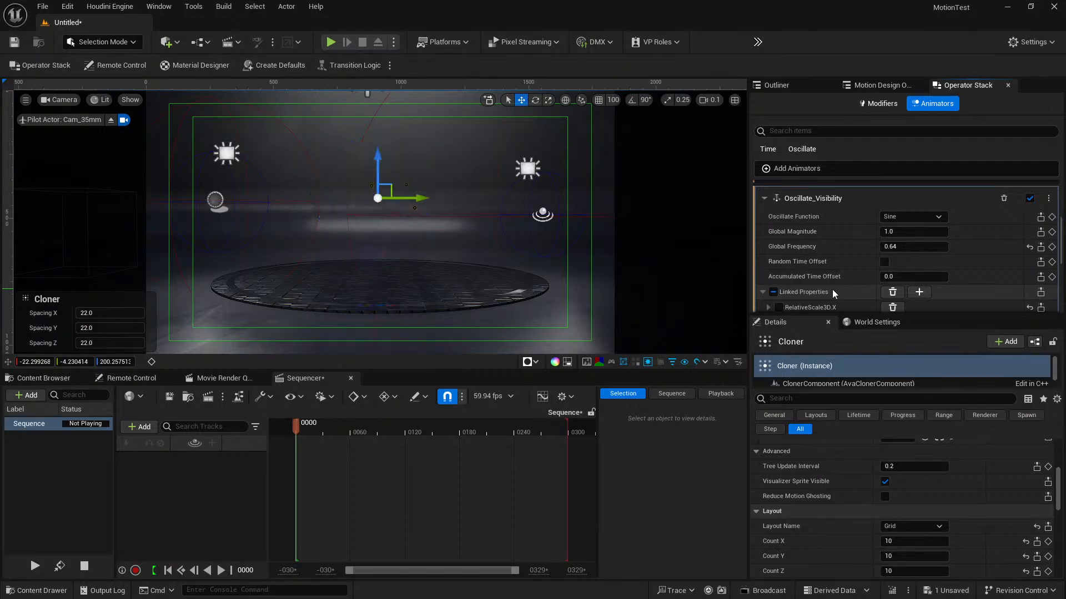
{"action": "scroll", "coordinate": [832, 288], "scroll_direction": "down", "scroll_amount": 5}
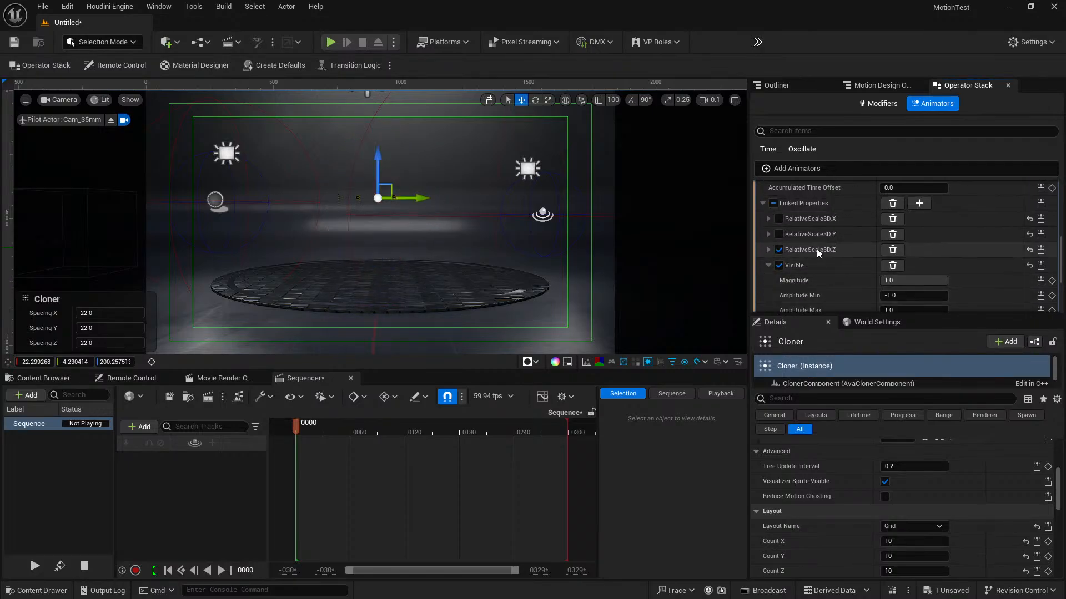
Step: Disable the Visible linked property and remove it from the oscillate animator
{"action": "left_click", "coordinate": [778, 266]}
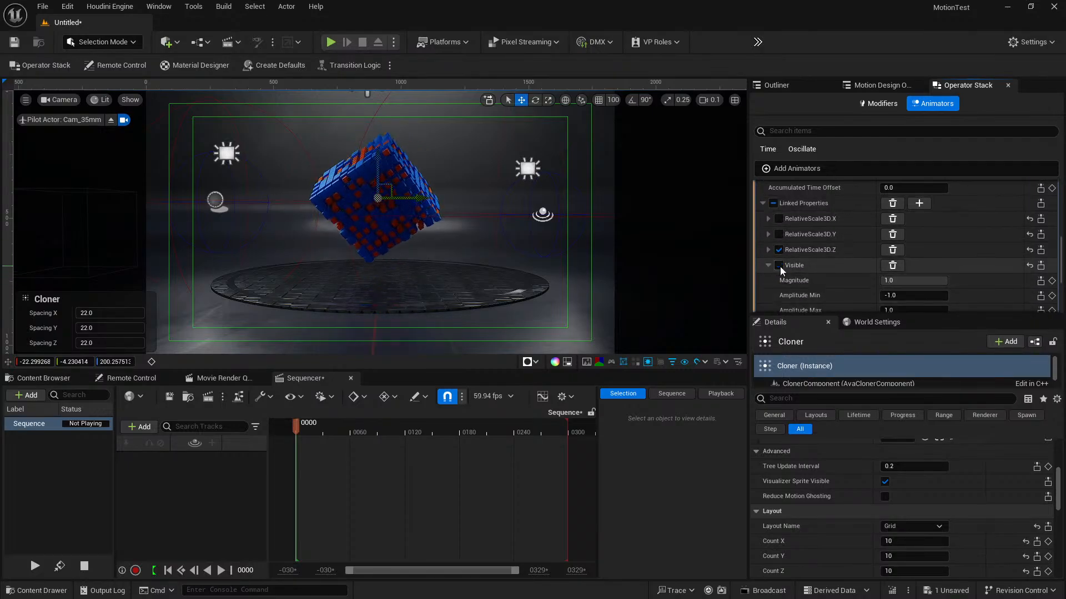
{"action": "left_click", "coordinate": [891, 267]}
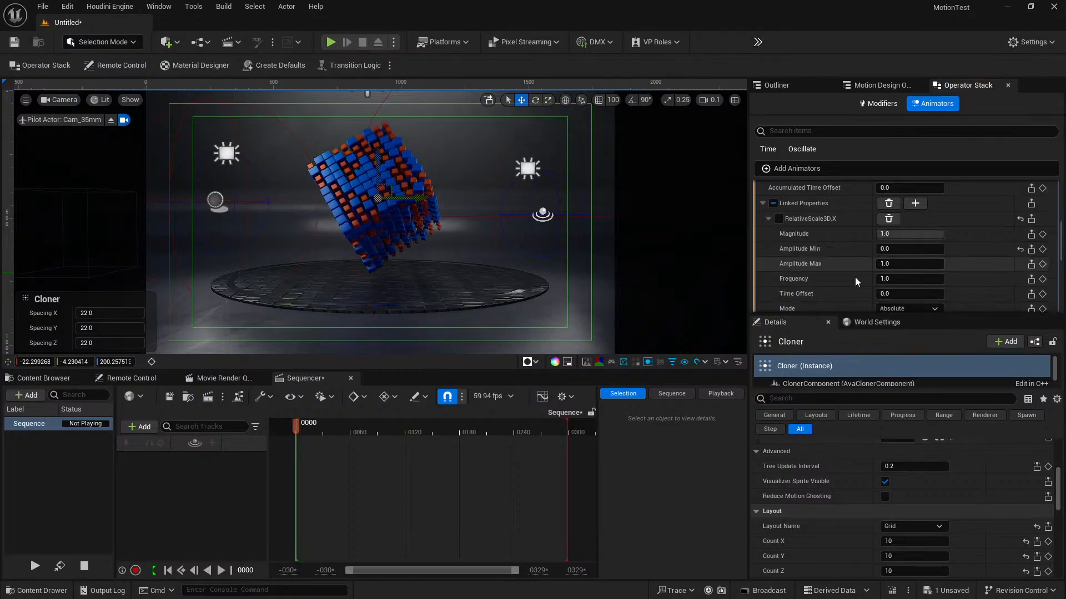
Step: Set the RelativeScale3D.Z linked property's Amplitude Min to 0.44 and Amplitude Max to about 1.64
{"action": "scroll", "coordinate": [922, 258], "scroll_direction": "up", "scroll_amount": 1}
{"action": "scroll", "coordinate": [911, 265], "scroll_direction": "up", "scroll_amount": 2}
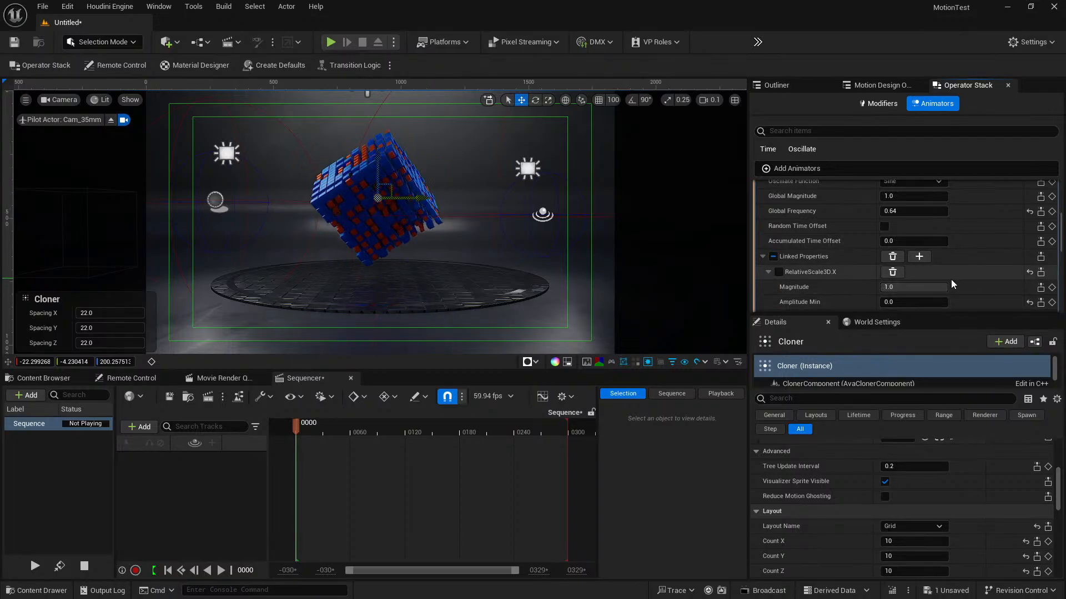
{"action": "scroll", "coordinate": [955, 281], "scroll_direction": "down", "scroll_amount": 3}
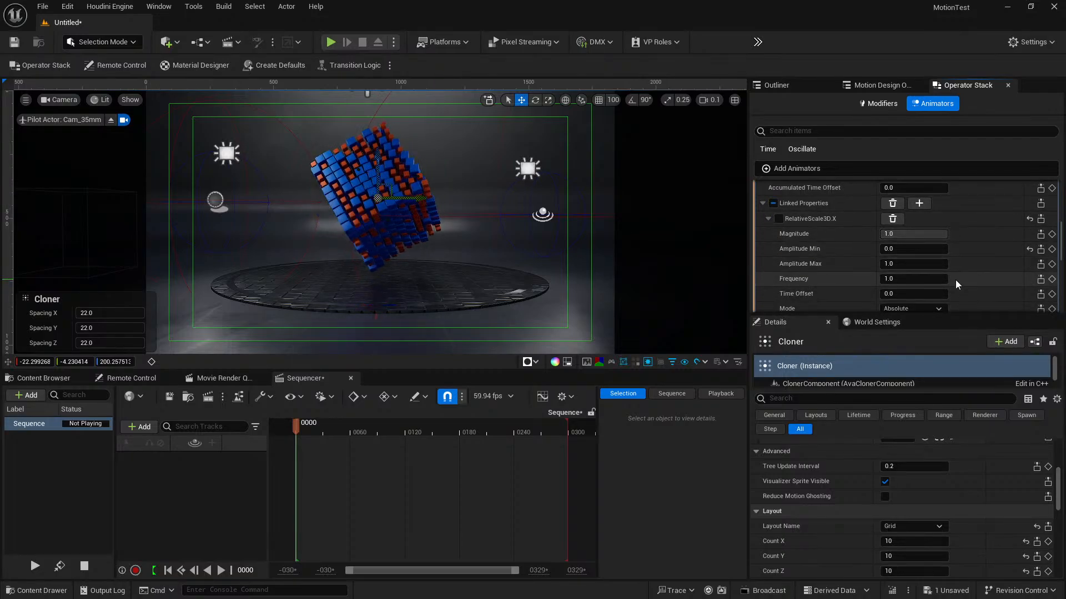
{"action": "scroll", "coordinate": [955, 279], "scroll_direction": "down", "scroll_amount": 6}
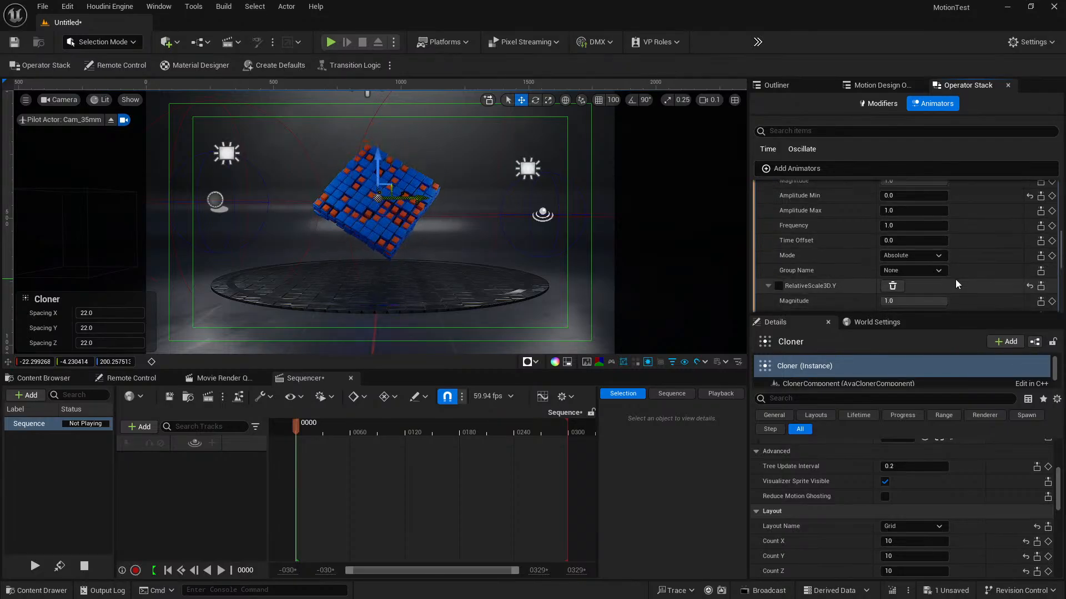
{"action": "scroll", "coordinate": [955, 278], "scroll_direction": "down", "scroll_amount": 6}
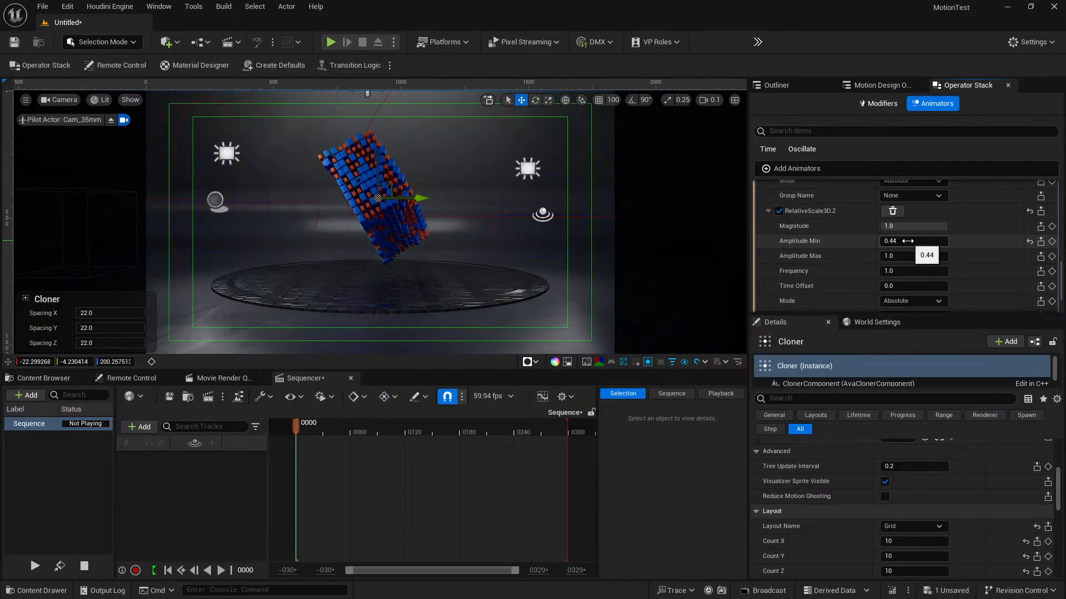
{"action": "left_click_drag", "start_coordinate": [897, 256], "coordinate": [912, 256]}
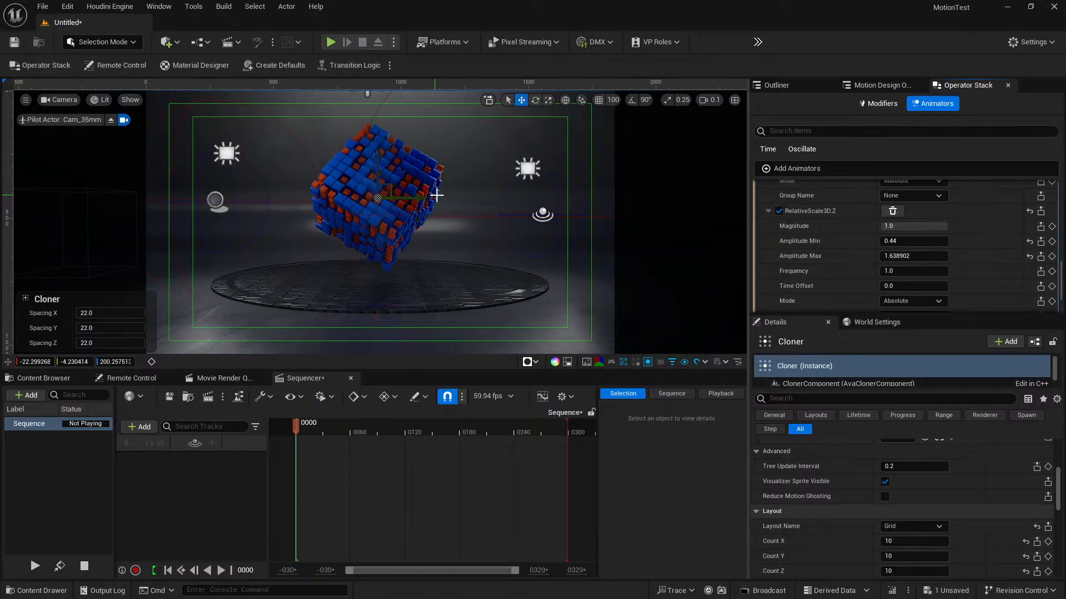
Step: Turn the Time_Rotation animator off and back on, and do the same for the whole Animators stack
{"action": "scroll", "coordinate": [844, 284], "scroll_direction": "up", "scroll_amount": 8}
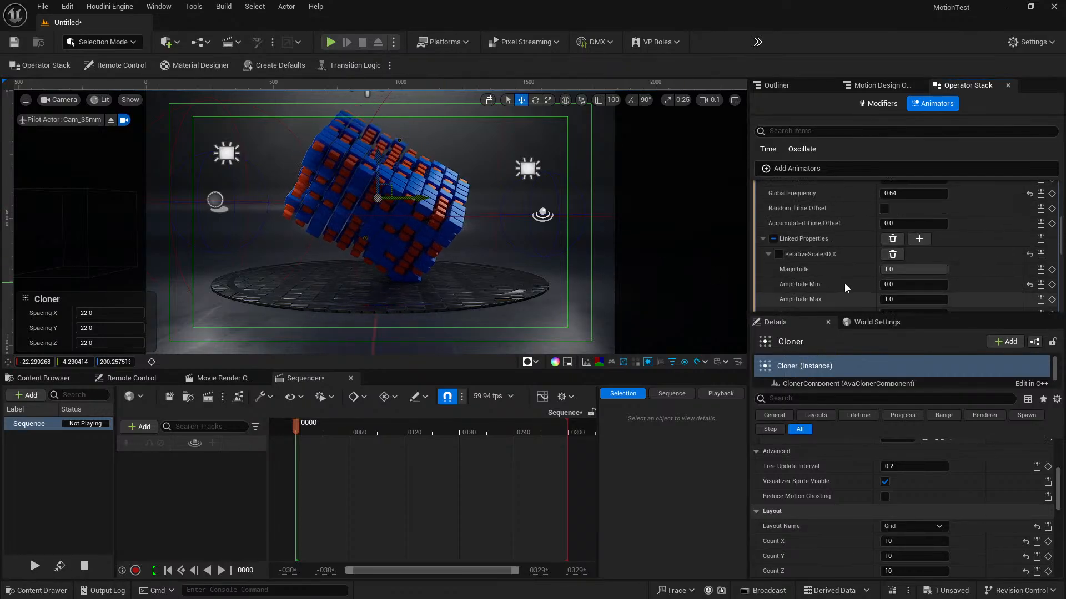
{"action": "scroll", "coordinate": [844, 282], "scroll_direction": "up", "scroll_amount": 4}
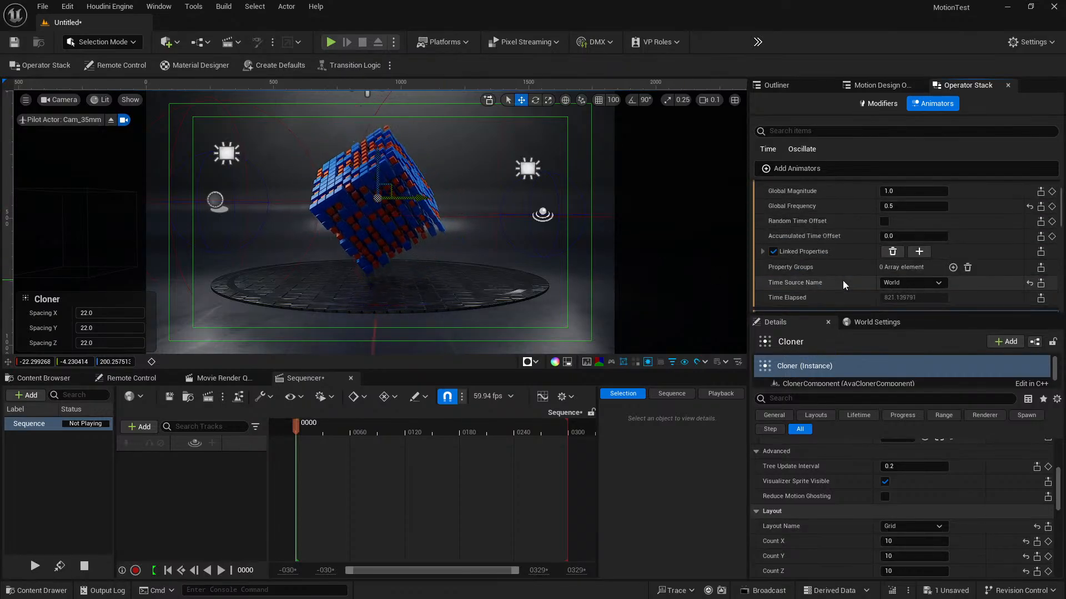
{"action": "scroll", "coordinate": [843, 281], "scroll_direction": "up", "scroll_amount": 2}
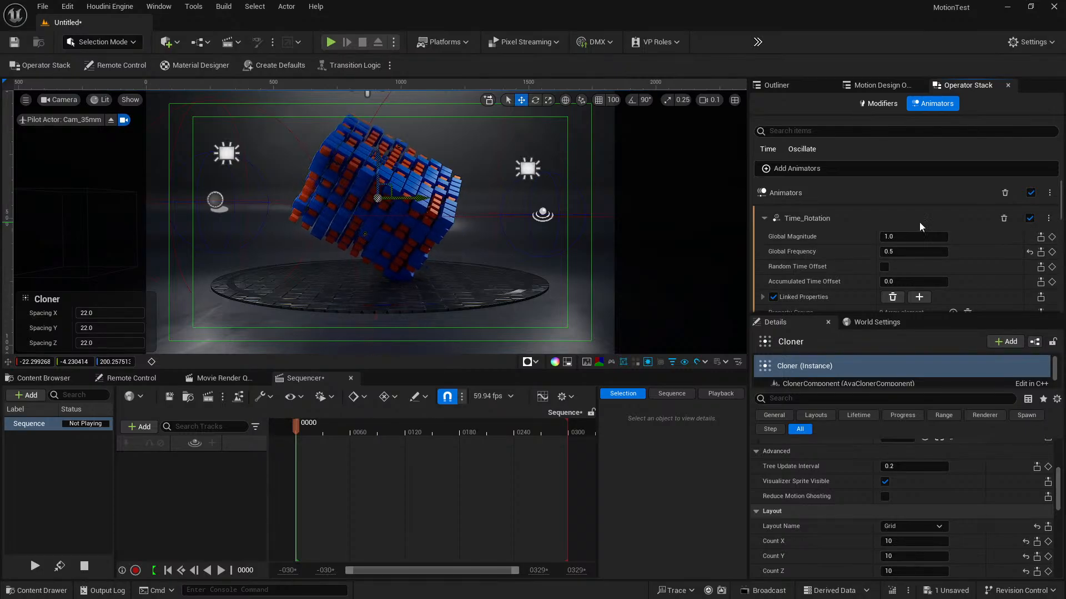
{"action": "left_click", "coordinate": [1029, 218]}
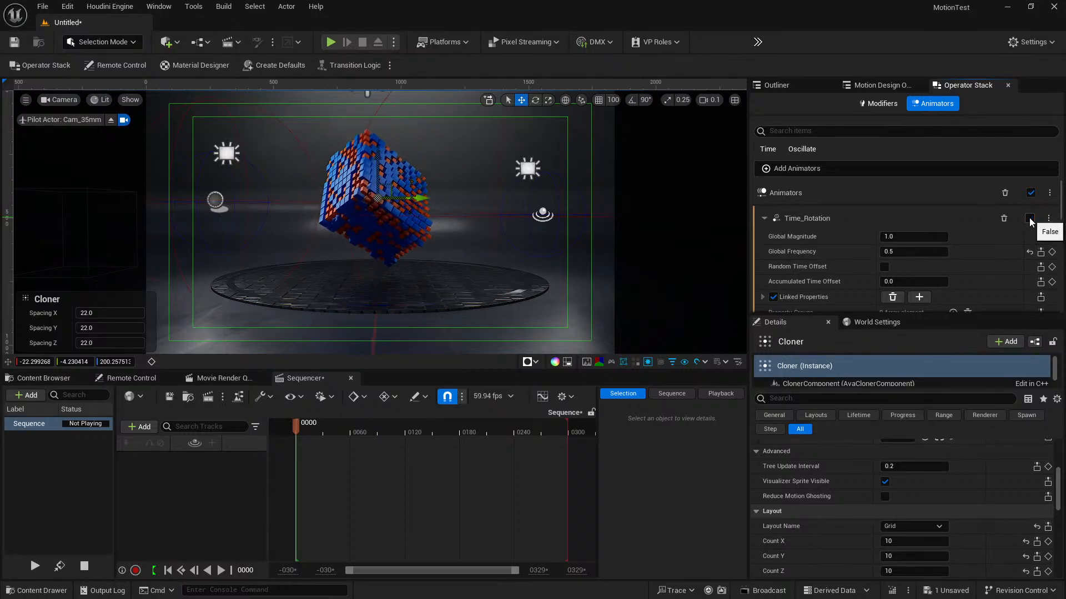
{"action": "left_click", "coordinate": [1029, 219]}
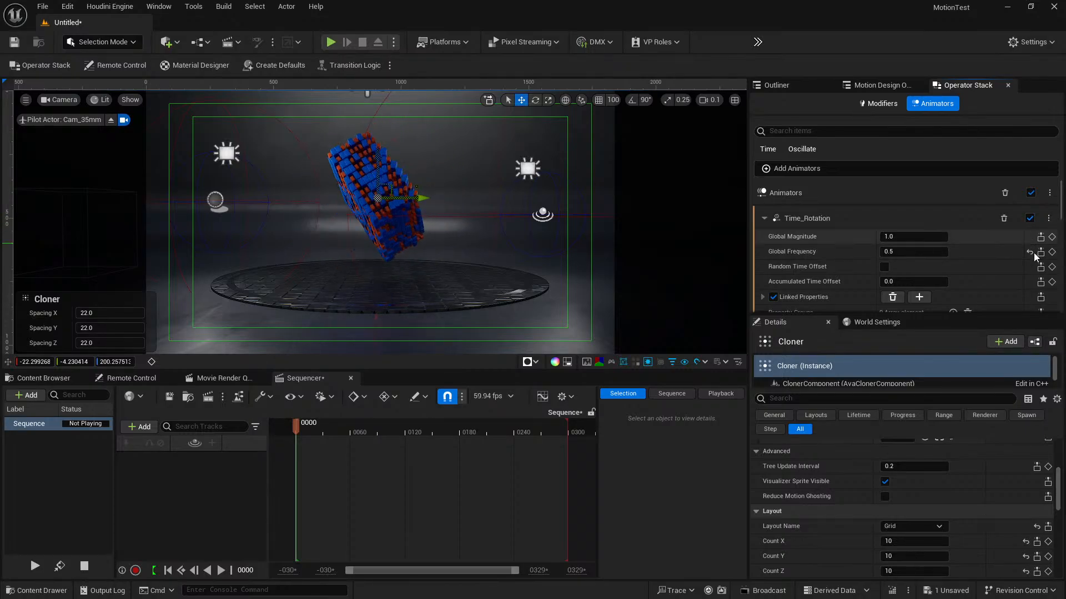
{"action": "left_click", "coordinate": [1030, 193]}
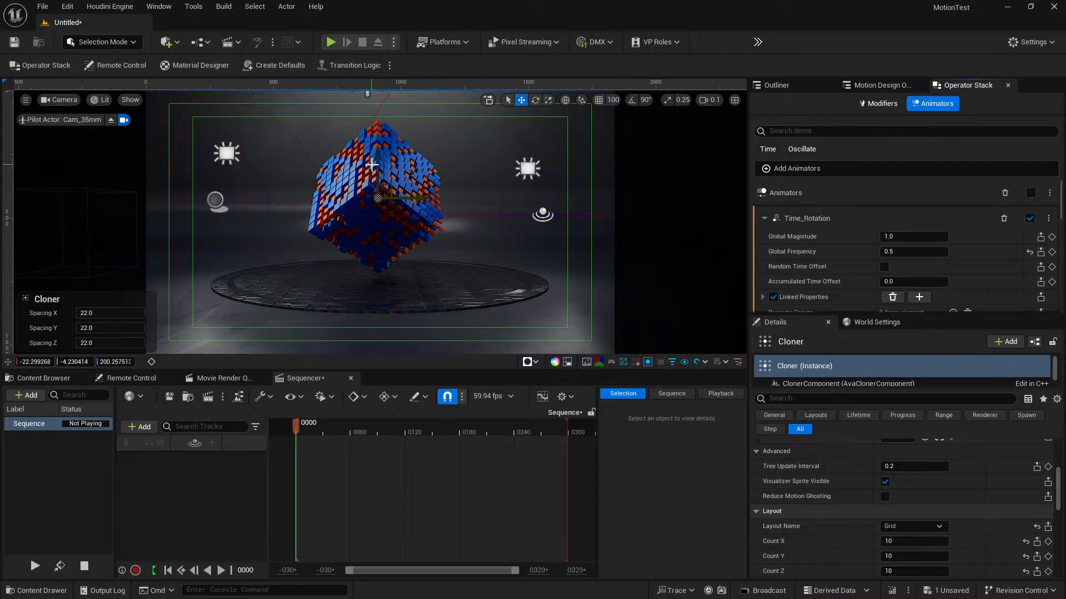
{"action": "left_click", "coordinate": [1030, 193]}
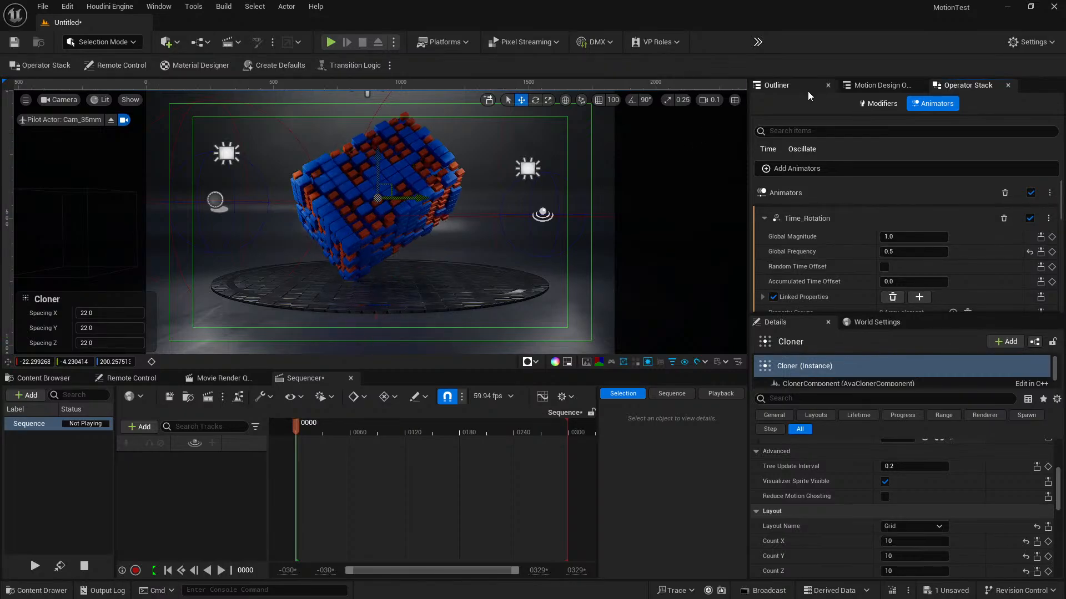
Step: Select the Right_Fill light under Studio_Lights and add a Bounce animator with the Location preset
{"action": "left_click", "coordinate": [879, 85]}
{"action": "scroll", "coordinate": [901, 253], "scroll_direction": "down", "scroll_amount": 2}
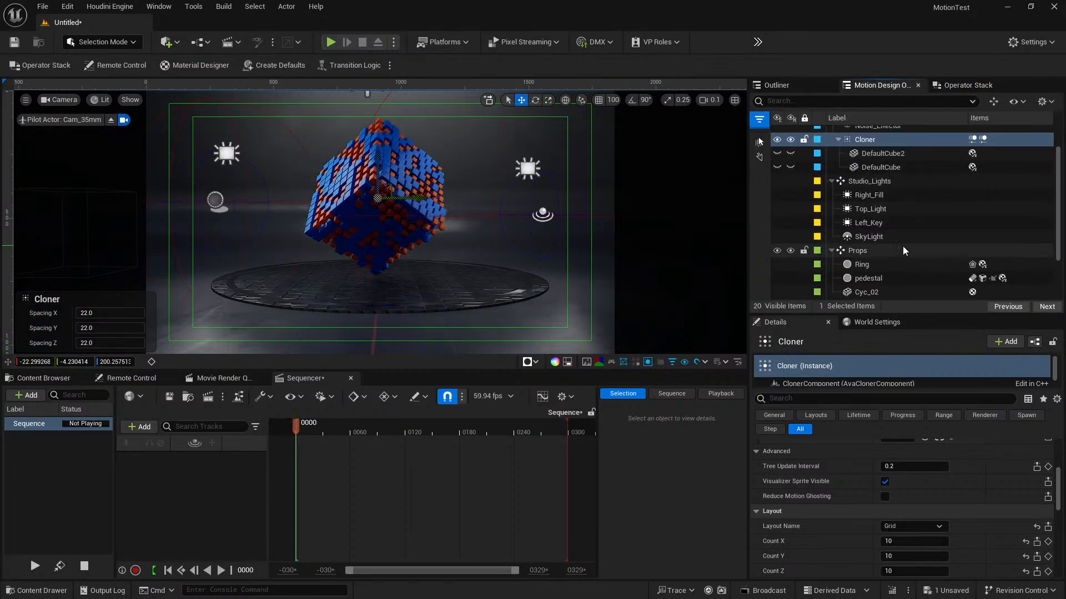
{"action": "left_click", "coordinate": [869, 198]}
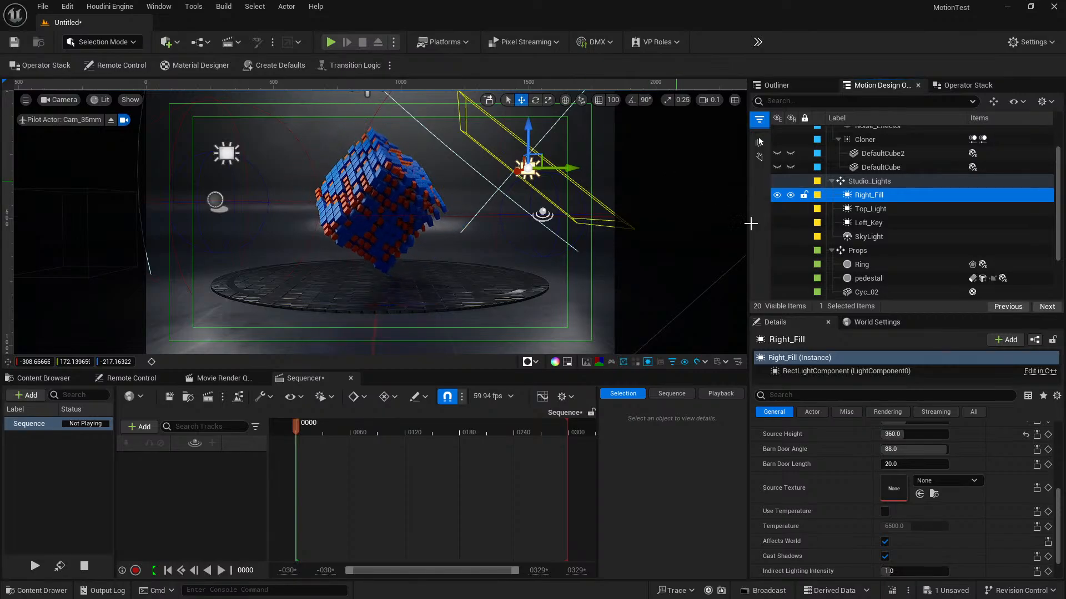
{"action": "left_click", "coordinate": [874, 210]}
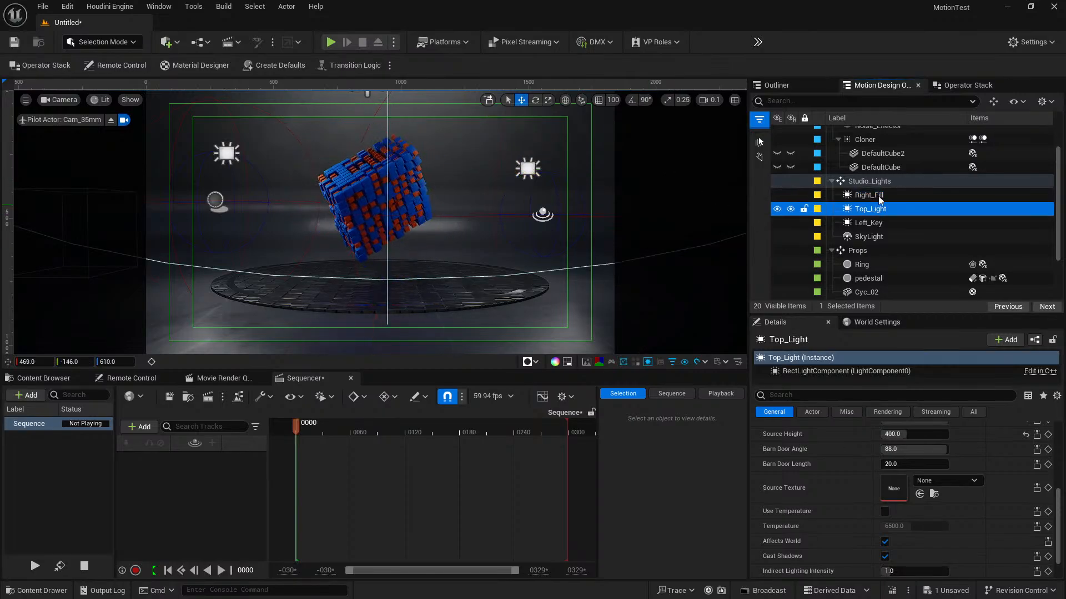
{"action": "left_click", "coordinate": [877, 198]}
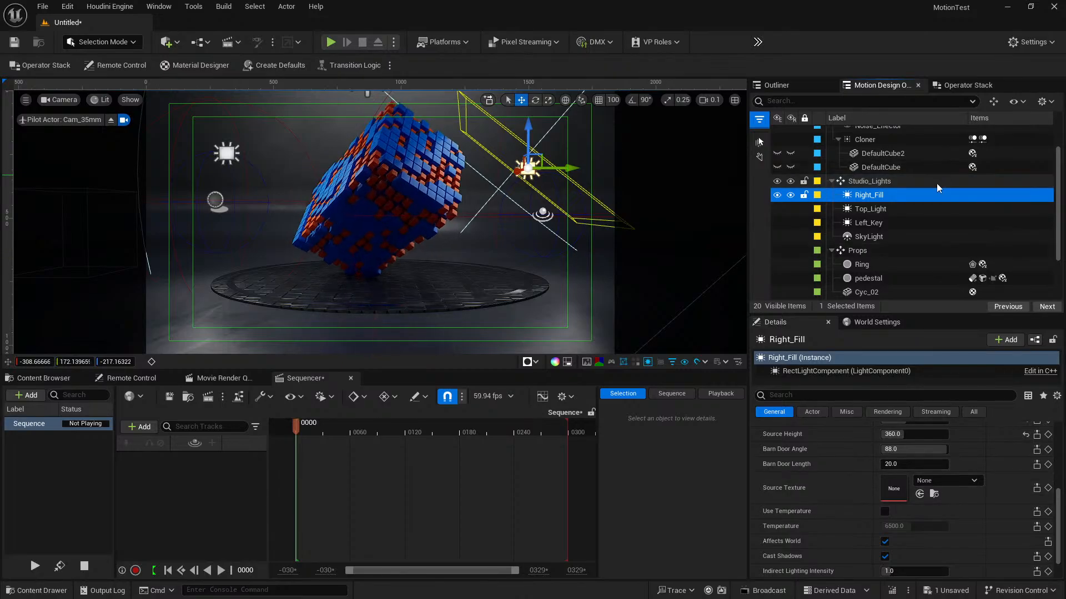
{"action": "left_click", "coordinate": [964, 85]}
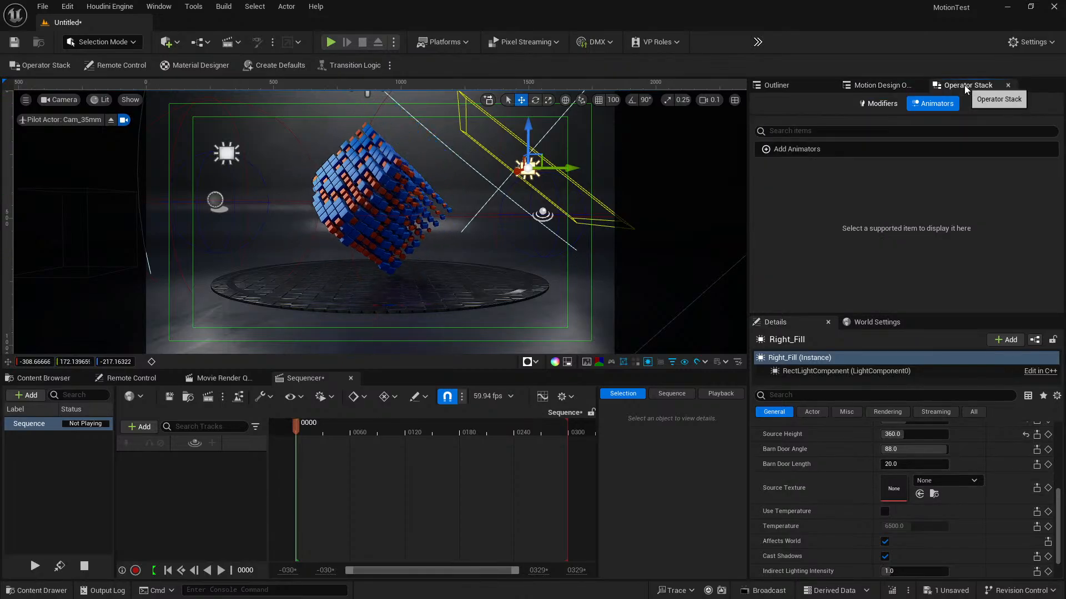
{"action": "left_click", "coordinate": [791, 149]}
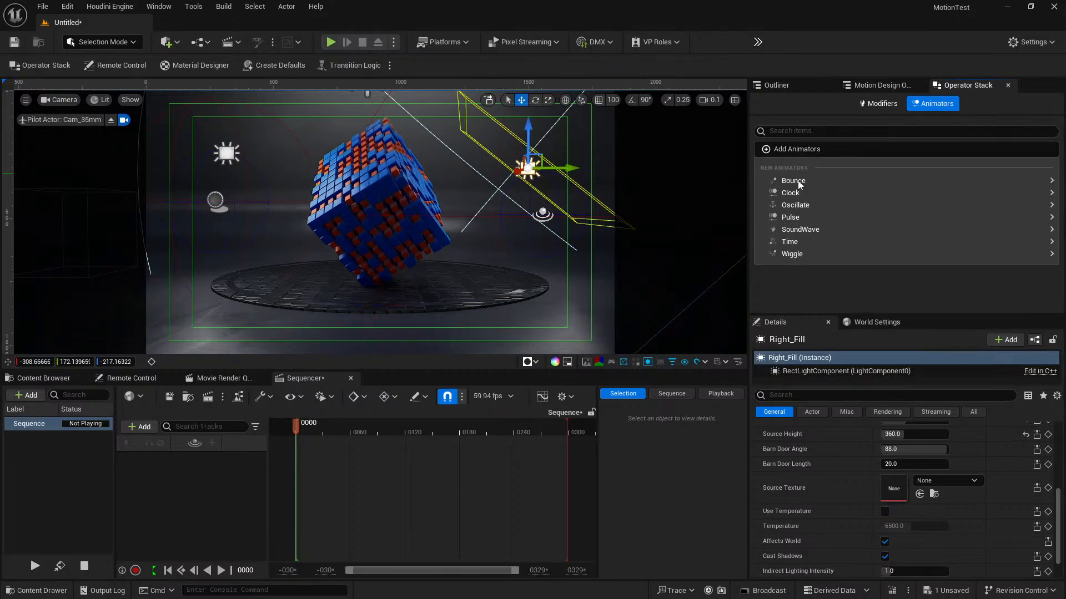
{"action": "mouse_move", "coordinate": [800, 183]}
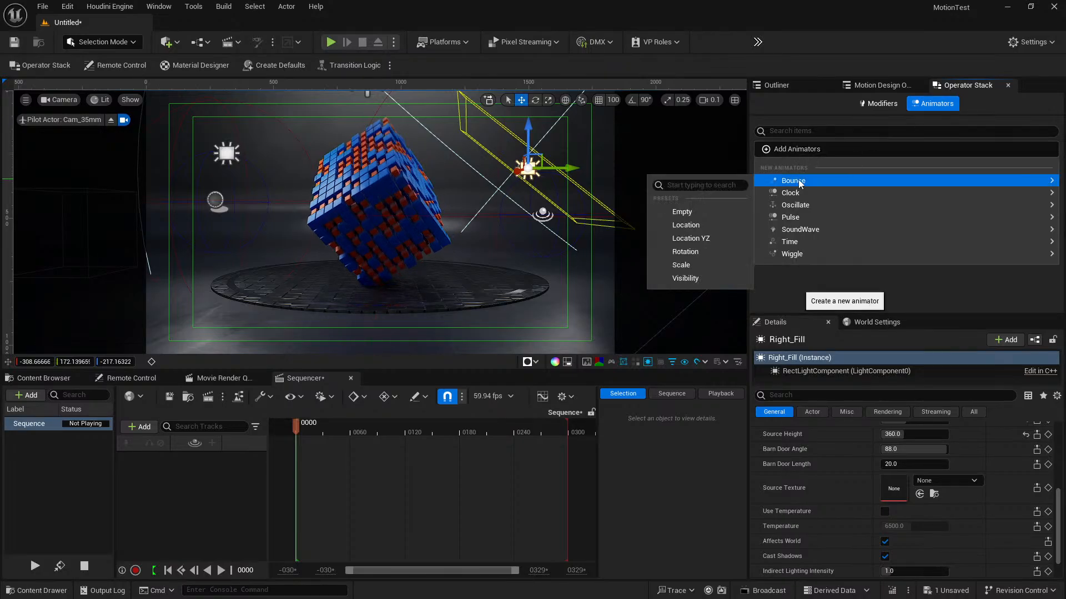
{"action": "left_click", "coordinate": [699, 227]}
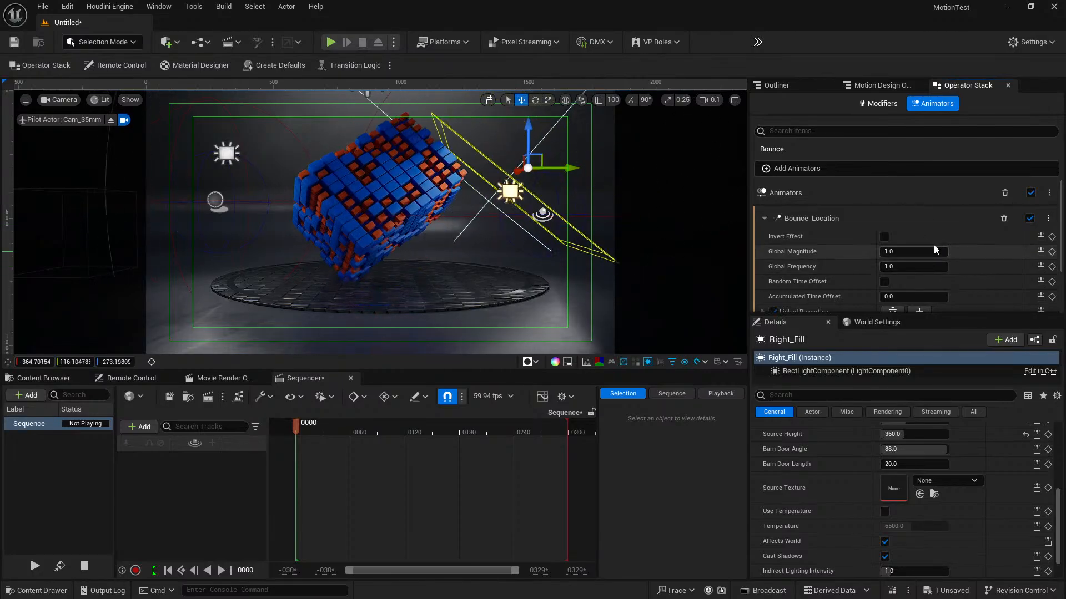
Step: Switch the bounce animator's RelativeLocation.Y linked property off and back on, and disable RelativeLocation.Z
{"action": "scroll", "coordinate": [935, 266], "scroll_direction": "down", "scroll_amount": 3}
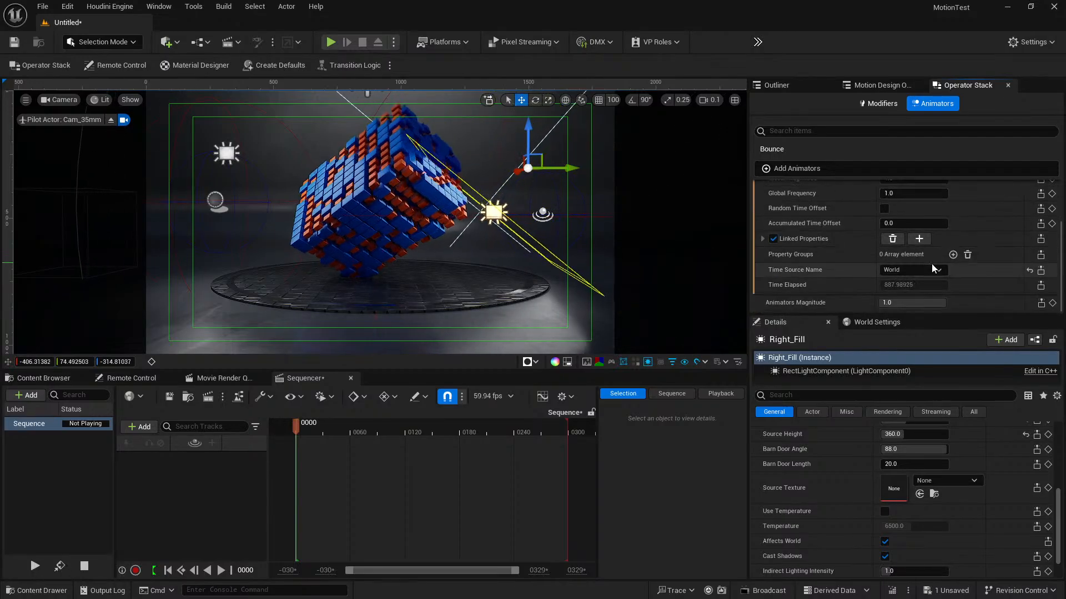
{"action": "left_click", "coordinate": [763, 239]}
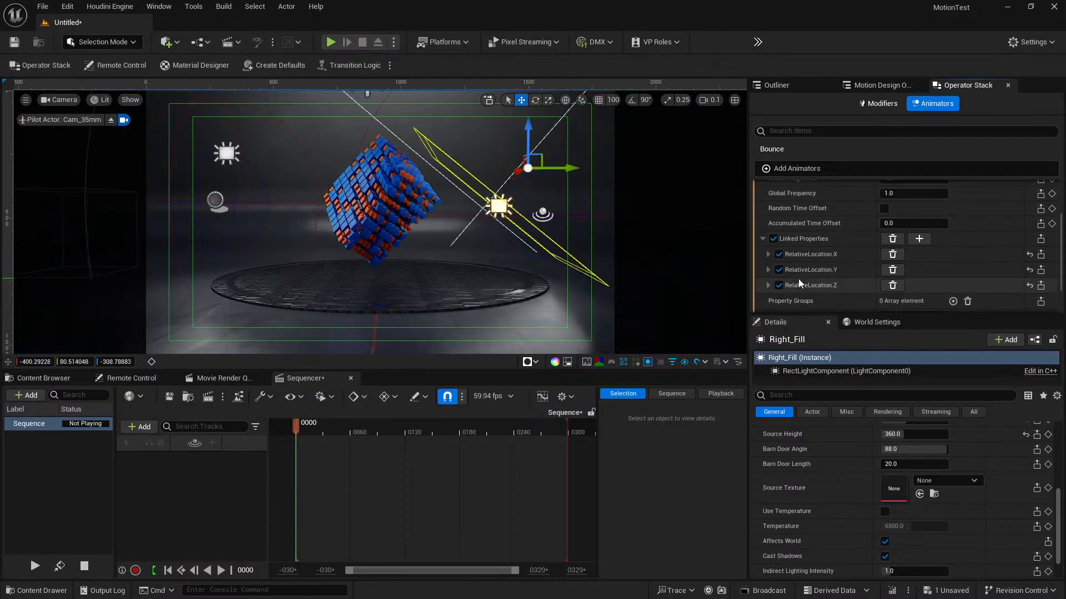
{"action": "left_click", "coordinate": [780, 269]}
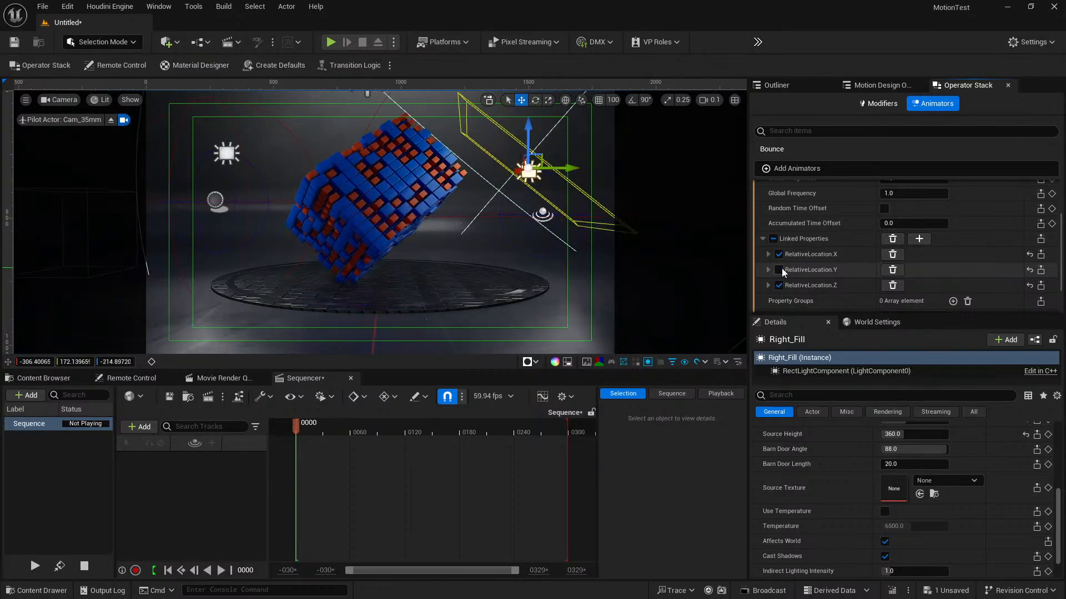
{"action": "left_click", "coordinate": [781, 270]}
{"action": "left_click", "coordinate": [779, 285]}
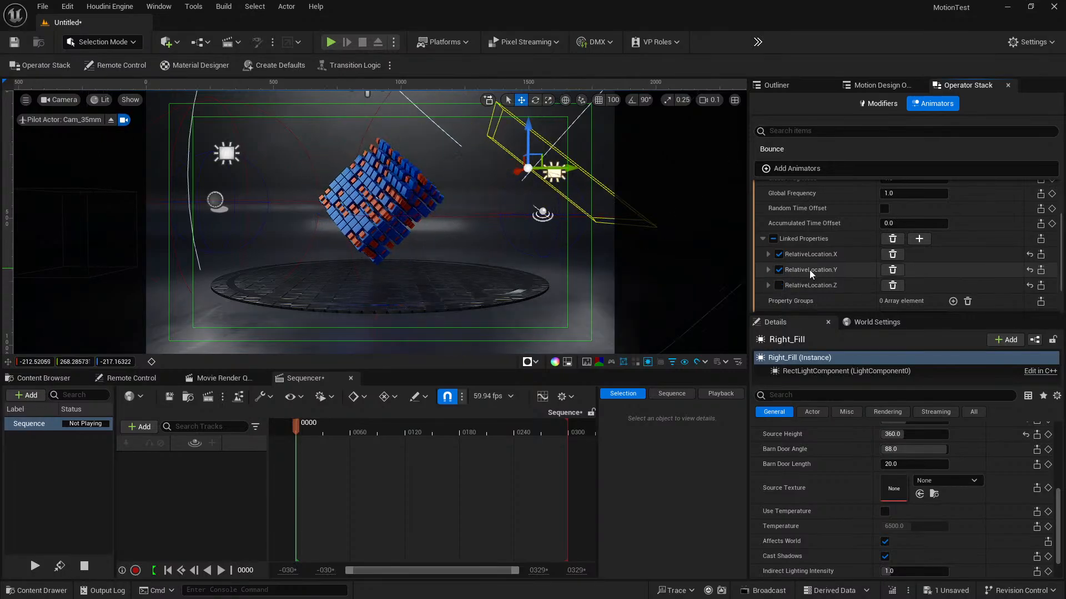
Step: Set the RelativeLocation.Y linked property's Amplitude Min to about -240.87 and Amplitude Max to about 16.9
{"action": "left_click", "coordinate": [768, 270]}
{"action": "scroll", "coordinate": [843, 291], "scroll_direction": "down", "scroll_amount": 3}
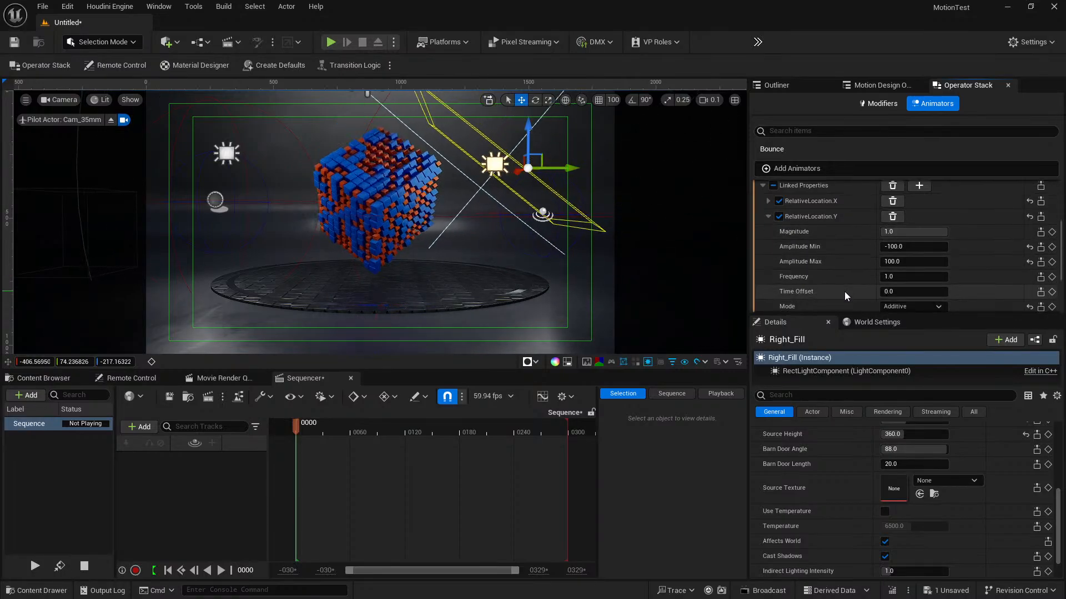
{"action": "mouse_move", "coordinate": [913, 244]}
{"action": "left_mouse_down"}
{"action": "mouse_move", "coordinate": [977, 244]}
{"action": "mouse_move", "coordinate": [919, 244]}
{"action": "mouse_move", "coordinate": [930, 243]}
{"action": "mouse_move", "coordinate": [880, 228]}
{"action": "mouse_move", "coordinate": [906, 228]}
{"action": "left_mouse_up"}
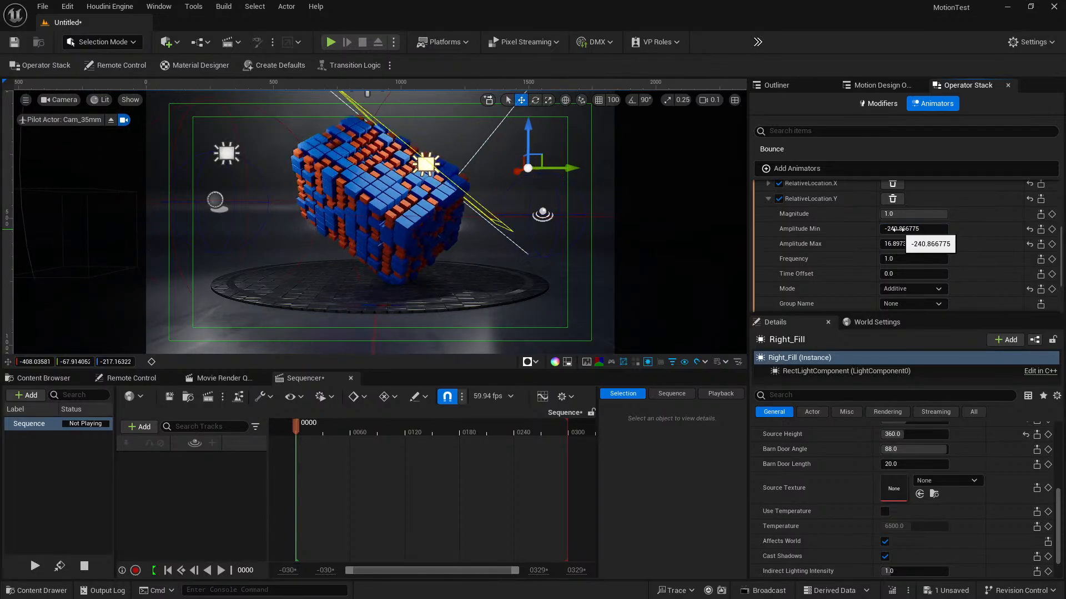
{"action": "scroll", "coordinate": [852, 270], "scroll_direction": "up", "scroll_amount": 2}
{"action": "scroll", "coordinate": [851, 265], "scroll_direction": "up", "scroll_amount": 3}
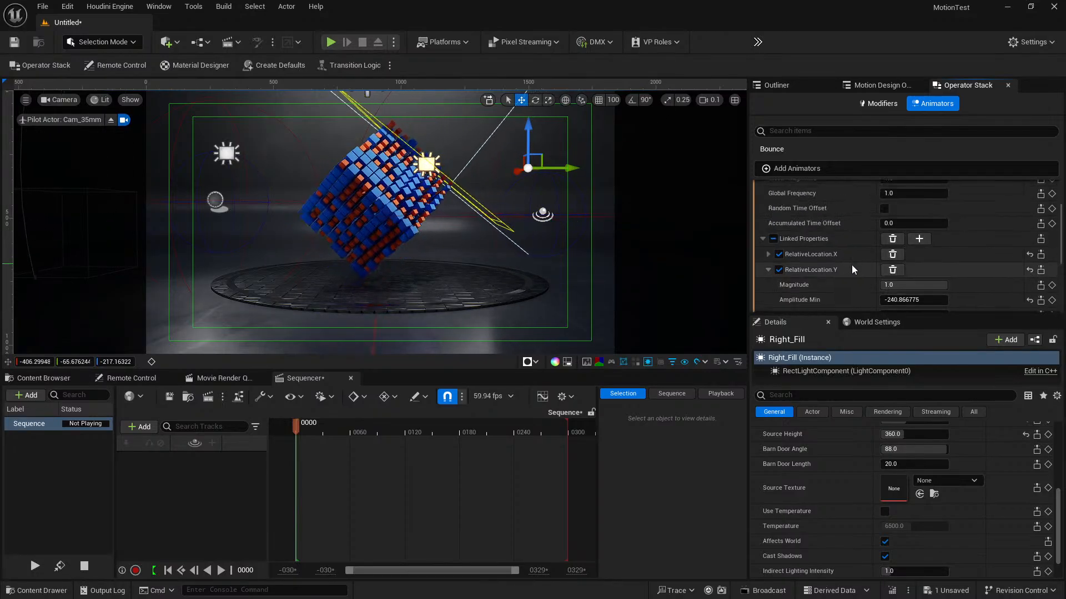
Step: Try an Oscillate animator with the Visibility preset on the SkyLight and remove it again
{"action": "left_click", "coordinate": [861, 86]}
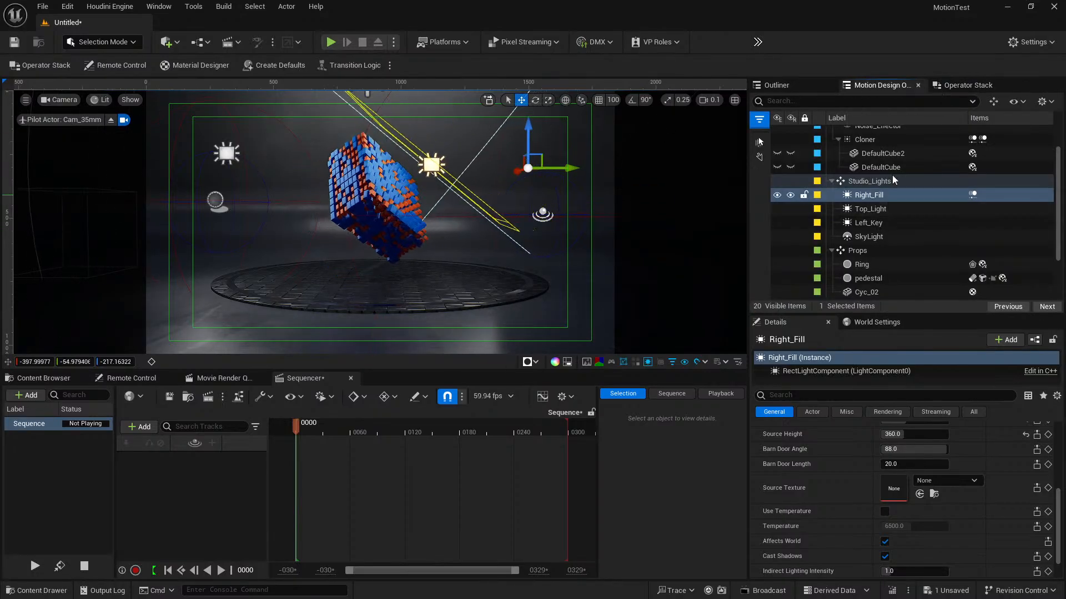
{"action": "scroll", "coordinate": [904, 274], "scroll_direction": "down", "scroll_amount": 1}
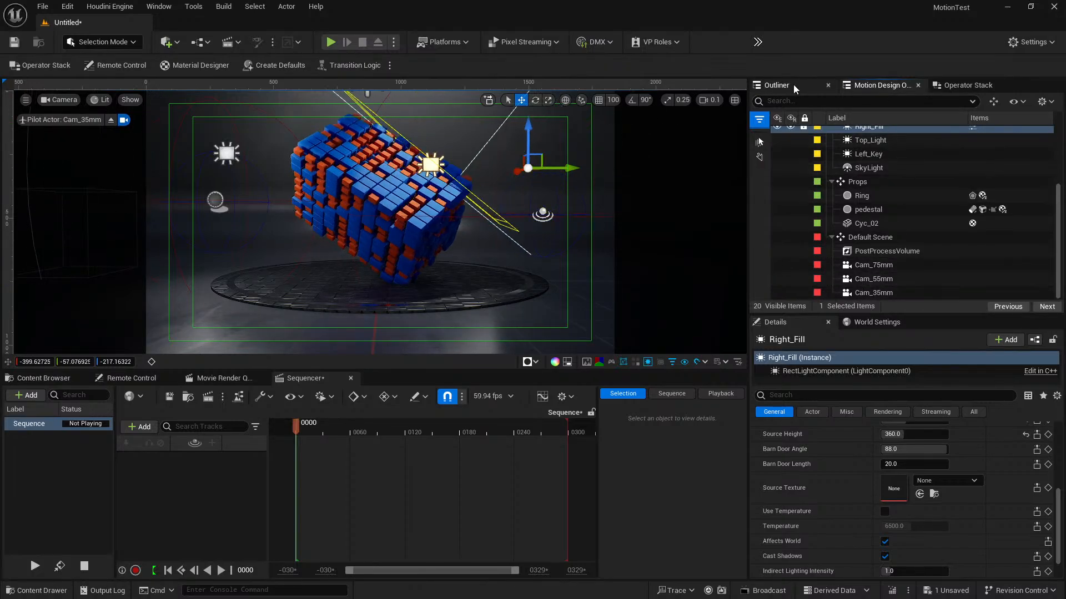
{"action": "left_click", "coordinate": [776, 85]}
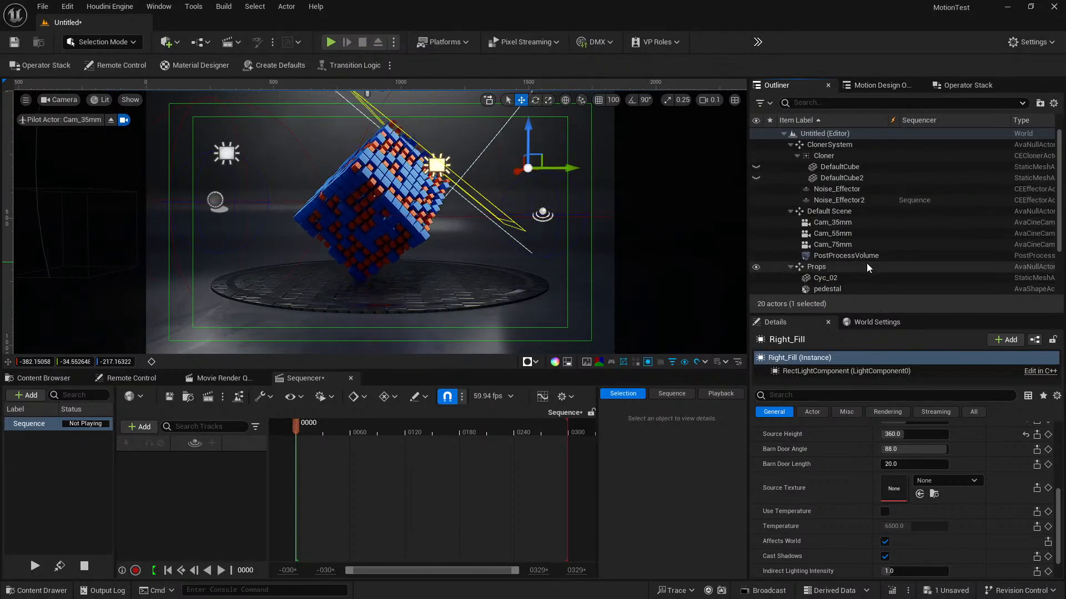
{"action": "scroll", "coordinate": [888, 261], "scroll_direction": "down", "scroll_amount": 1}
{"action": "scroll", "coordinate": [862, 267], "scroll_direction": "down", "scroll_amount": 1}
{"action": "scroll", "coordinate": [860, 267], "scroll_direction": "down", "scroll_amount": 4}
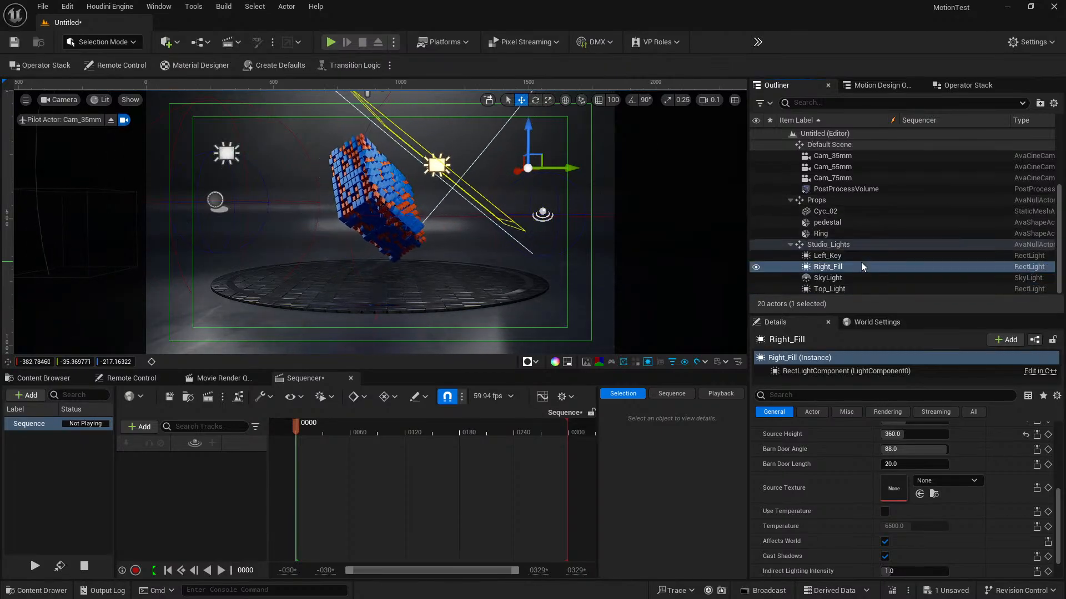
{"action": "scroll", "coordinate": [845, 278], "scroll_direction": "up", "scroll_amount": 2}
{"action": "scroll", "coordinate": [845, 277], "scroll_direction": "down", "scroll_amount": 2}
{"action": "left_click", "coordinate": [836, 278]}
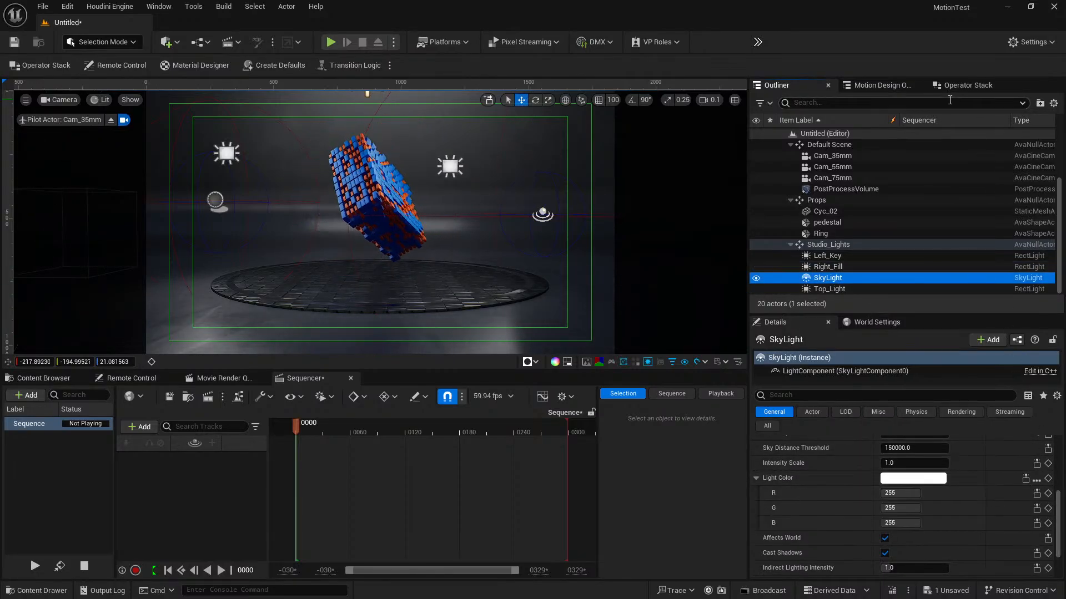
{"action": "left_click", "coordinate": [970, 85]}
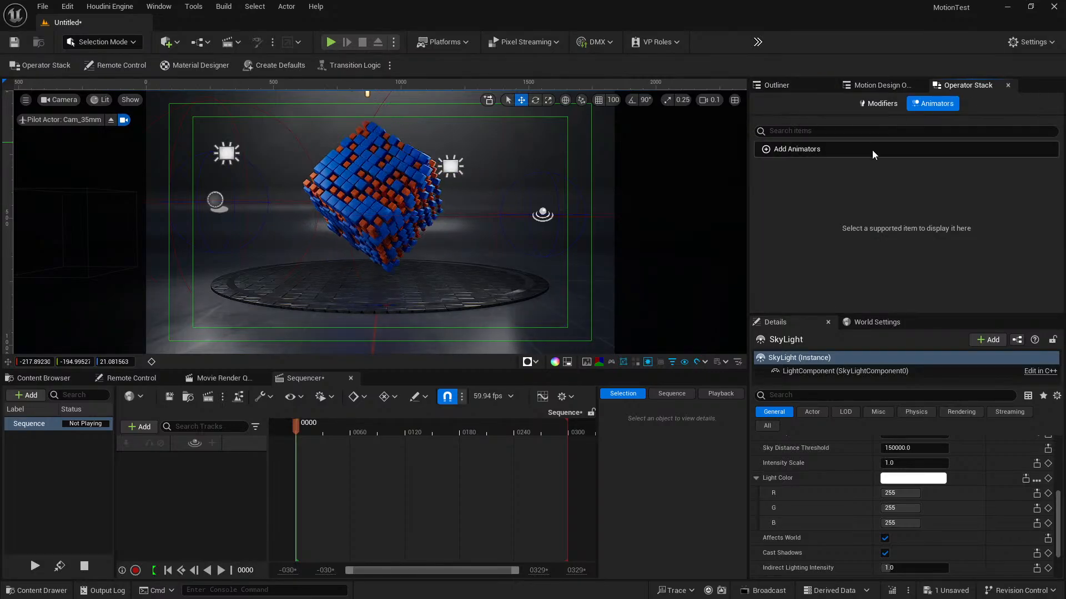
{"action": "left_click", "coordinate": [797, 148]}
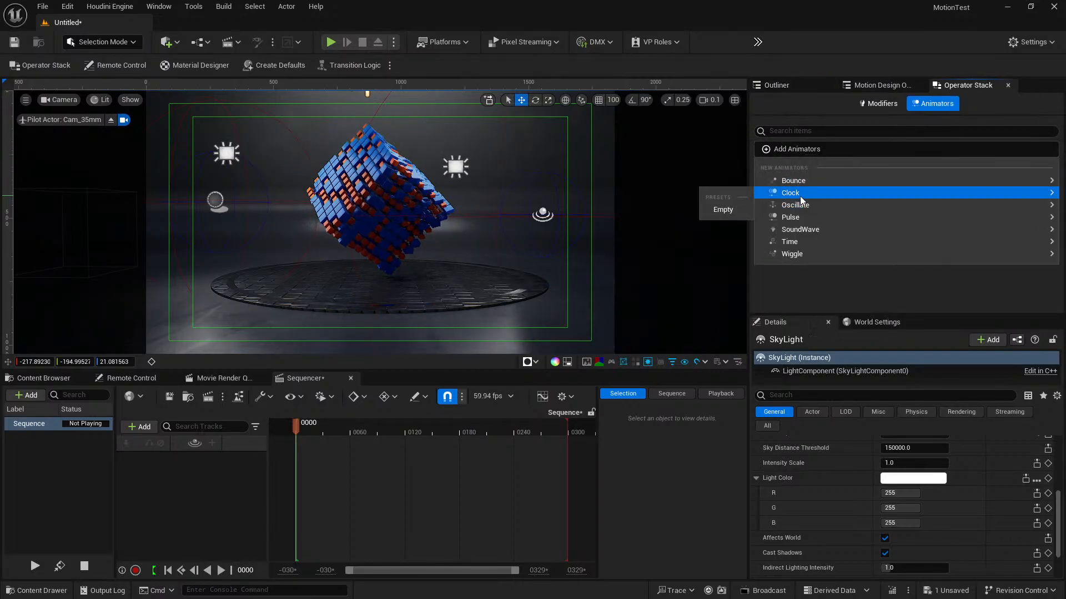
{"action": "mouse_move", "coordinate": [799, 205]}
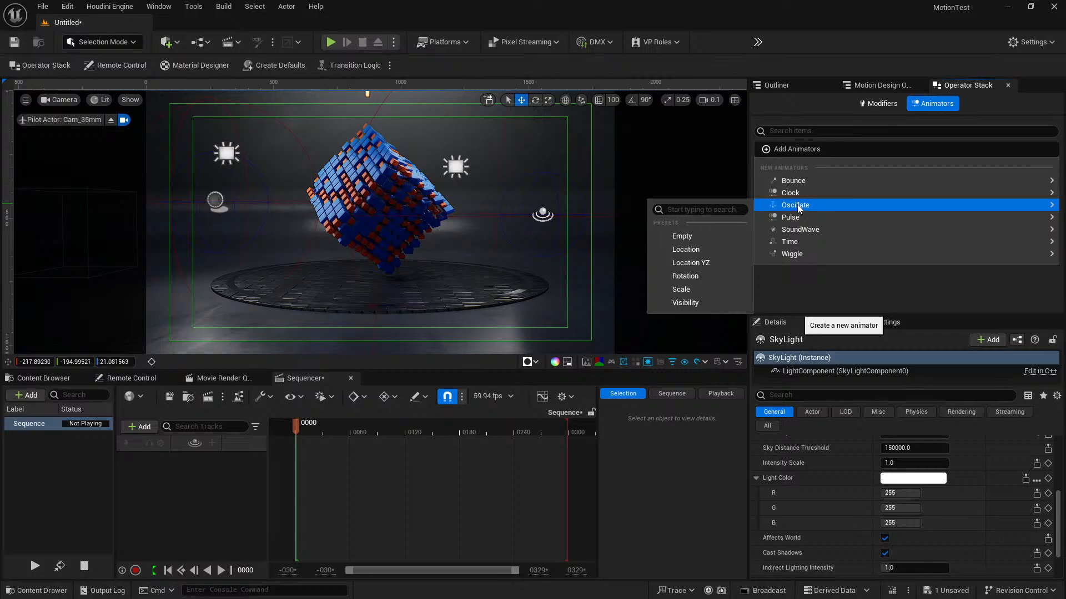
{"action": "left_click", "coordinate": [686, 302]}
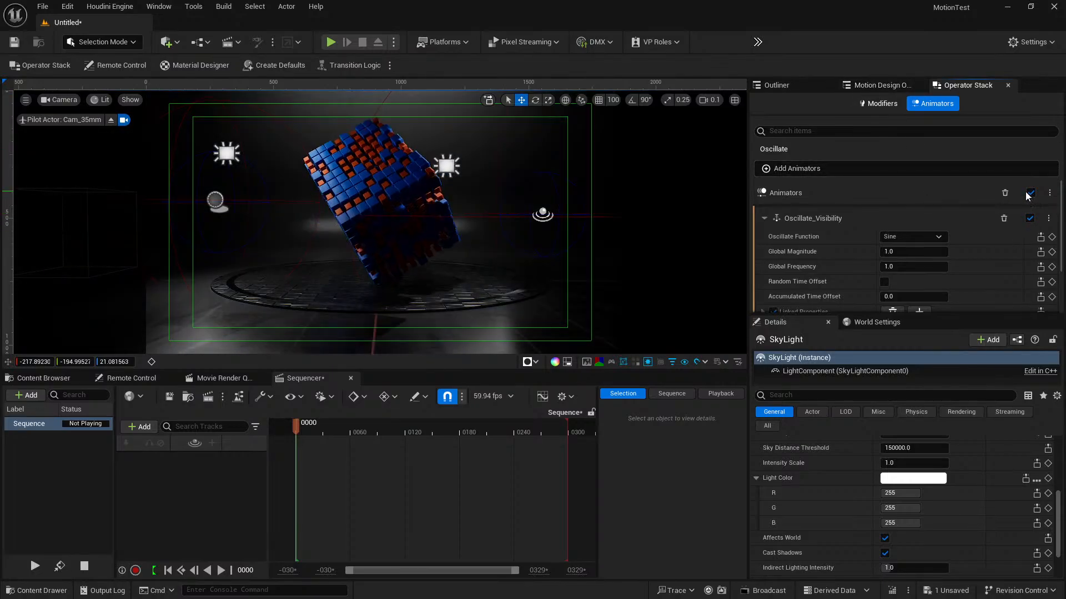
{"action": "left_click", "coordinate": [1005, 193]}
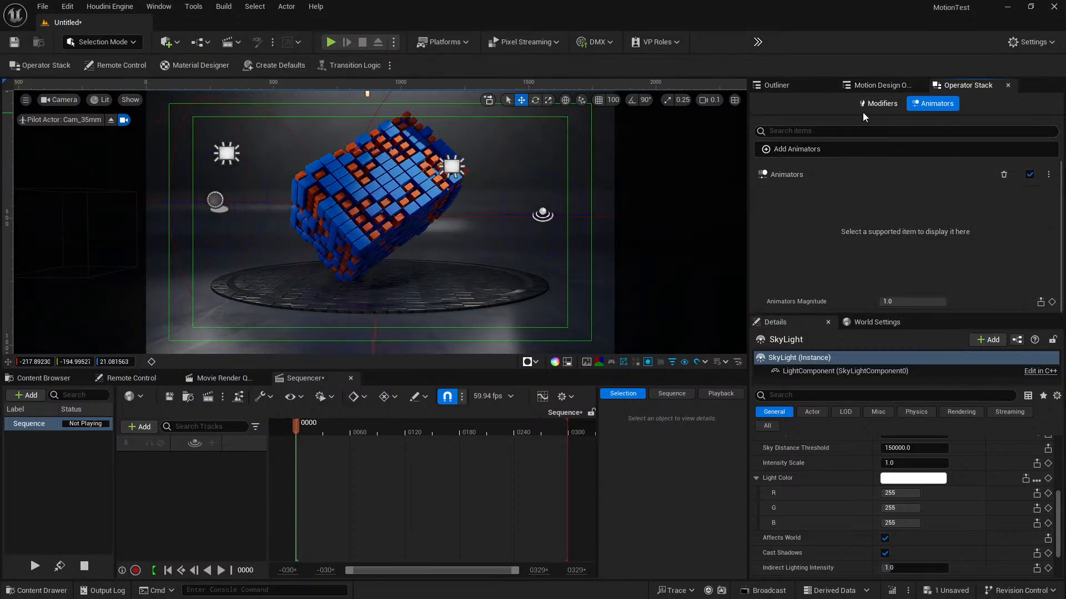
Step: Open the Right_Fill light's Bounce_Location animator settings from its animator item in the Motion Design Outliner
{"action": "left_click", "coordinate": [883, 91]}
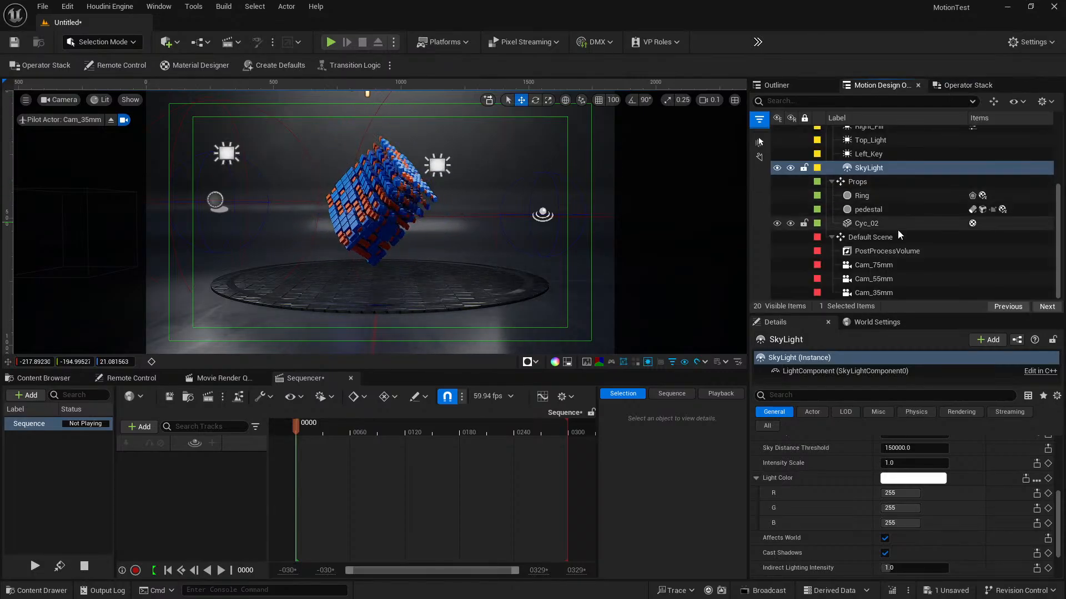
{"action": "scroll", "coordinate": [908, 256], "scroll_direction": "up", "scroll_amount": 2}
{"action": "left_click", "coordinate": [971, 162]}
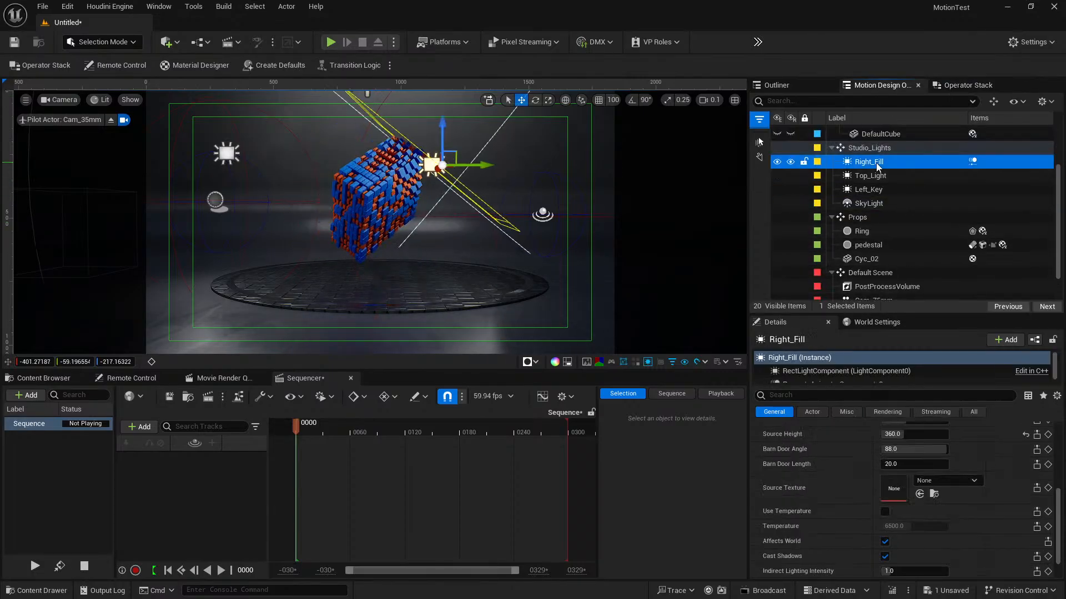
{"action": "left_click", "coordinate": [973, 165]}
{"action": "double_click", "coordinate": [972, 164]}
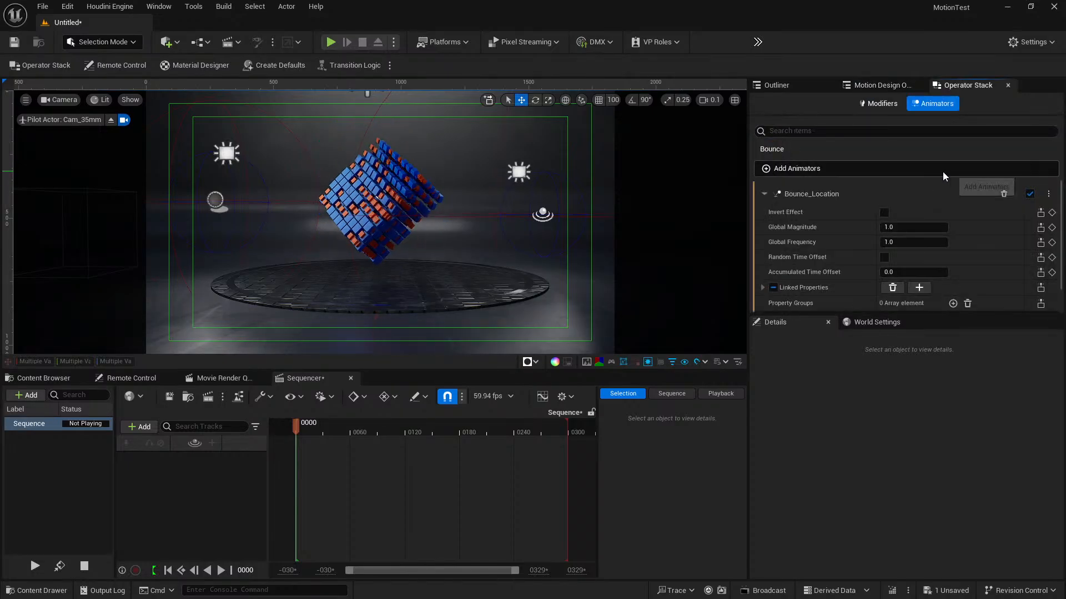
Step: Select the Left_Key light, reopen Right_Fill's animator from its outliner item, and disable Bounce_Location
{"action": "left_click", "coordinate": [883, 86]}
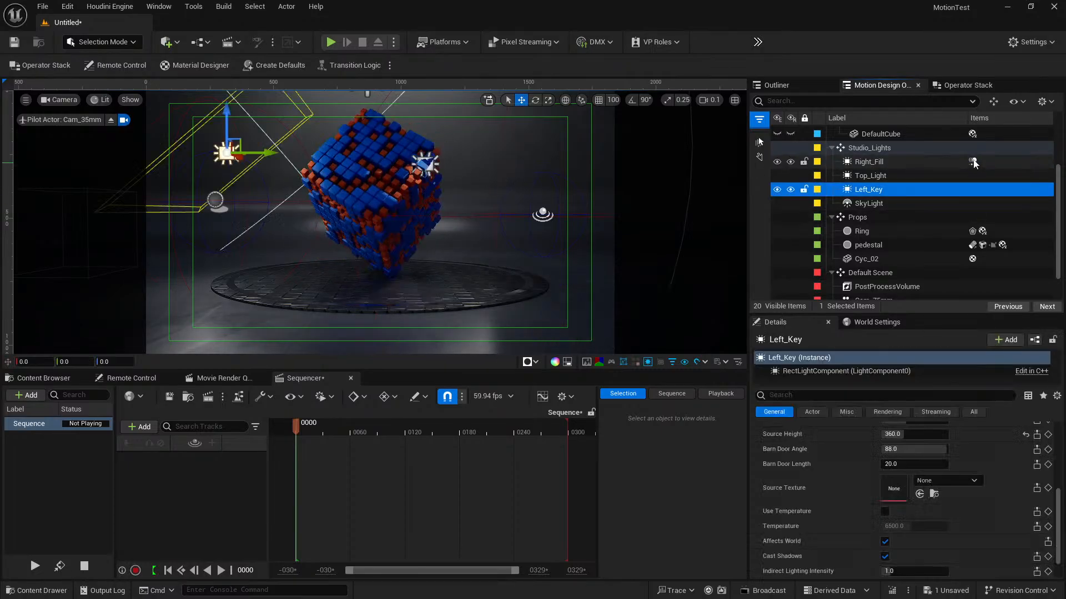
{"action": "left_click", "coordinate": [973, 162]}
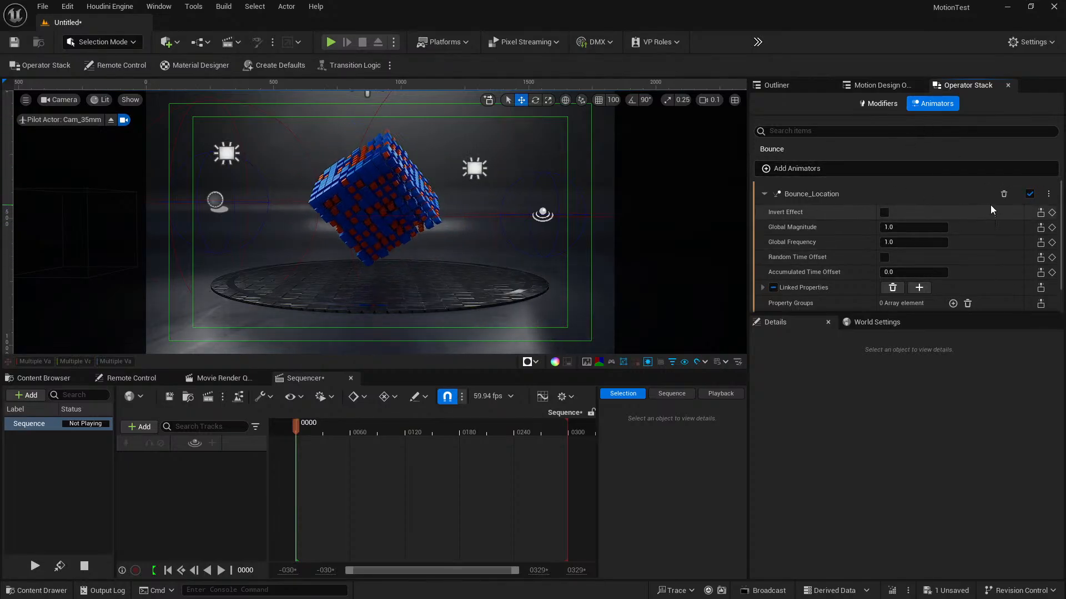
{"action": "left_click", "coordinate": [1028, 194]}
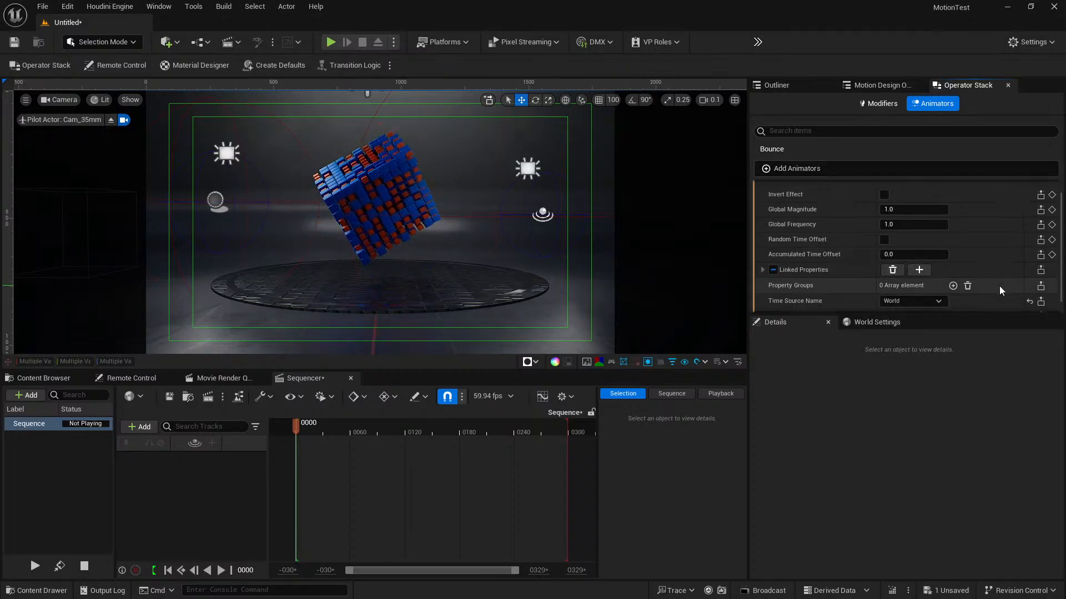
{"action": "scroll", "coordinate": [999, 287], "scroll_direction": "down", "scroll_amount": 2}
{"action": "scroll", "coordinate": [999, 288], "scroll_direction": "up", "scroll_amount": 2}
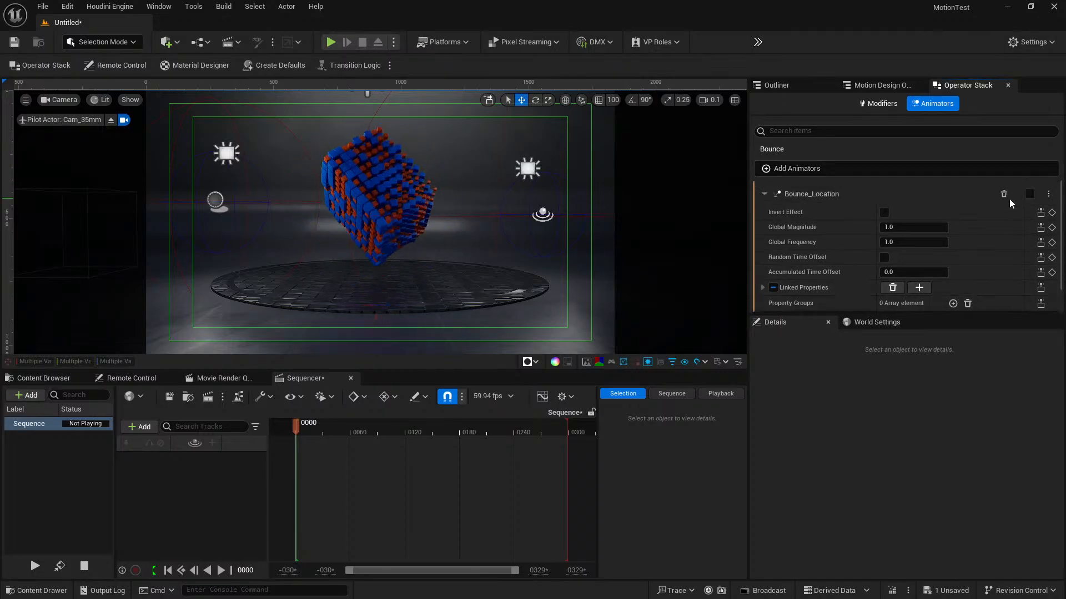
Step: Reset the Bounce_Location animator to default and collapse its settings
{"action": "left_click", "coordinate": [1048, 195]}
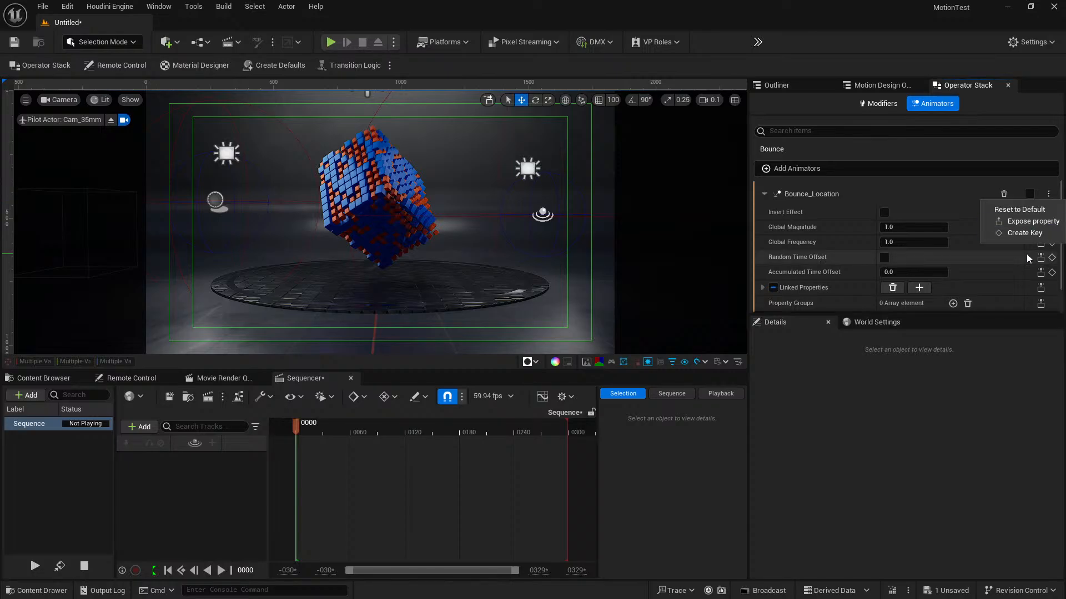
{"action": "left_click", "coordinate": [1021, 210]}
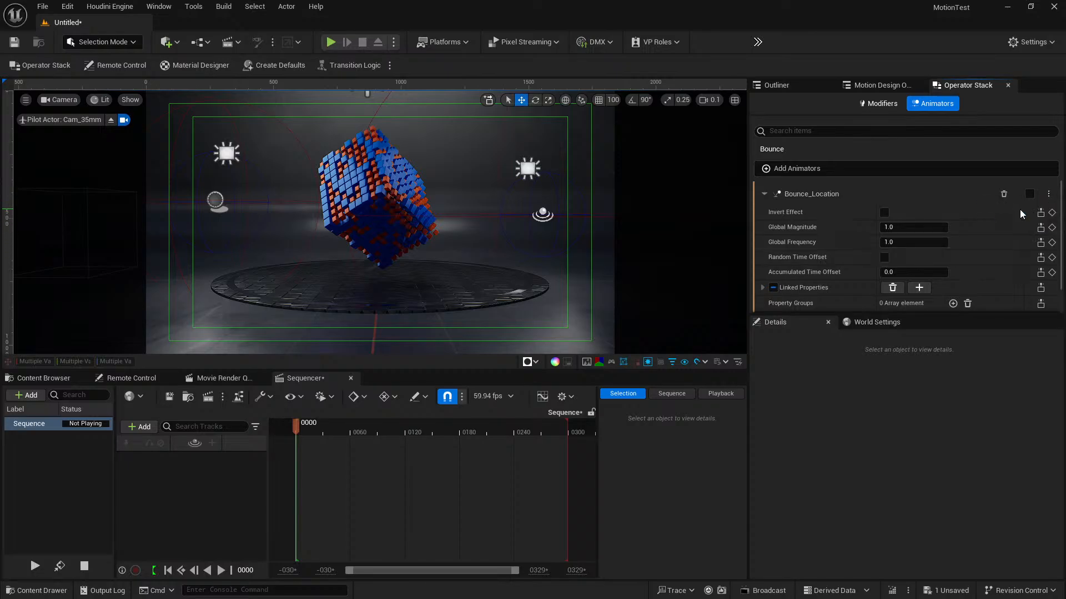
{"action": "left_click", "coordinate": [765, 194]}
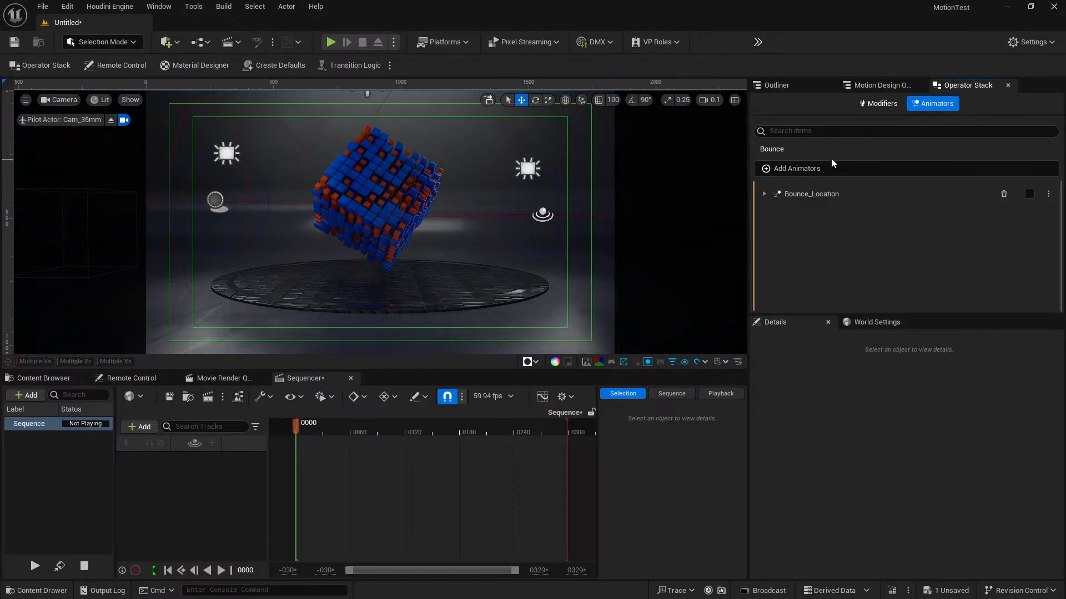
Step: Select the Right_Fill light in the Motion Design Outliner and show its animators in the Operator Stack
{"action": "left_click", "coordinate": [872, 87]}
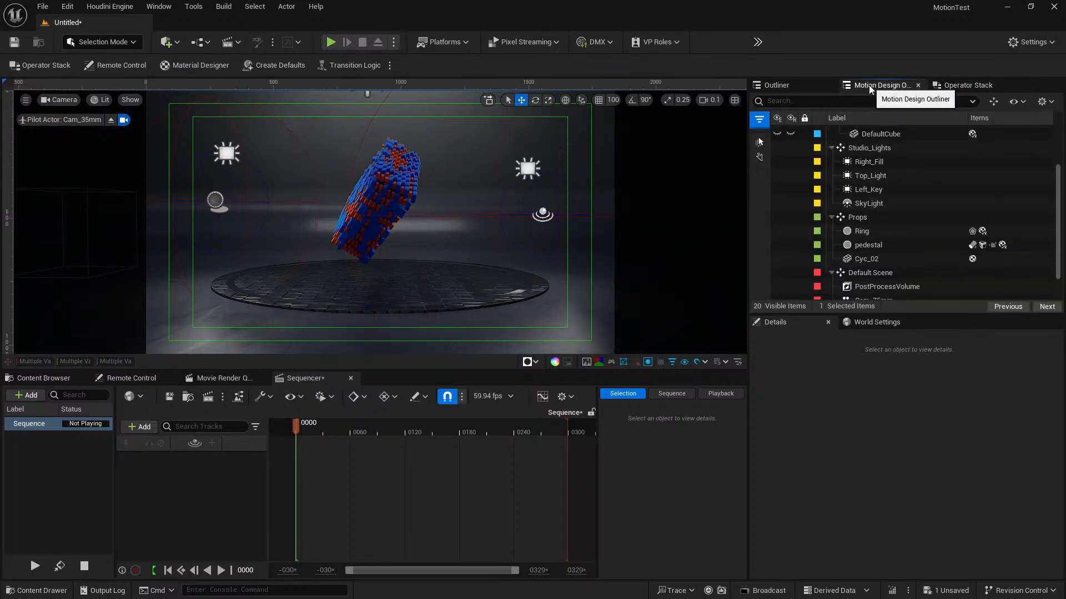
{"action": "left_click", "coordinate": [874, 162]}
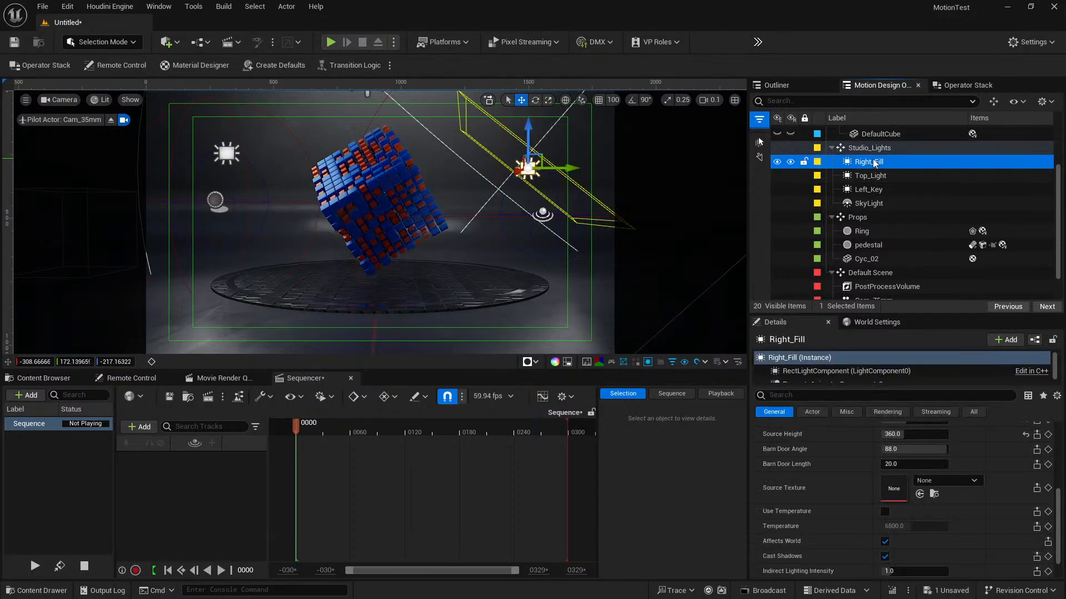
{"action": "left_click", "coordinate": [967, 85]}
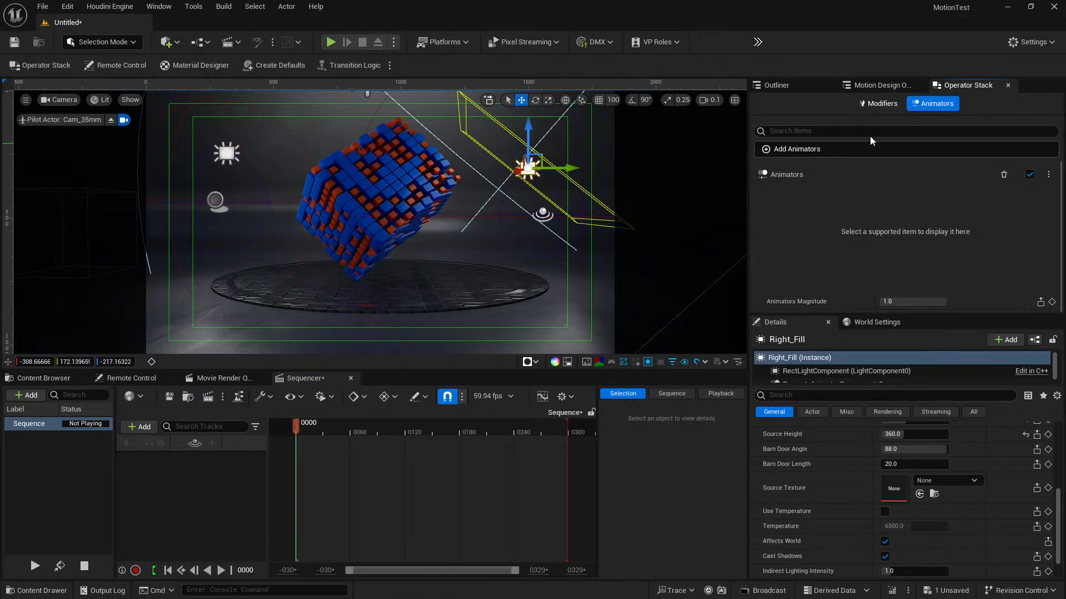
{"action": "left_click", "coordinate": [879, 104]}
{"action": "left_click", "coordinate": [931, 106]}
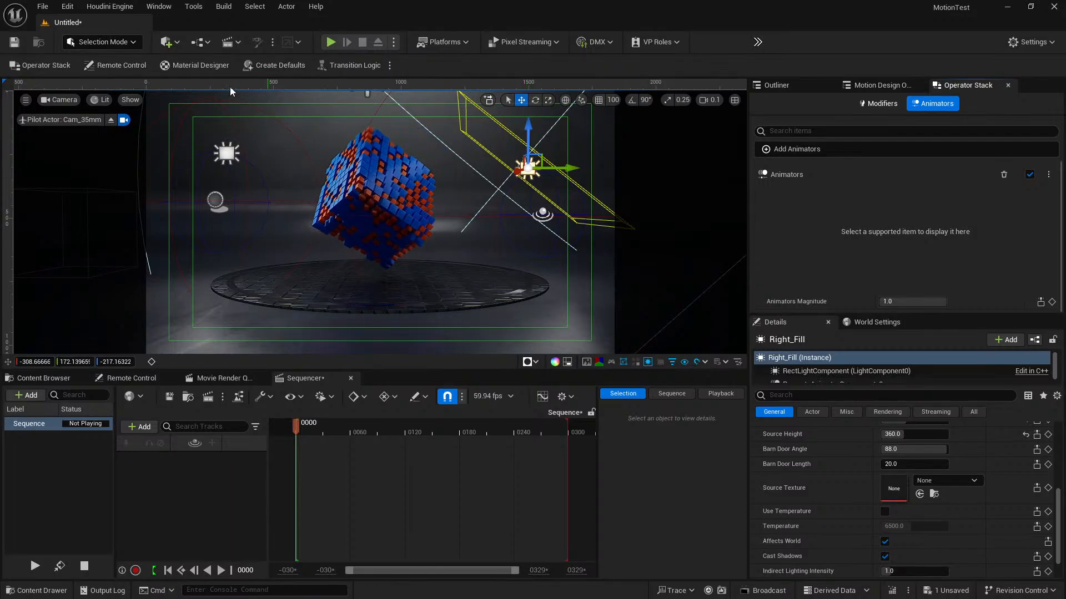
Step: Try the Motion Design editor mode and return to Selection mode
{"action": "left_click", "coordinate": [128, 42]}
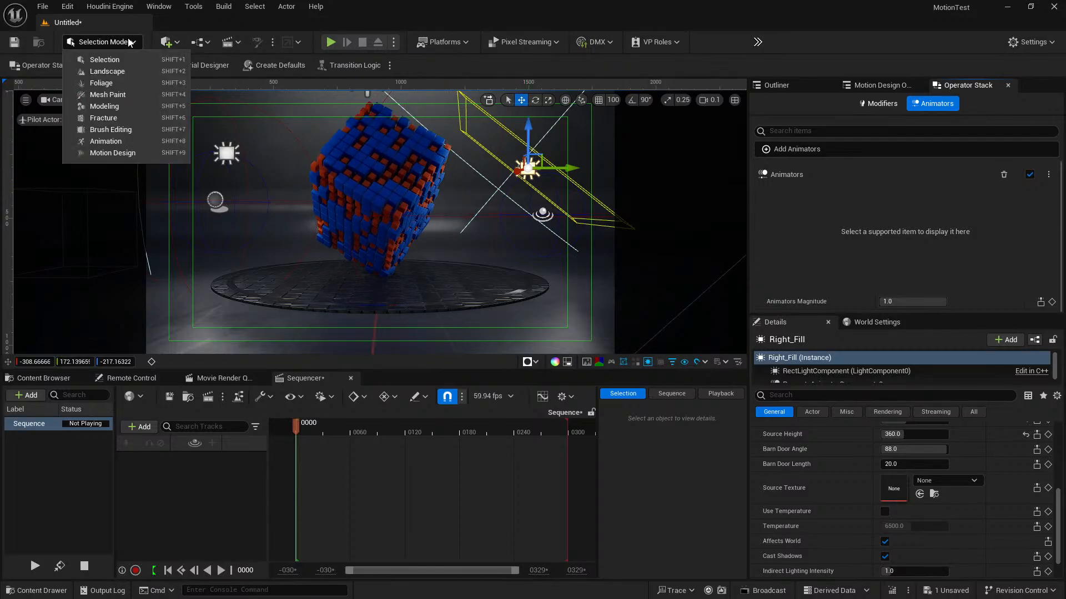
{"action": "left_click", "coordinate": [128, 42]}
{"action": "left_click", "coordinate": [129, 42]}
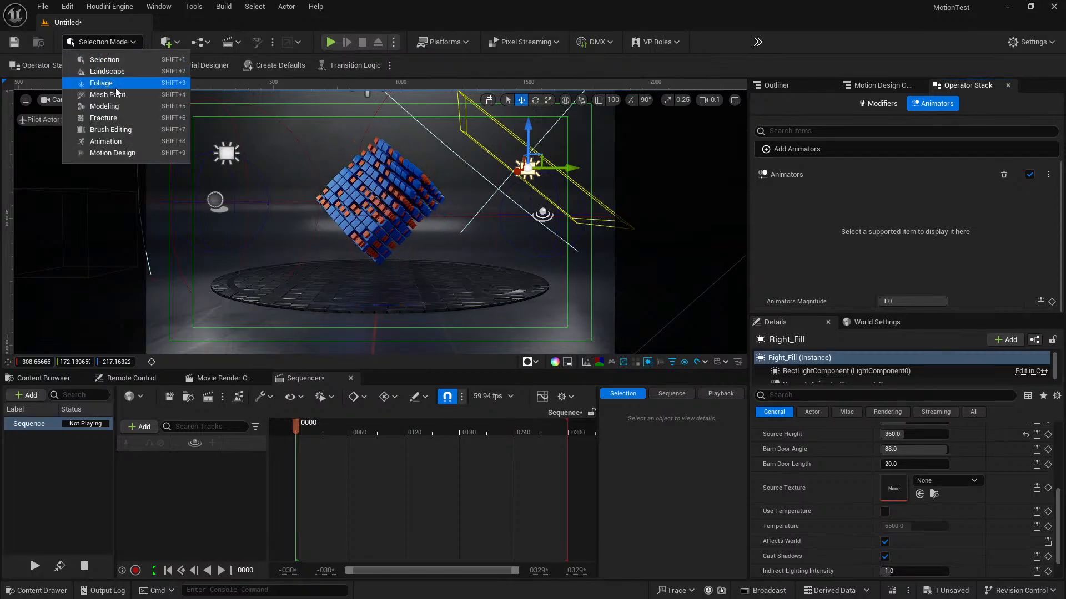
{"action": "left_click", "coordinate": [109, 152]}
{"action": "left_click", "coordinate": [125, 43]}
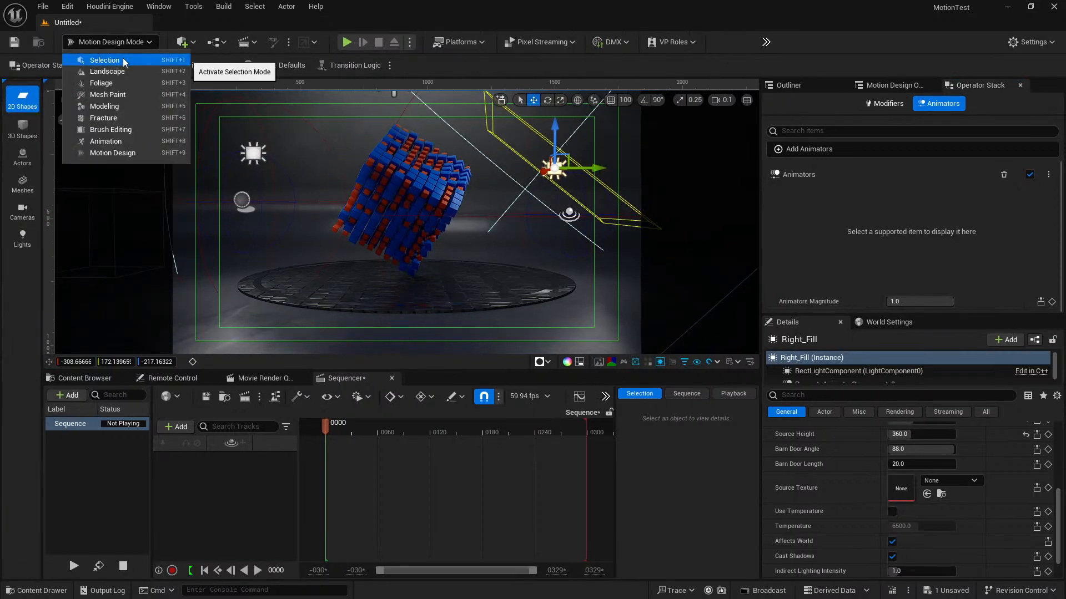
{"action": "left_click", "coordinate": [111, 63]}
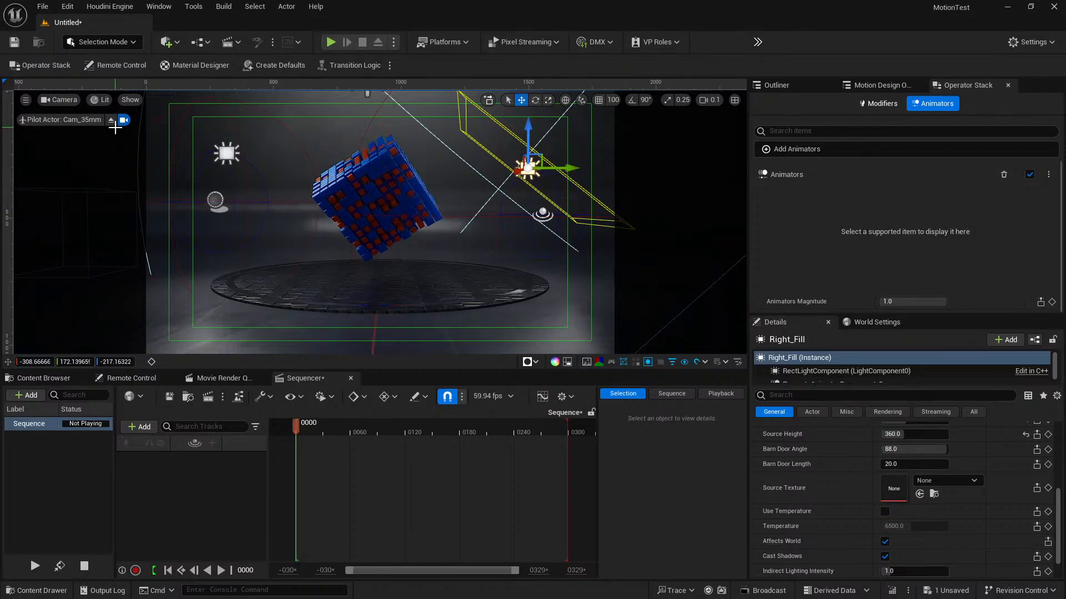
Step: Stop piloting Cam_35mm, view the whole studio set from outside and compare the standard Outliner with the Motion Design Outliner
{"action": "left_click", "coordinate": [111, 119]}
{"action": "right_click_drag", "start_coordinate": [155, 158], "coordinate": [484, 257]}
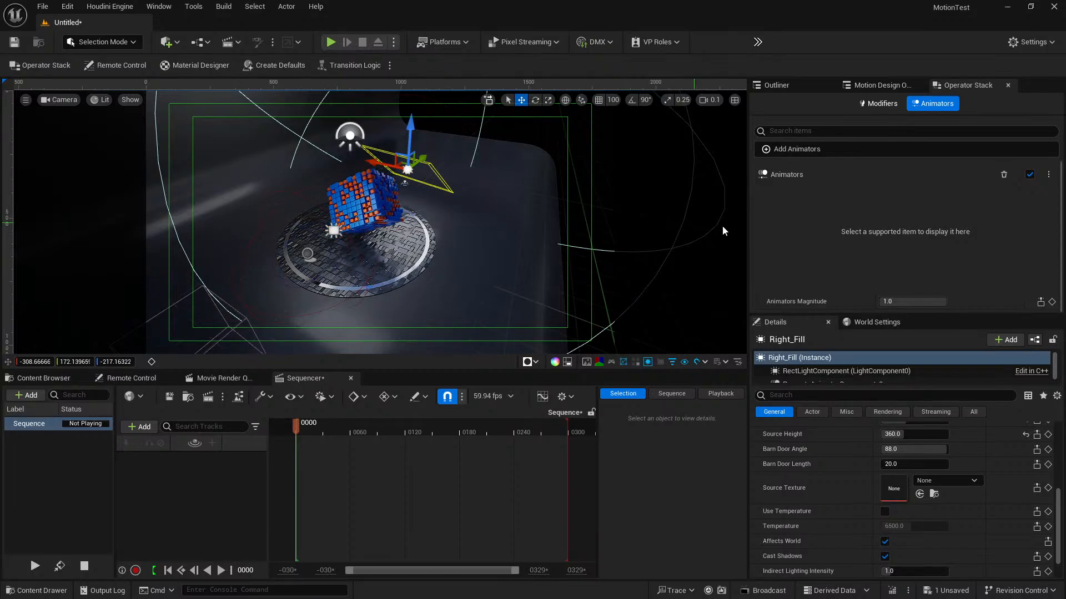
{"action": "left_click", "coordinate": [777, 88]}
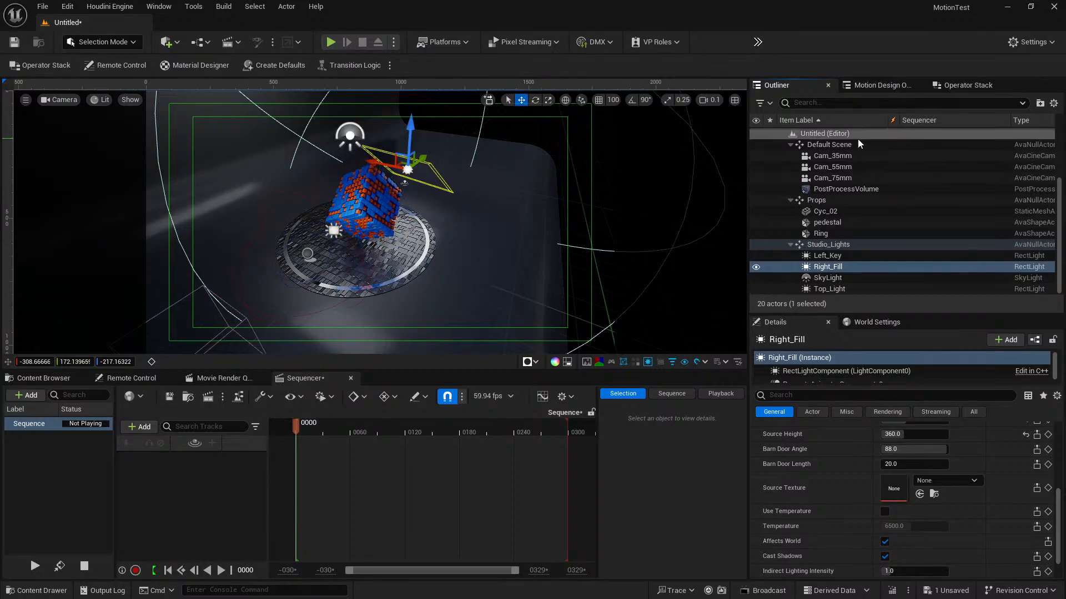
{"action": "left_click", "coordinate": [880, 86]}
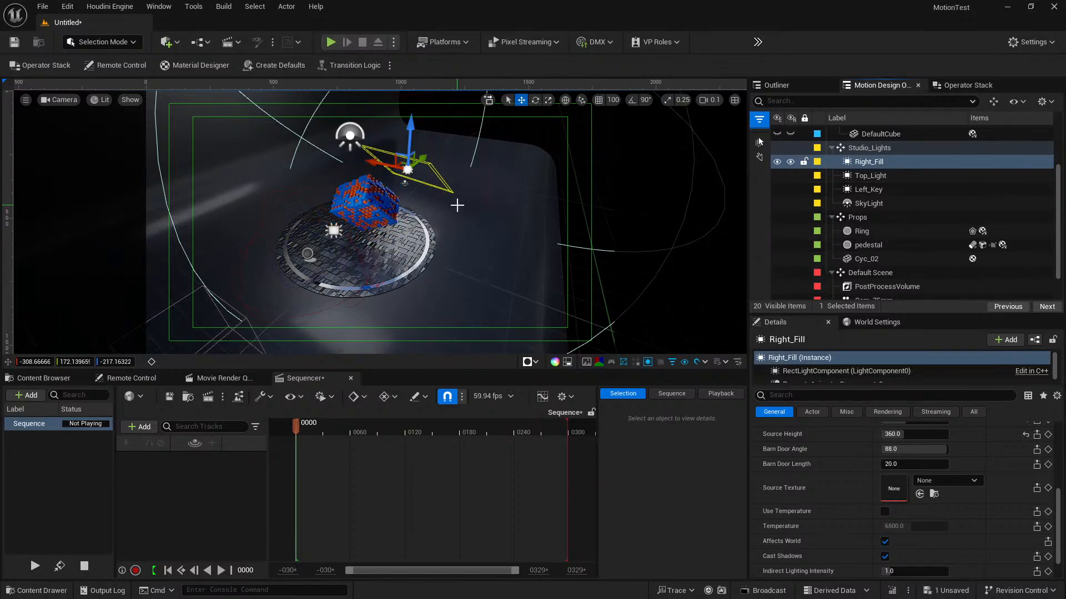
Step: Move the Right_Fill light along Y to about 318.9 and play the level briefly in the viewport
{"action": "mouse_move", "coordinate": [425, 158]}
{"action": "left_mouse_down"}
{"action": "mouse_move", "coordinate": [339, 218]}
{"action": "mouse_move", "coordinate": [427, 149]}
{"action": "left_mouse_up"}
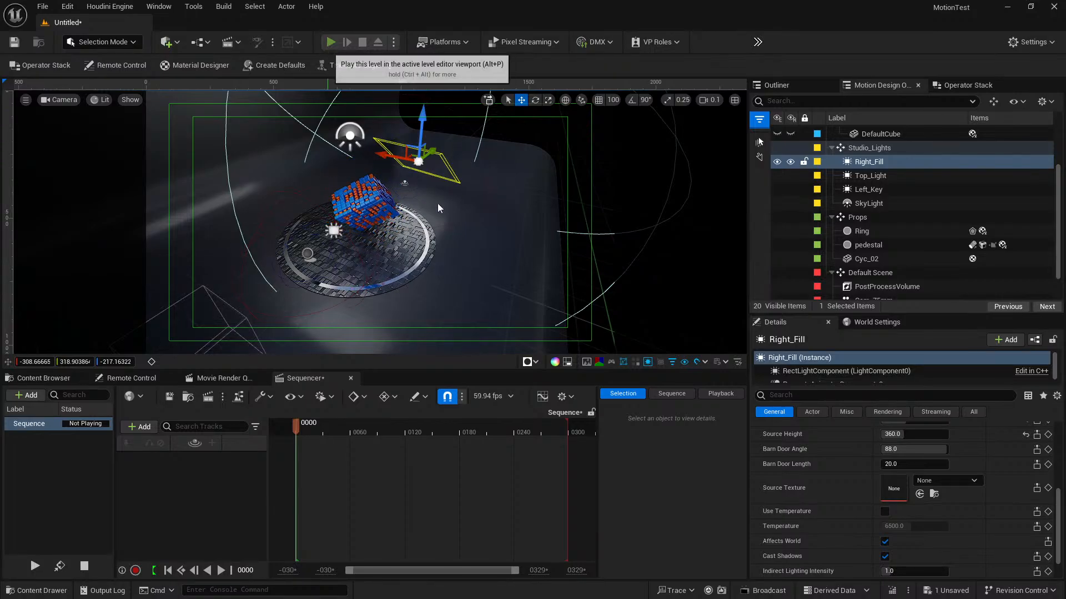
{"action": "left_click", "coordinate": [330, 42]}
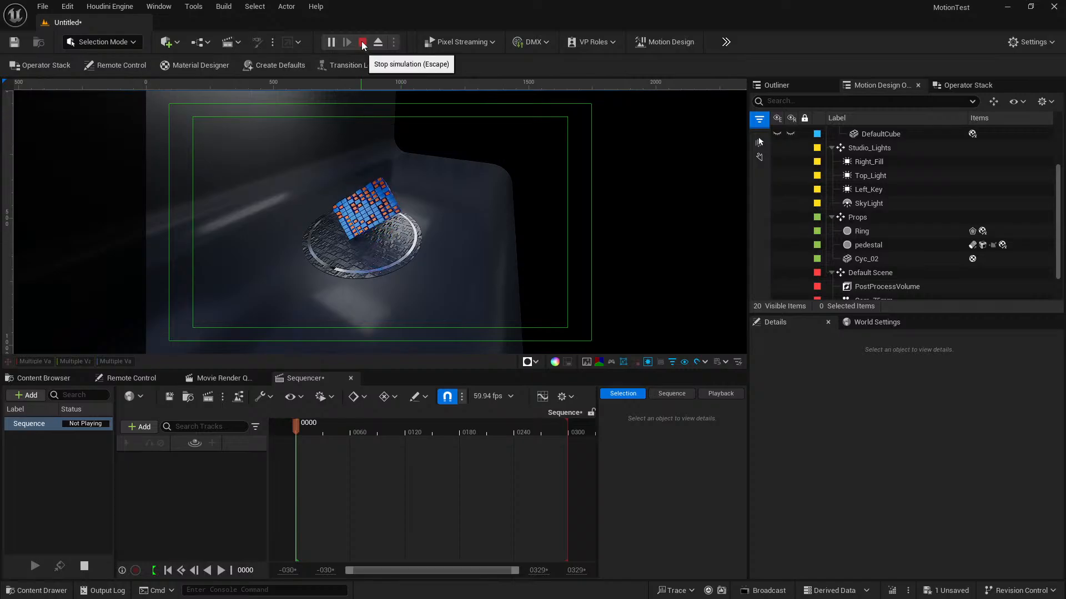
{"action": "left_click", "coordinate": [363, 43]}
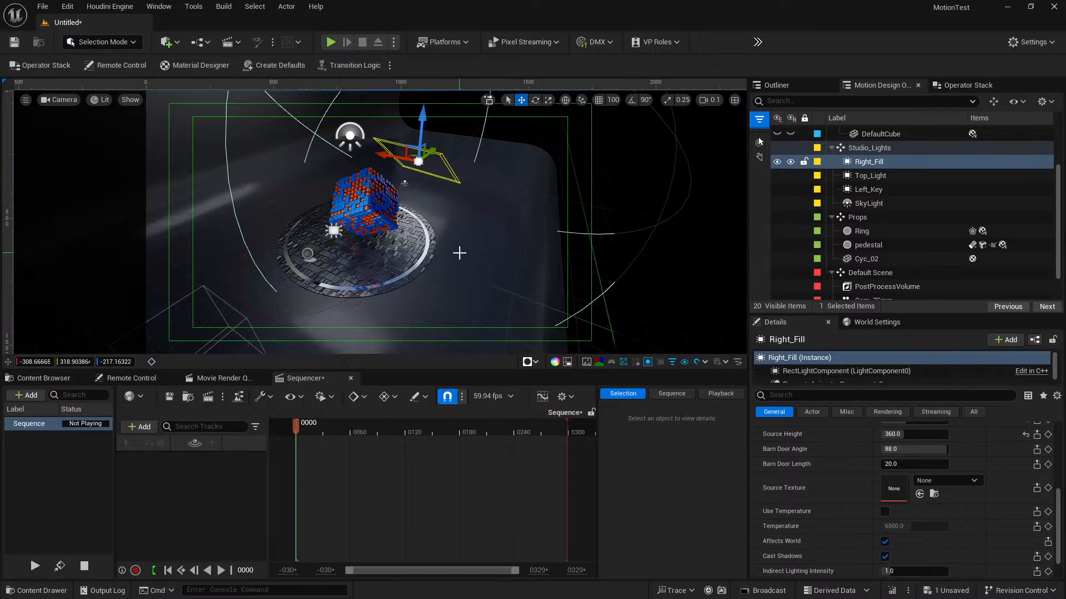
Step: Switch to Motion Design mode, preview the scene through Cam_75mm and return the viewport to Cam_35mm
{"action": "left_click", "coordinate": [135, 43]}
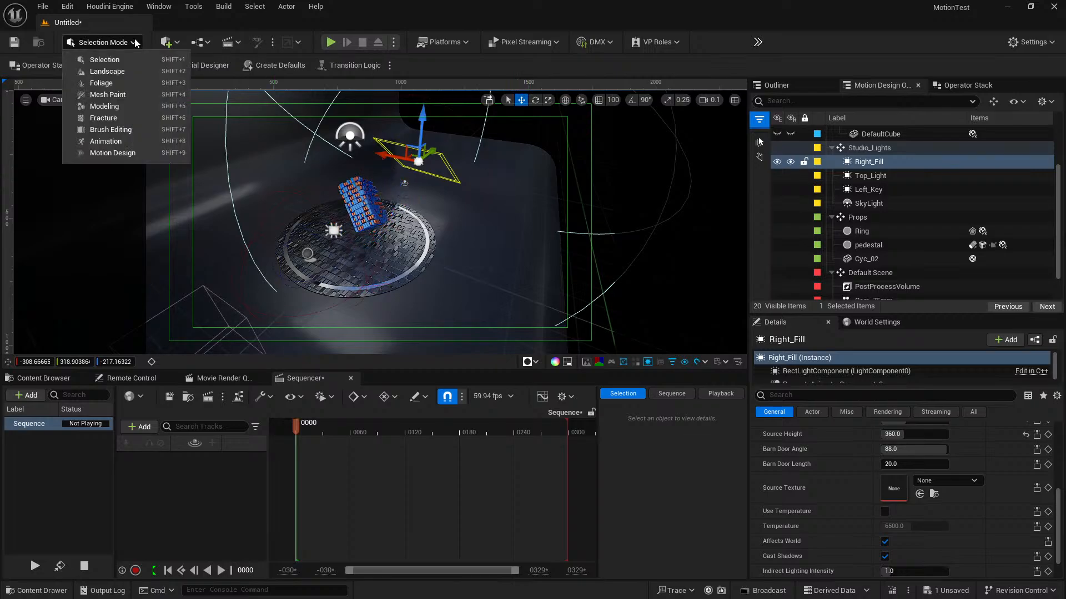
{"action": "left_click", "coordinate": [112, 153]}
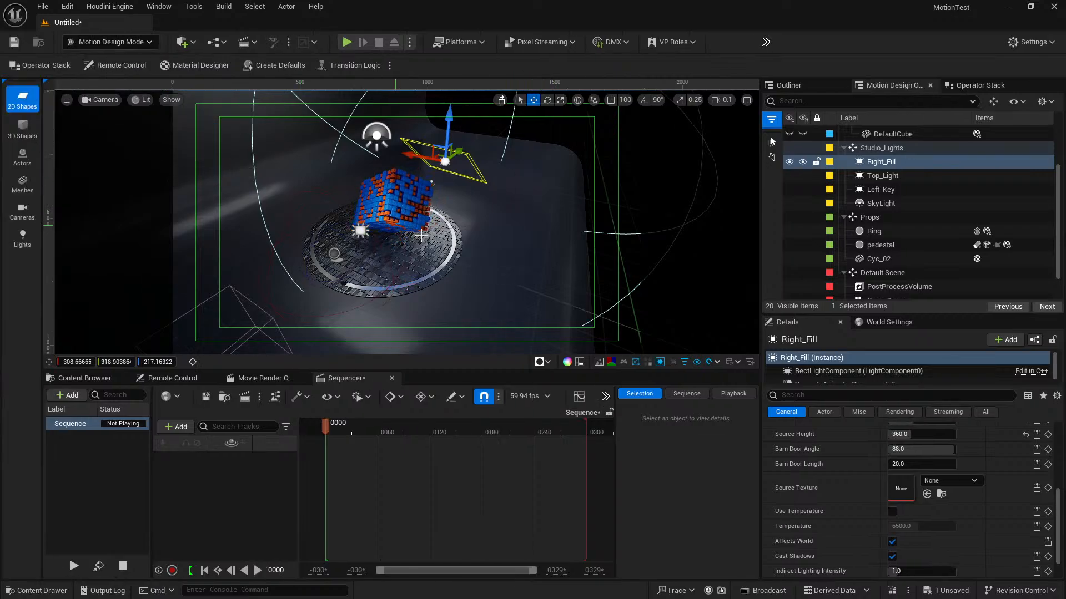
{"action": "right_click_drag", "start_coordinate": [492, 242], "coordinate": [223, 144]}
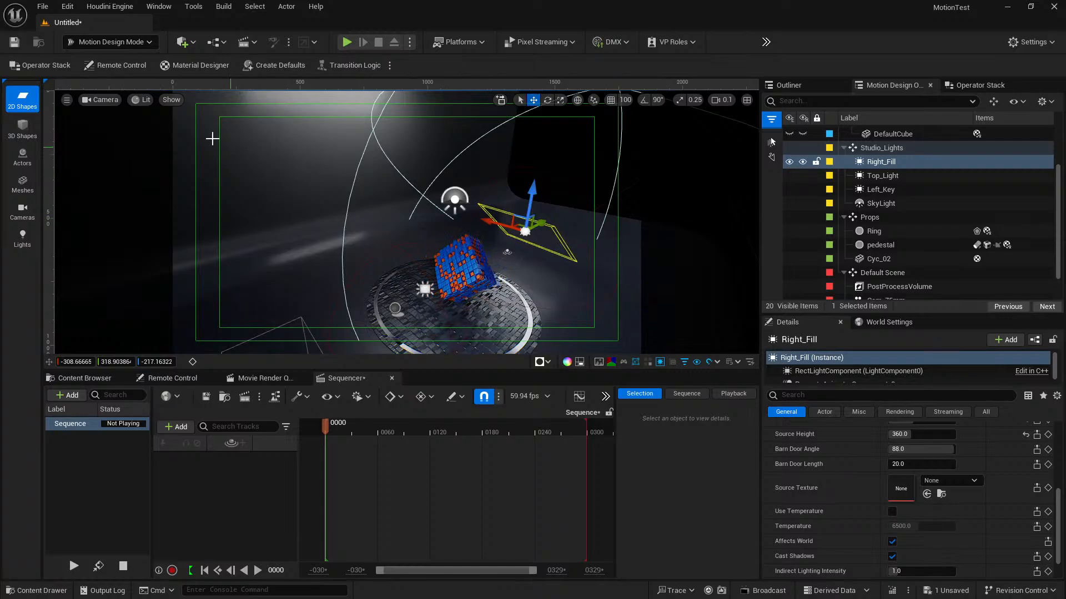
{"action": "left_click", "coordinate": [100, 100]}
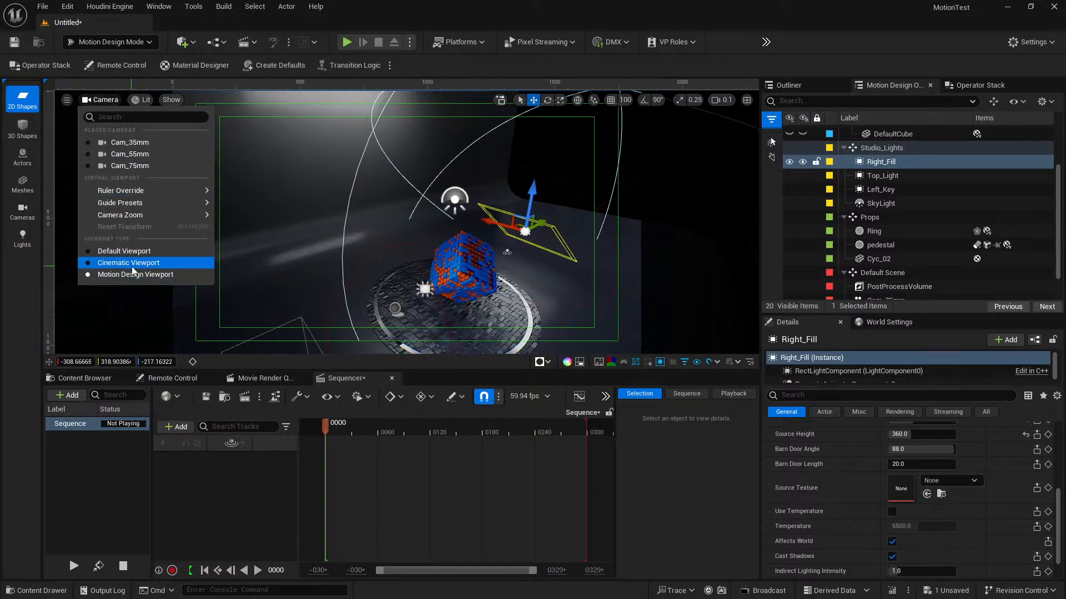
{"action": "left_click", "coordinate": [118, 165]}
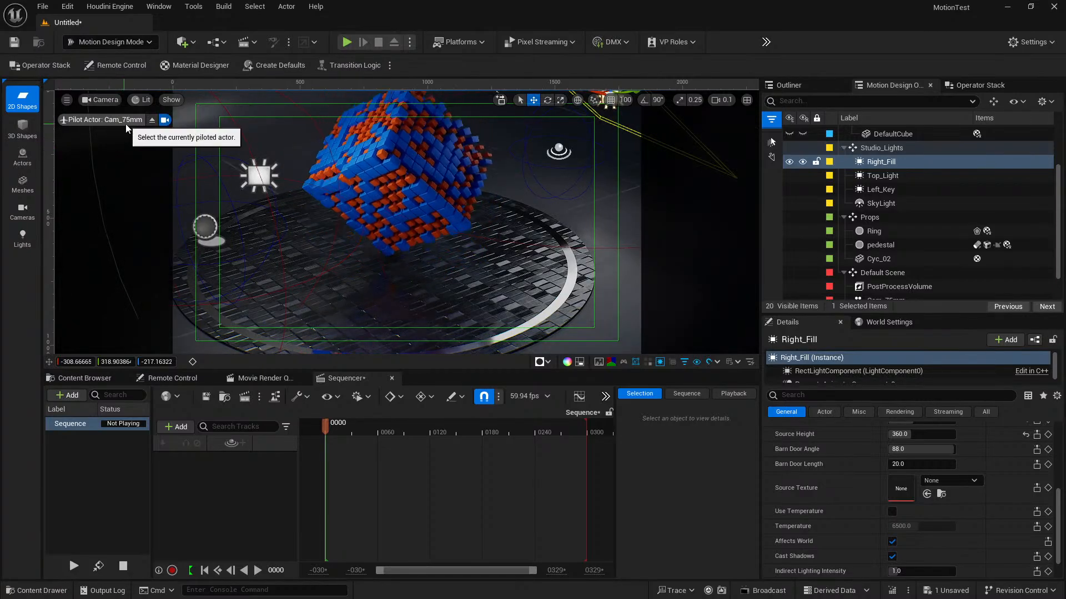
{"action": "left_click", "coordinate": [111, 101]}
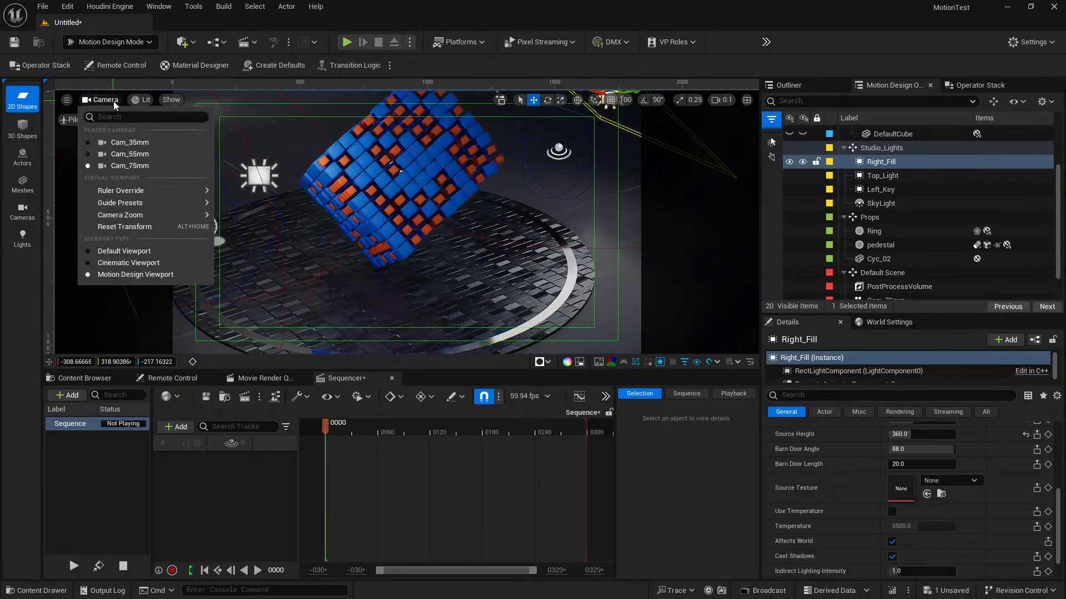
{"action": "left_click", "coordinate": [126, 145]}
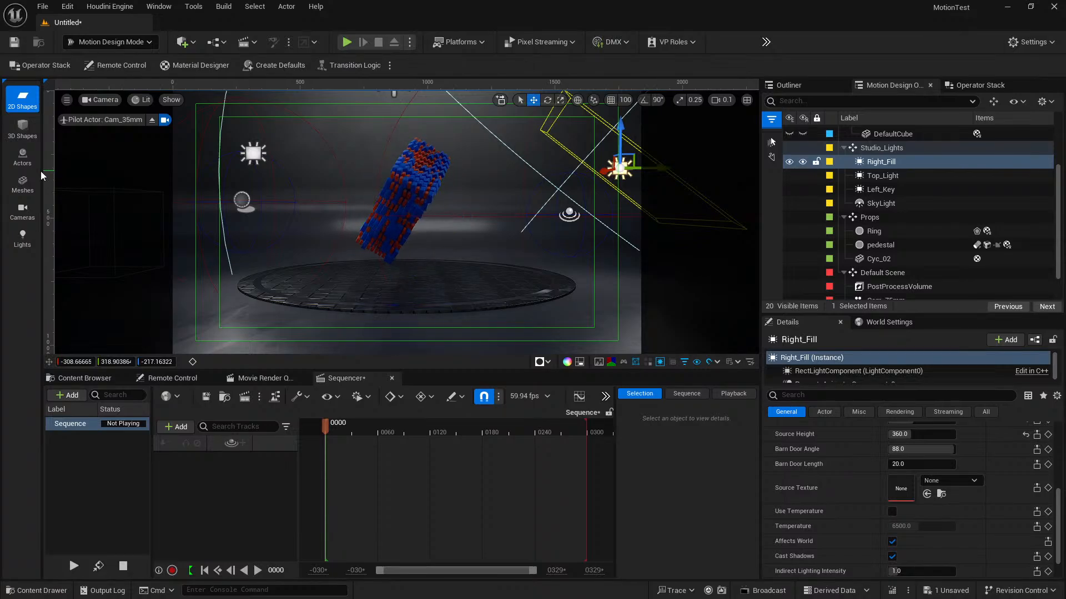
Step: Draw a 2D star about 114 by 111 units in front of the cube cloner and set its inner size to about 0.357
{"action": "left_click_drag", "start_coordinate": [42, 171], "coordinate": [194, 206]}
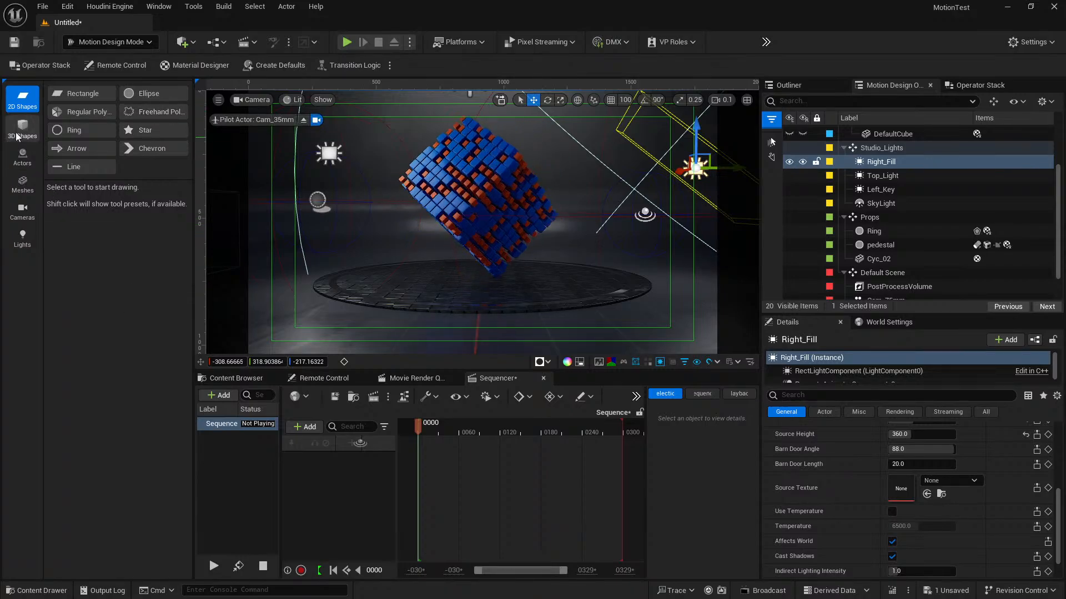
{"action": "left_click", "coordinate": [149, 130]}
{"action": "left_click_drag", "start_coordinate": [356, 185], "coordinate": [458, 286]}
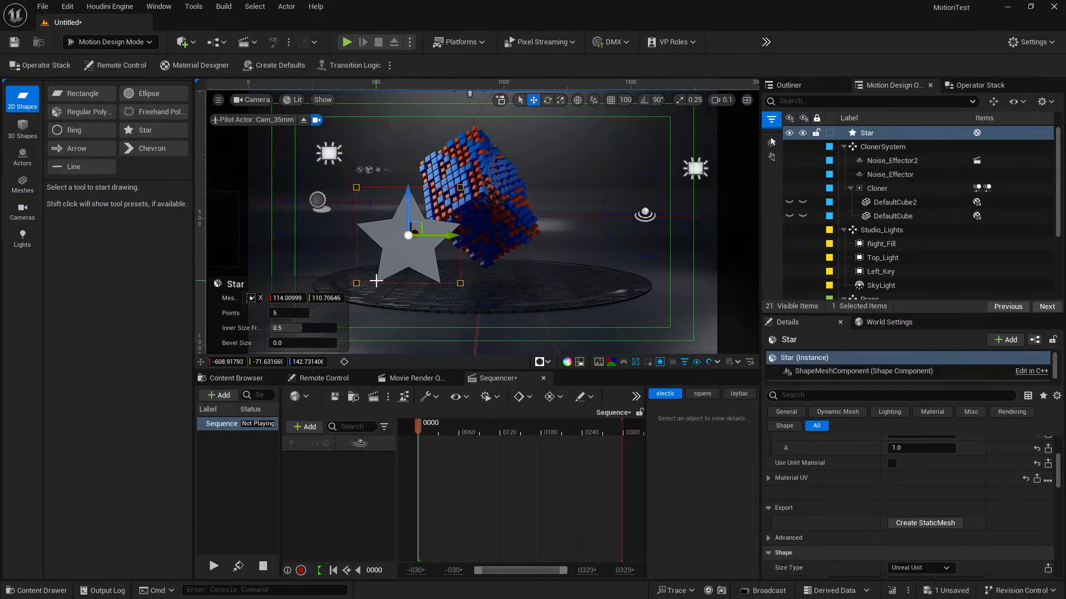
{"action": "left_click_drag", "start_coordinate": [291, 331], "coordinate": [269, 315]}
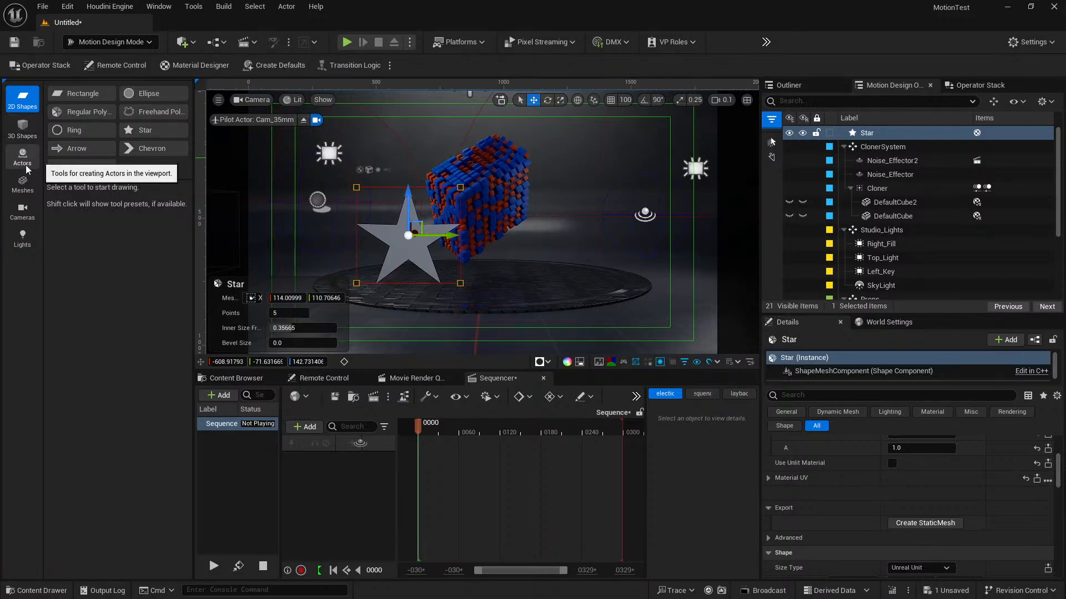
Step: Examine the mesh, actor and 3D shape creation tools and the star's detail properties
{"action": "left_click", "coordinate": [25, 190]}
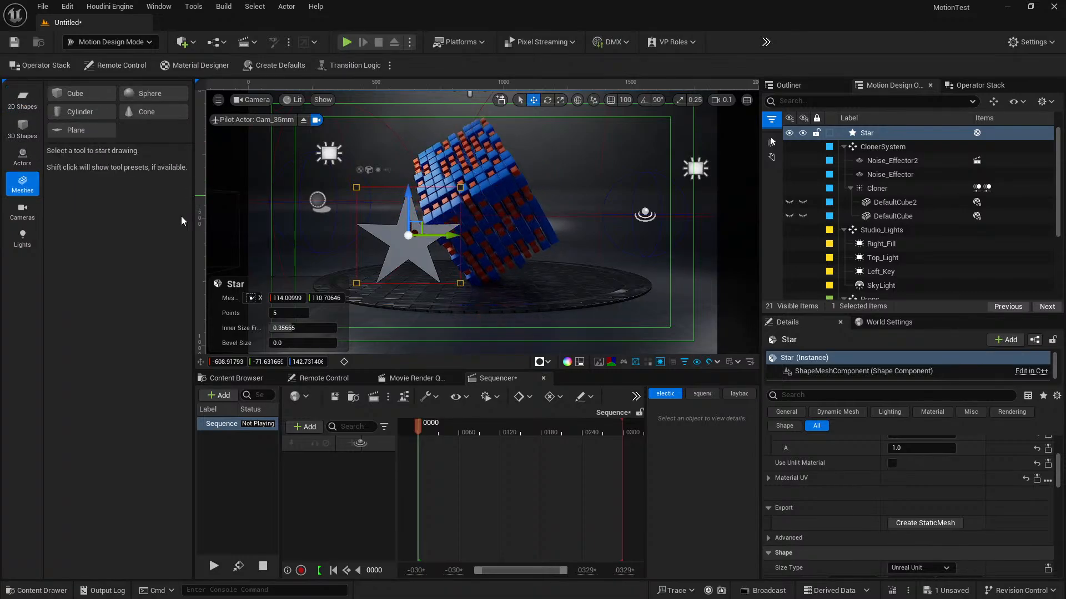
{"action": "left_click", "coordinate": [23, 160]}
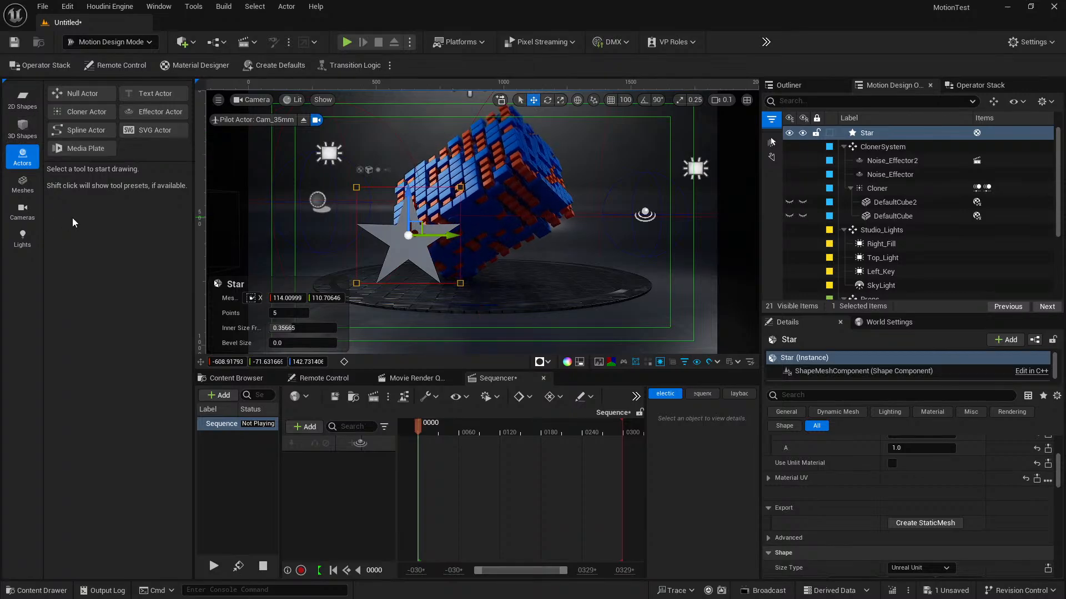
{"action": "left_click", "coordinate": [20, 132]}
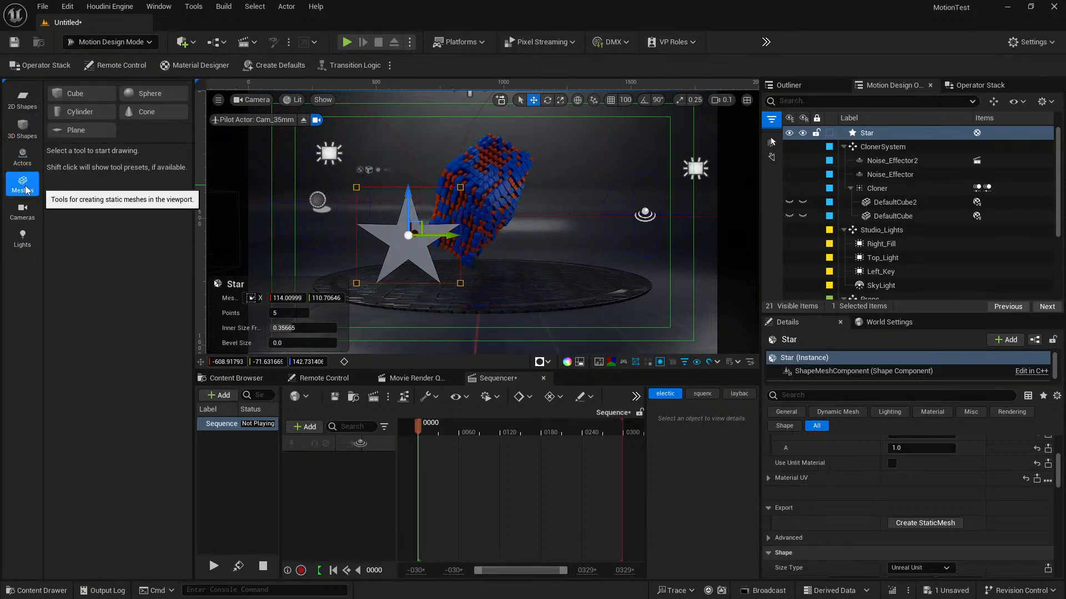
{"action": "left_click", "coordinate": [15, 102]}
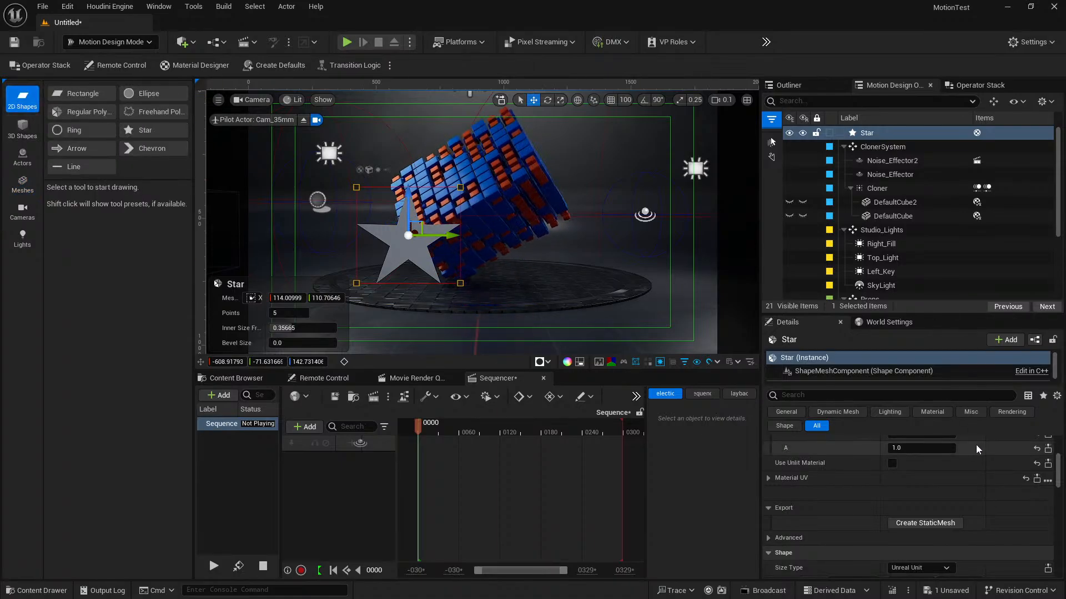
{"action": "scroll", "coordinate": [964, 453], "scroll_direction": "down", "scroll_amount": 2}
{"action": "scroll", "coordinate": [964, 453], "scroll_direction": "up", "scroll_amount": 4}
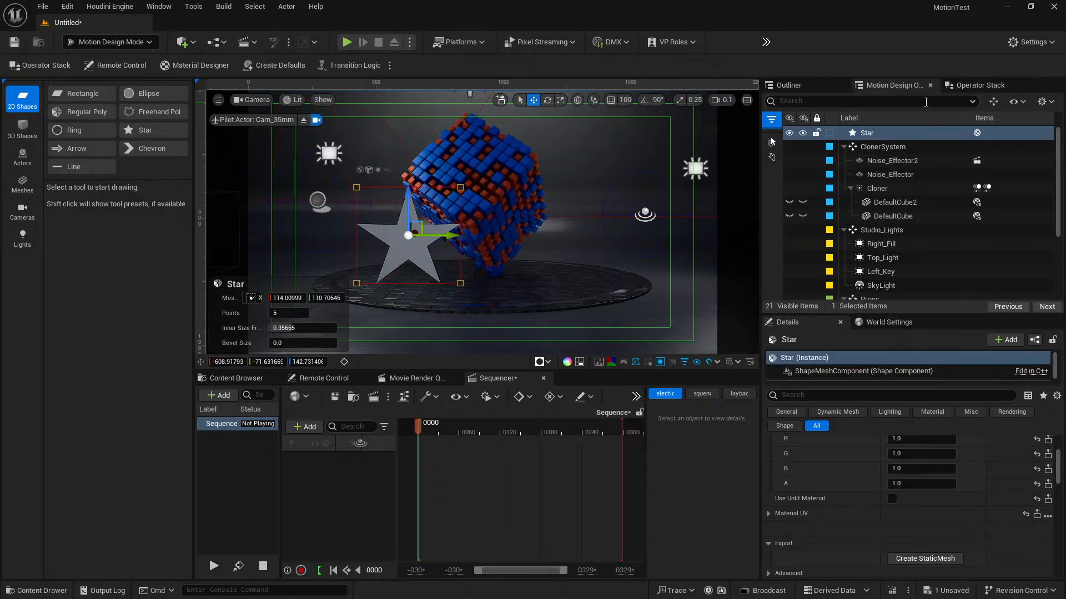
Step: Add an Extrude geometry modifier to the star
{"action": "left_click", "coordinate": [977, 85]}
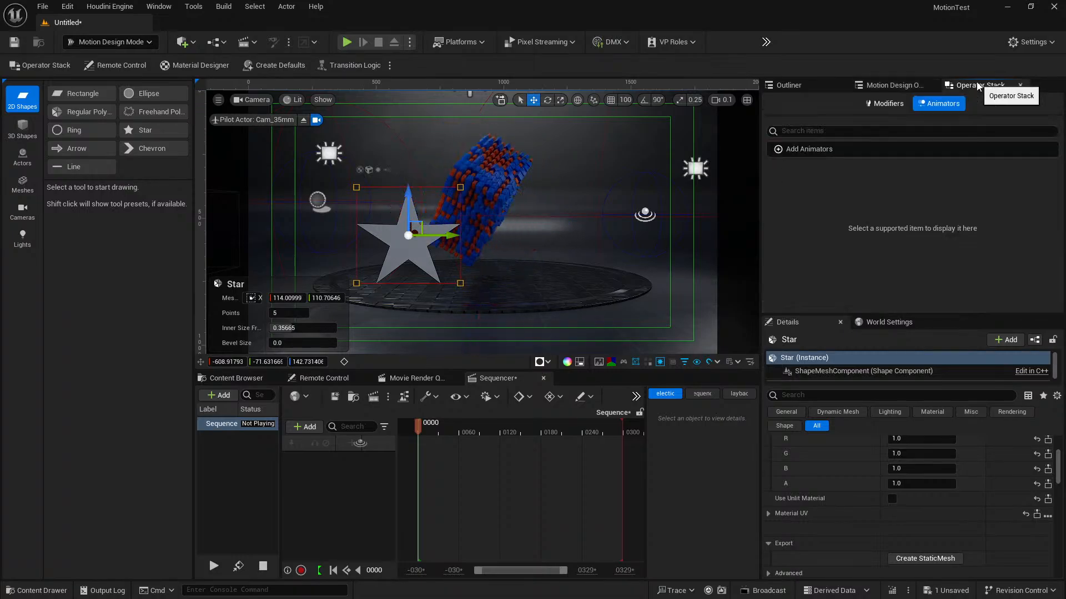
{"action": "left_click", "coordinate": [887, 105]}
{"action": "left_click", "coordinate": [806, 150]}
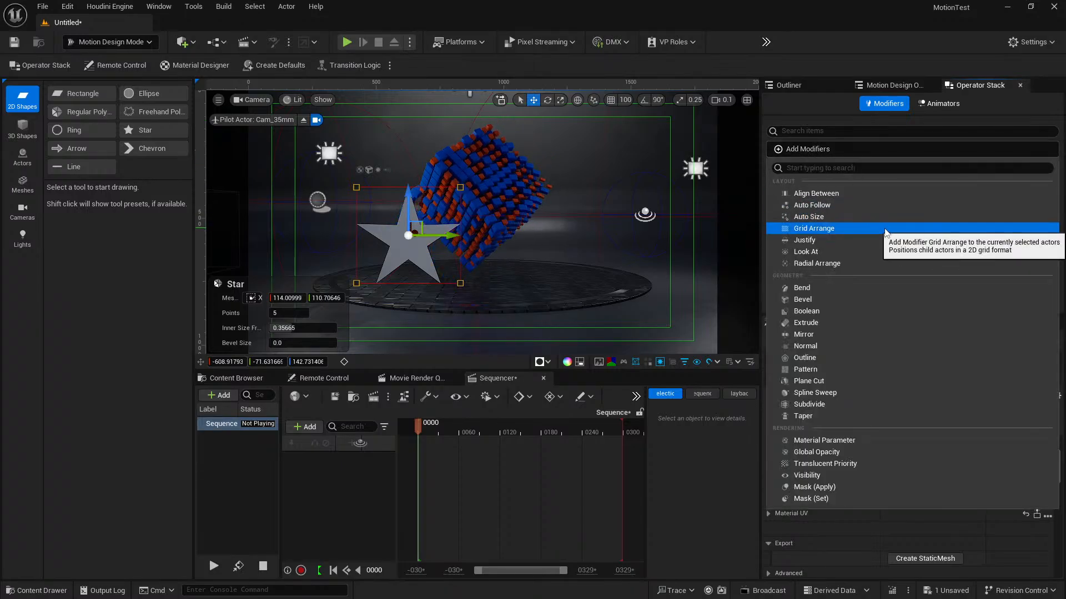
{"action": "left_click", "coordinate": [816, 324]}
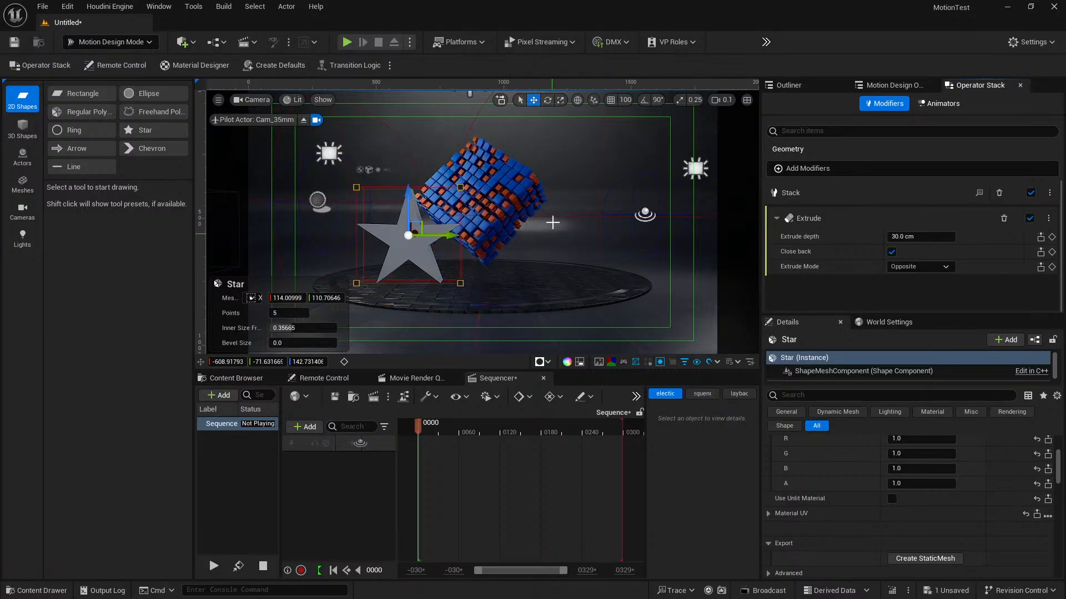
{"action": "left_click", "coordinate": [552, 228]}
{"action": "mouse_move", "coordinate": [496, 227]}
{"action": "right_mouse_down"}
{"action": "mouse_move", "coordinate": [549, 283]}
{"action": "mouse_move", "coordinate": [527, 225]}
{"action": "mouse_move", "coordinate": [511, 229]}
{"action": "mouse_move", "coordinate": [559, 236]}
{"action": "mouse_move", "coordinate": [504, 238]}
{"action": "right_mouse_up"}
{"action": "key", "text": "w"}
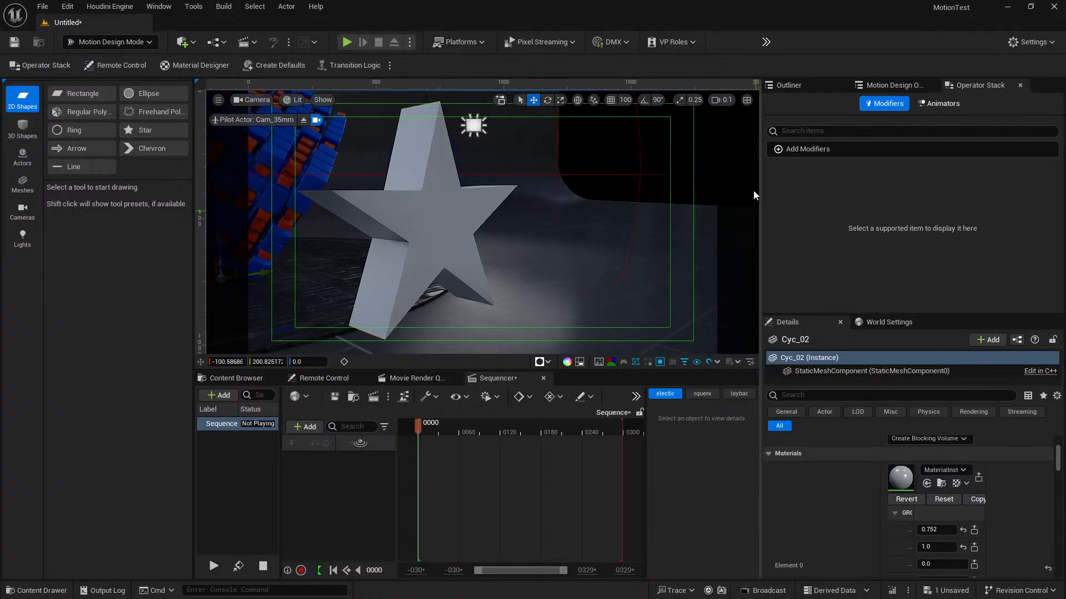
Step: Add a Bevel geometry modifier to the star on top of its Extrude modifier
{"action": "left_click", "coordinate": [814, 149]}
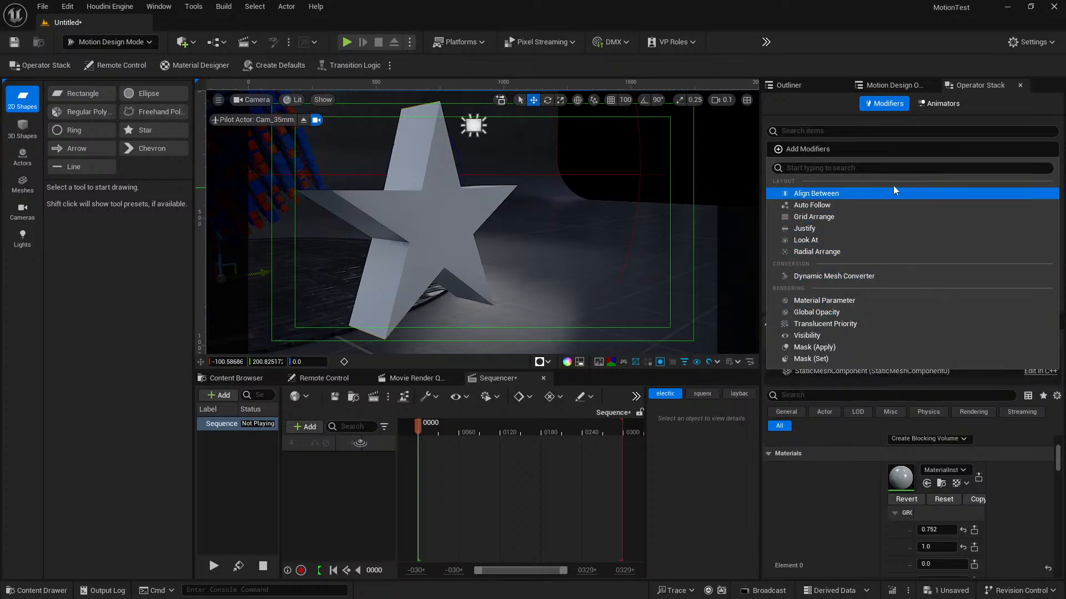
{"action": "left_click", "coordinate": [864, 88]}
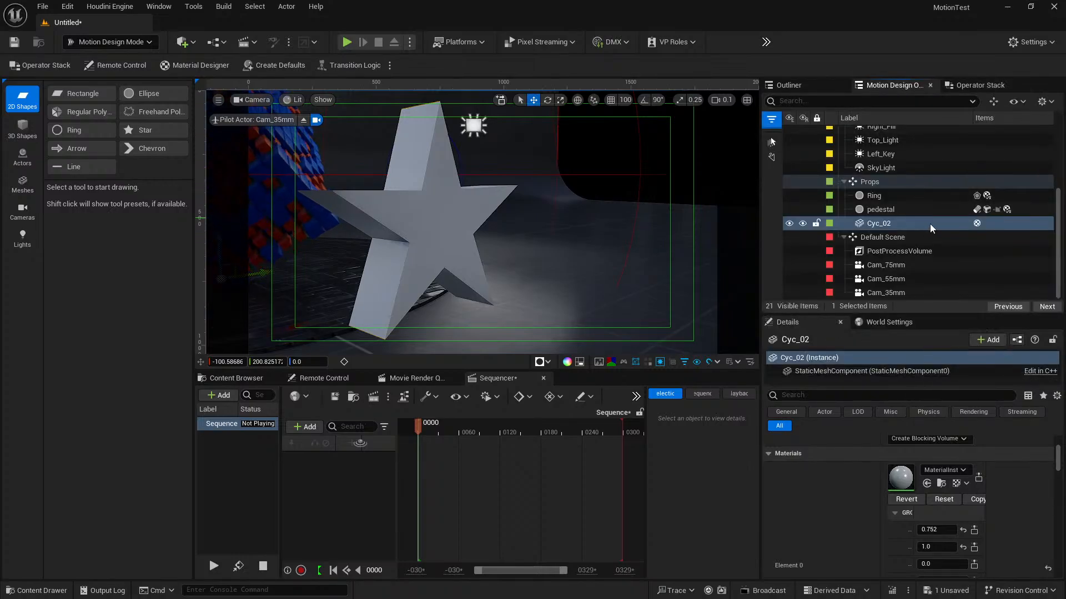
{"action": "scroll", "coordinate": [907, 280], "scroll_direction": "up", "scroll_amount": 4}
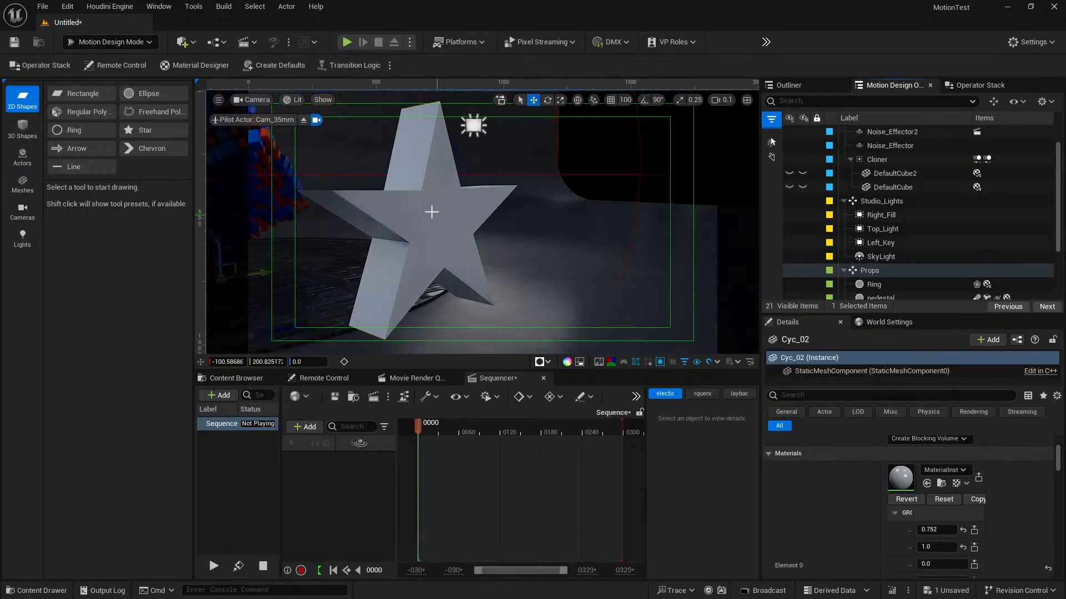
{"action": "left_click", "coordinate": [418, 221]}
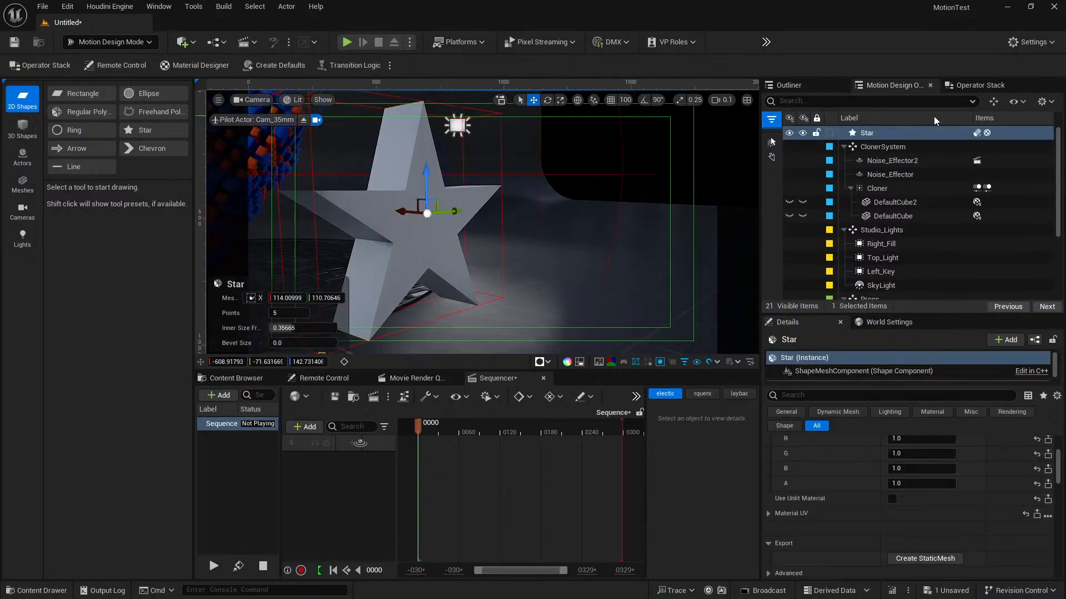
{"action": "left_click", "coordinate": [971, 84]}
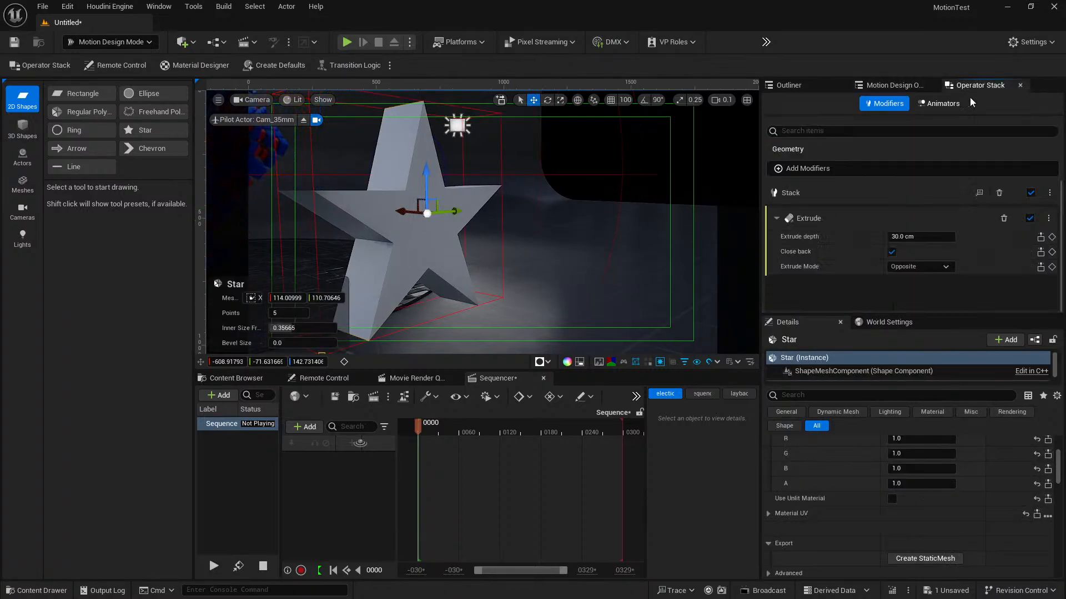
{"action": "left_click", "coordinate": [803, 168]}
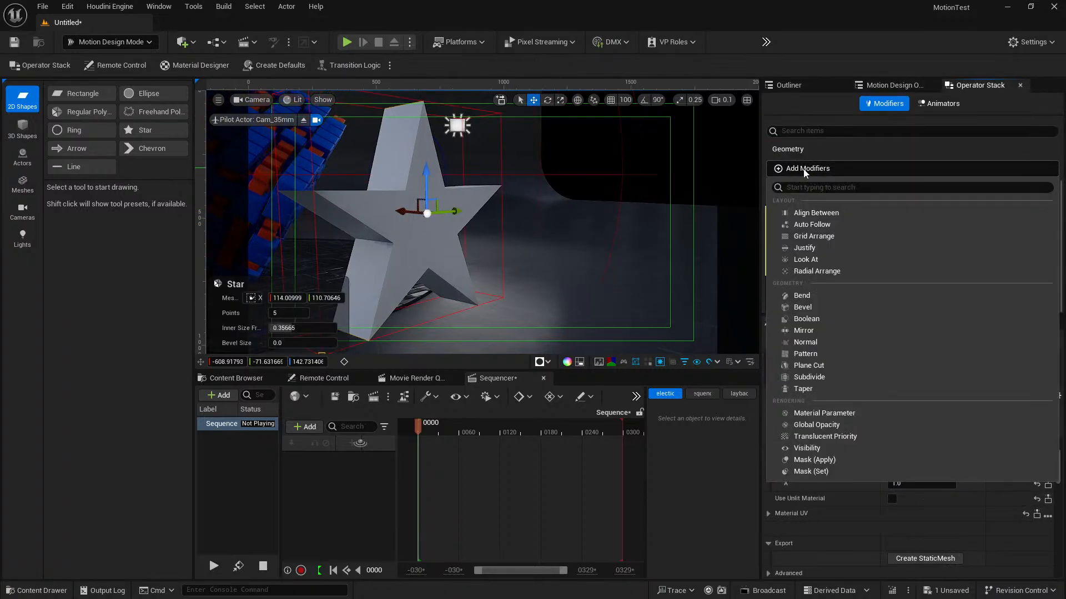
{"action": "left_click", "coordinate": [828, 306]}
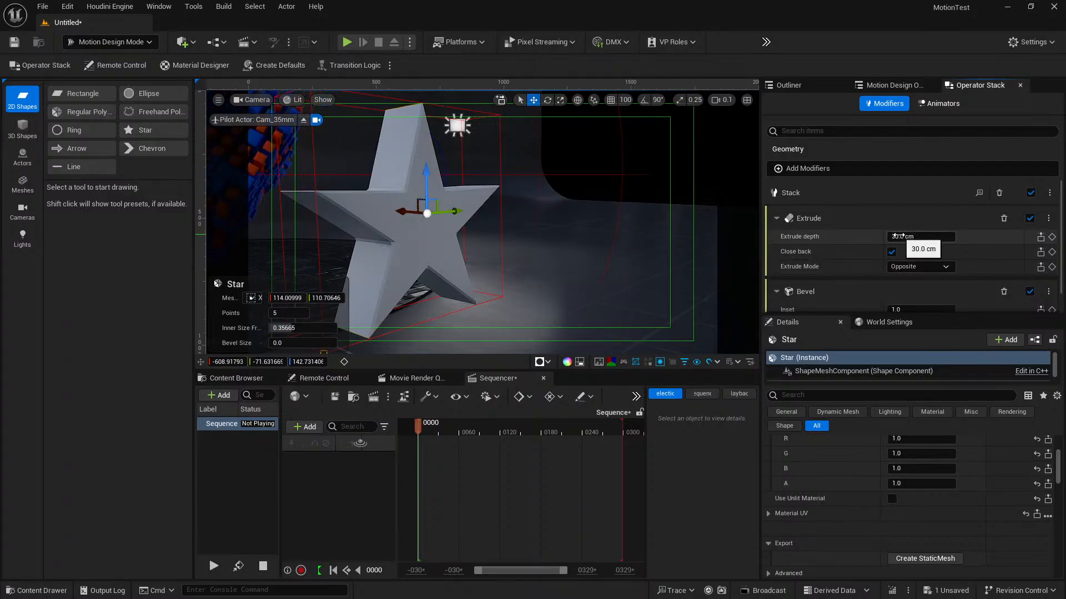
Step: Set the star's Bevel modifier to 3 iterations with an inset of 3.0
{"action": "scroll", "coordinate": [905, 256], "scroll_direction": "down", "scroll_amount": 1}
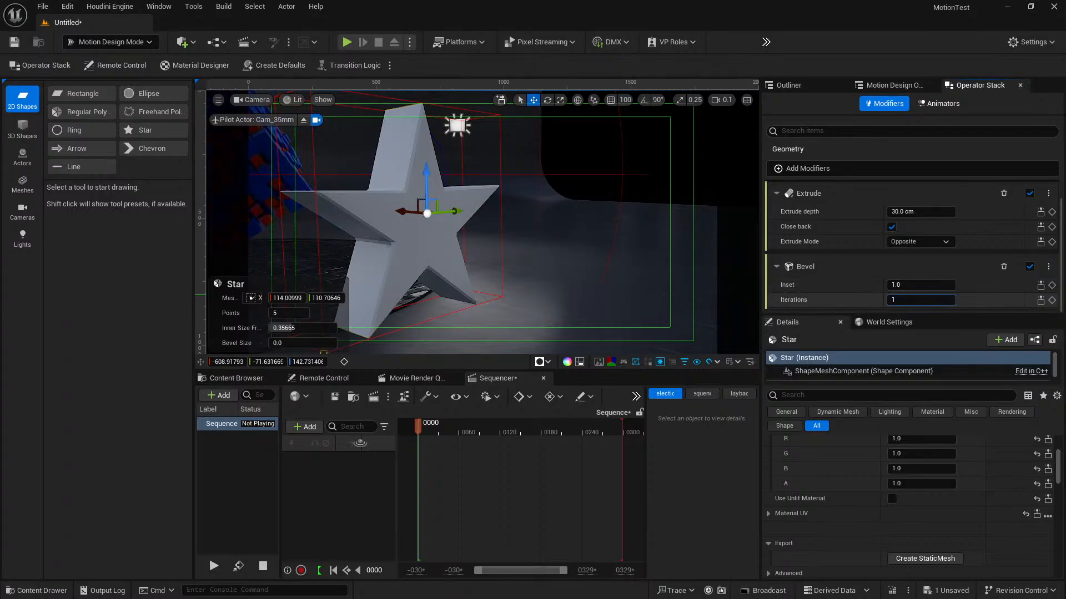
{"action": "left_click", "coordinate": [910, 298]}
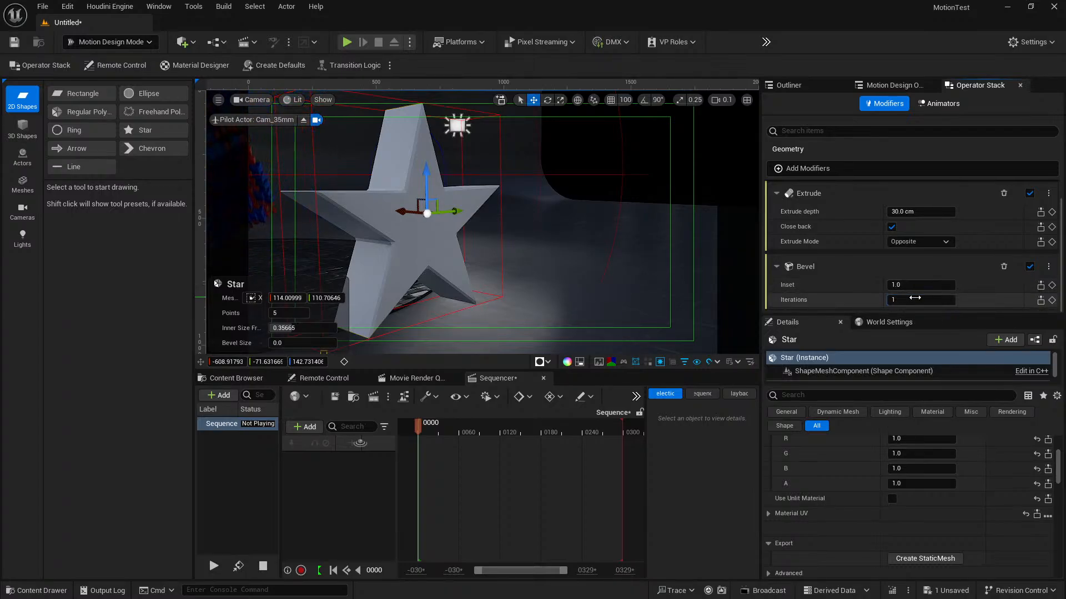
{"action": "type", "text": "3"}
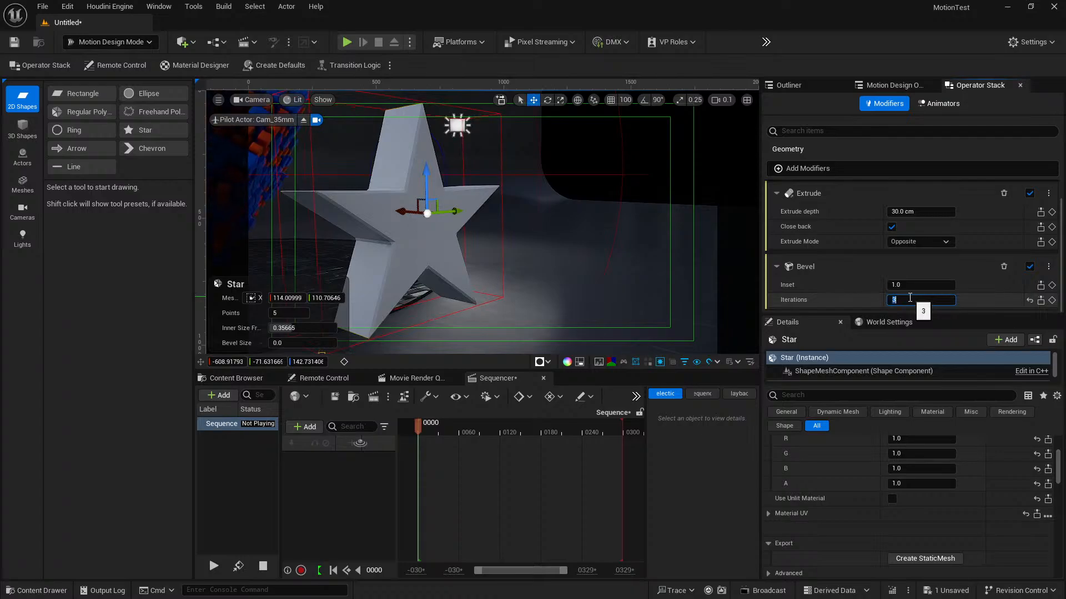
{"action": "key", "text": "Return"}
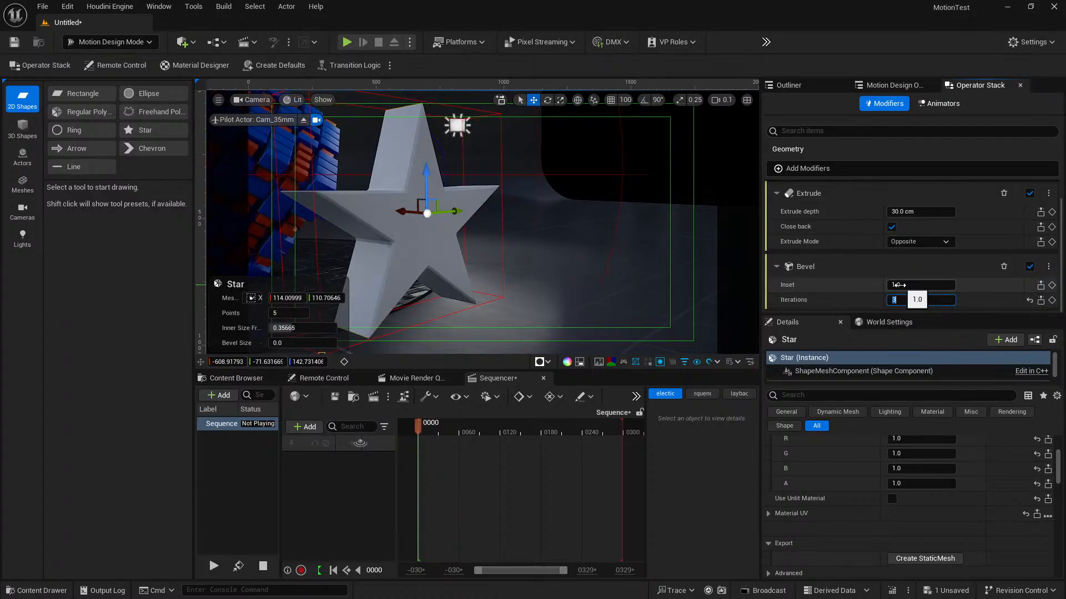
{"action": "left_click_drag", "start_coordinate": [916, 284], "coordinate": [930, 284]}
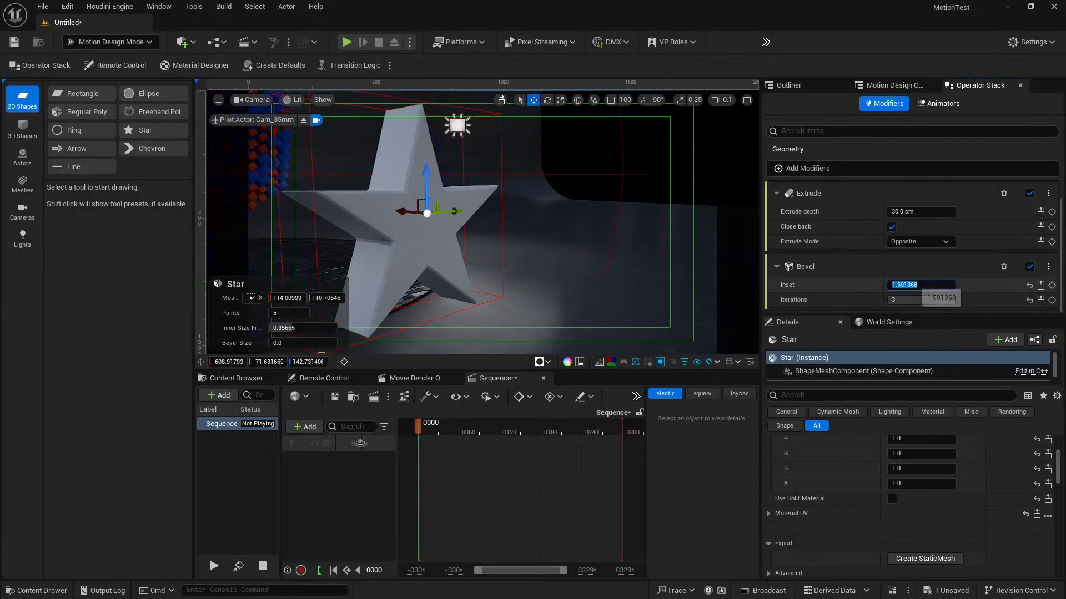
{"action": "left_click", "coordinate": [930, 283]}
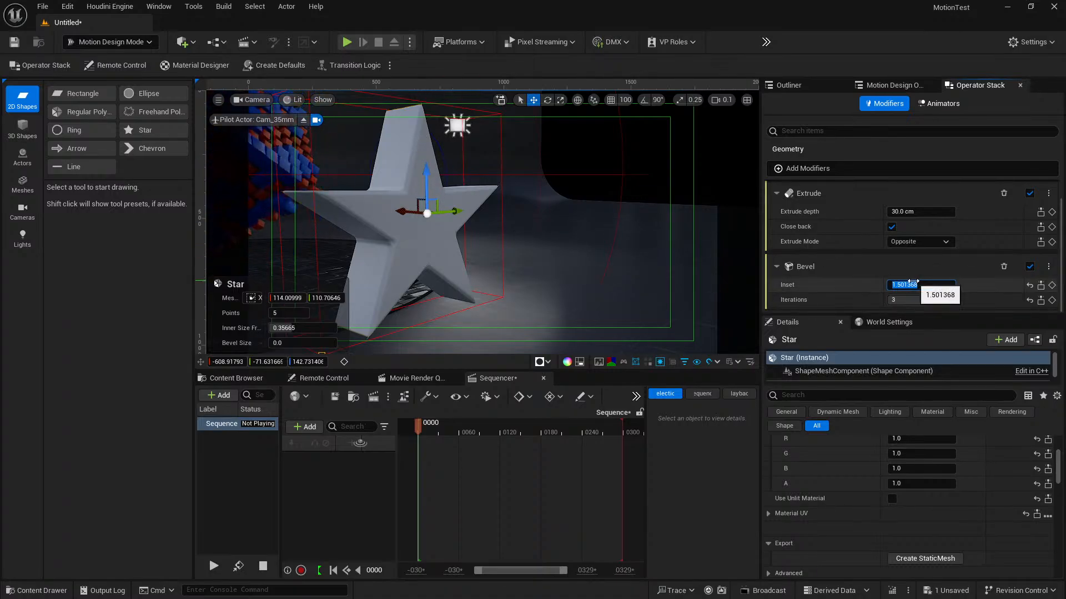
{"action": "type", "text": "3"}
{"action": "key", "text": "Return"}
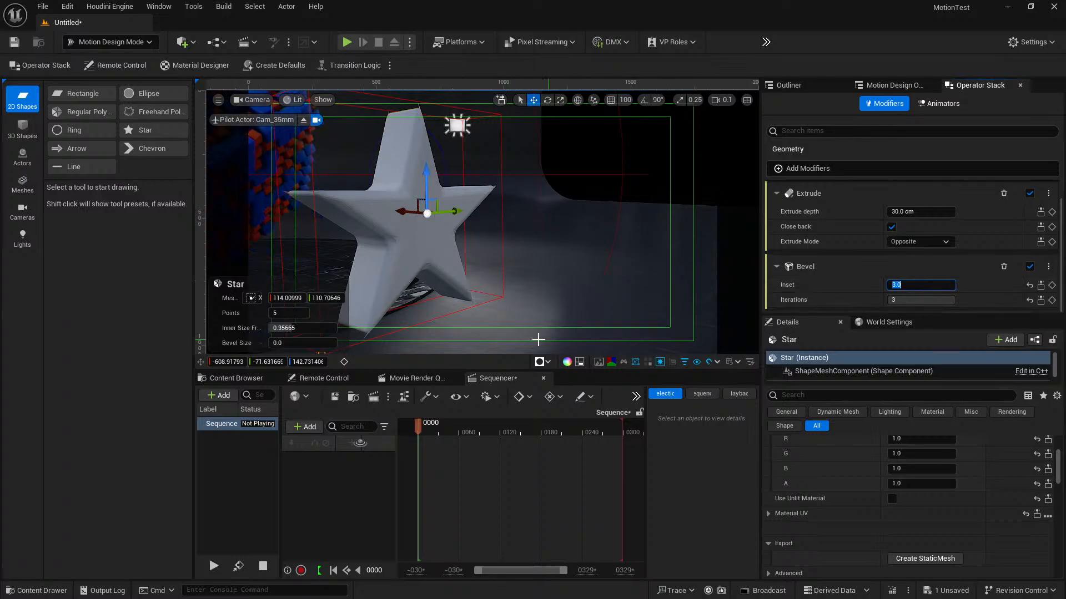
Step: Examine the star's bevelled edges up close and from the front through the piloted Cam_35mm
{"action": "mouse_move", "coordinate": [559, 260]}
{"action": "right_mouse_down"}
{"action": "mouse_move", "coordinate": [465, 263]}
{"action": "mouse_move", "coordinate": [541, 249]}
{"action": "mouse_move", "coordinate": [548, 278]}
{"action": "mouse_move", "coordinate": [572, 269]}
{"action": "mouse_move", "coordinate": [545, 275]}
{"action": "right_mouse_up"}
{"action": "key", "text": "w"}
{"action": "key", "text": "e"}
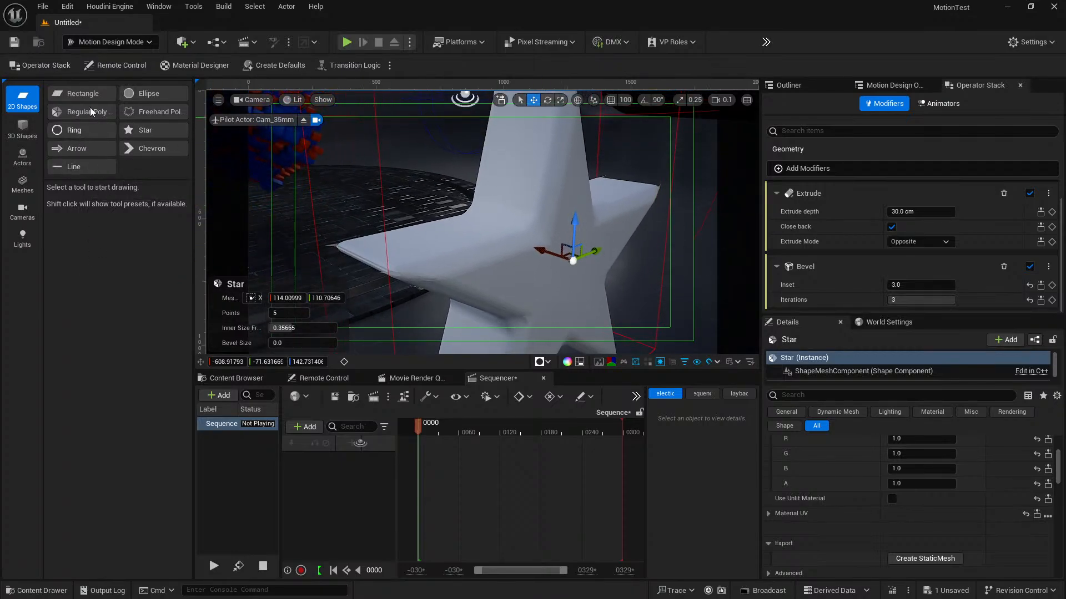
{"action": "right_click_drag", "start_coordinate": [540, 260], "coordinate": [449, 238]}
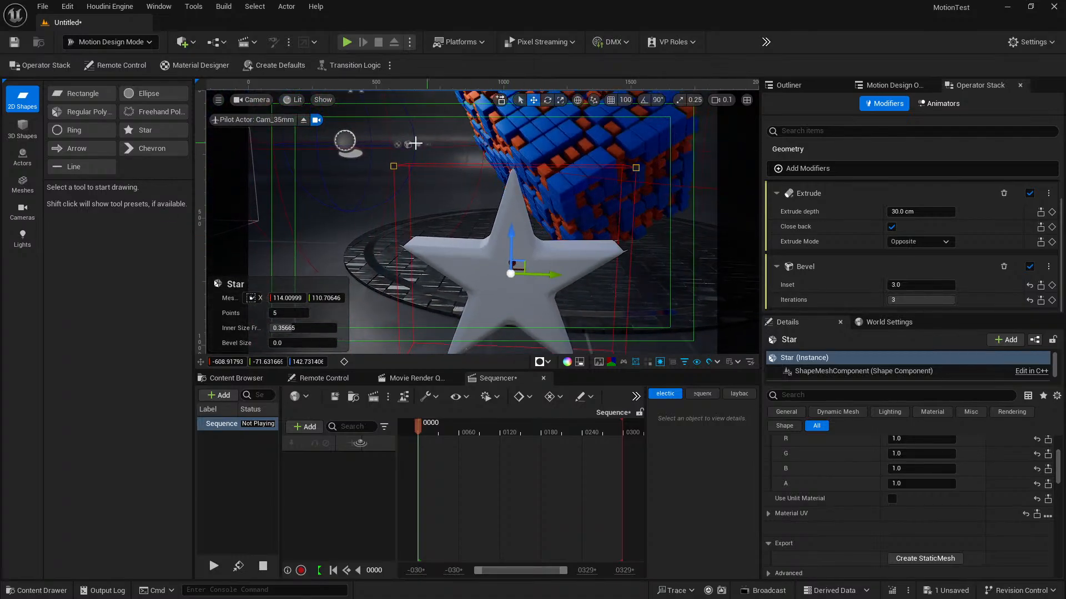
Step: Select the piloted Cam_35mm and turn off its exact camera view
{"action": "left_click", "coordinate": [258, 106]}
{"action": "left_click", "coordinate": [257, 104]}
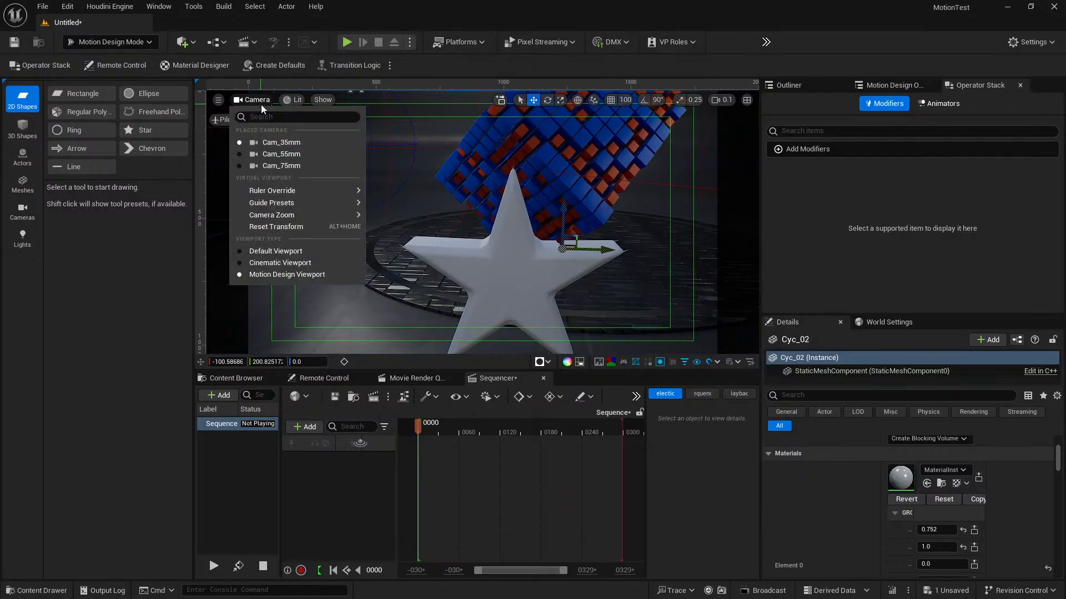
{"action": "left_click", "coordinate": [262, 131]}
{"action": "left_click", "coordinate": [275, 124]}
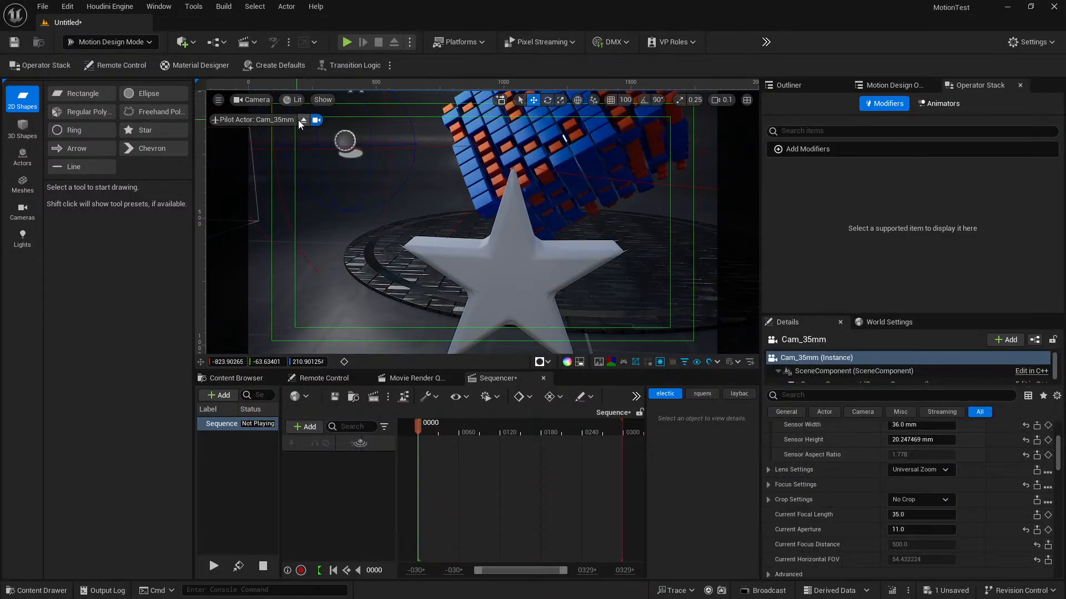
{"action": "left_click", "coordinate": [316, 121]}
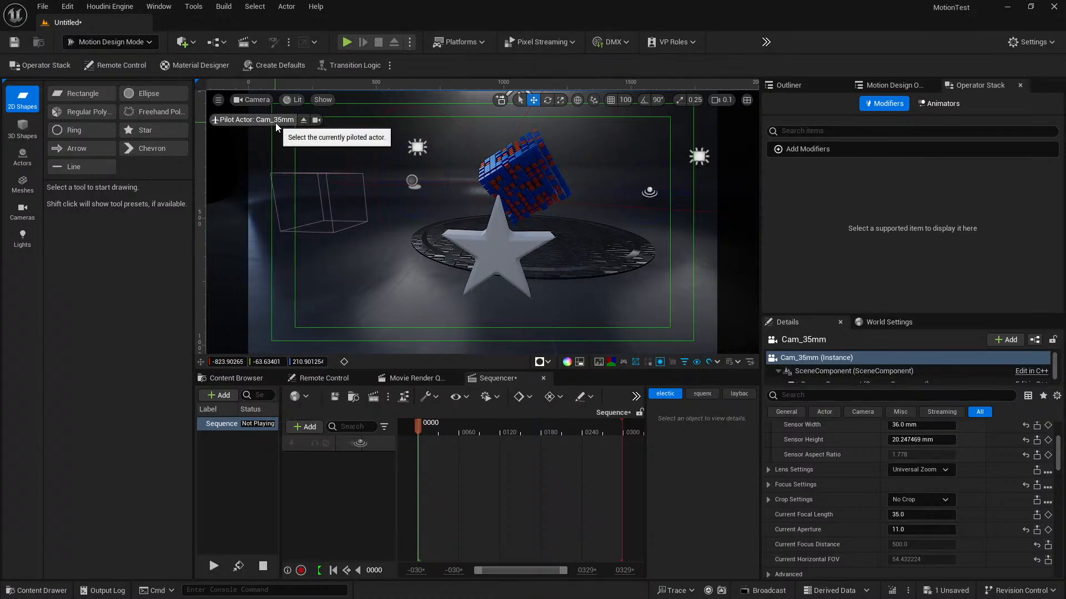
Step: Restore the viewport to Cam_35mm and reposition the camera to about (-864, -62, 115), framing the whole star before the cube cloner
{"action": "left_click", "coordinate": [262, 101]}
{"action": "left_click", "coordinate": [269, 143]}
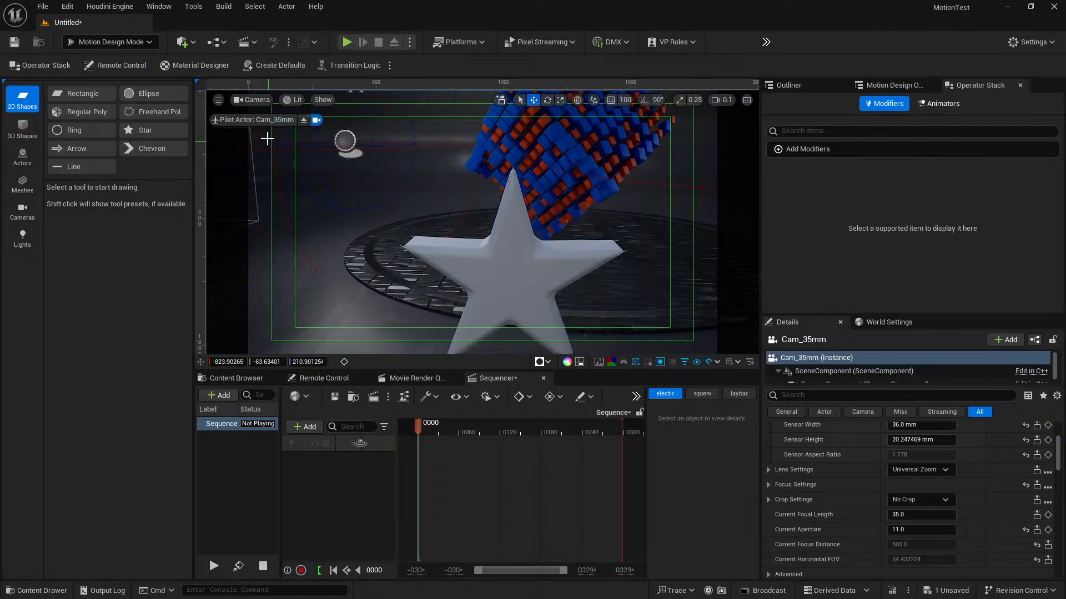
{"action": "mouse_move", "coordinate": [440, 206]}
{"action": "right_mouse_down"}
{"action": "mouse_move", "coordinate": [440, 167]}
{"action": "mouse_move", "coordinate": [442, 217]}
{"action": "mouse_move", "coordinate": [443, 204]}
{"action": "right_mouse_up"}
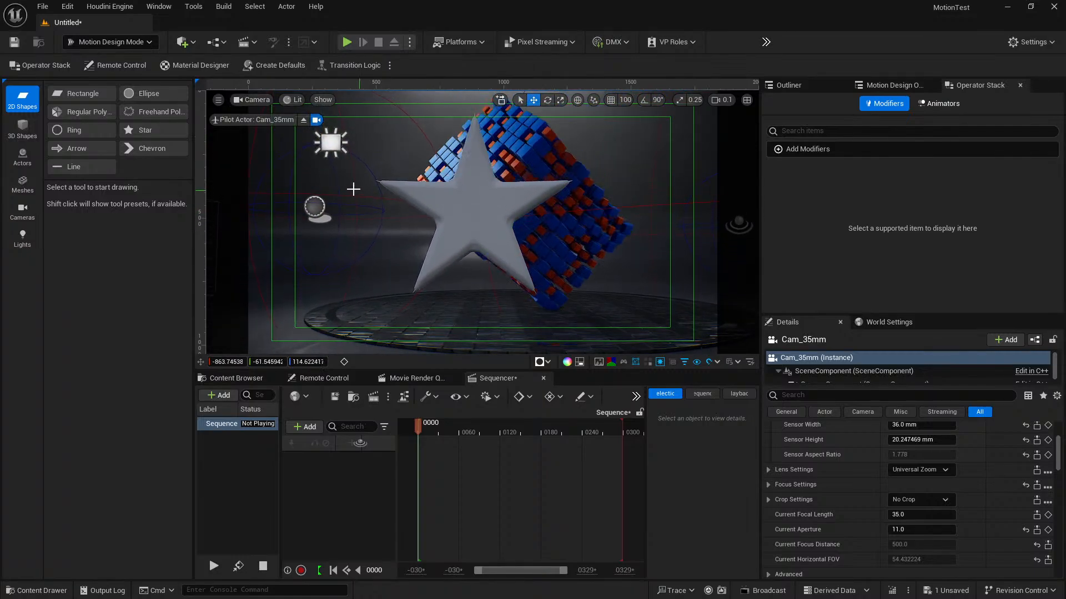
Step: Preview the scene through Cam_75mm, then return to the Cam_35mm view of the star
{"action": "left_click", "coordinate": [252, 99]}
{"action": "left_click", "coordinate": [272, 164]}
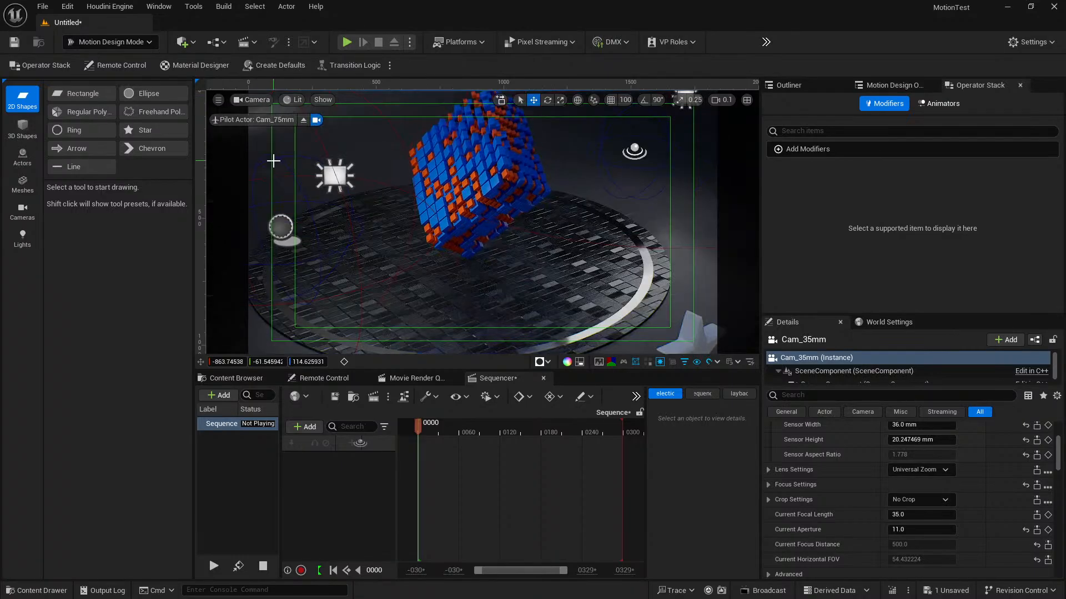
{"action": "left_click", "coordinate": [251, 99]}
{"action": "left_click", "coordinate": [272, 144]}
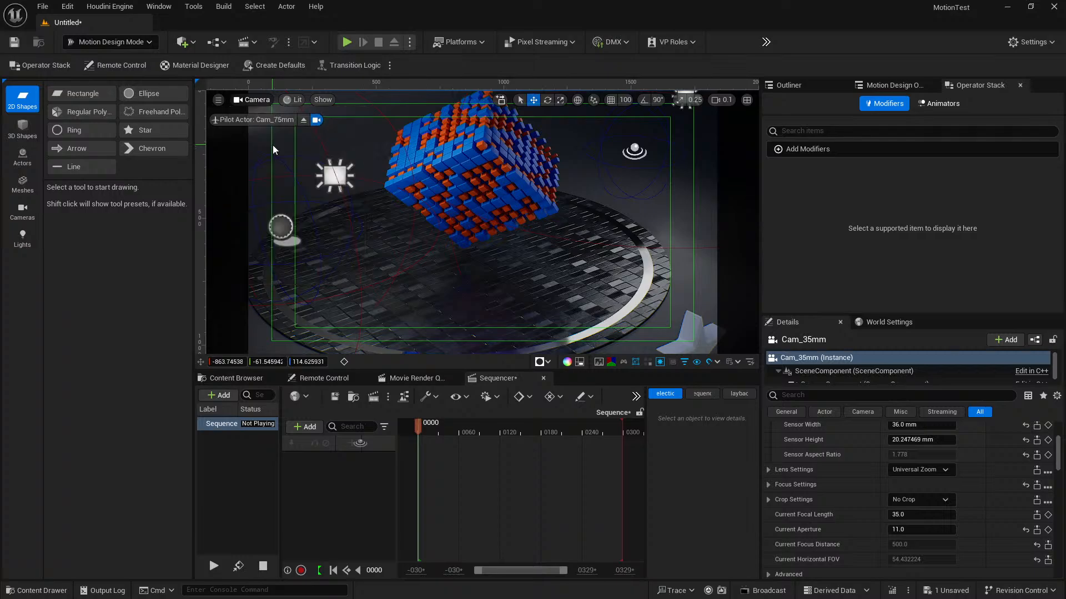
Step: Draw a 2D rectangle about 72 by 51 units beside the star's lower left point
{"action": "left_click", "coordinate": [85, 93]}
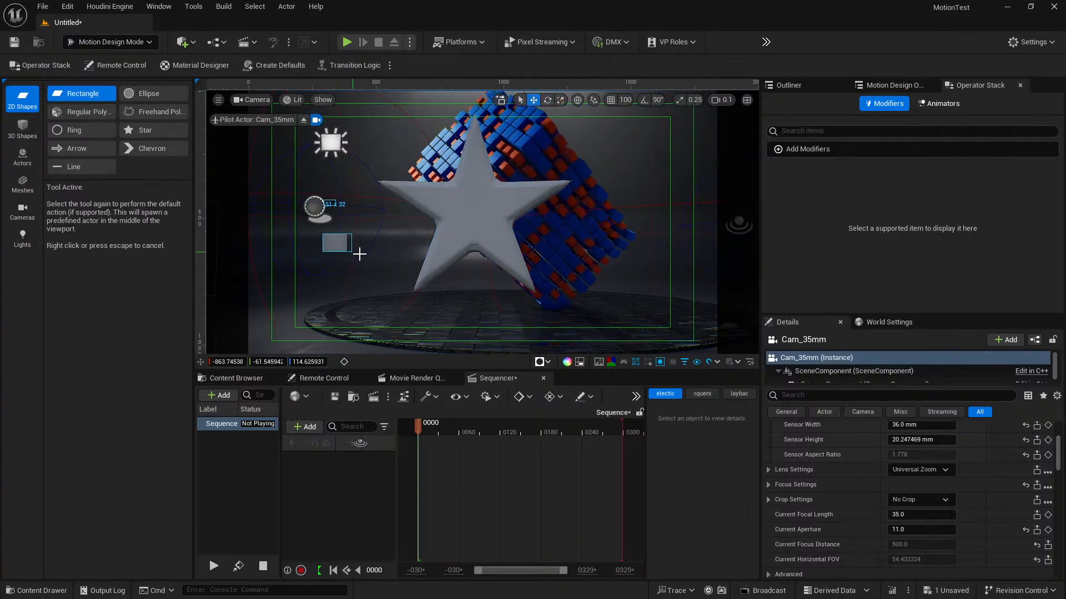
{"action": "left_click_drag", "start_coordinate": [355, 253], "coordinate": [388, 279]}
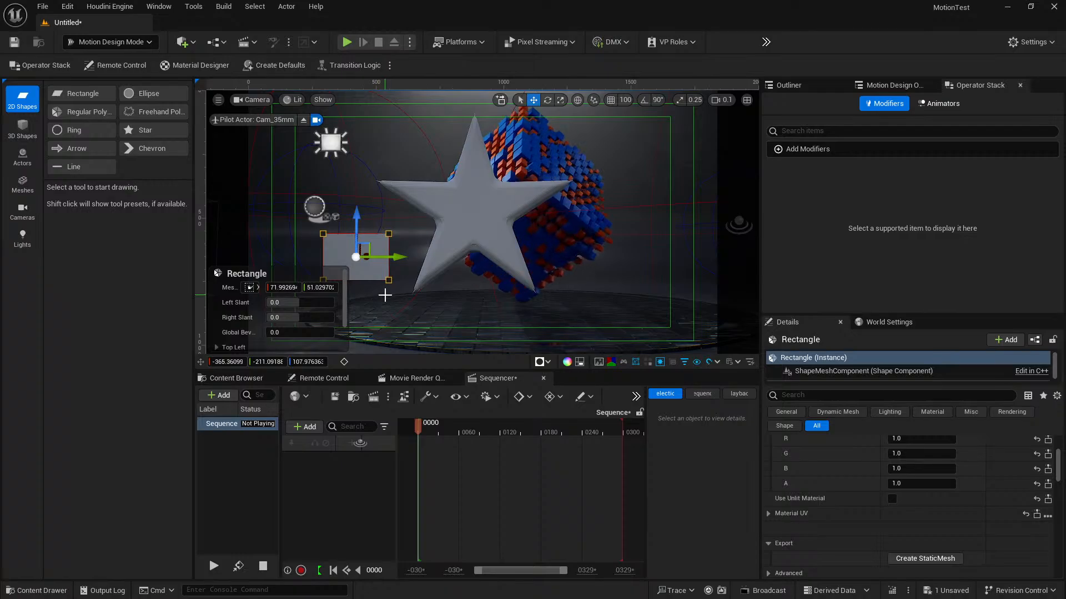
Step: Slant the rectangle's left edge to a left slant of about 15.8 using its shape handle
{"action": "scroll", "coordinate": [369, 278], "scroll_direction": "up", "scroll_amount": 5}
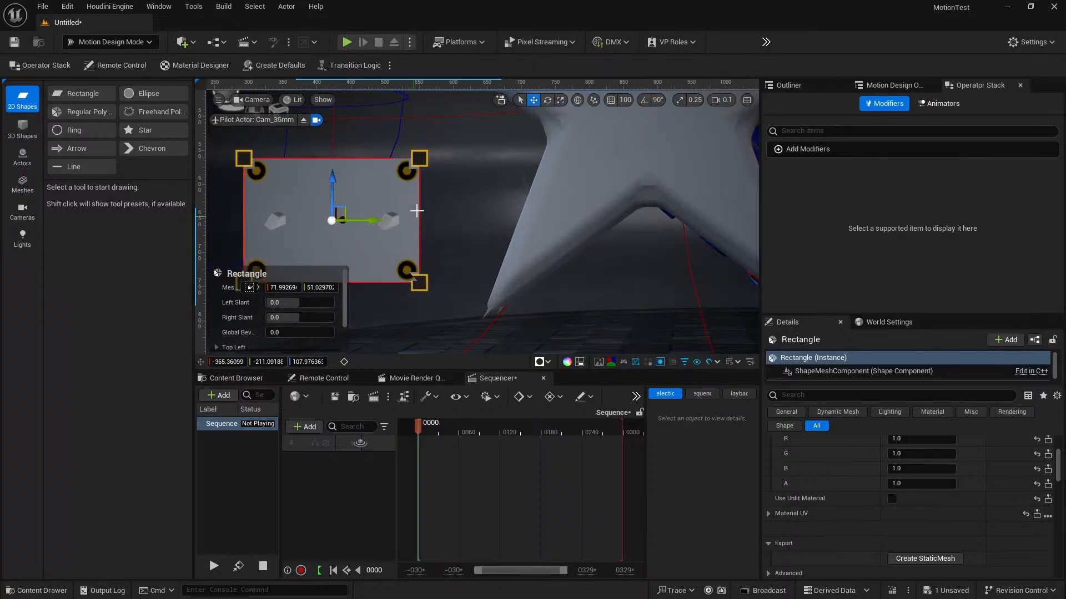
{"action": "left_click", "coordinate": [415, 168]}
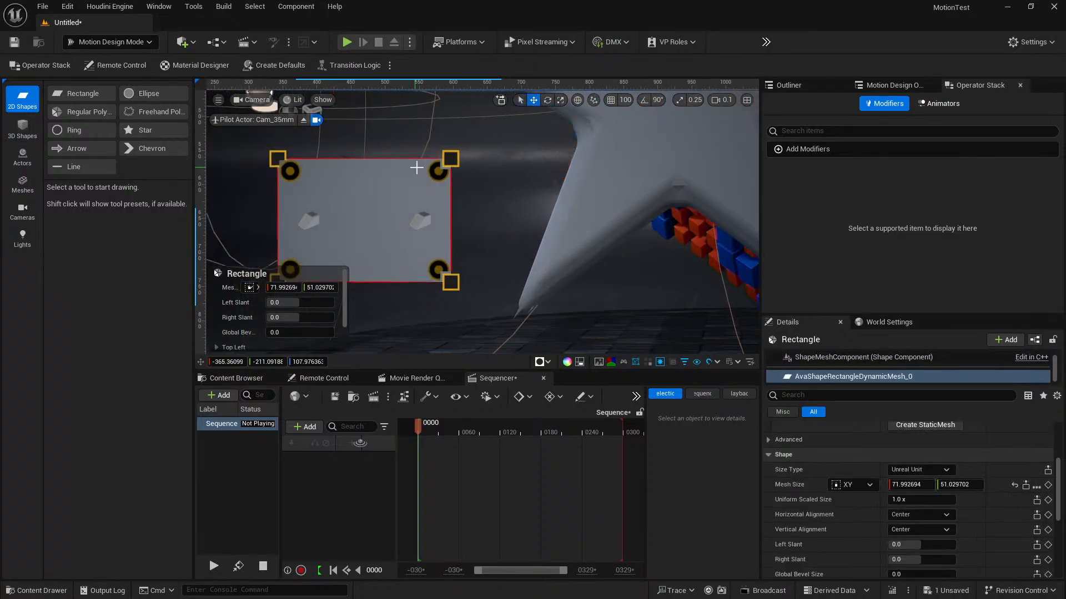
{"action": "right_click_drag", "start_coordinate": [446, 171], "coordinate": [380, 171]}
{"action": "mouse_move", "coordinate": [585, 162]}
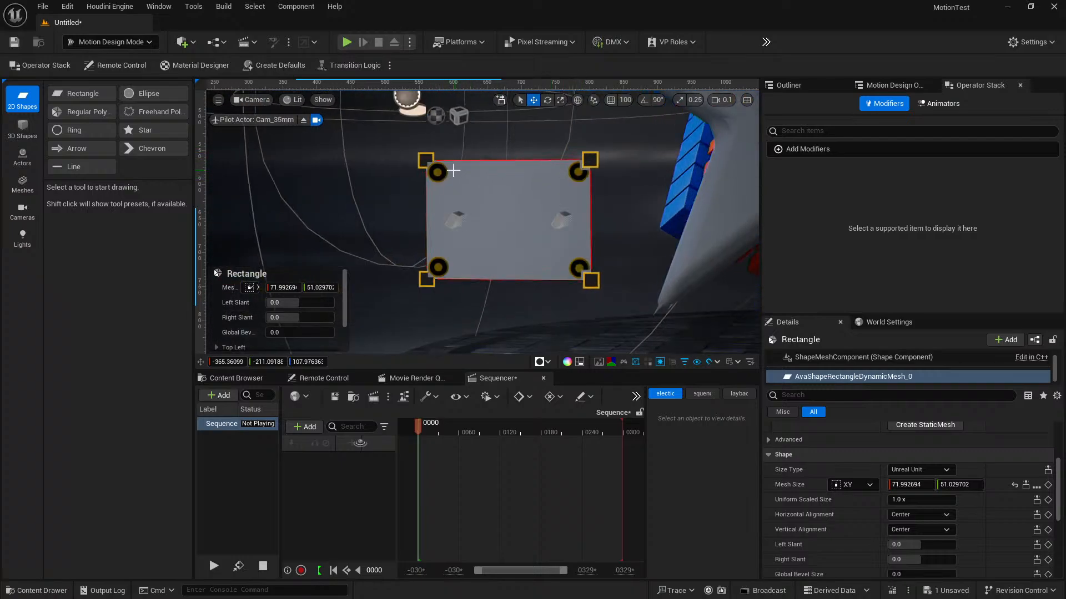
{"action": "right_click_drag", "start_coordinate": [454, 170], "coordinate": [479, 170]}
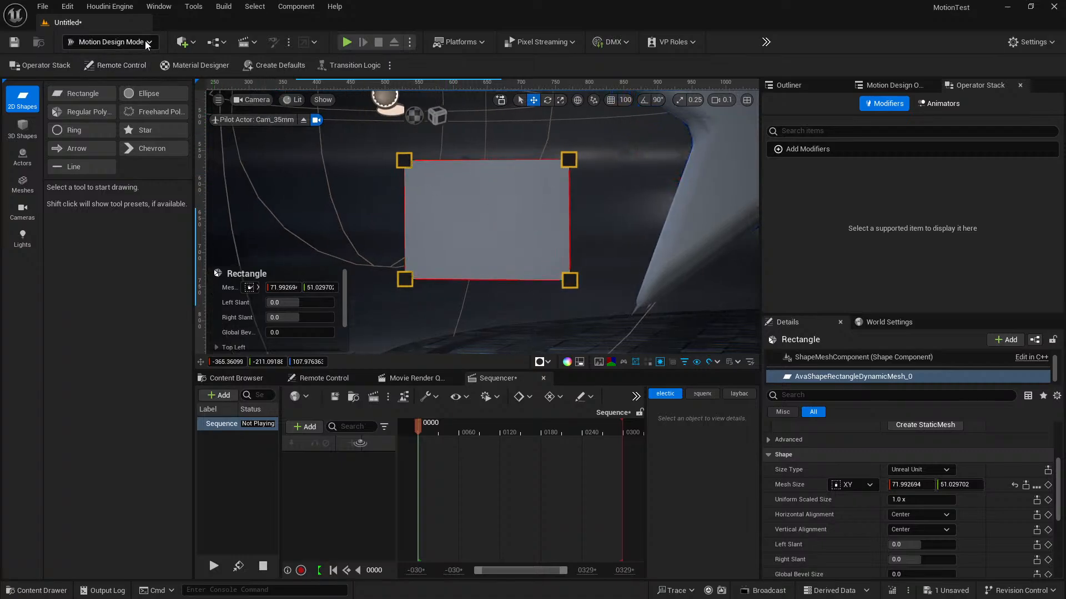
{"action": "mouse_move", "coordinate": [411, 263]}
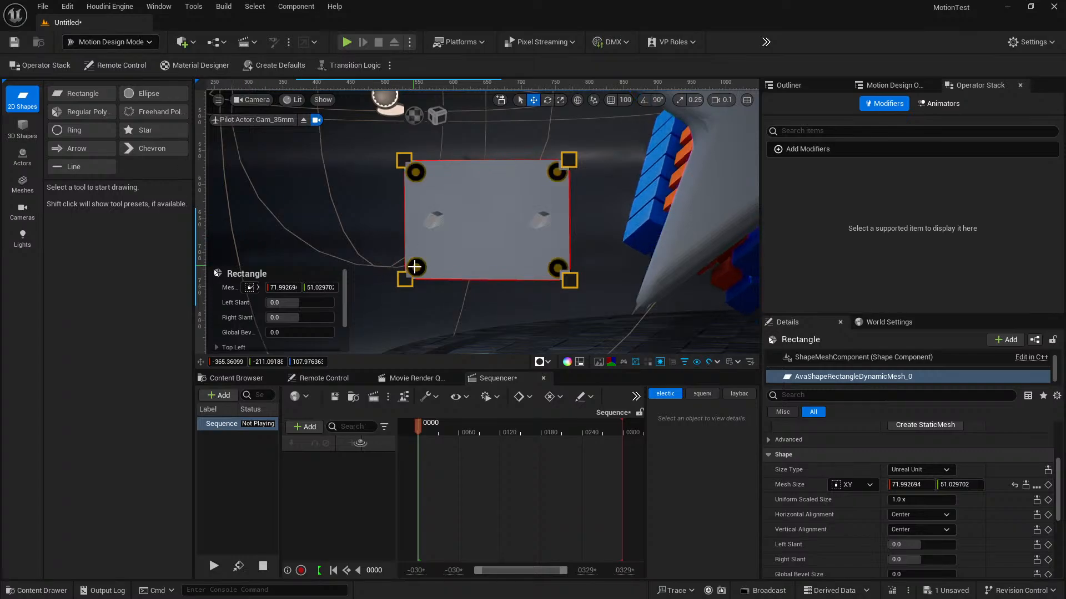
{"action": "mouse_move", "coordinate": [421, 259]}
{"action": "right_mouse_down"}
{"action": "mouse_move", "coordinate": [384, 259]}
{"action": "mouse_move", "coordinate": [500, 259]}
{"action": "mouse_move", "coordinate": [437, 260]}
{"action": "right_mouse_up"}
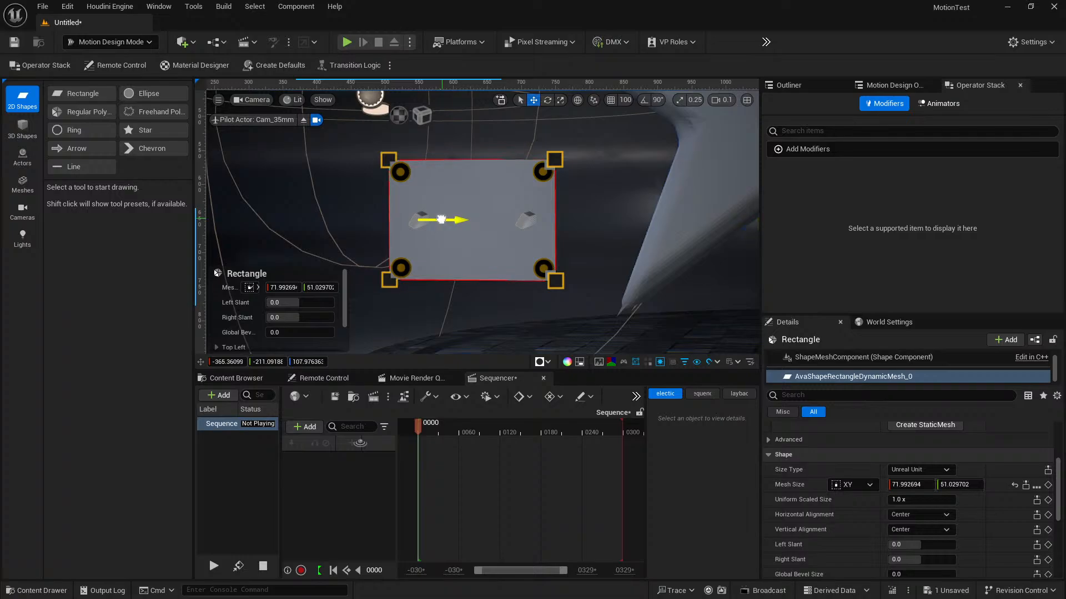
{"action": "left_click_drag", "start_coordinate": [583, 220], "coordinate": [552, 231]}
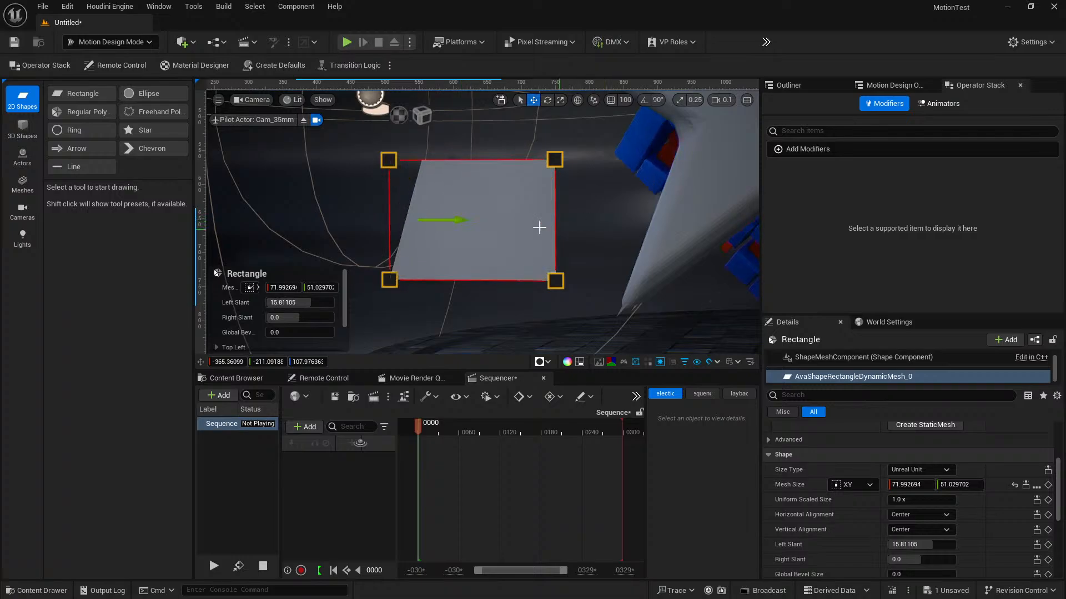
Step: Move the rectangle along Y away from the star to about Y -225.5
{"action": "left_click", "coordinate": [526, 219]}
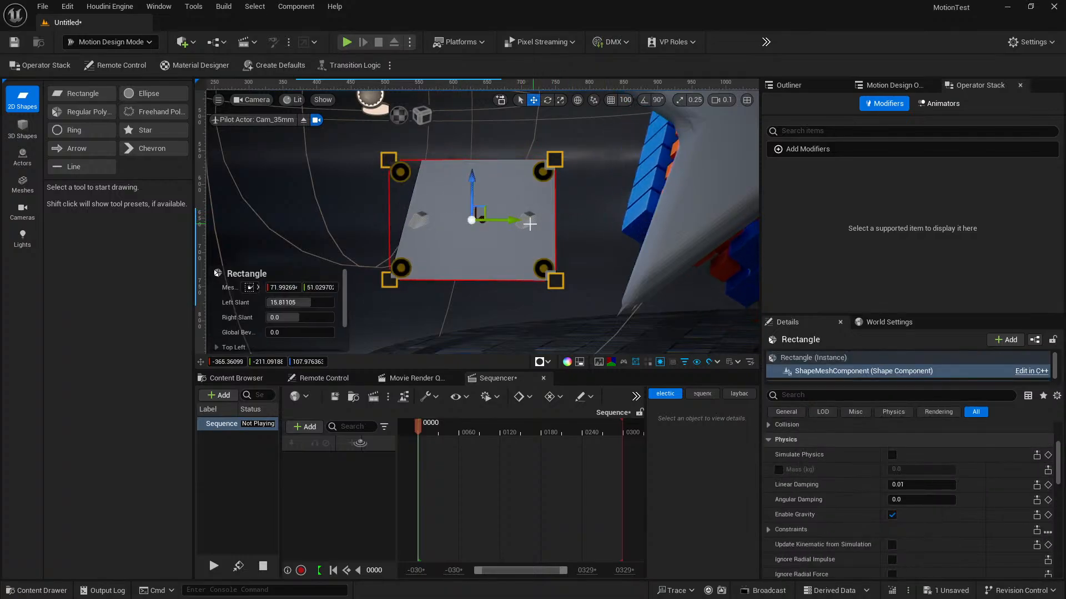
{"action": "left_click_drag", "start_coordinate": [509, 221], "coordinate": [475, 221]}
{"action": "left_click", "coordinate": [529, 224]}
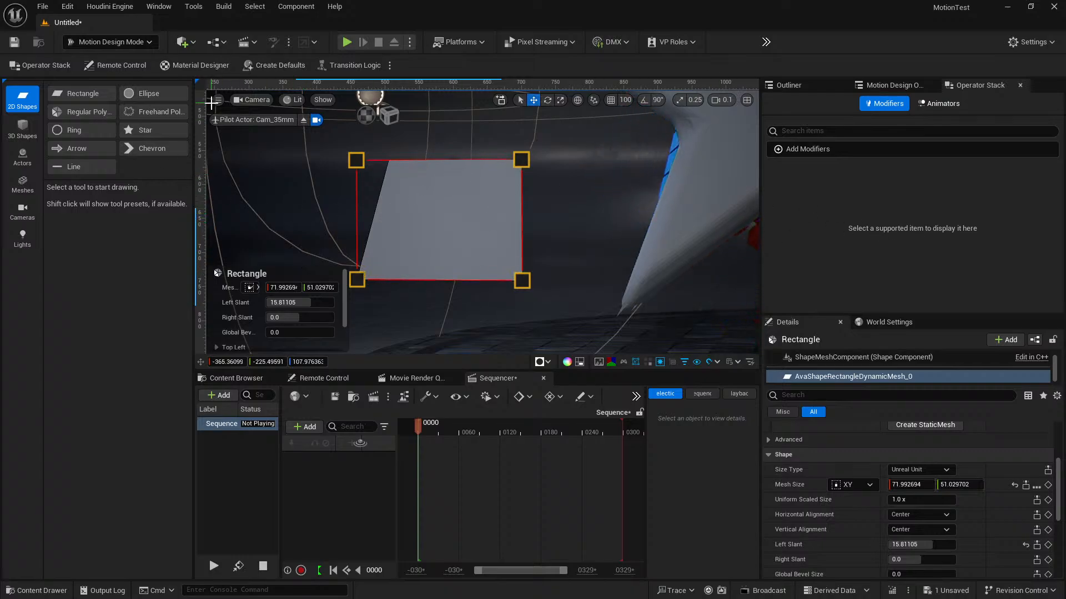
Step: Reframe the piloted Cam_35mm to look down on the star and the rectangle above the tiled floor
{"action": "left_click", "coordinate": [304, 121]}
{"action": "right_click_drag", "start_coordinate": [517, 250], "coordinate": [517, 324]}
{"action": "right_click_drag", "start_coordinate": [517, 250], "coordinate": [398, 115]}
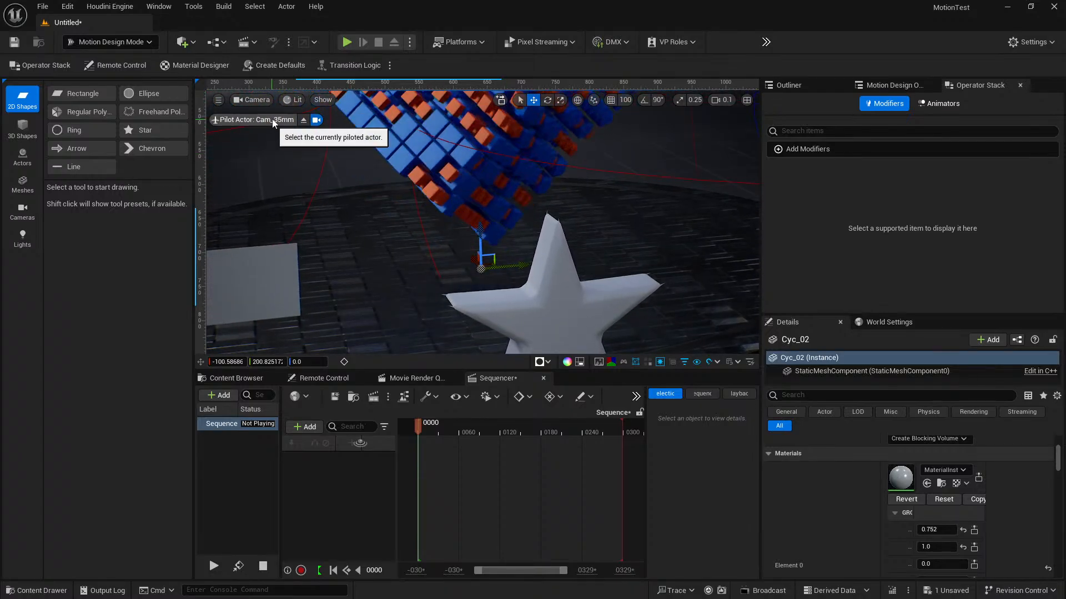
Step: Switch the viewport to Cam_75mm and frame the rectangle and the star above the tiled floor
{"action": "left_click", "coordinate": [258, 100]}
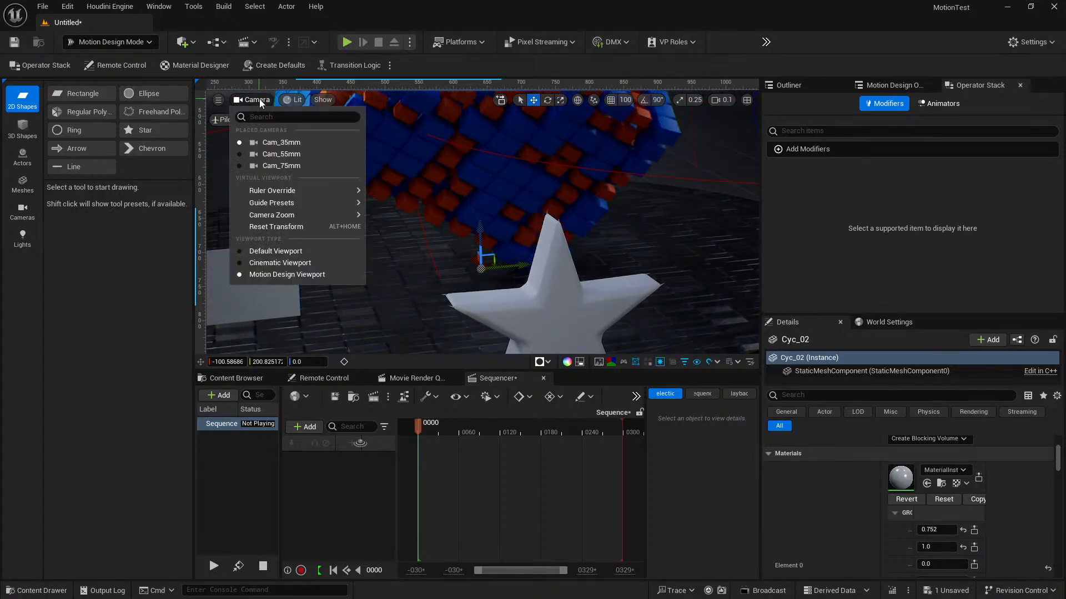
{"action": "left_click", "coordinate": [279, 165]}
{"action": "mouse_move", "coordinate": [466, 219]}
{"action": "right_mouse_down"}
{"action": "mouse_move", "coordinate": [396, 200]}
{"action": "mouse_move", "coordinate": [459, 205]}
{"action": "right_mouse_up"}
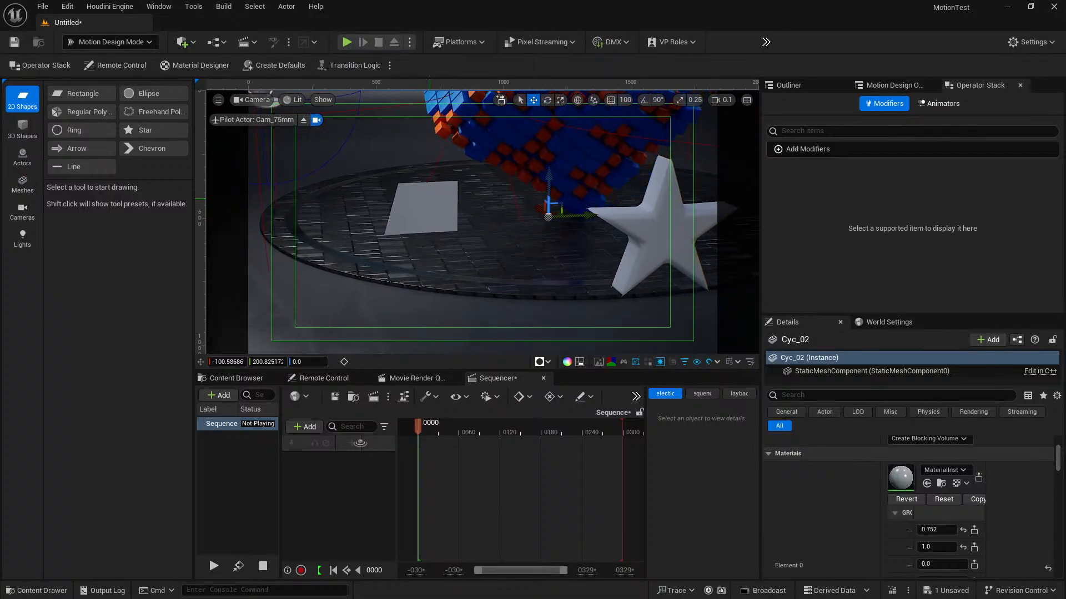
Step: Examine the star's shape, rendering and transform properties, plus the material of its ShapeMeshComponent
{"action": "left_click", "coordinate": [429, 198]}
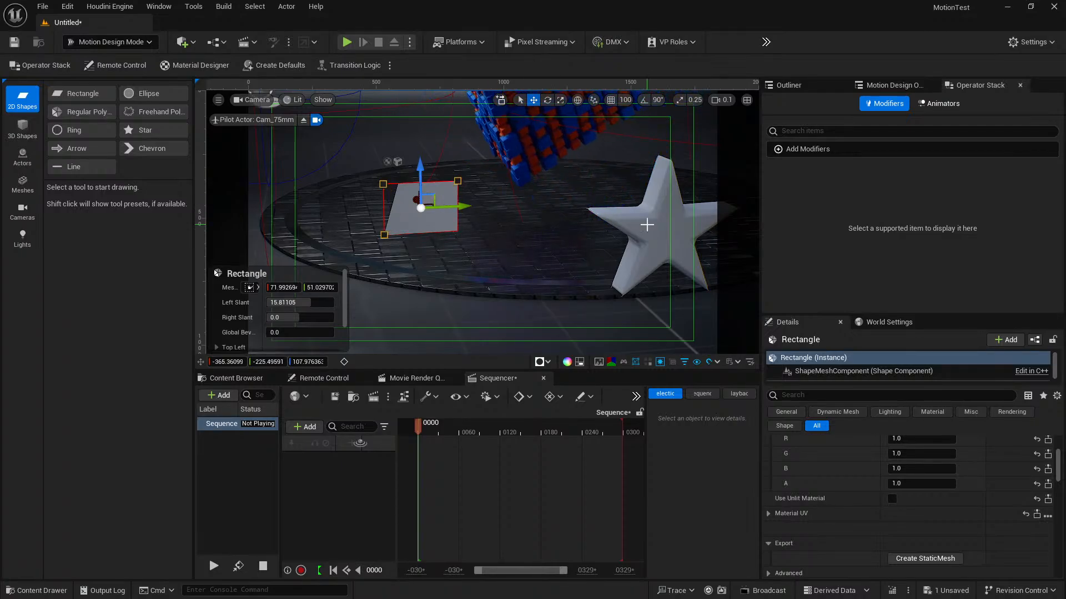
{"action": "left_click", "coordinate": [646, 224]}
{"action": "scroll", "coordinate": [978, 521], "scroll_direction": "down", "scroll_amount": 3}
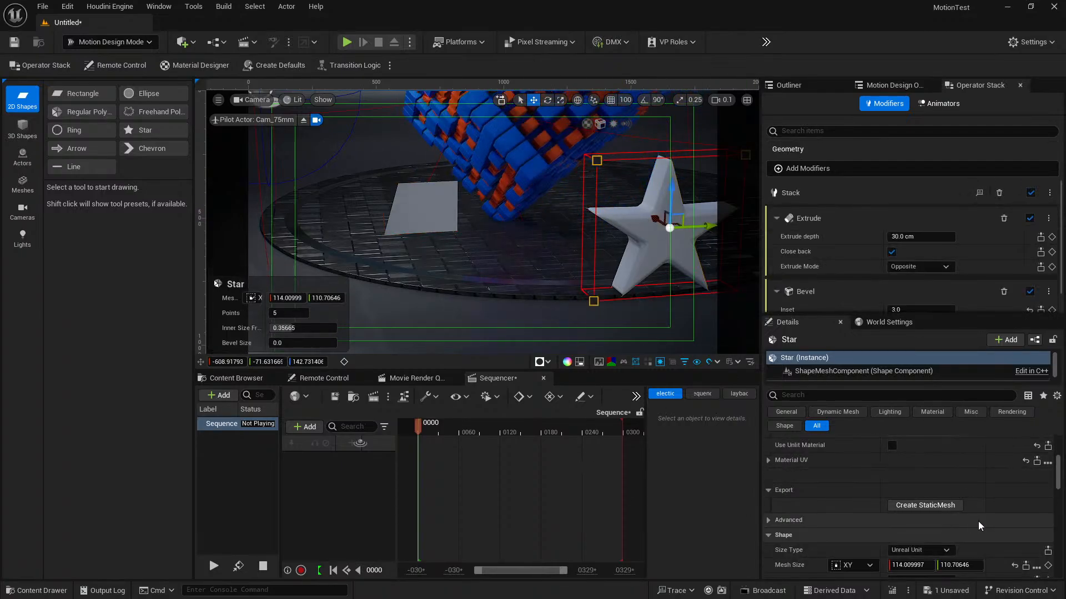
{"action": "scroll", "coordinate": [960, 516], "scroll_direction": "down", "scroll_amount": 6}
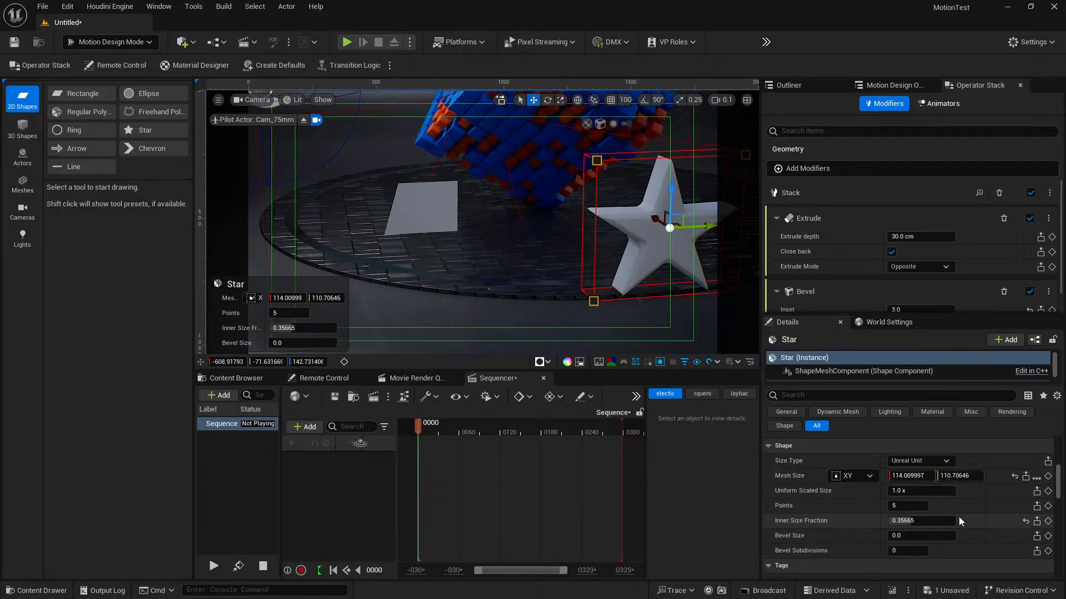
{"action": "scroll", "coordinate": [963, 521], "scroll_direction": "down", "scroll_amount": 5}
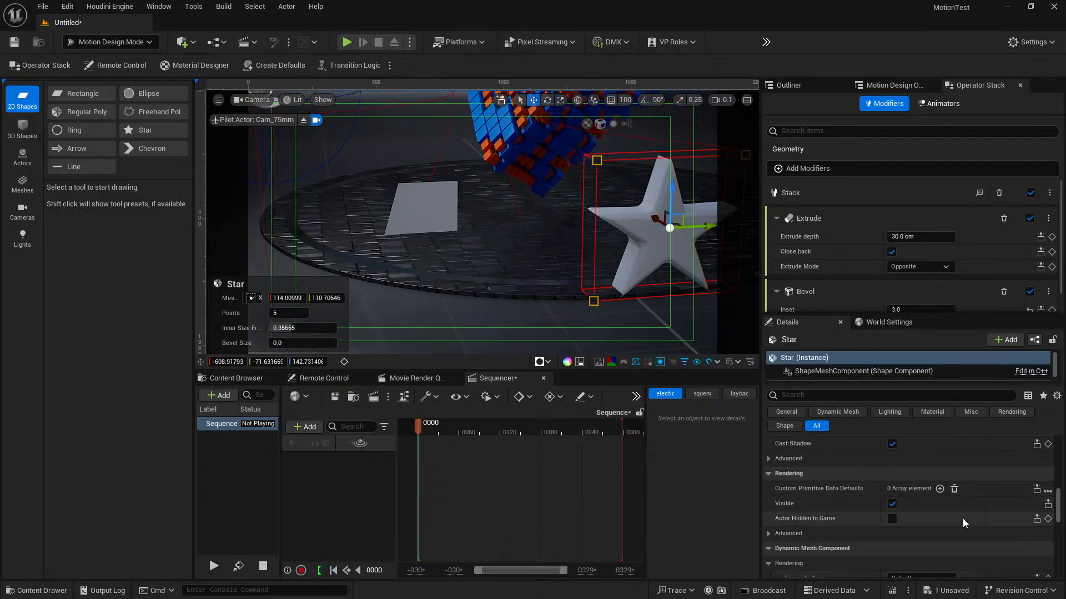
{"action": "scroll", "coordinate": [964, 518], "scroll_direction": "up", "scroll_amount": 8}
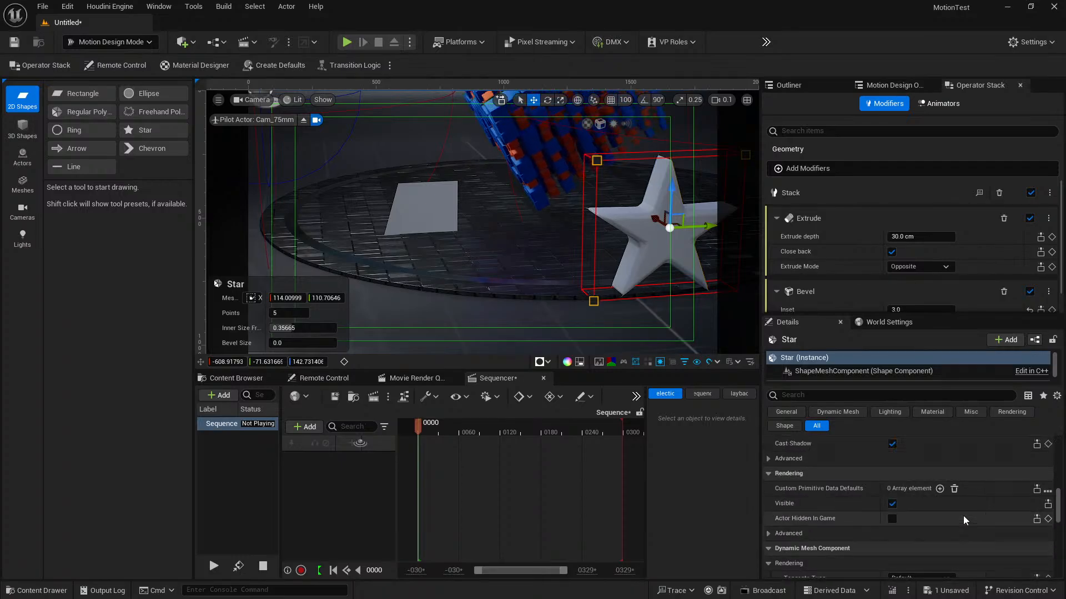
{"action": "scroll", "coordinate": [964, 515], "scroll_direction": "up", "scroll_amount": 8}
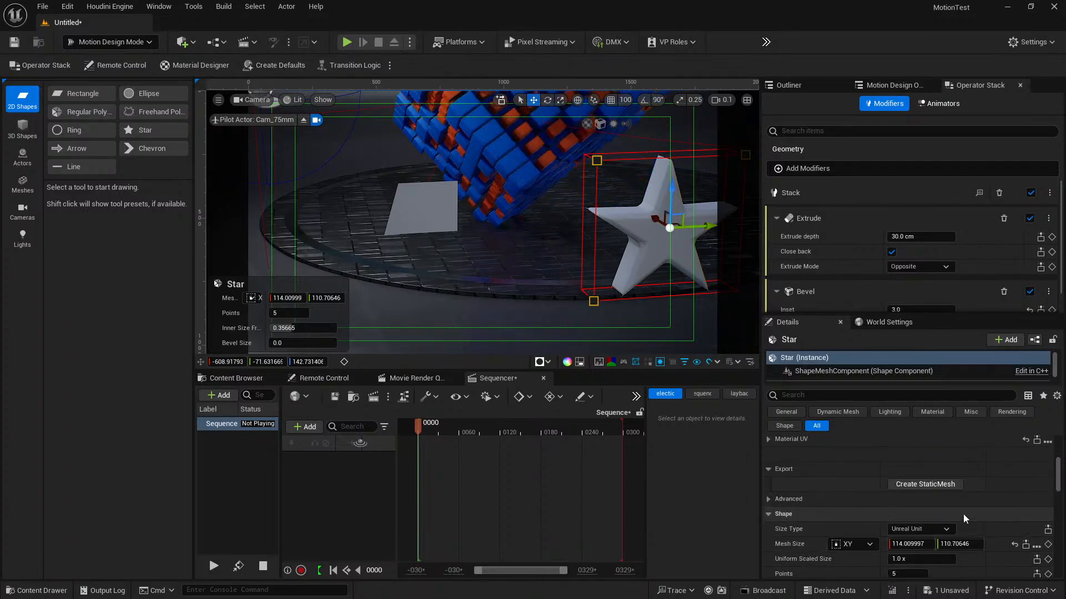
{"action": "scroll", "coordinate": [964, 514], "scroll_direction": "up", "scroll_amount": 2}
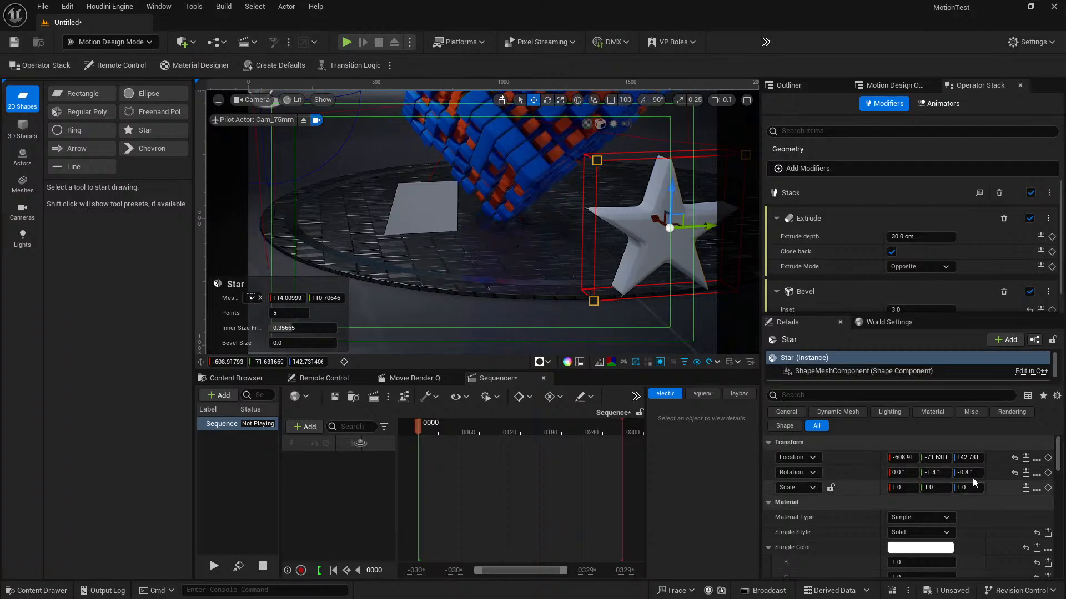
{"action": "left_click", "coordinate": [902, 372]}
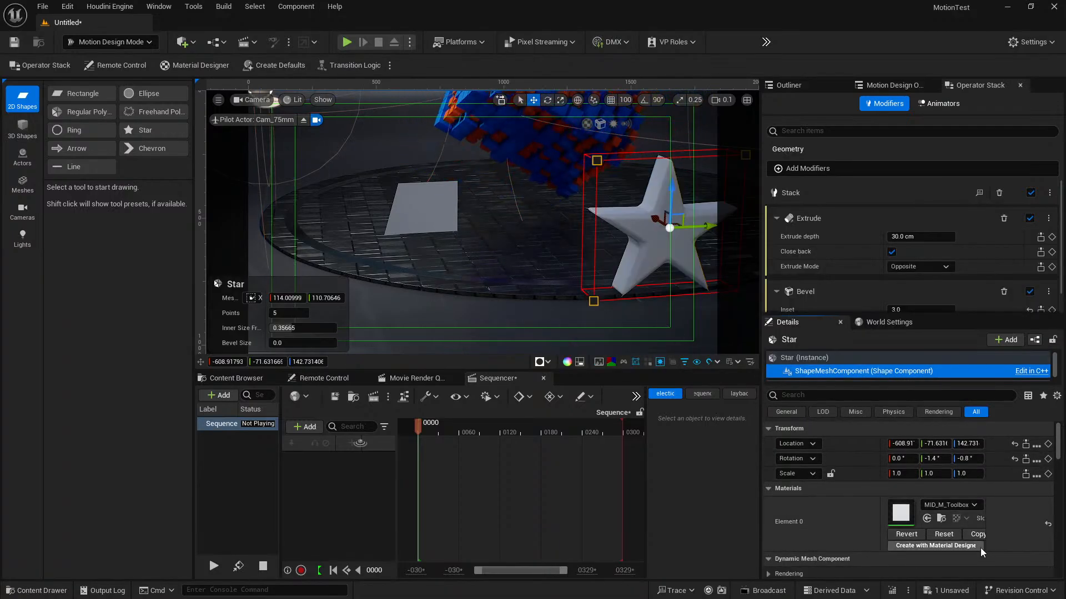
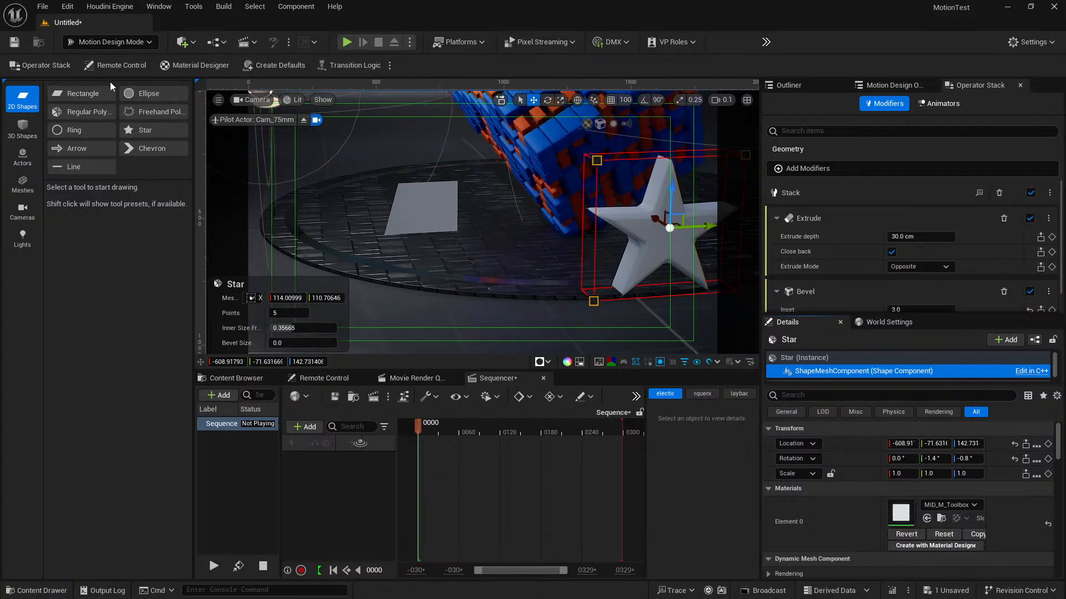
Step: Add a Text Actor to the scene in front of the star
{"action": "left_click", "coordinate": [23, 129]}
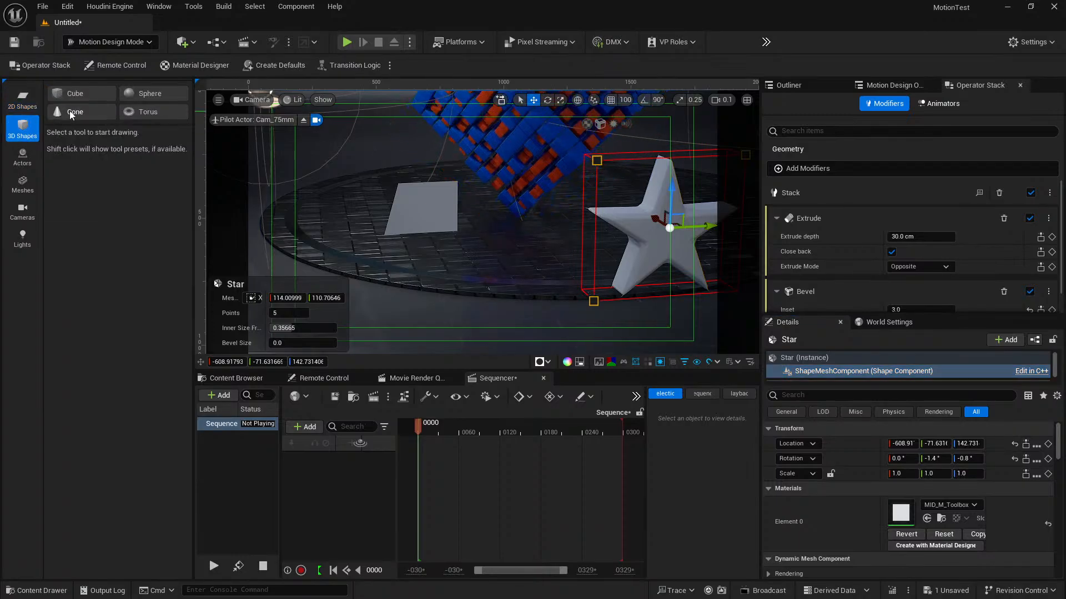
{"action": "left_click", "coordinate": [27, 158]}
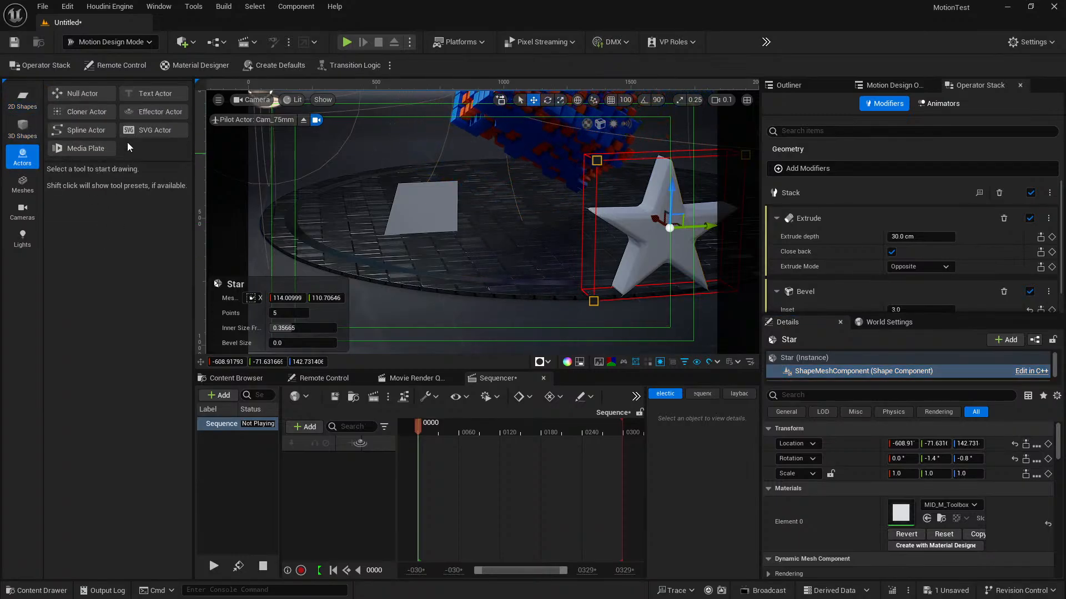
{"action": "left_click", "coordinate": [142, 99]}
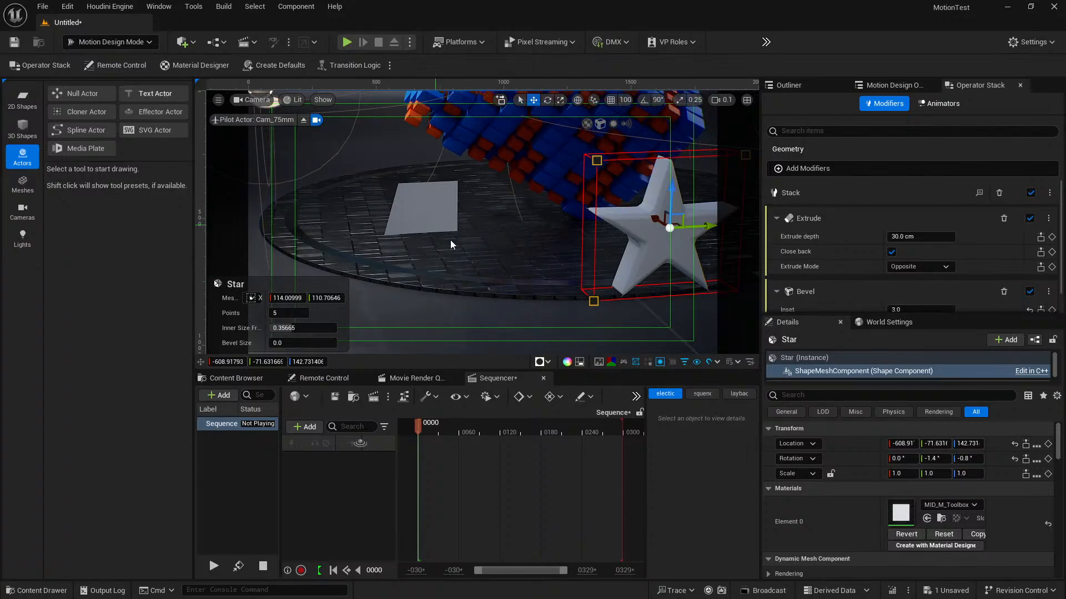
{"action": "left_click", "coordinate": [168, 95]}
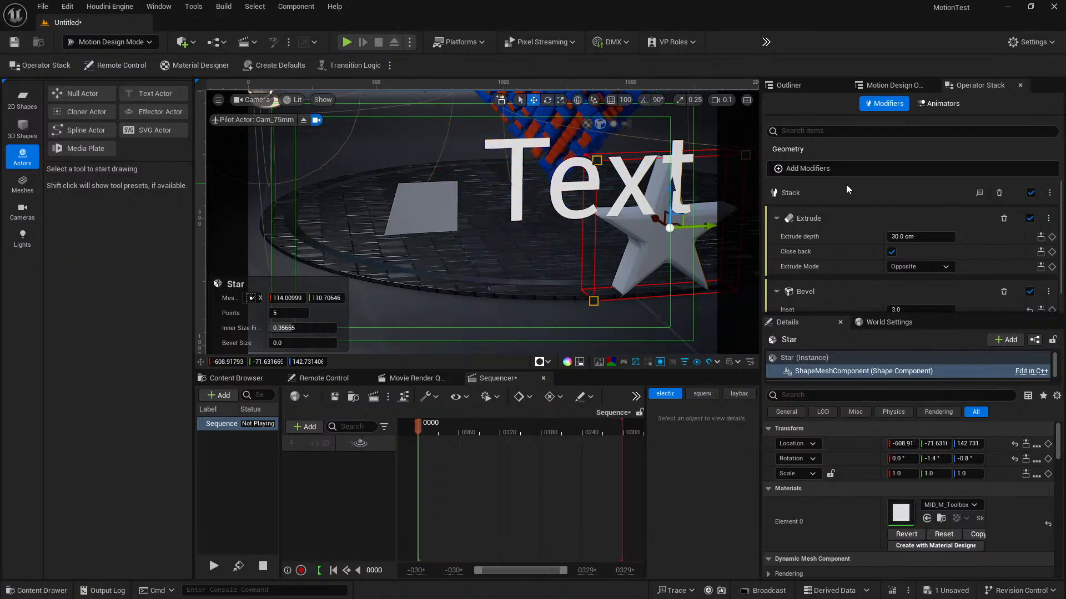
Step: Change the text actor's wording to "Hello" and move it along Y away from the star to about -311.5
{"action": "left_click", "coordinate": [888, 85]}
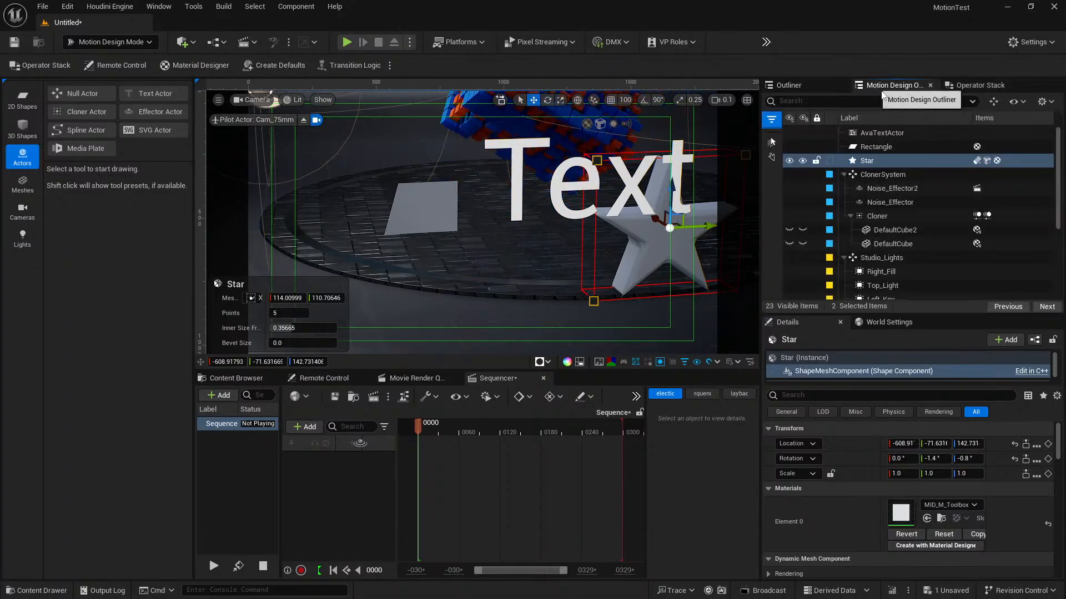
{"action": "left_click", "coordinate": [889, 134]}
{"action": "left_click", "coordinate": [921, 532]}
{"action": "left_click", "coordinate": [824, 531]}
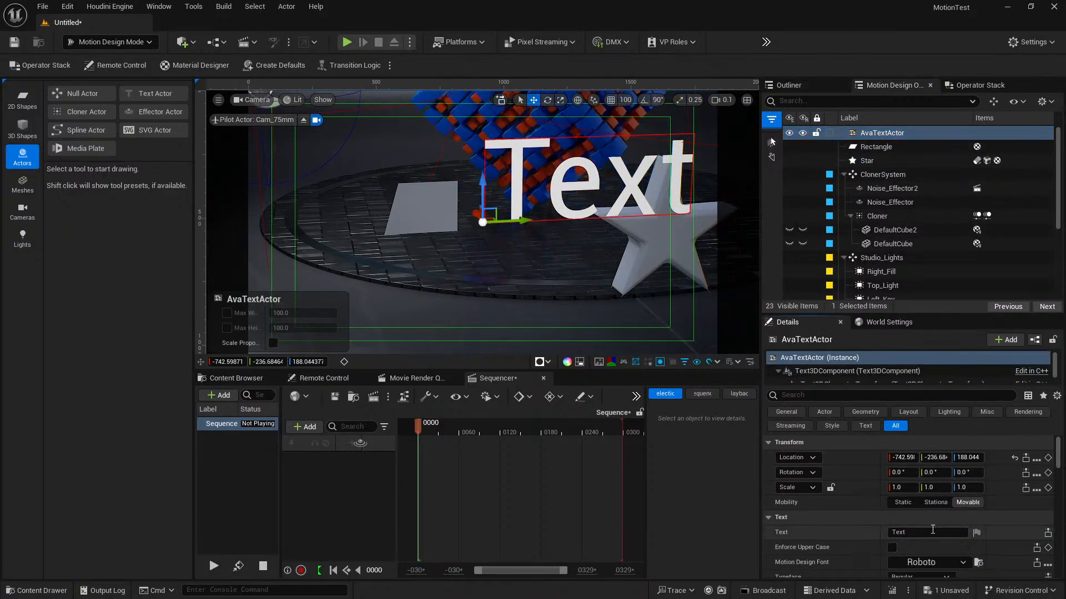
{"action": "left_click", "coordinate": [937, 531]}
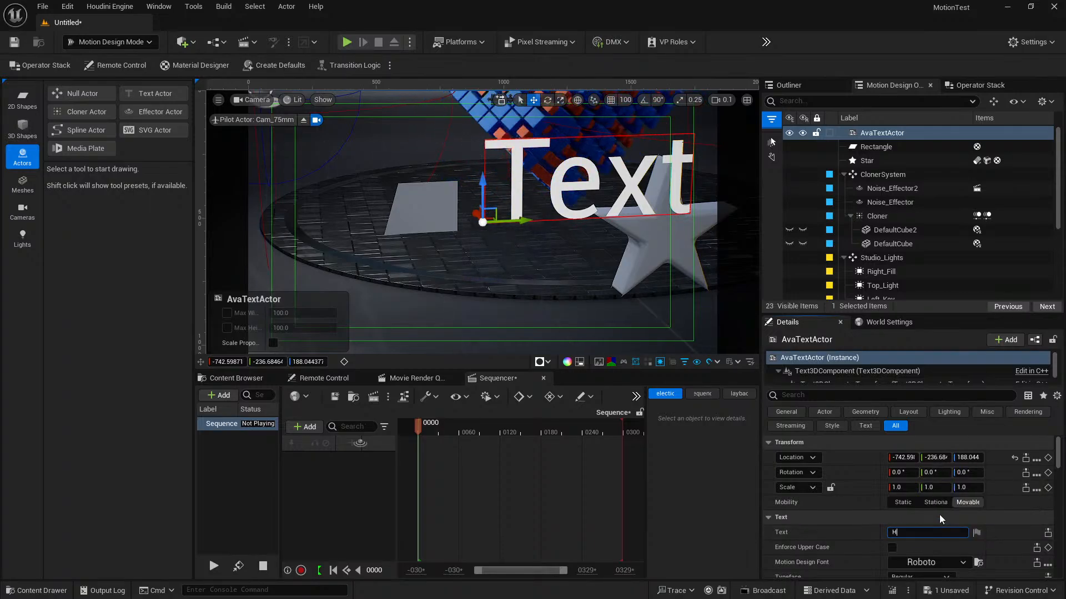
{"action": "key", "text": "Return"}
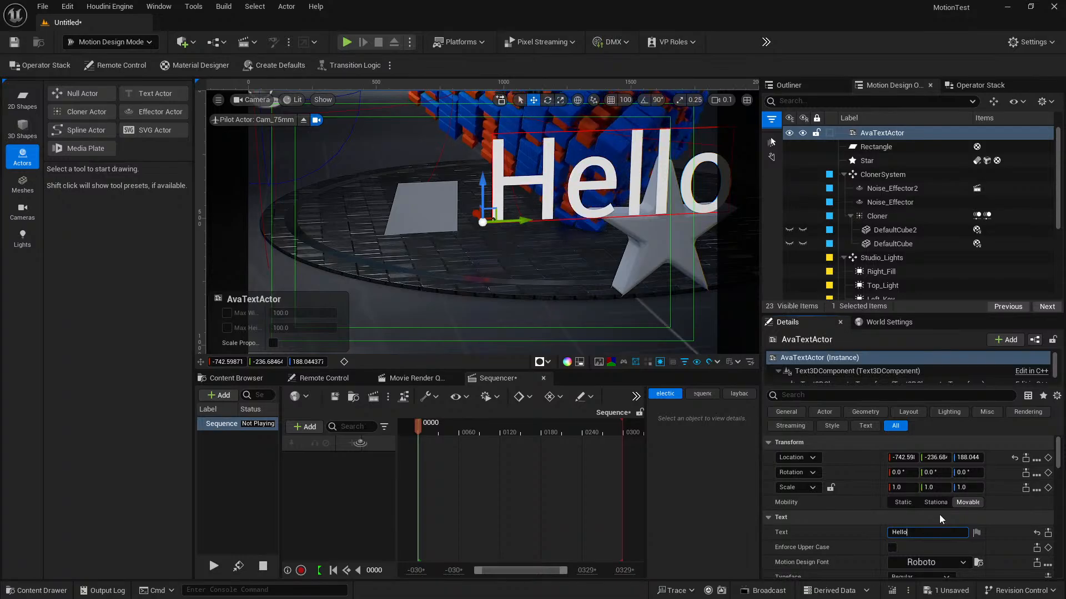
{"action": "left_click_drag", "start_coordinate": [527, 216], "coordinate": [390, 225]}
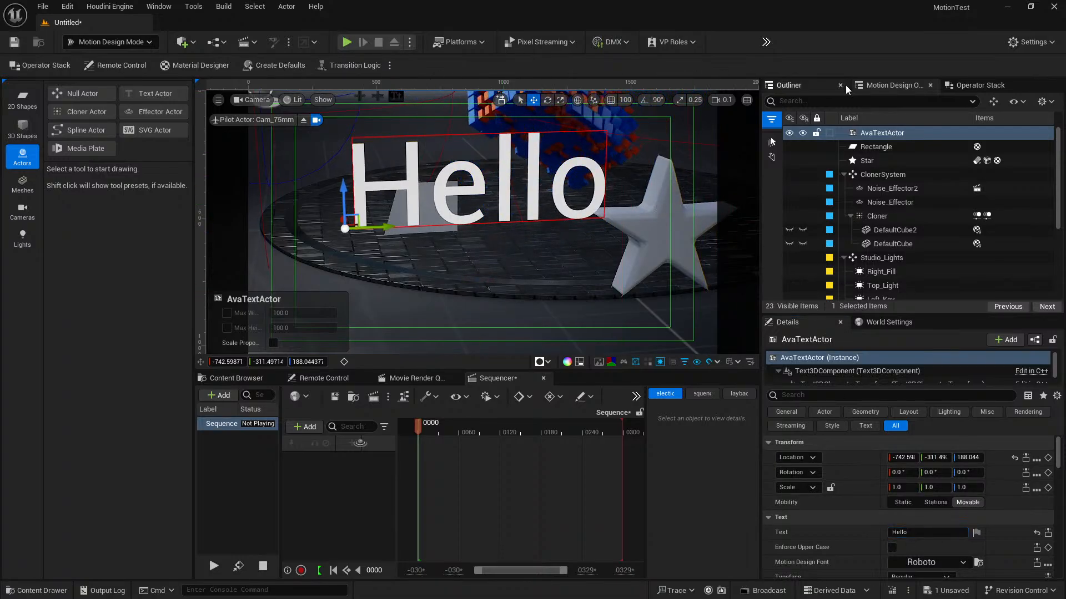
Step: Add a Dynamic Mesh Converter modifier to the Hello text actor
{"action": "left_click", "coordinate": [980, 87]}
{"action": "left_click", "coordinate": [802, 149]}
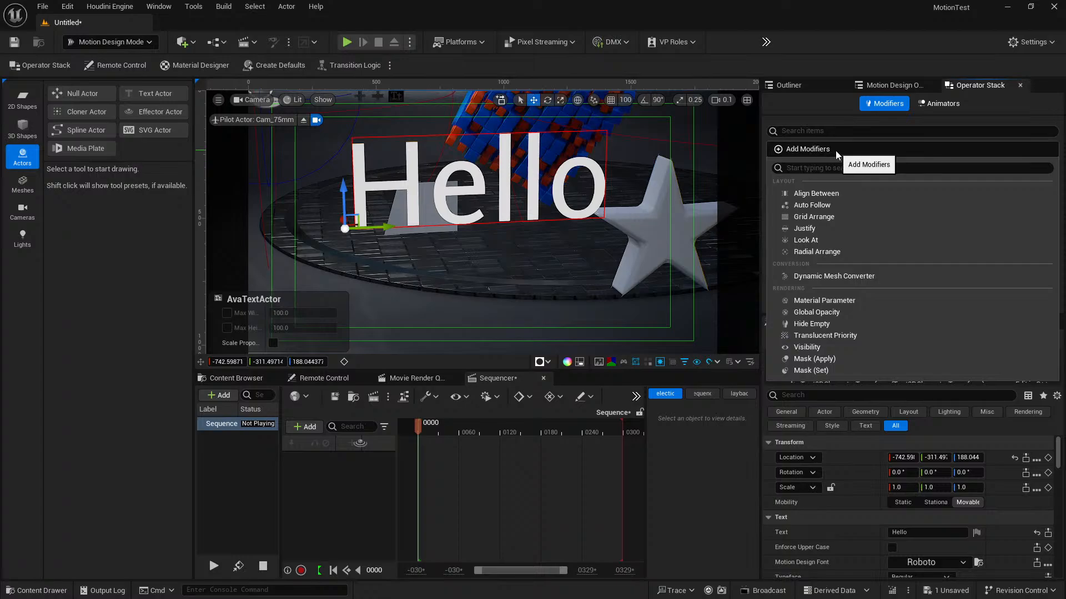
{"action": "left_click", "coordinate": [888, 85]}
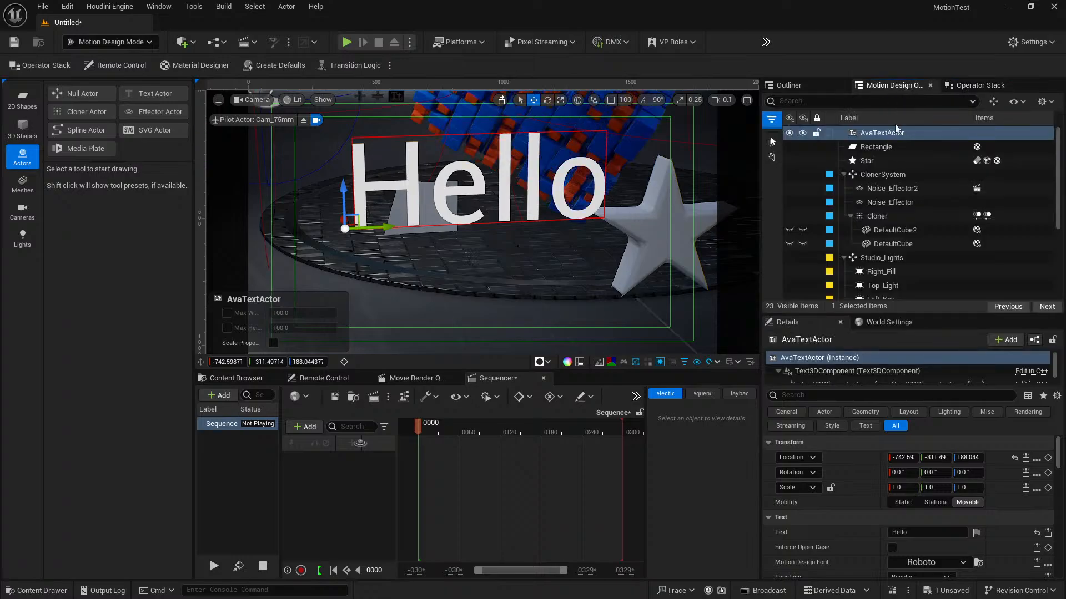
{"action": "left_click", "coordinate": [977, 85]}
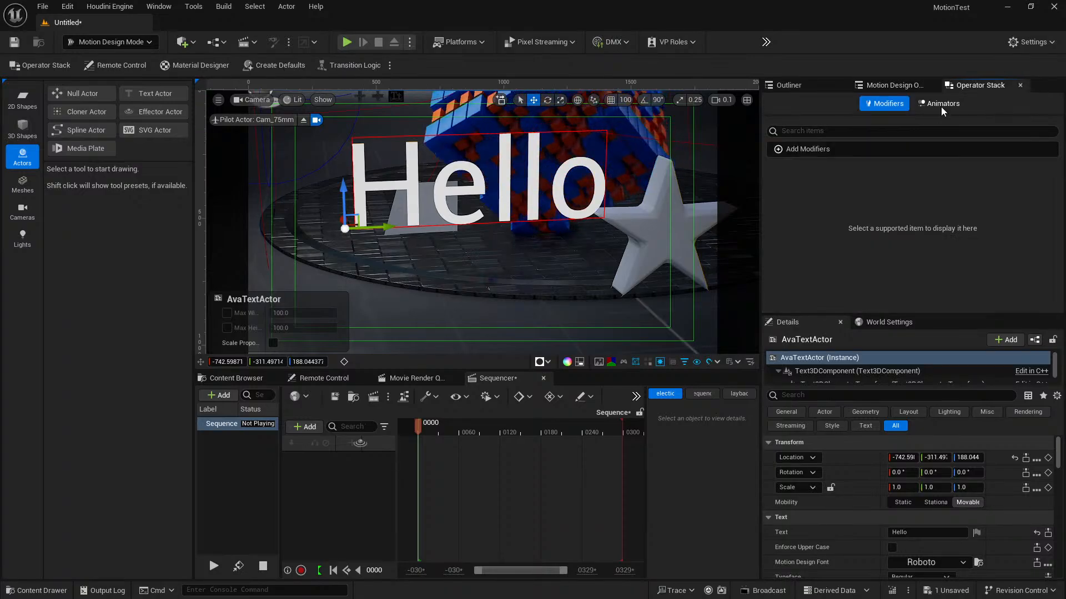
{"action": "left_click", "coordinate": [803, 150]}
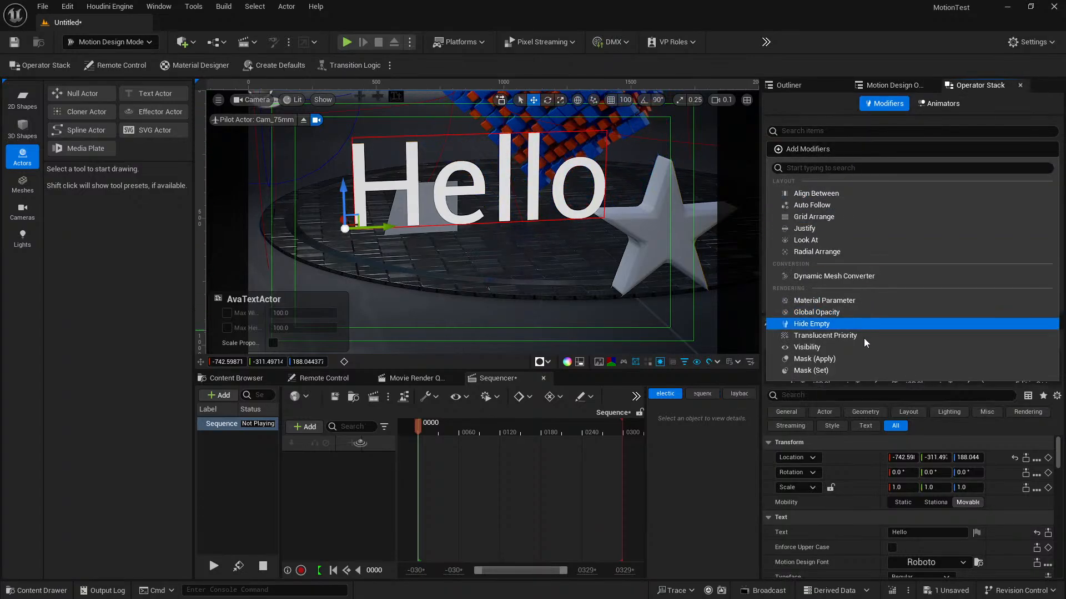
{"action": "left_click", "coordinate": [851, 277]}
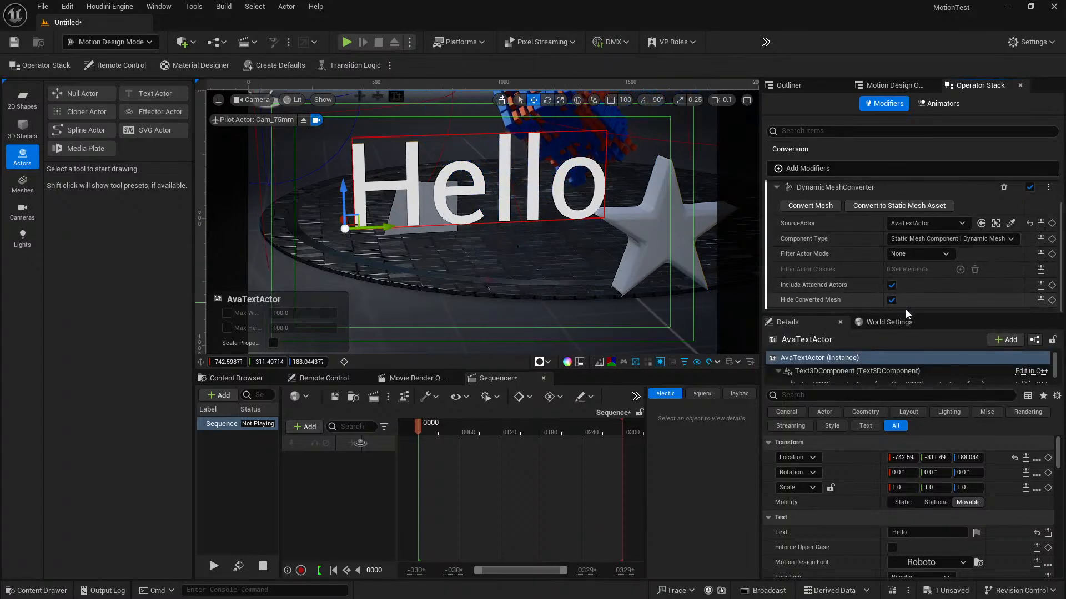
Step: Add Extrude and Bevel modifiers to the converted Hello text
{"action": "left_click", "coordinate": [801, 168]}
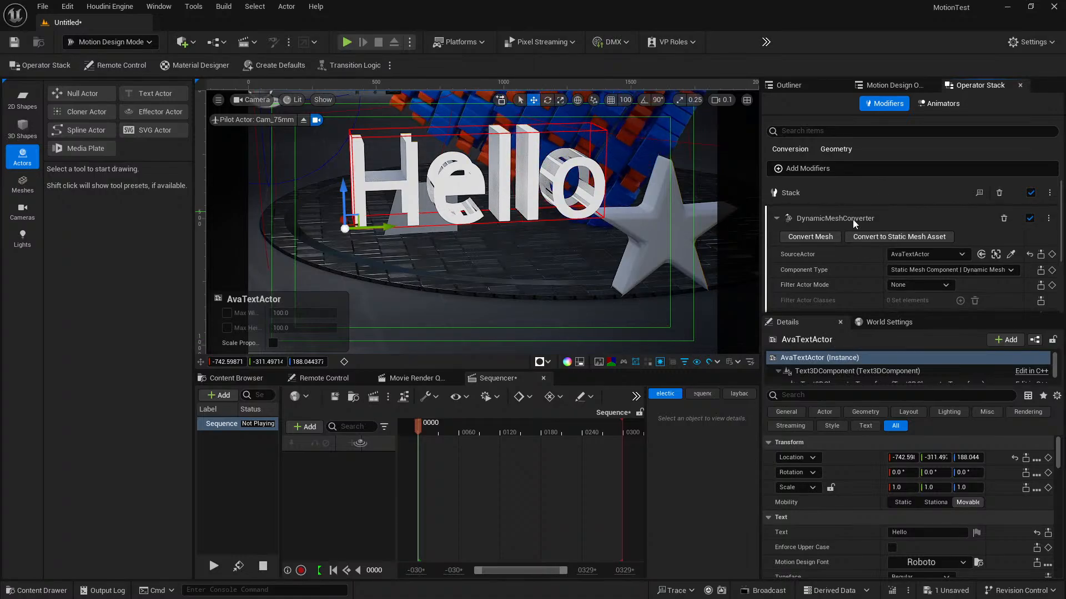
{"action": "left_click", "coordinate": [818, 172]}
{"action": "left_click", "coordinate": [823, 308]}
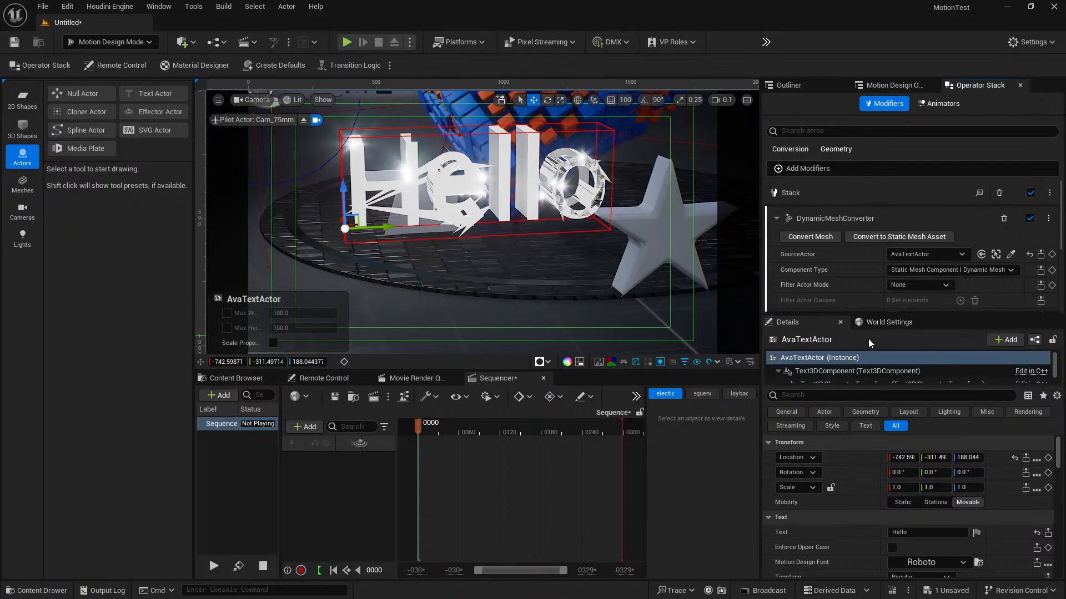
Step: Set the Hello text's extrude depth to 10 cm
{"action": "scroll", "coordinate": [871, 278], "scroll_direction": "down", "scroll_amount": 3}
{"action": "scroll", "coordinate": [876, 275], "scroll_direction": "down", "scroll_amount": 2}
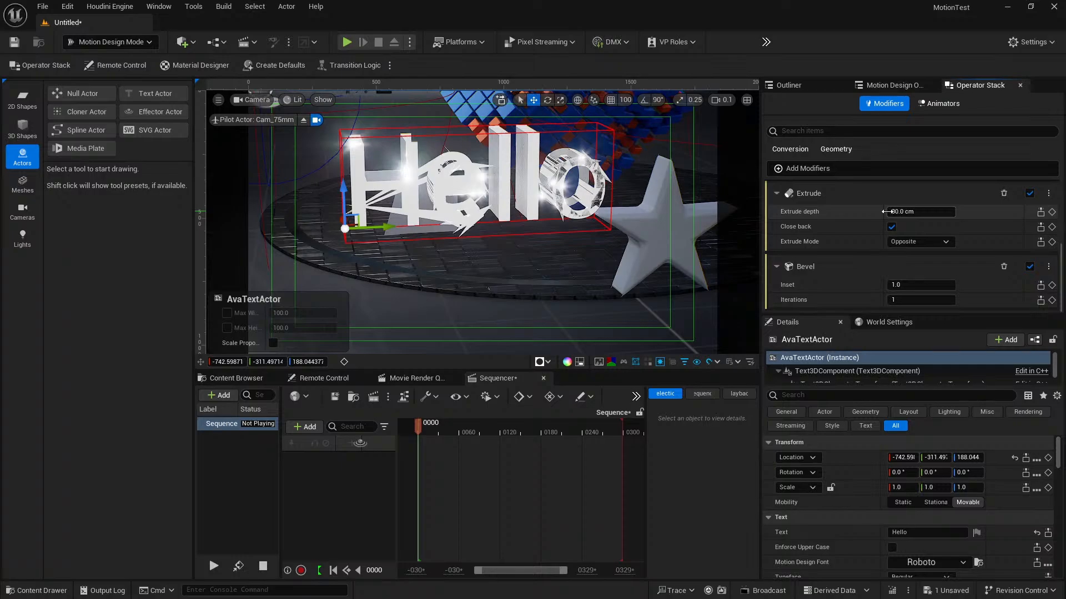
{"action": "left_click_drag", "start_coordinate": [905, 212], "coordinate": [888, 212]}
{"action": "left_click", "coordinate": [906, 211]}
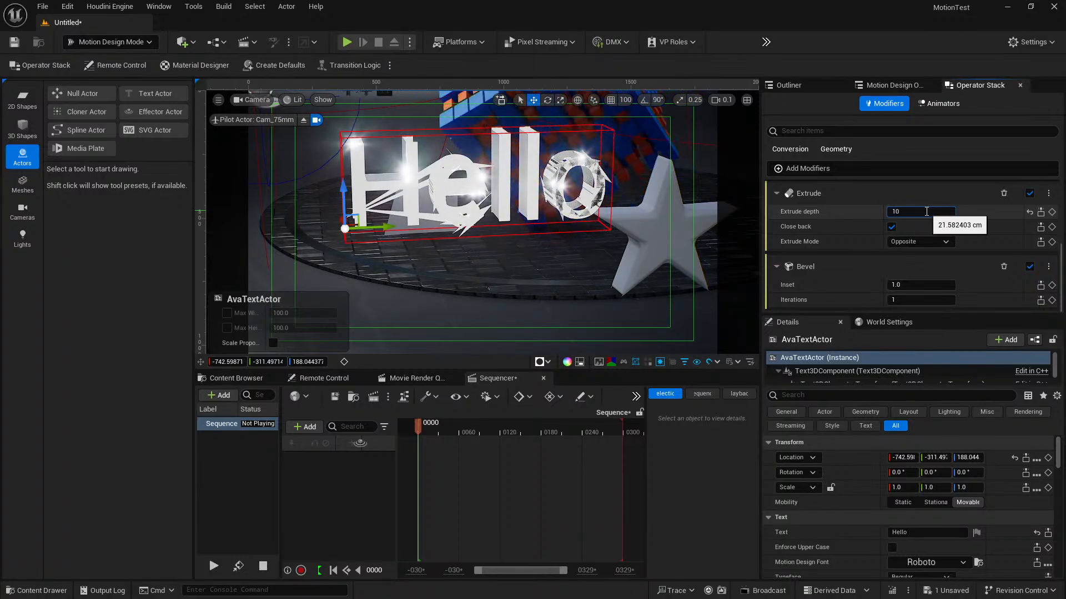
{"action": "key", "text": "Return"}
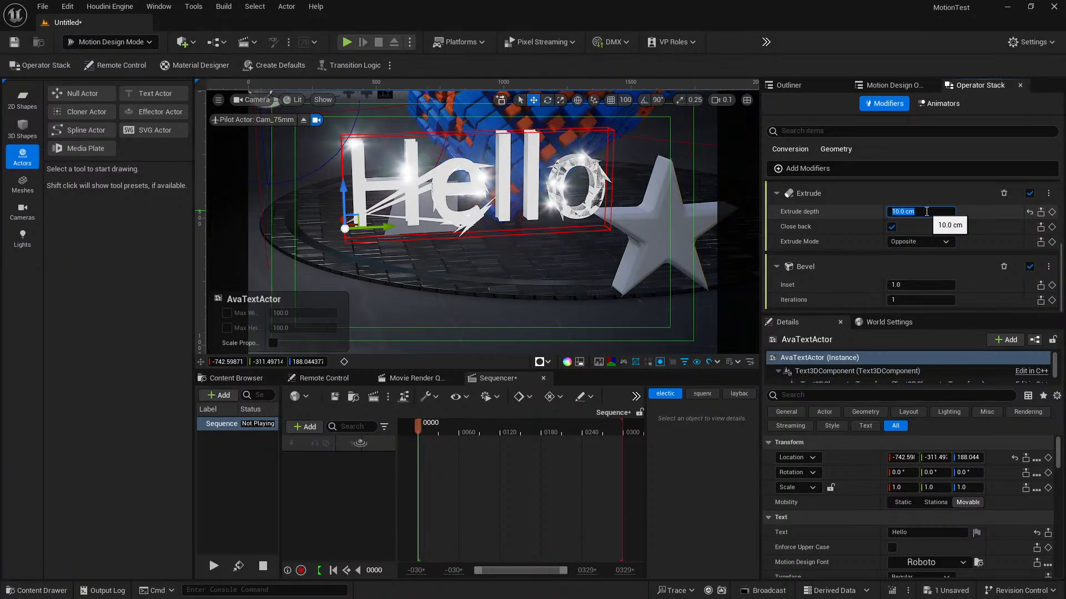
Step: Set the Hello text's bevel inset to 0.3 and its bevel iterations to 2
{"action": "left_click", "coordinate": [912, 286]}
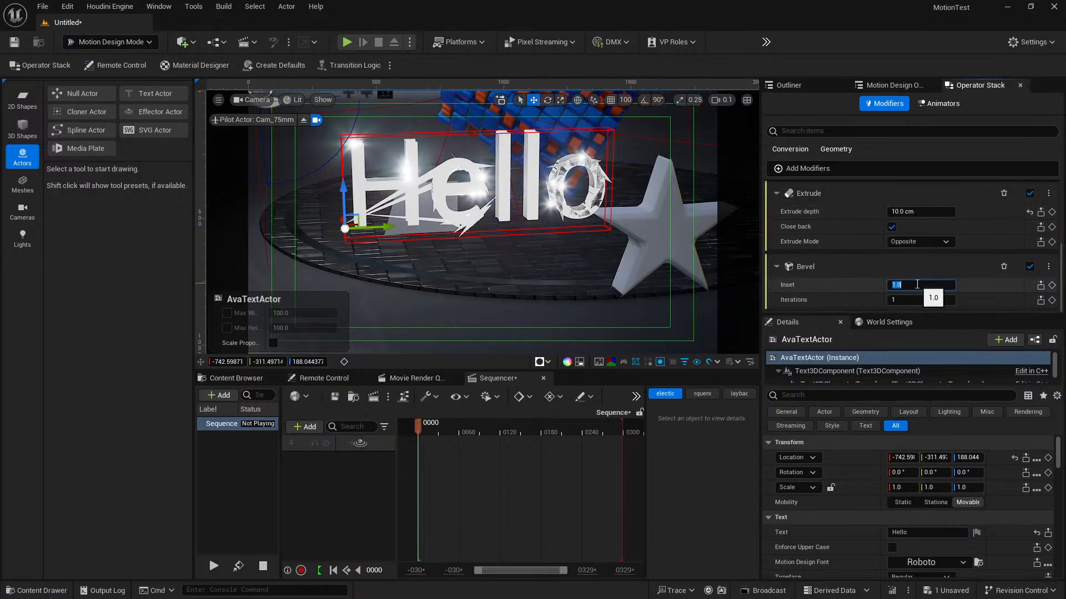
{"action": "type", "text": "0.3"}
{"action": "key", "text": "Return"}
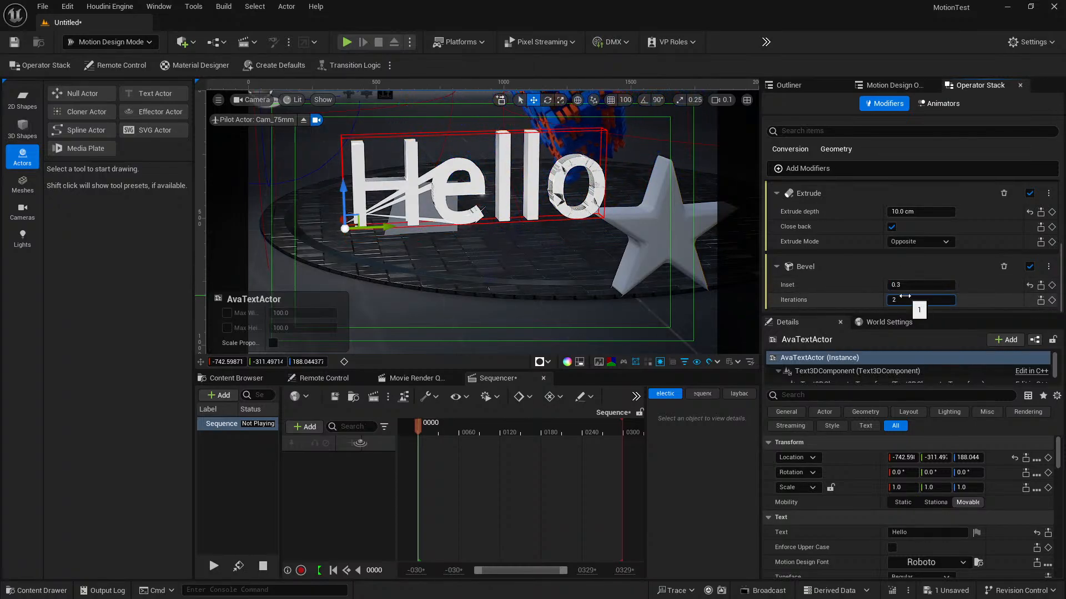
{"action": "left_click", "coordinate": [904, 296]}
{"action": "type", "text": "2"}
{"action": "key", "text": "Return"}
Step: Examine the conversion options of the Hello text's Dynamic Mesh Converter
{"action": "scroll", "coordinate": [941, 259], "scroll_direction": "down", "scroll_amount": 5}
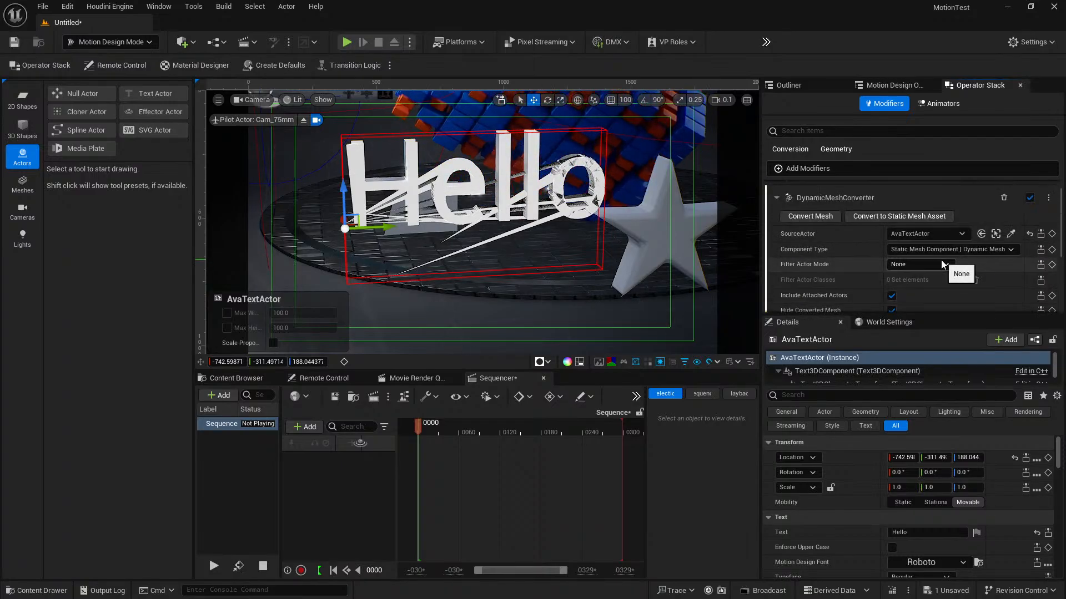
{"action": "scroll", "coordinate": [910, 233], "scroll_direction": "up", "scroll_amount": 1}
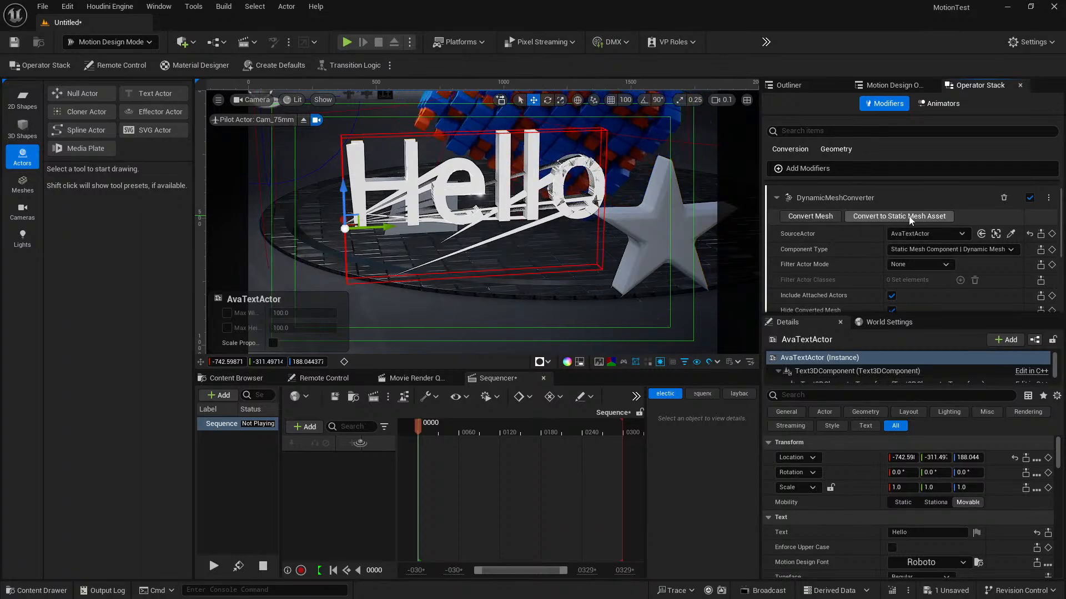
{"action": "scroll", "coordinate": [903, 268], "scroll_direction": "down", "scroll_amount": 1}
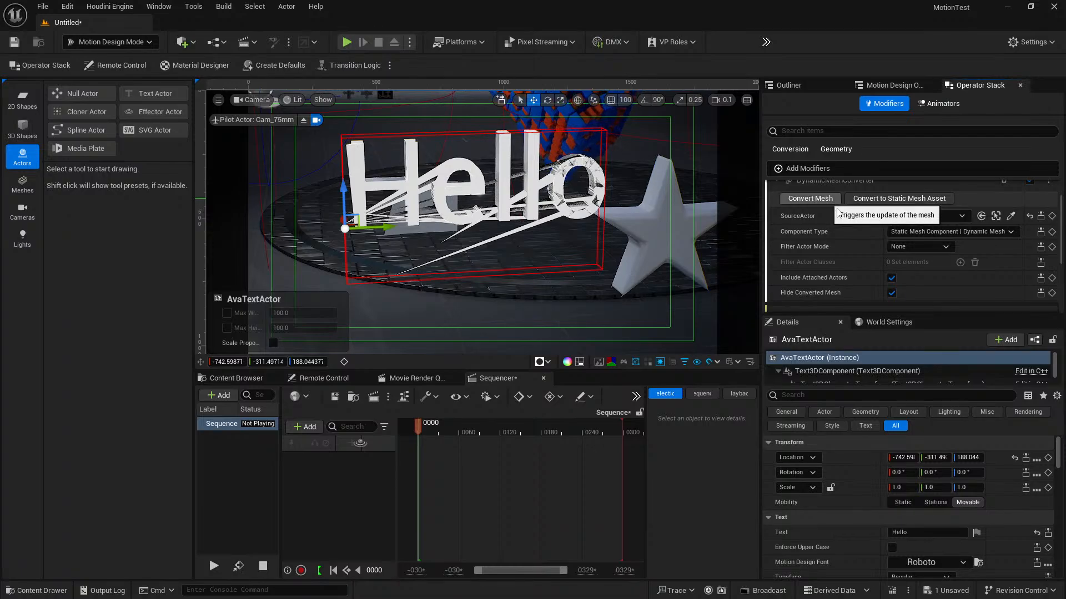
{"action": "left_click", "coordinate": [875, 198]}
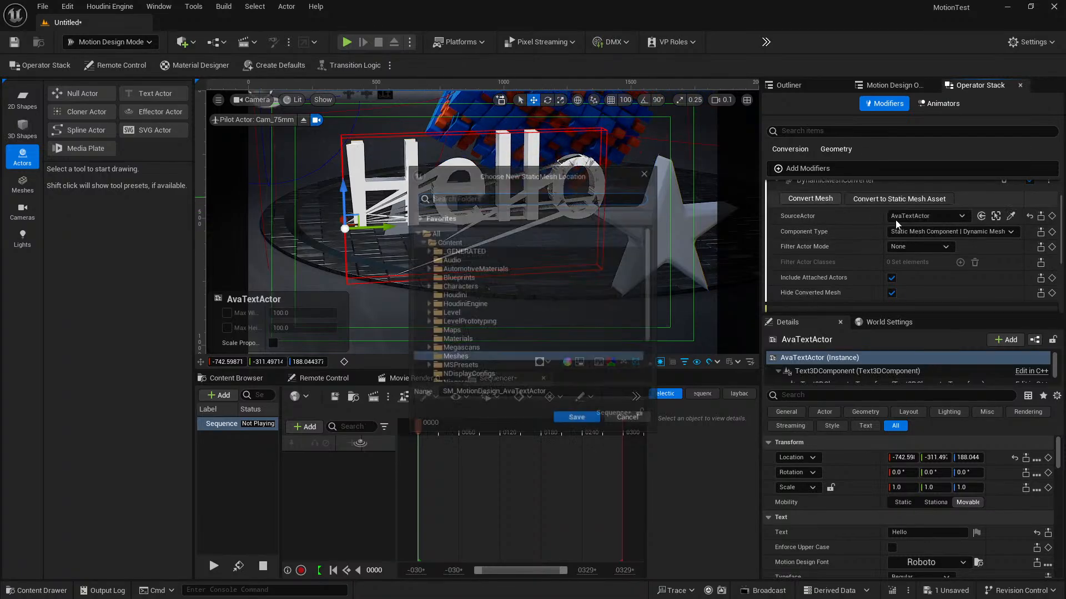
{"action": "left_click", "coordinate": [640, 419]}
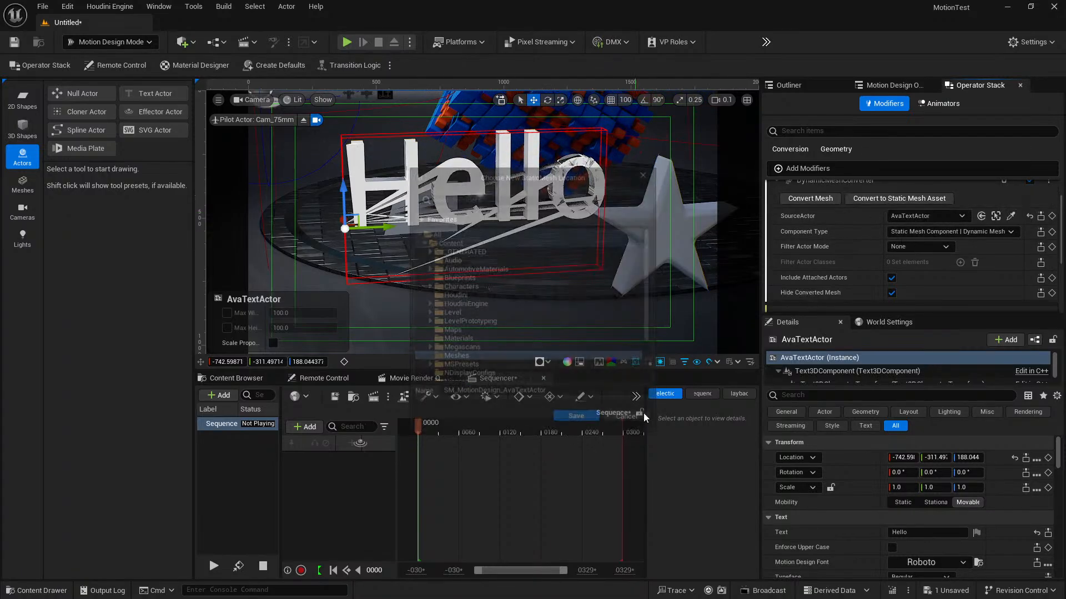
{"action": "scroll", "coordinate": [921, 269], "scroll_direction": "down", "scroll_amount": 2}
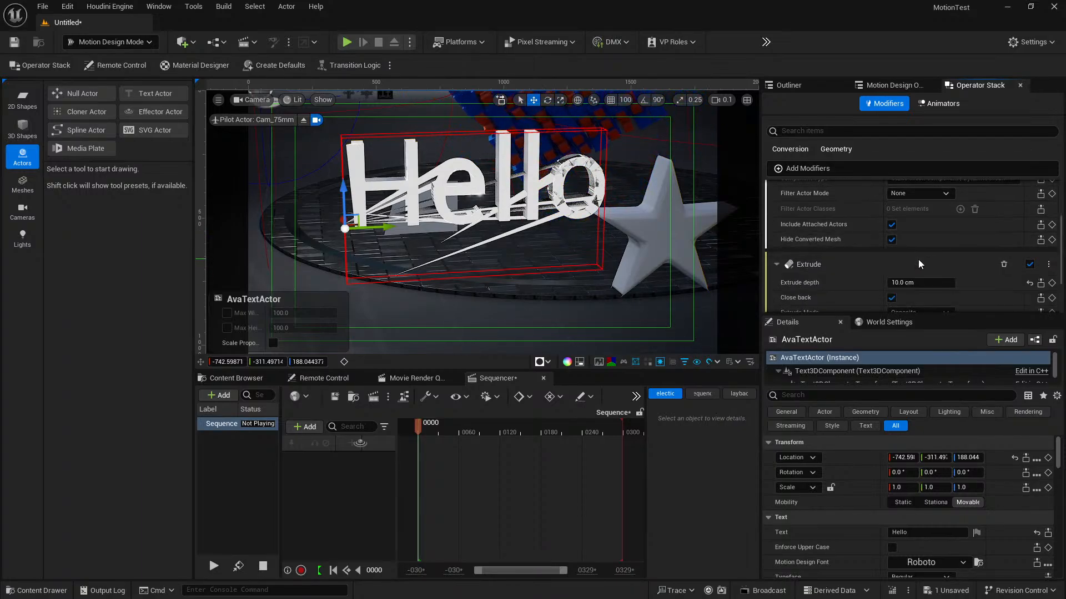
{"action": "scroll", "coordinate": [918, 258], "scroll_direction": "up", "scroll_amount": 4}
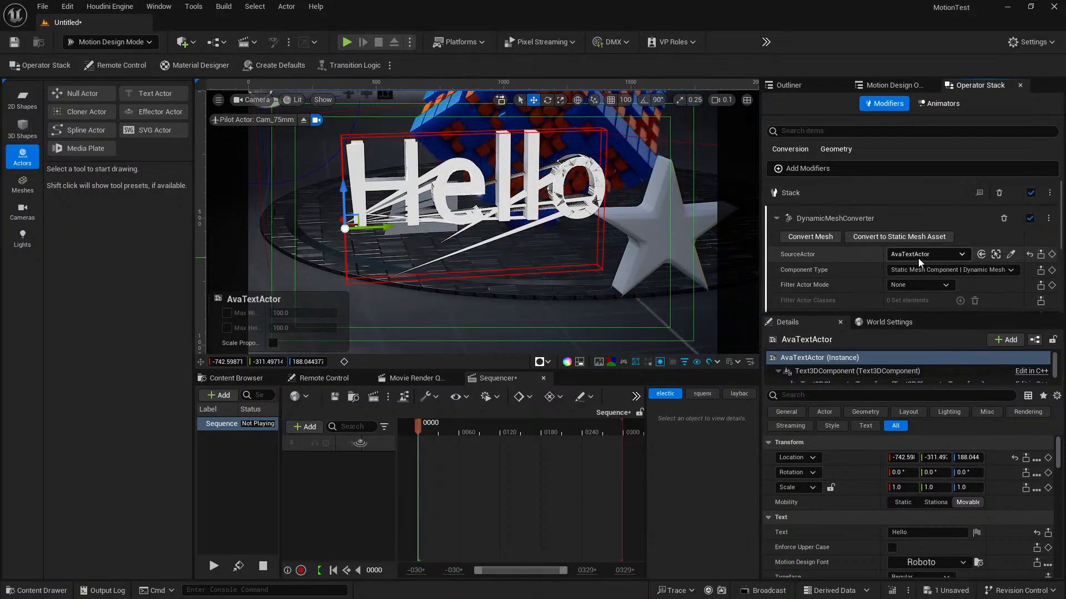
Step: Remove the whole modifier stack from the Hello text
{"action": "left_click", "coordinate": [838, 149]}
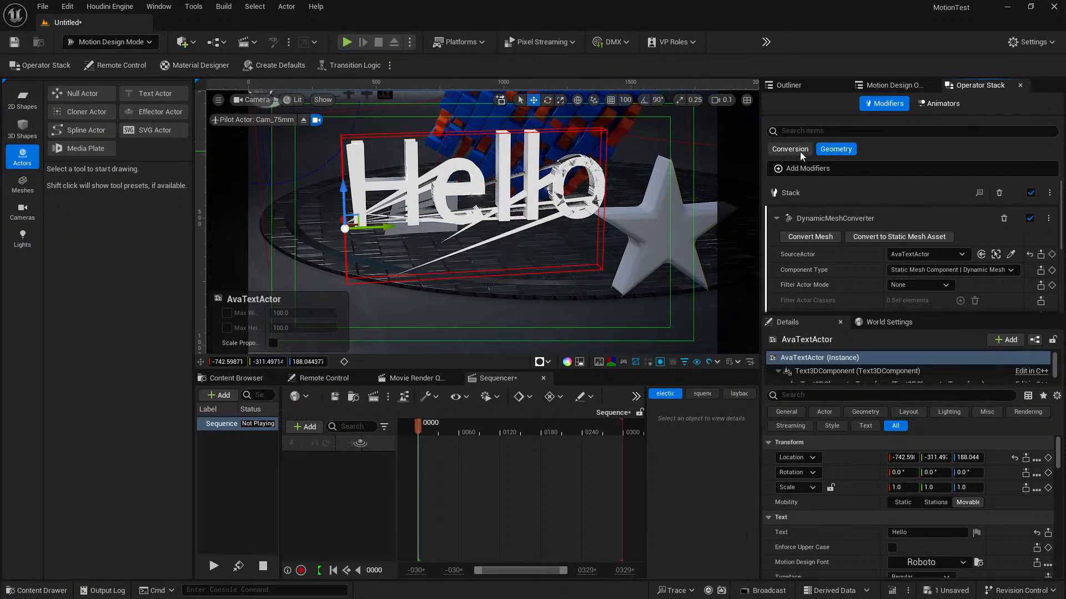
{"action": "left_click", "coordinate": [1002, 194]}
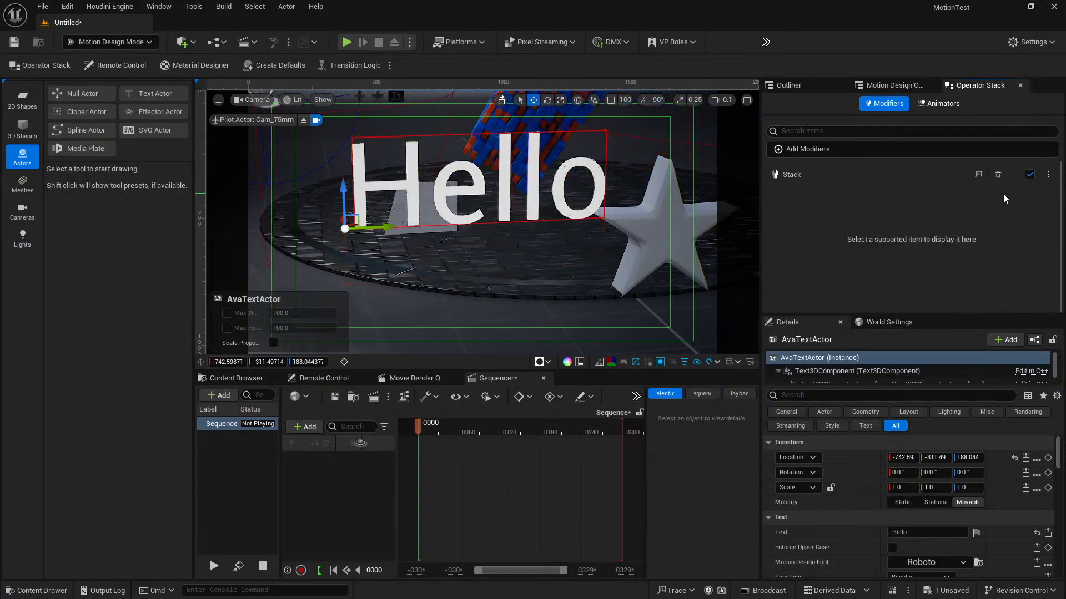
{"action": "left_click", "coordinate": [818, 150]}
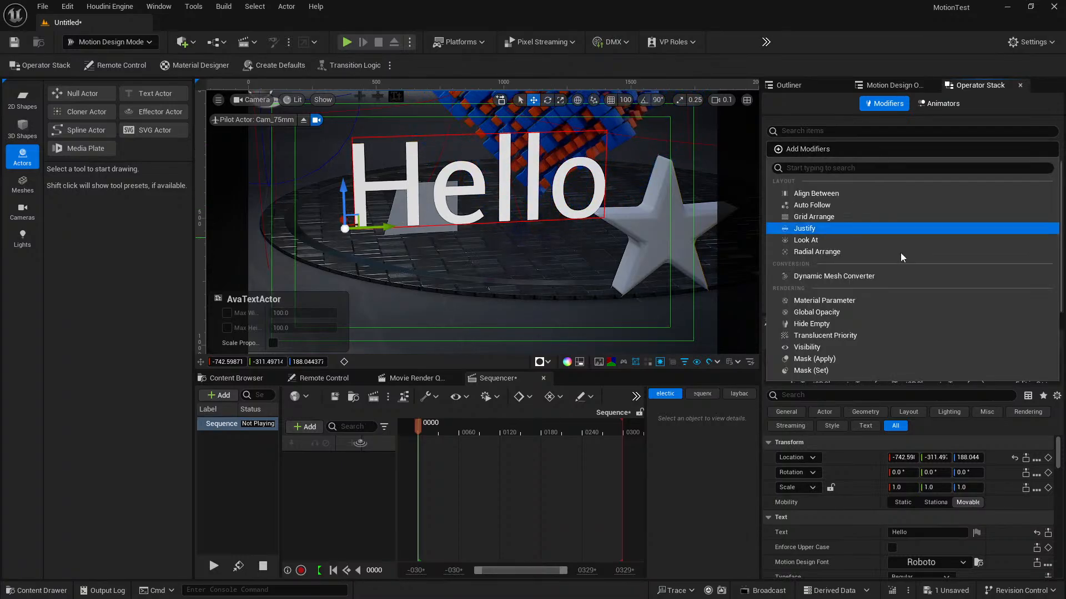
{"action": "left_click", "coordinate": [837, 148]}
Step: Set the Hello text's Motion Design font to Gilroy
{"action": "left_click", "coordinate": [890, 87]}
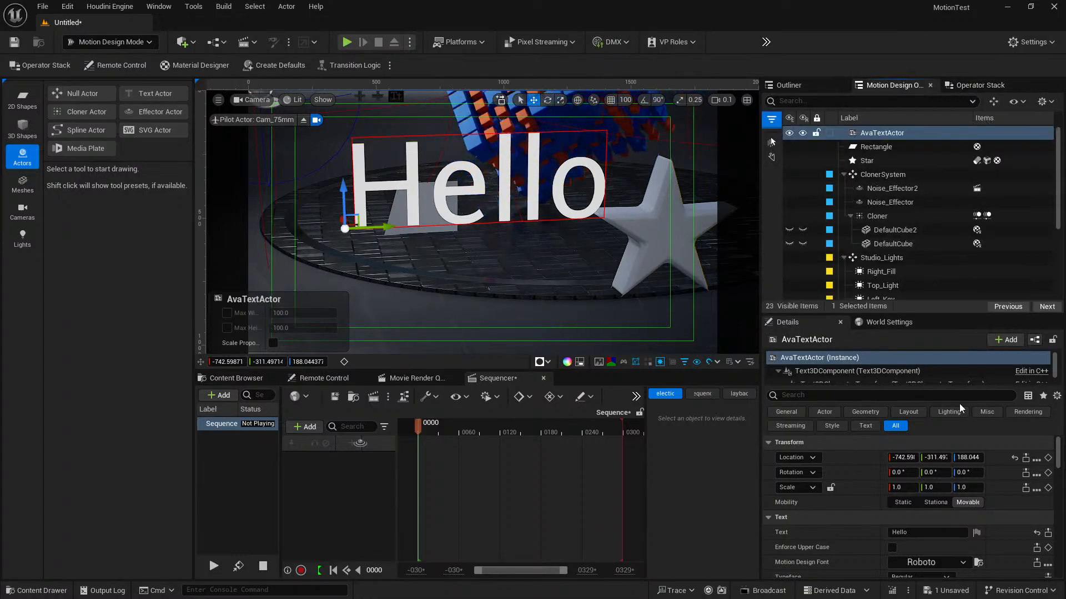
{"action": "scroll", "coordinate": [947, 524], "scroll_direction": "down", "scroll_amount": 2}
{"action": "left_click", "coordinate": [964, 528]}
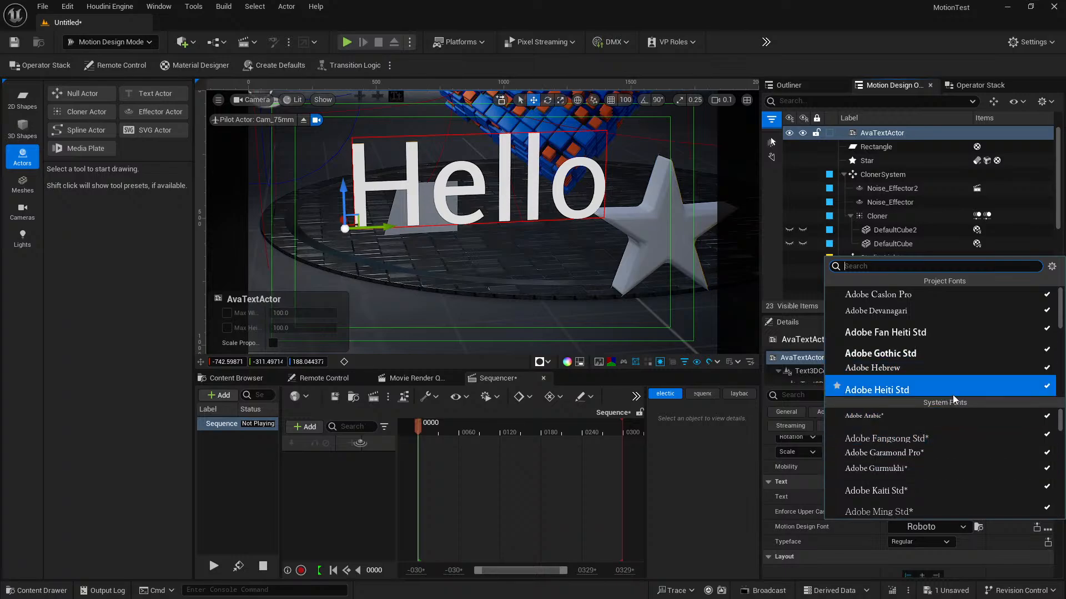
{"action": "scroll", "coordinate": [953, 390], "scroll_direction": "down", "scroll_amount": 3}
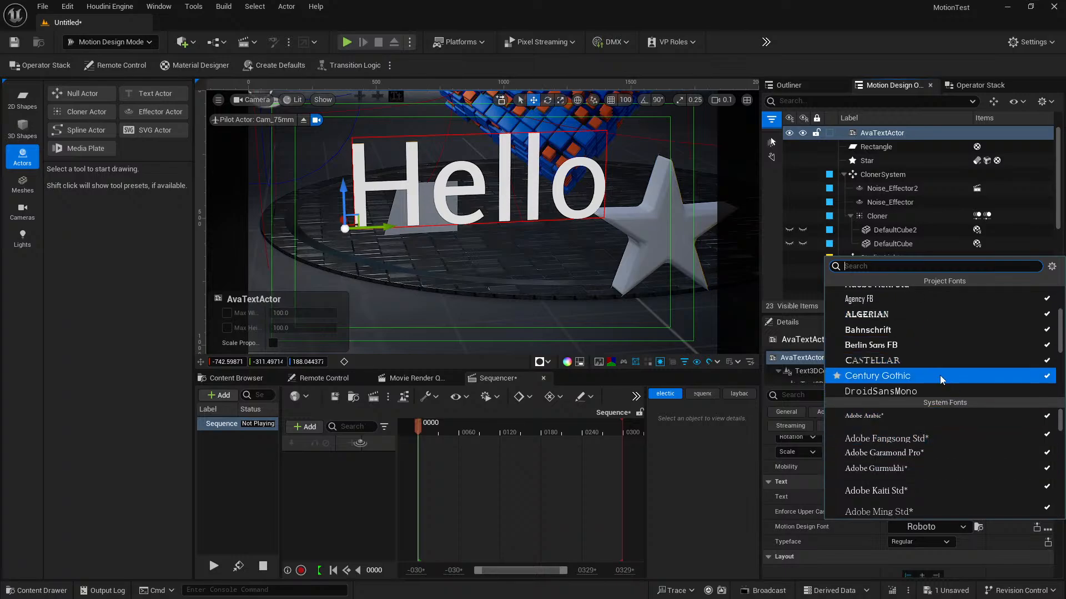
{"action": "scroll", "coordinate": [939, 377], "scroll_direction": "down", "scroll_amount": 1}
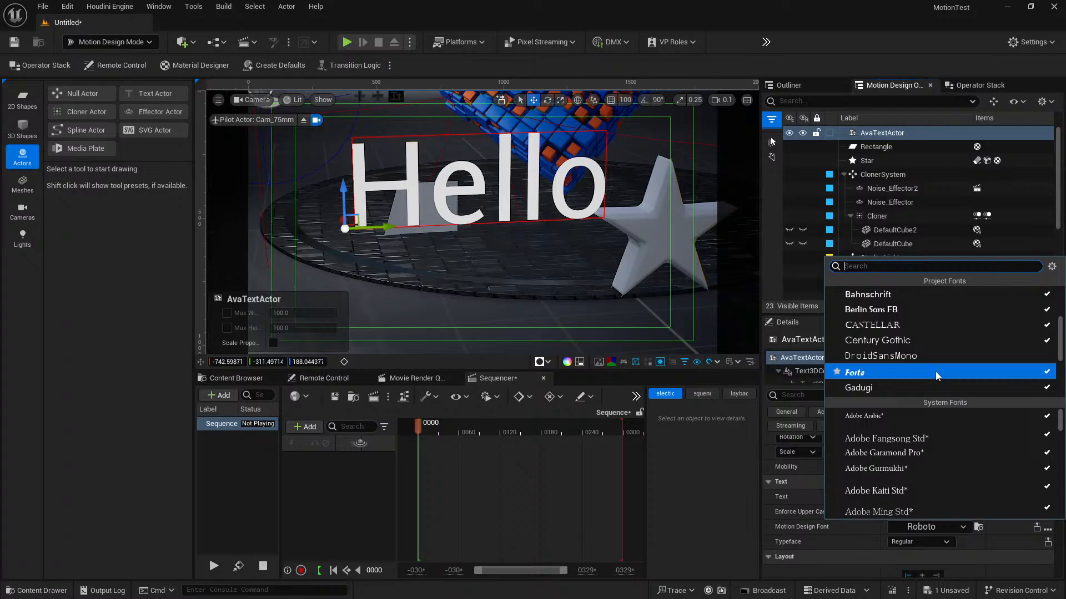
{"action": "scroll", "coordinate": [919, 369], "scroll_direction": "down", "scroll_amount": 2}
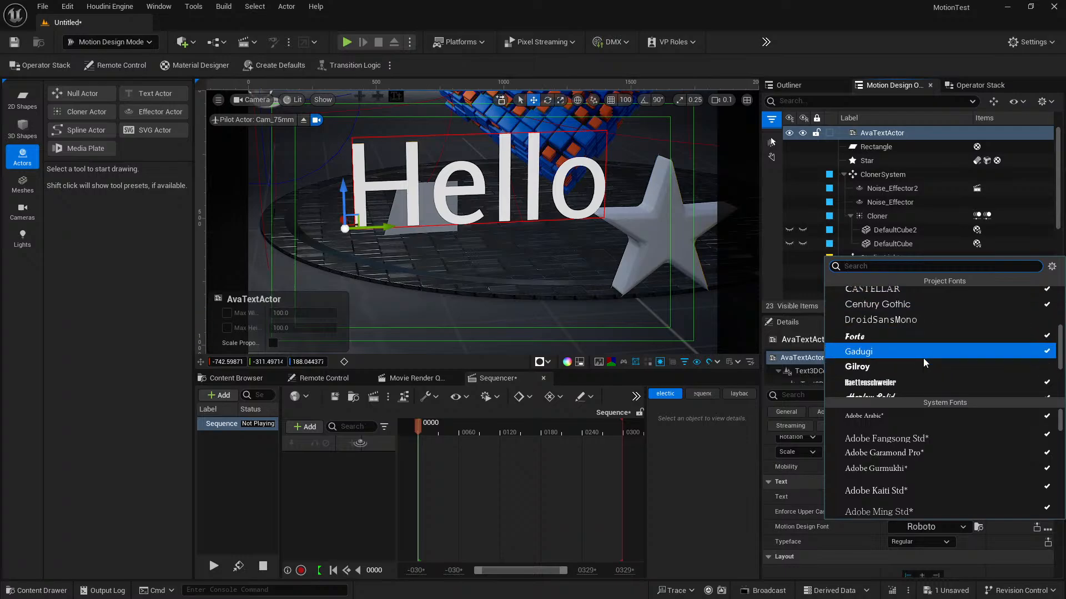
{"action": "left_click", "coordinate": [909, 370]}
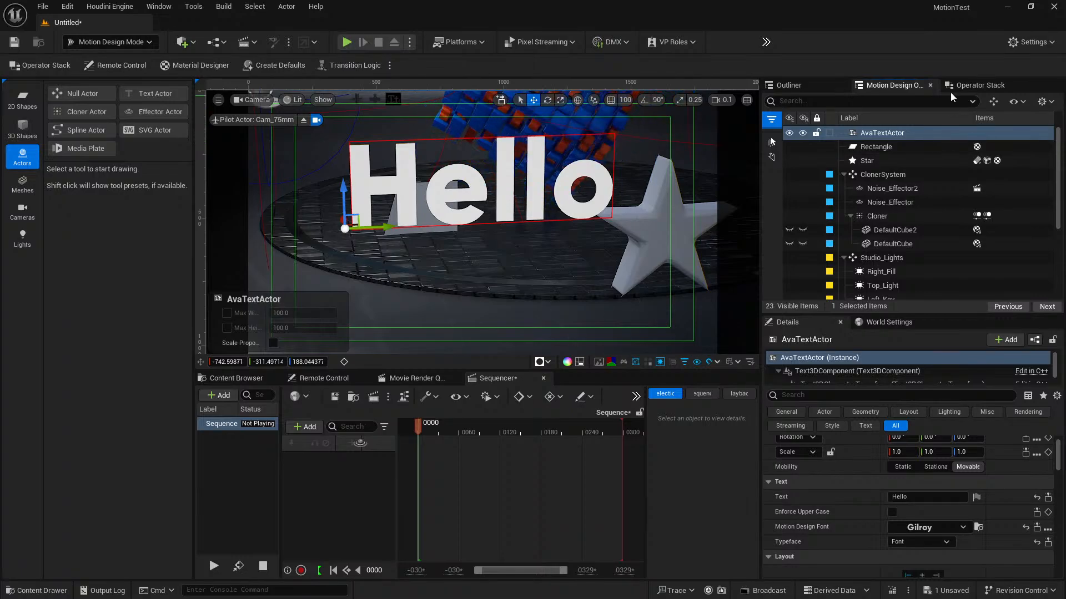
Step: Add a Dynamic Mesh Converter and an Extrude modifier to the Gilroy Hello text
{"action": "left_click", "coordinate": [963, 86]}
{"action": "left_click", "coordinate": [805, 150]}
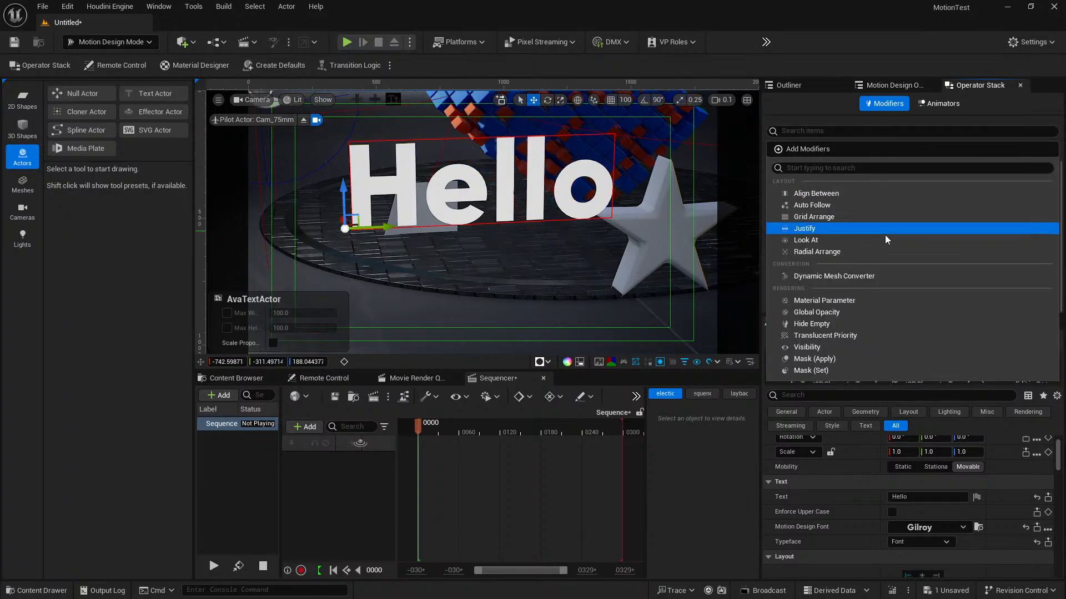
{"action": "left_click", "coordinate": [870, 281]}
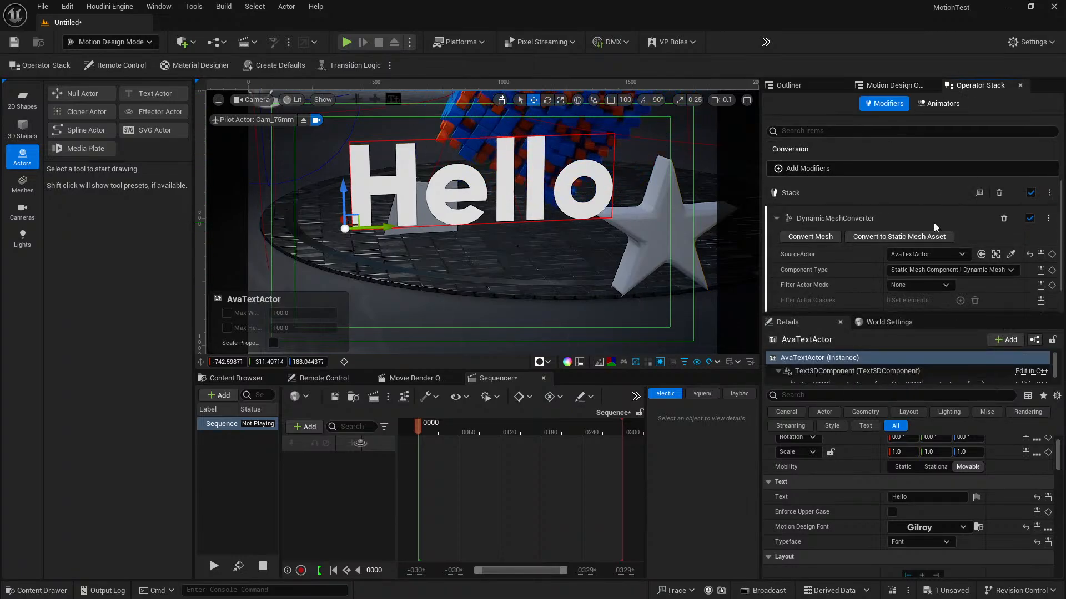
{"action": "scroll", "coordinate": [934, 223], "scroll_direction": "down", "scroll_amount": 2}
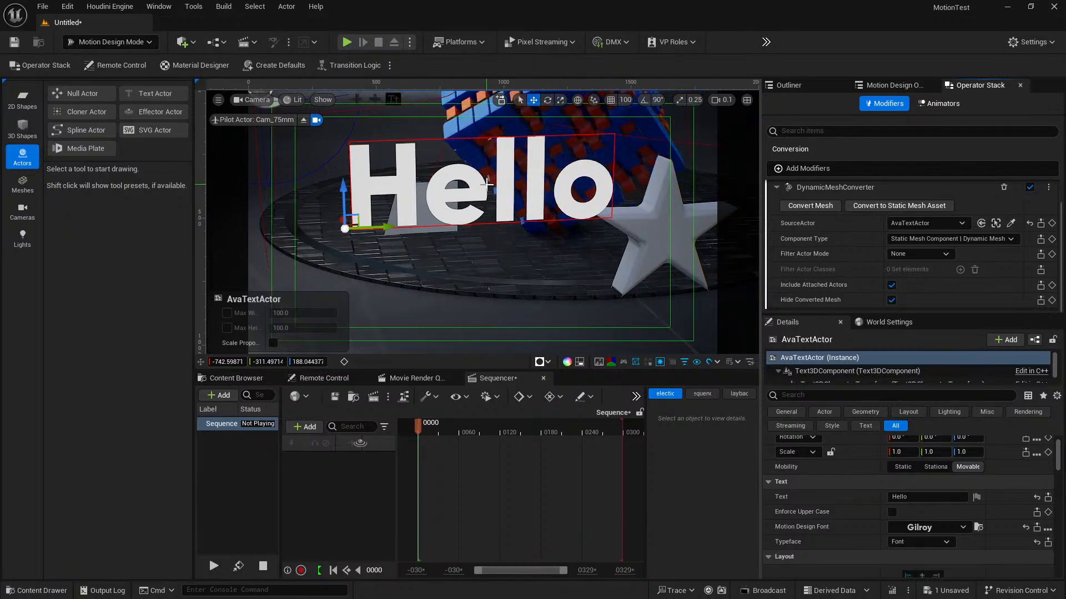
{"action": "left_click", "coordinate": [810, 170]}
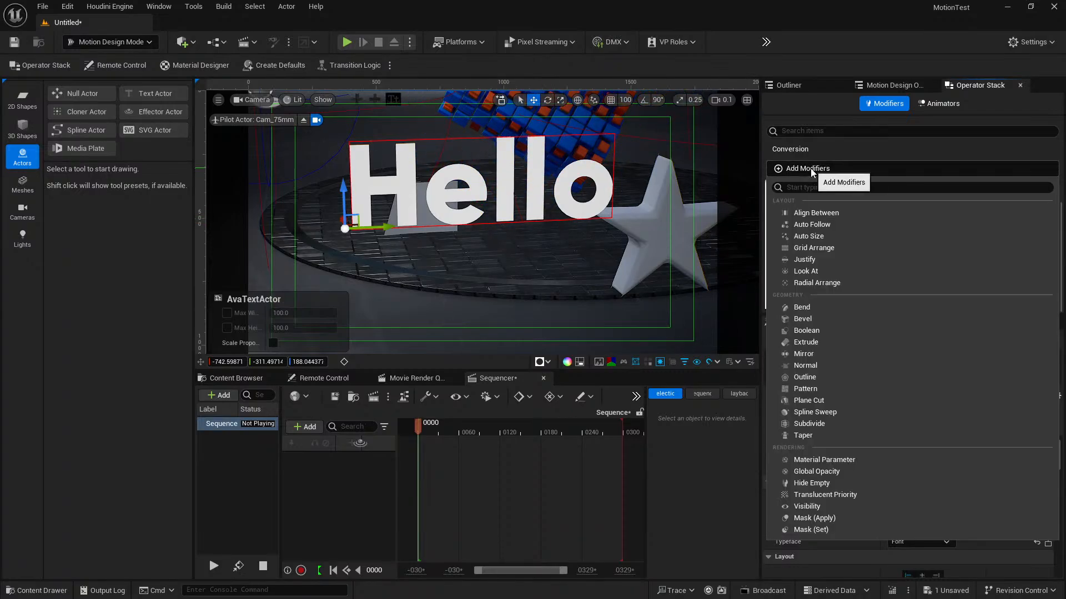
{"action": "left_click", "coordinate": [808, 342]}
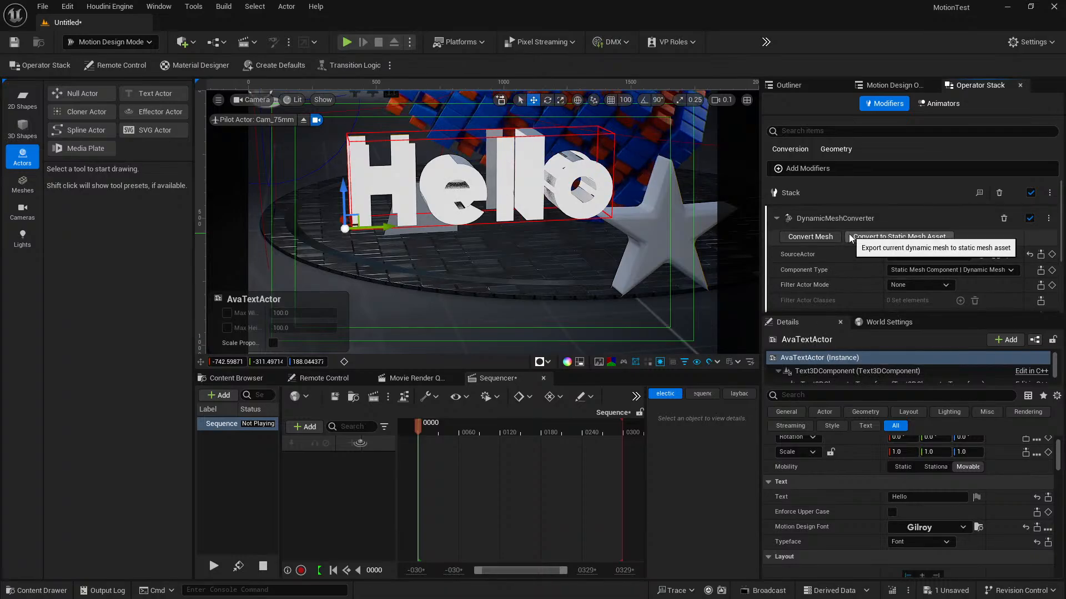
Step: Try the Front extrude mode on the Hello text and set the mode to Symmetrical
{"action": "right_click_drag", "start_coordinate": [592, 238], "coordinate": [676, 234]}
{"action": "right_click_drag", "start_coordinate": [538, 233], "coordinate": [594, 239]}
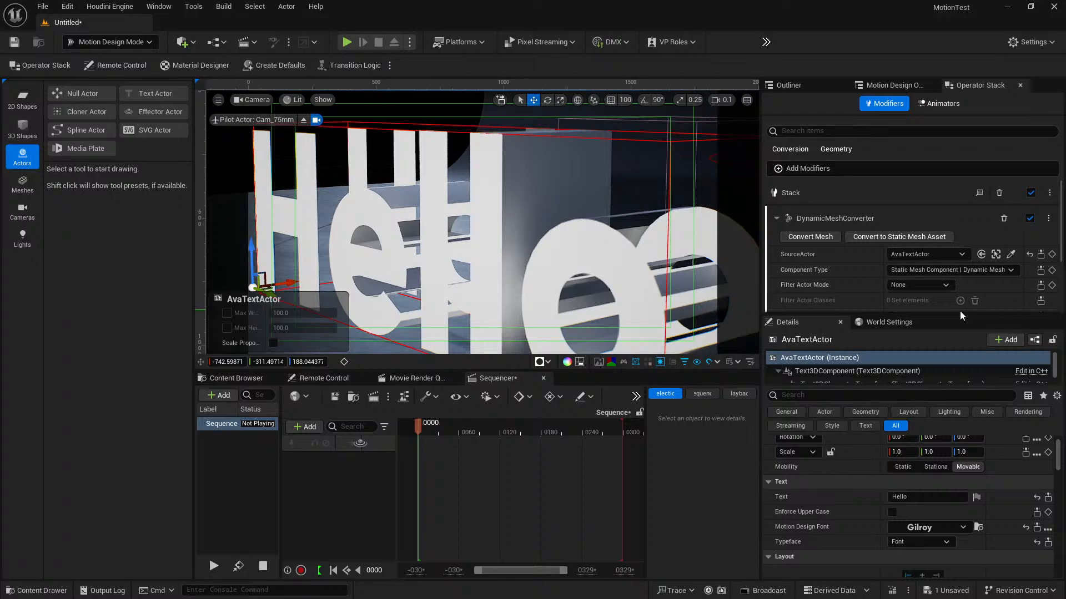
{"action": "scroll", "coordinate": [961, 310], "scroll_direction": "down", "scroll_amount": 3}
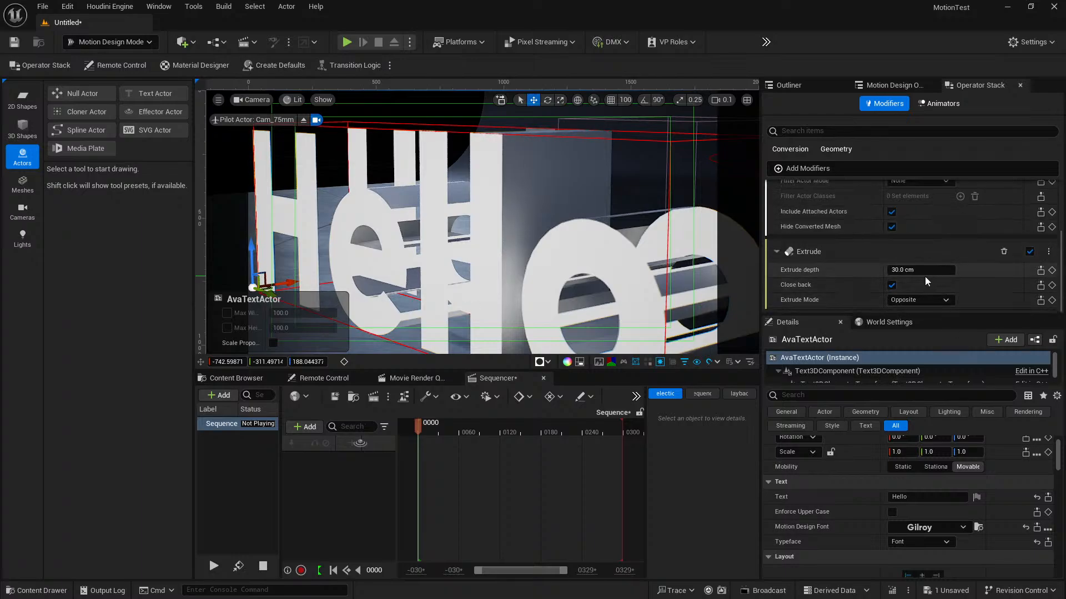
{"action": "left_click", "coordinate": [914, 301]}
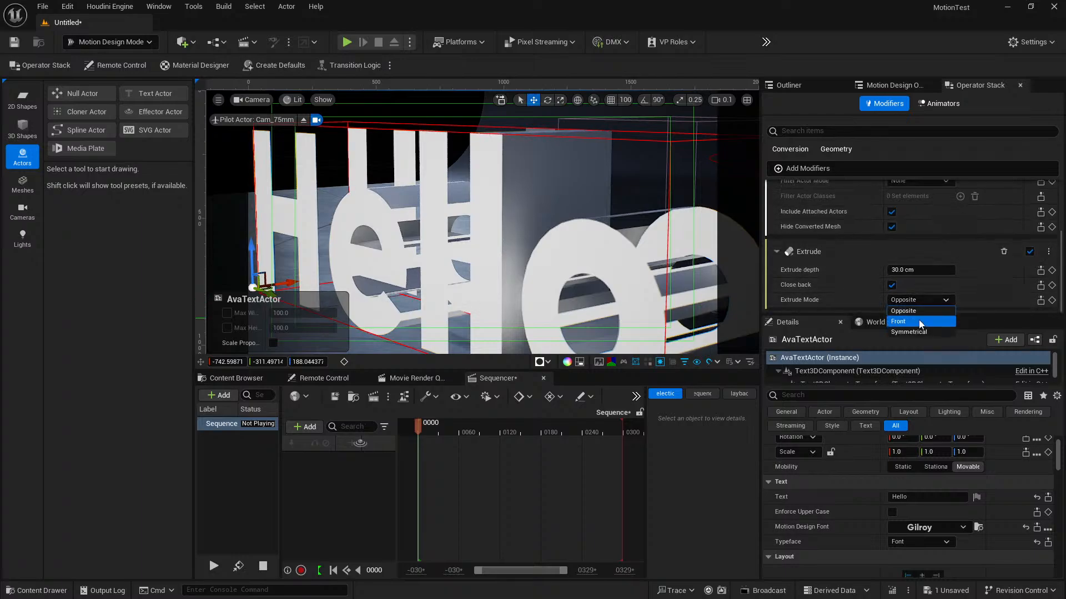
{"action": "left_click", "coordinate": [915, 320]}
{"action": "left_click", "coordinate": [922, 300]}
{"action": "left_click", "coordinate": [909, 331]}
Step: Set the Hello text's extrude depth to 20 cm, and switch Close back off and on again
{"action": "left_click", "coordinate": [918, 271]}
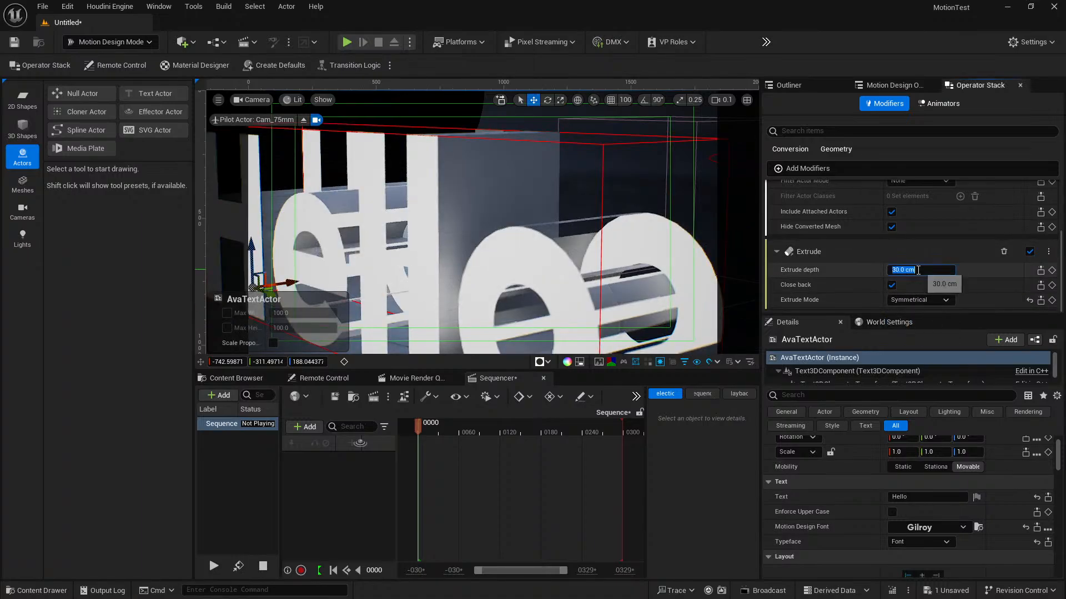
{"action": "type", "text": "20"}
{"action": "key", "text": "Return"}
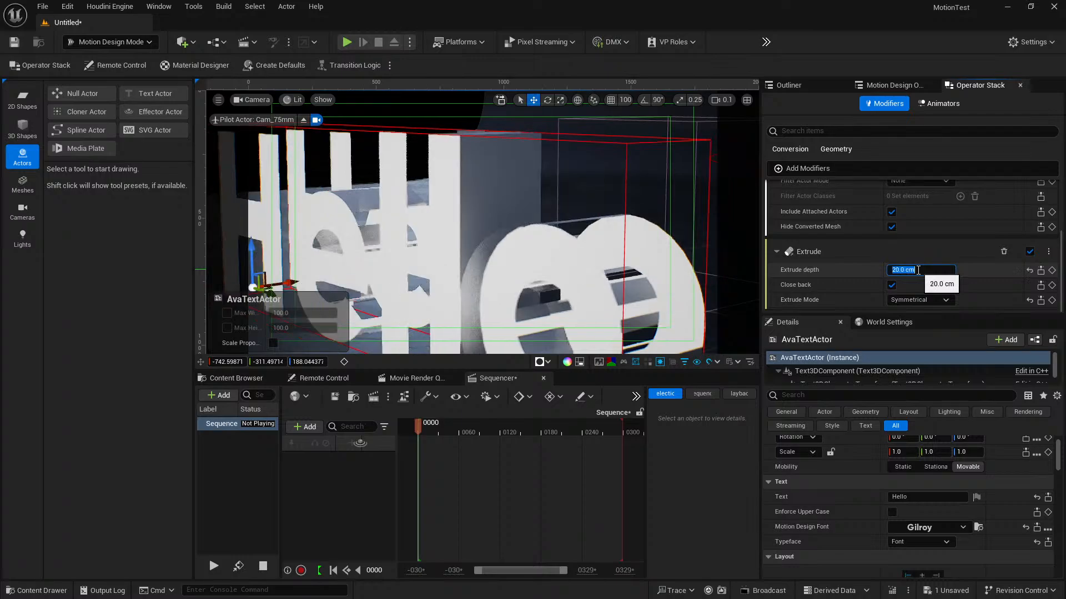
{"action": "left_click", "coordinate": [892, 286]}
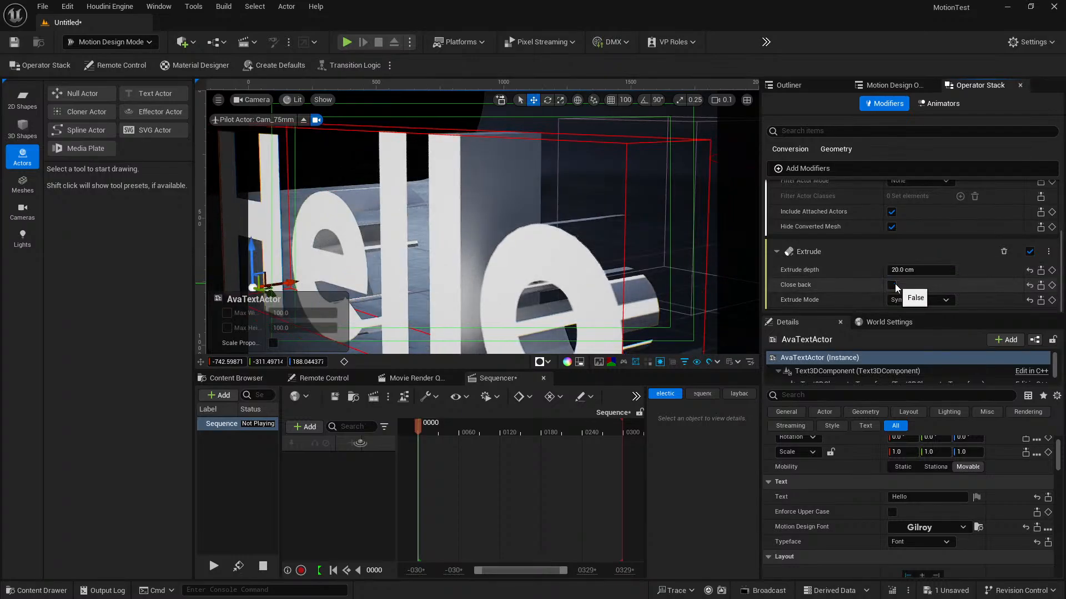
{"action": "left_click", "coordinate": [892, 286]}
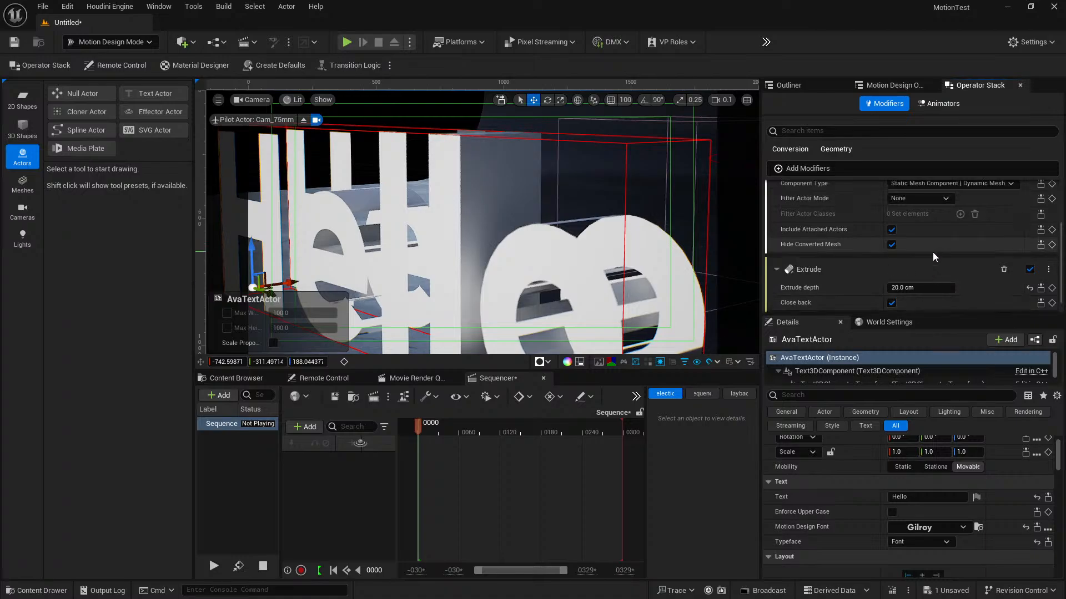
Step: Try the Include filter actor mode on the Dynamic Mesh Converter, restore it to None, and review the available component types
{"action": "scroll", "coordinate": [932, 252], "scroll_direction": "up", "scroll_amount": 2}
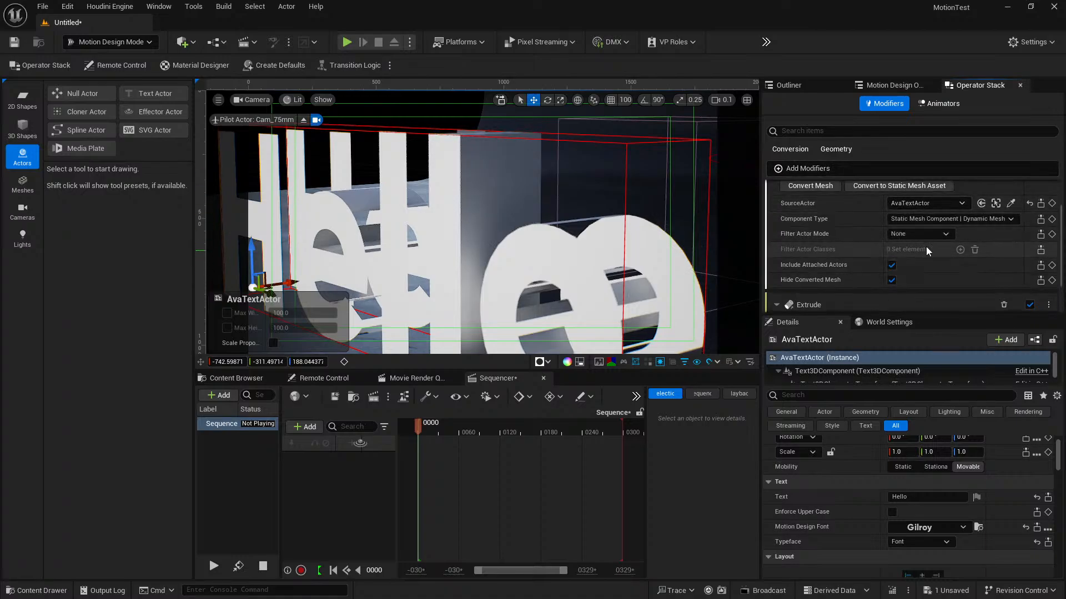
{"action": "scroll", "coordinate": [963, 273], "scroll_direction": "down", "scroll_amount": 2}
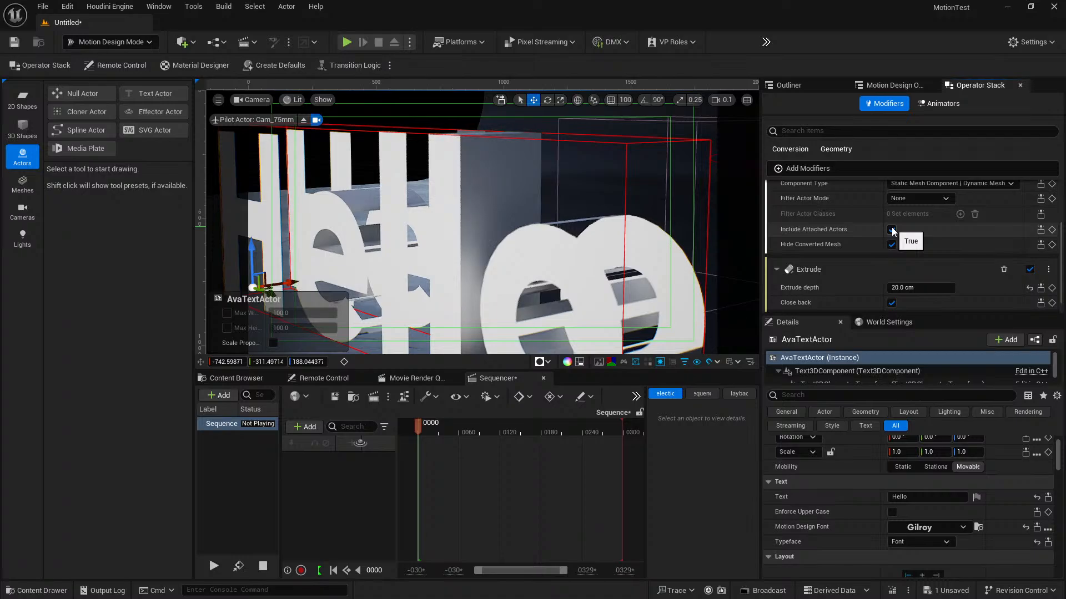
{"action": "left_click", "coordinate": [891, 229]}
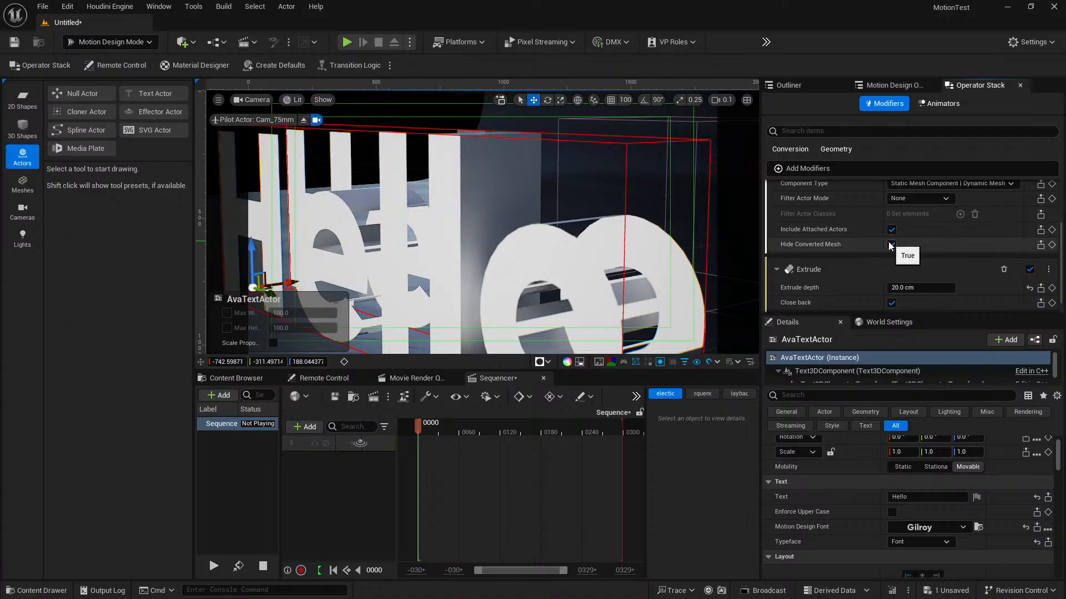
{"action": "scroll", "coordinate": [915, 257], "scroll_direction": "up", "scroll_amount": 2}
{"action": "left_click", "coordinate": [924, 234]}
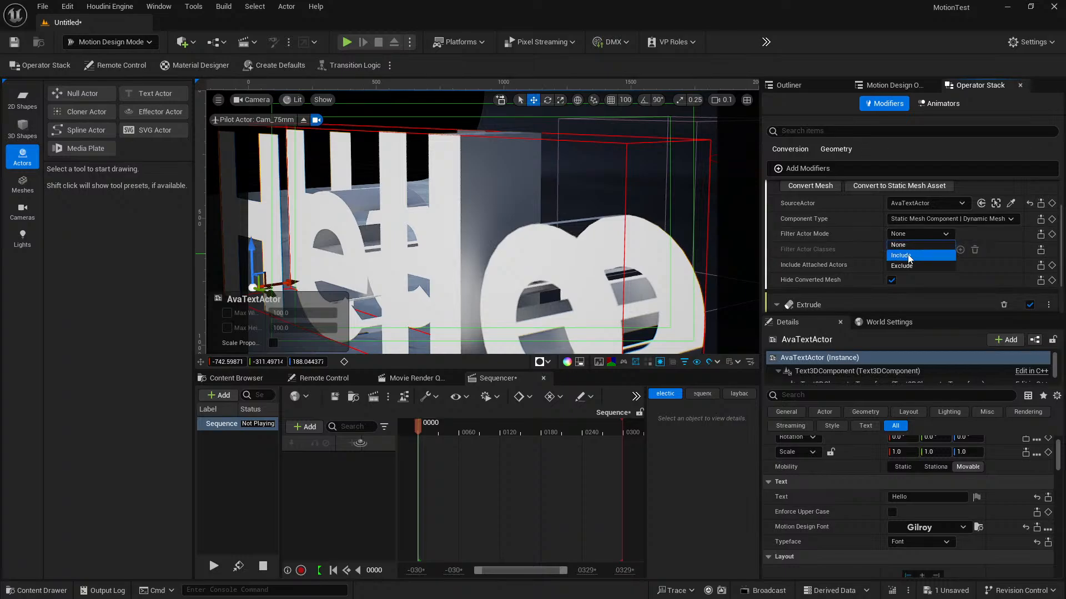
{"action": "left_click", "coordinate": [905, 256]}
{"action": "left_click", "coordinate": [911, 235]}
{"action": "left_click", "coordinate": [908, 245]}
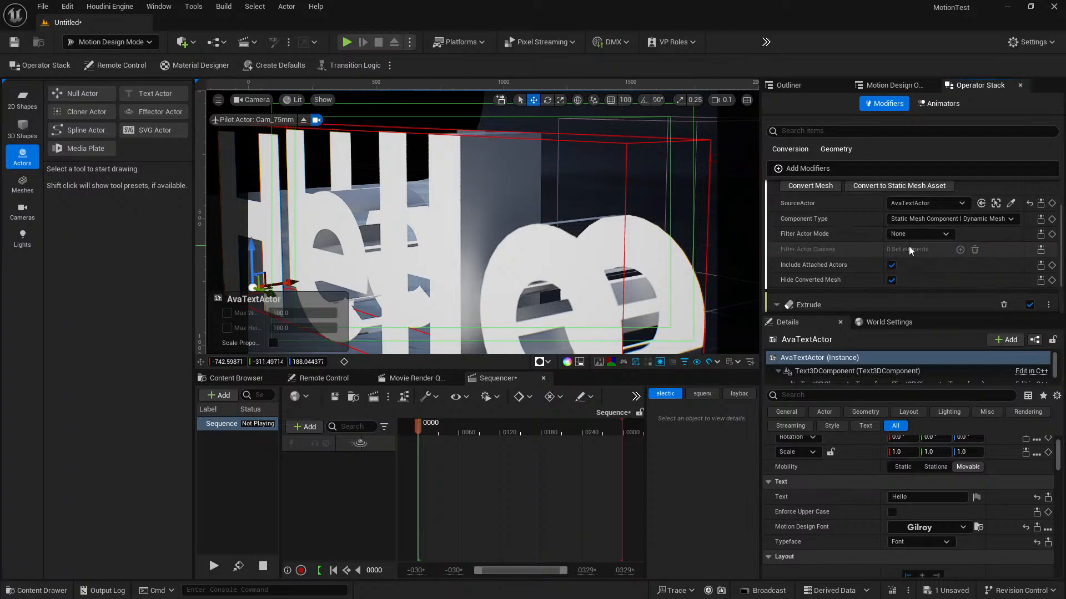
{"action": "left_click", "coordinate": [922, 220]}
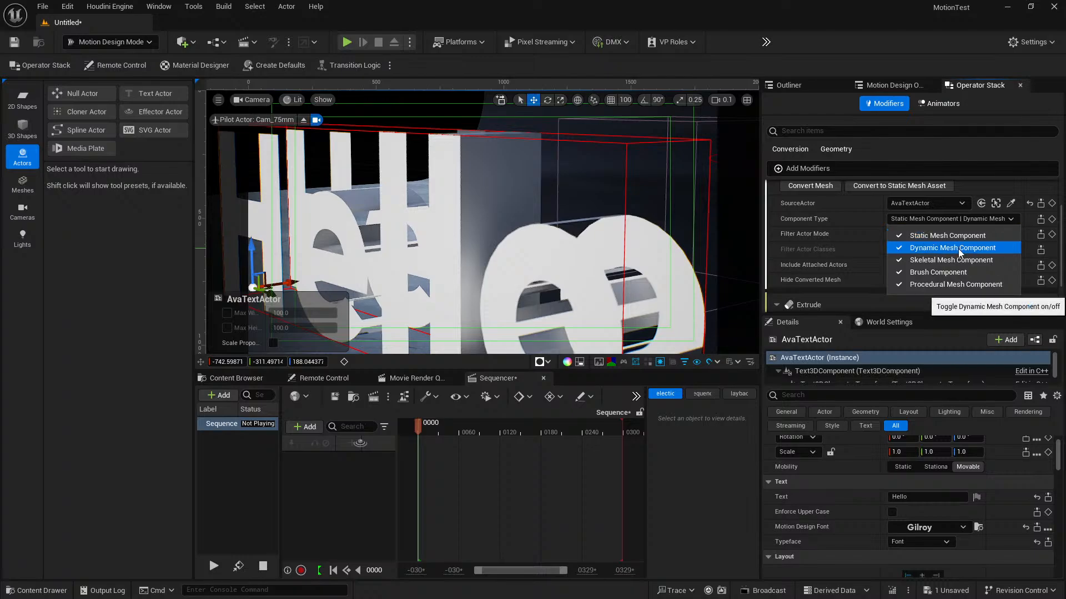
{"action": "left_click", "coordinate": [900, 305]}
Step: Add a Bevel modifier to the extruded Hello text
{"action": "scroll", "coordinate": [970, 302], "scroll_direction": "down", "scroll_amount": 2}
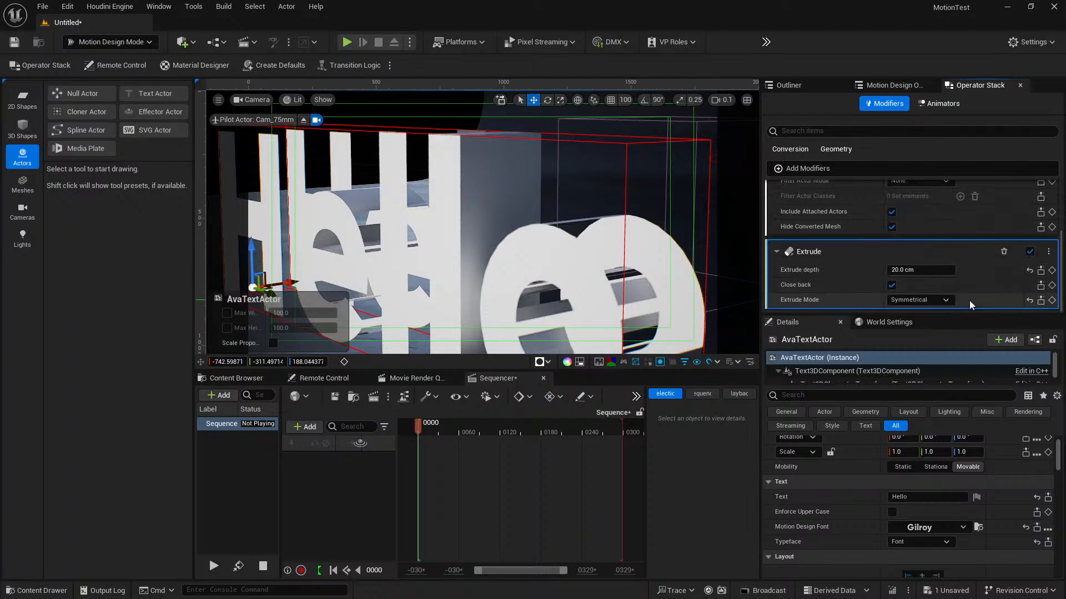
{"action": "left_click", "coordinate": [807, 168]}
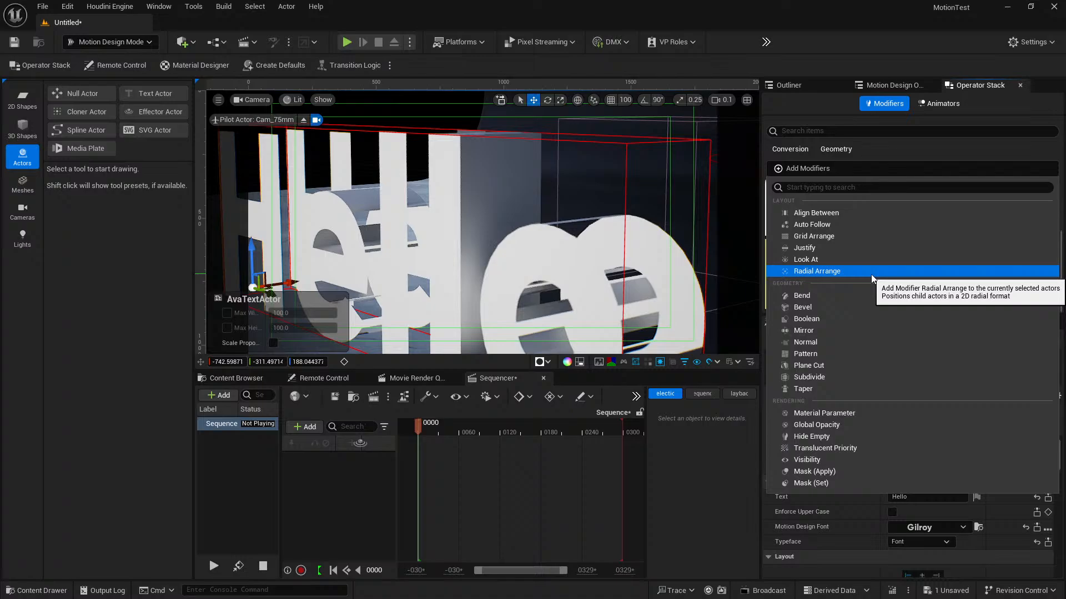
{"action": "left_click", "coordinate": [808, 308]}
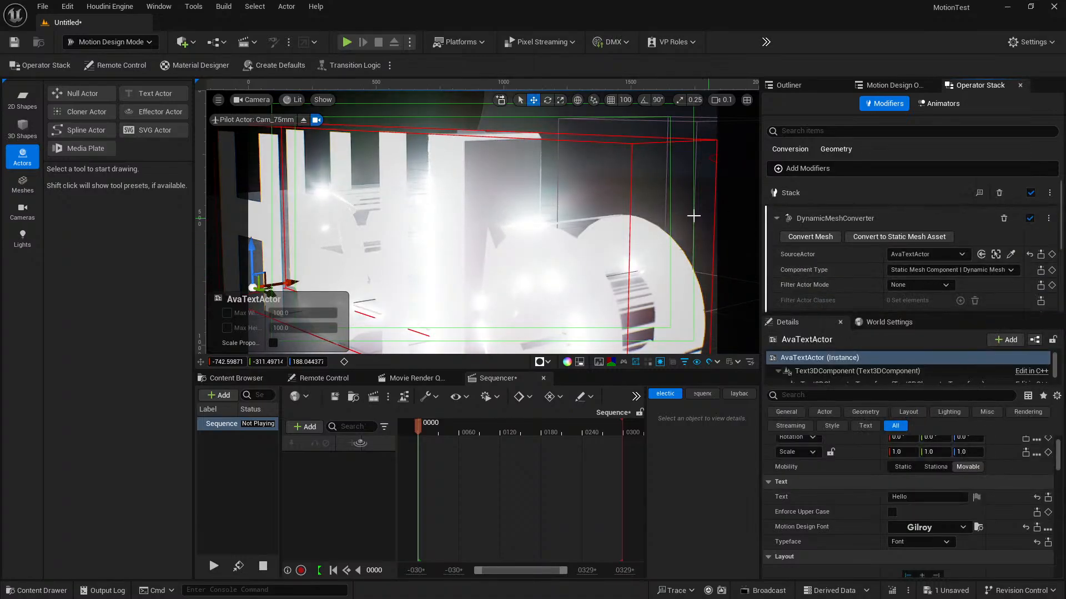
{"action": "right_click_drag", "start_coordinate": [550, 229], "coordinate": [640, 264]}
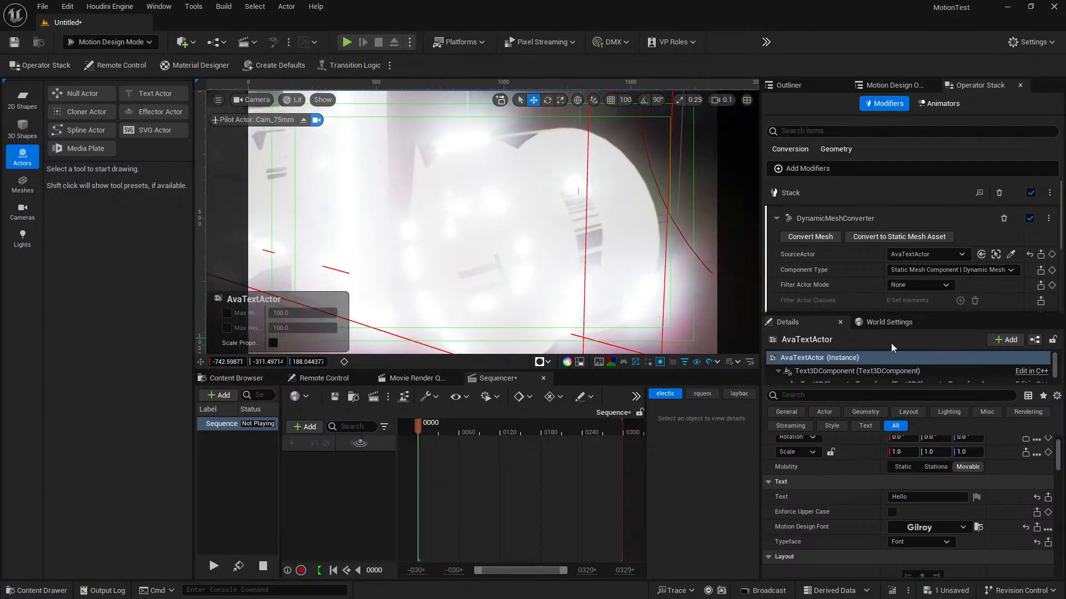
Step: Remove the Dynamic Mesh Converter, Bevel and Extrude modifiers from the Hello text
{"action": "scroll", "coordinate": [991, 310], "scroll_direction": "down", "scroll_amount": 5}
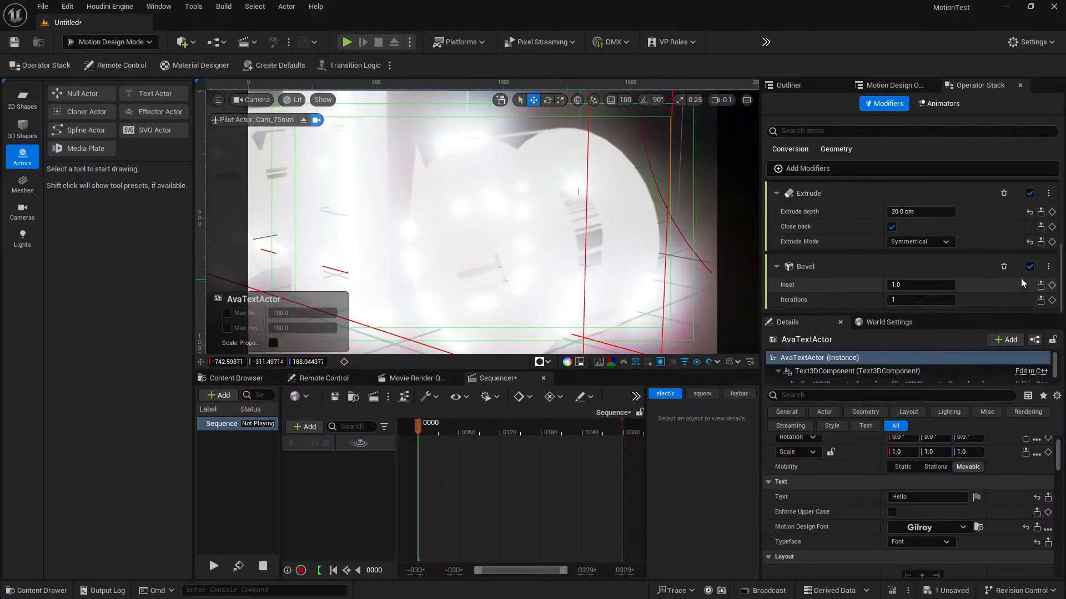
{"action": "scroll", "coordinate": [1007, 250], "scroll_direction": "up", "scroll_amount": 5}
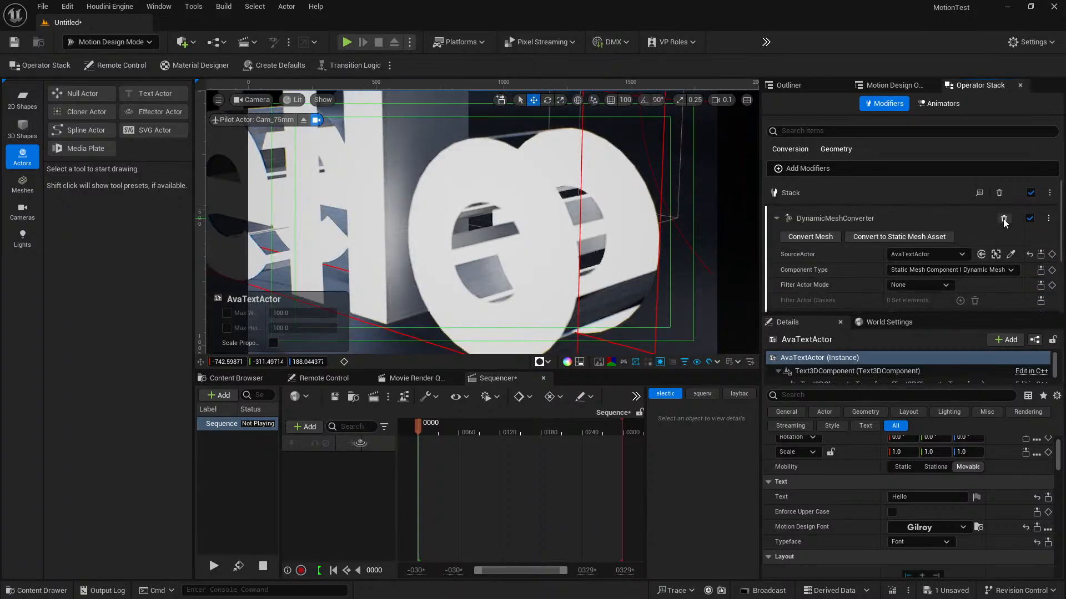
{"action": "left_click", "coordinate": [1004, 220]}
{"action": "right_click_drag", "start_coordinate": [593, 227], "coordinate": [554, 222]}
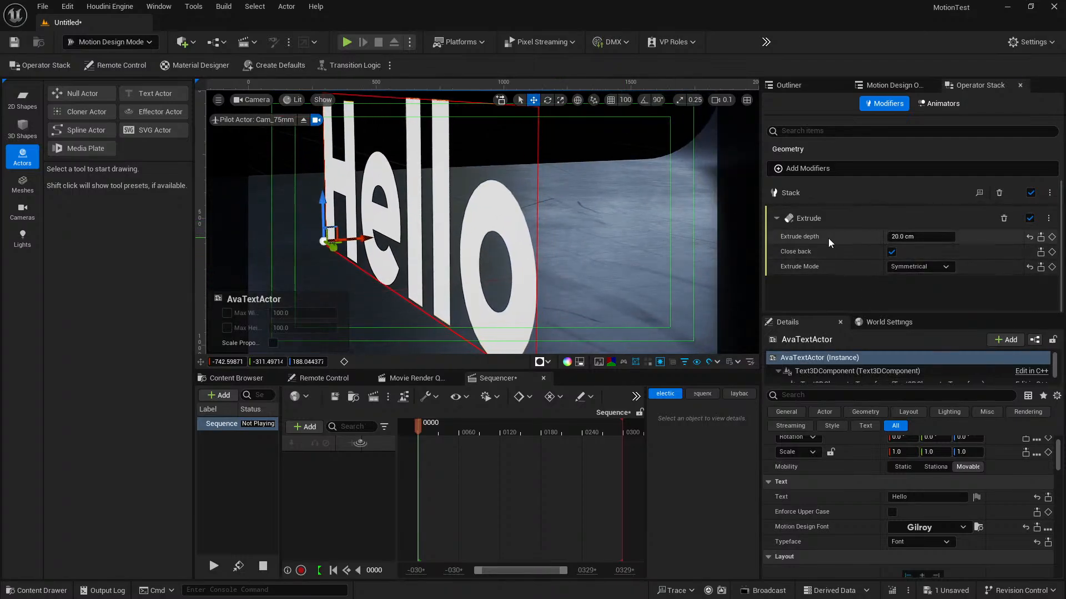
{"action": "left_click", "coordinate": [1003, 218]}
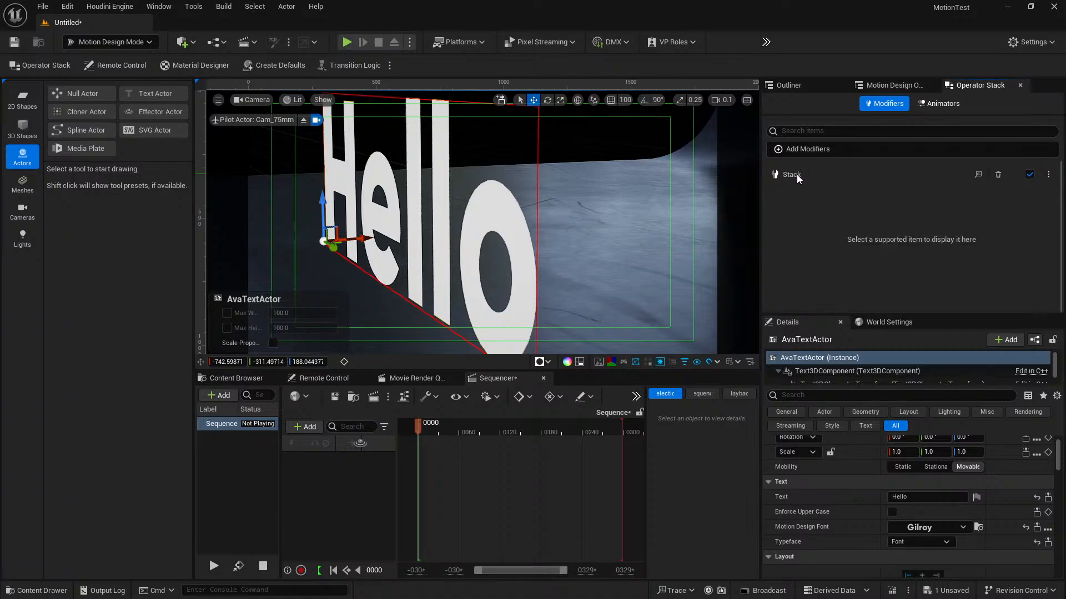
Step: Try a fresh Dynamic Mesh Converter with an Extrude modifier on the Hello text
{"action": "left_click", "coordinate": [803, 151]}
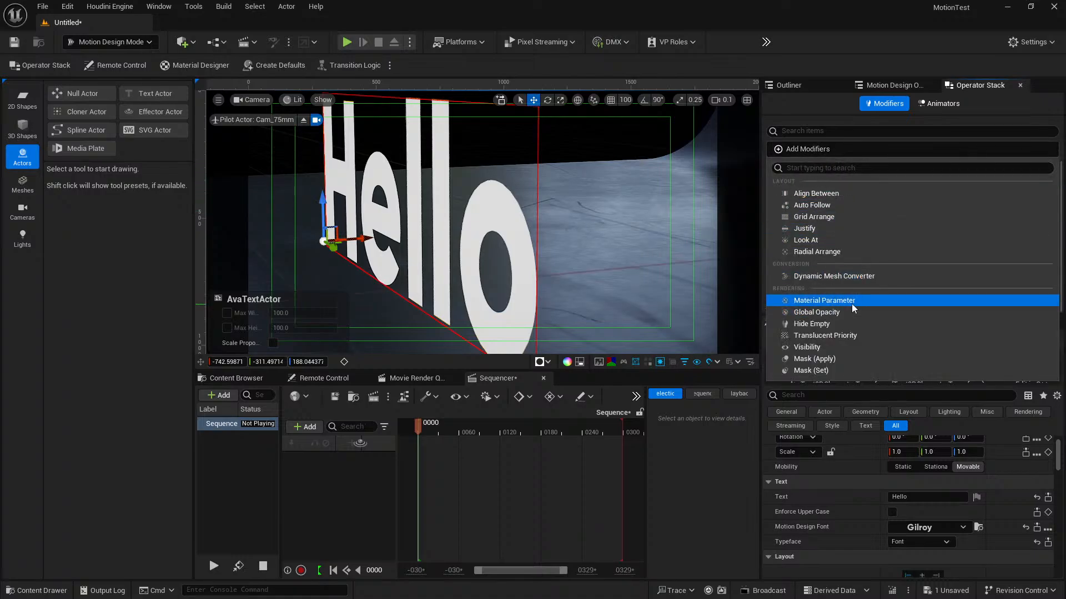
{"action": "left_click", "coordinate": [843, 274]}
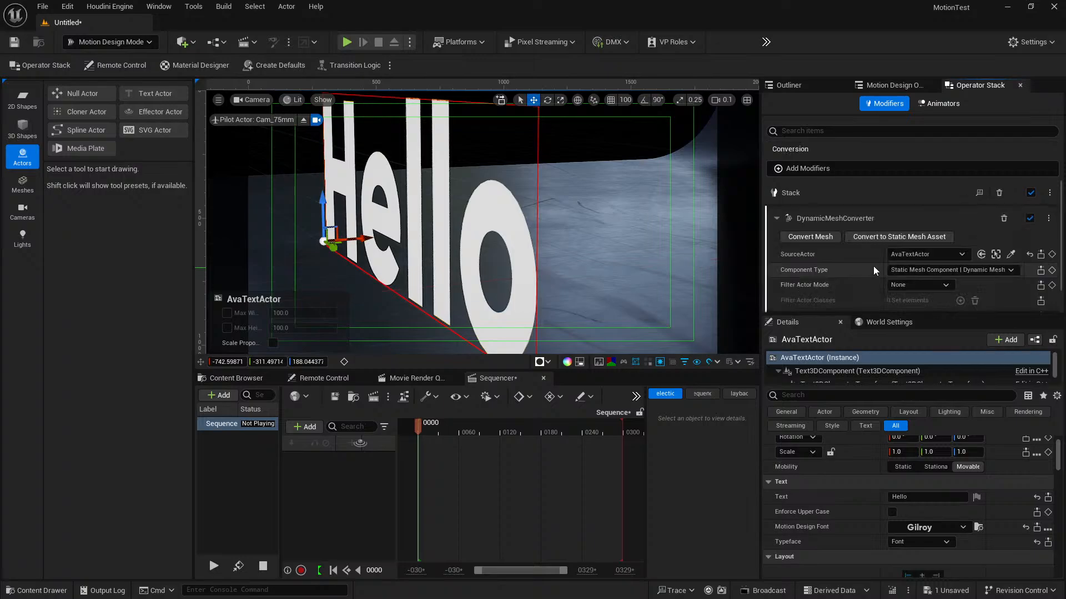
{"action": "left_click", "coordinate": [802, 169]}
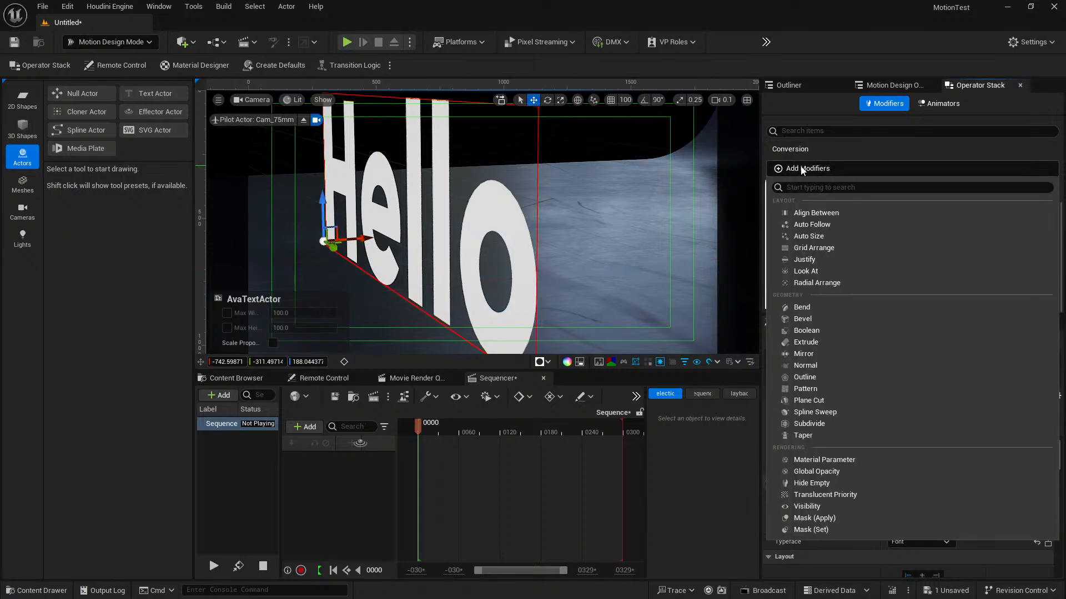
{"action": "left_click", "coordinate": [822, 341]}
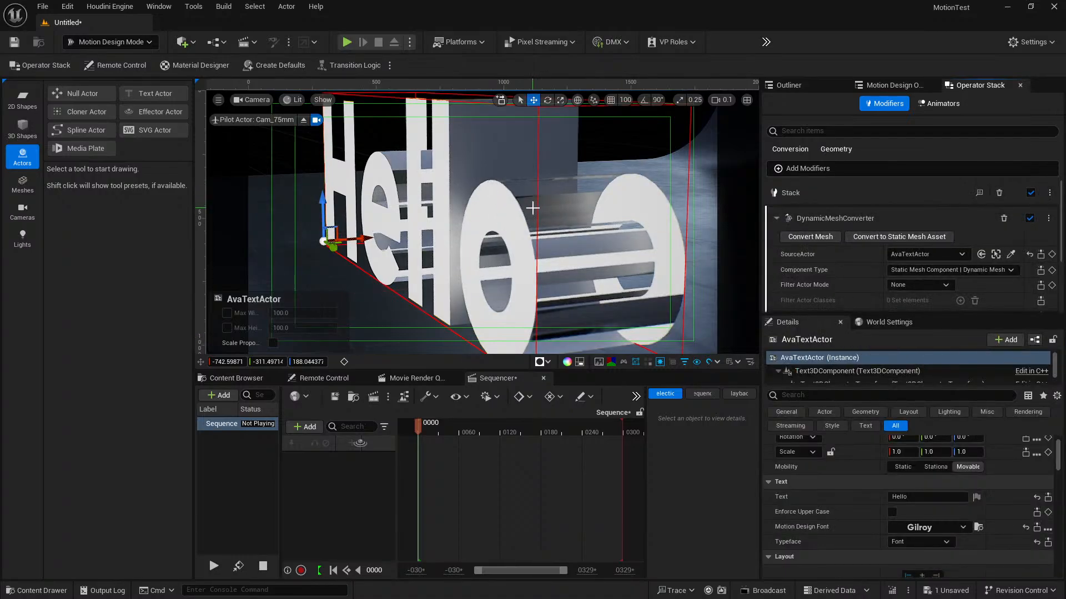
{"action": "mouse_move", "coordinate": [545, 194]}
{"action": "right_mouse_down"}
{"action": "mouse_move", "coordinate": [555, 156]}
{"action": "mouse_move", "coordinate": [594, 194]}
{"action": "mouse_move", "coordinate": [624, 183]}
{"action": "mouse_move", "coordinate": [605, 189]}
{"action": "mouse_move", "coordinate": [612, 217]}
{"action": "mouse_move", "coordinate": [577, 183]}
{"action": "mouse_move", "coordinate": [701, 204]}
{"action": "mouse_move", "coordinate": [660, 180]}
{"action": "mouse_move", "coordinate": [710, 192]}
{"action": "mouse_move", "coordinate": [659, 138]}
{"action": "mouse_move", "coordinate": [534, 208]}
{"action": "right_mouse_up"}
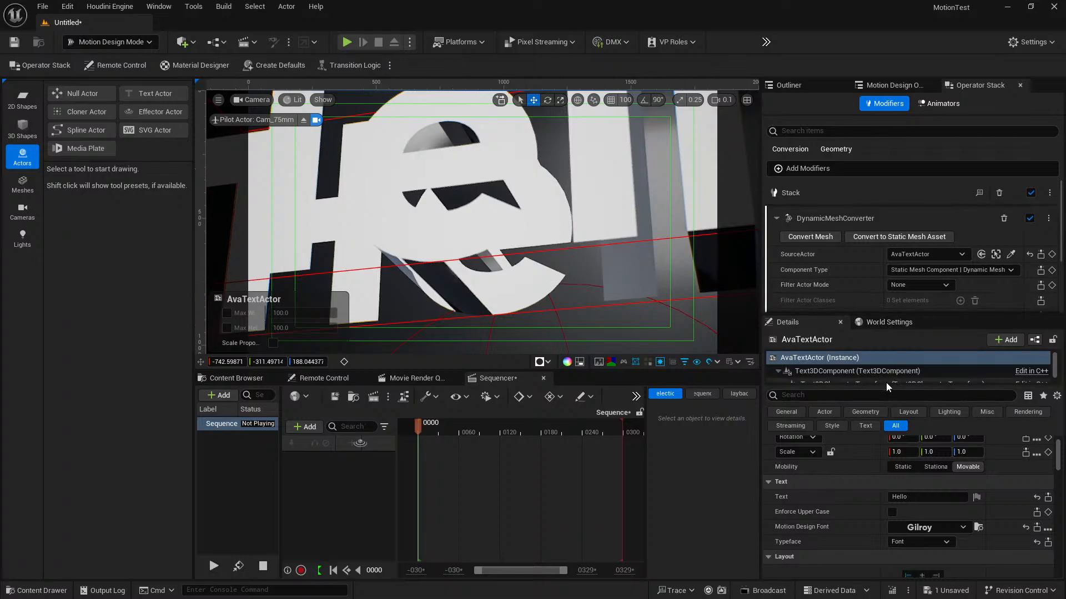
Step: Change the Hello text's Motion Design font to Gadugi
{"action": "left_click", "coordinate": [888, 85]}
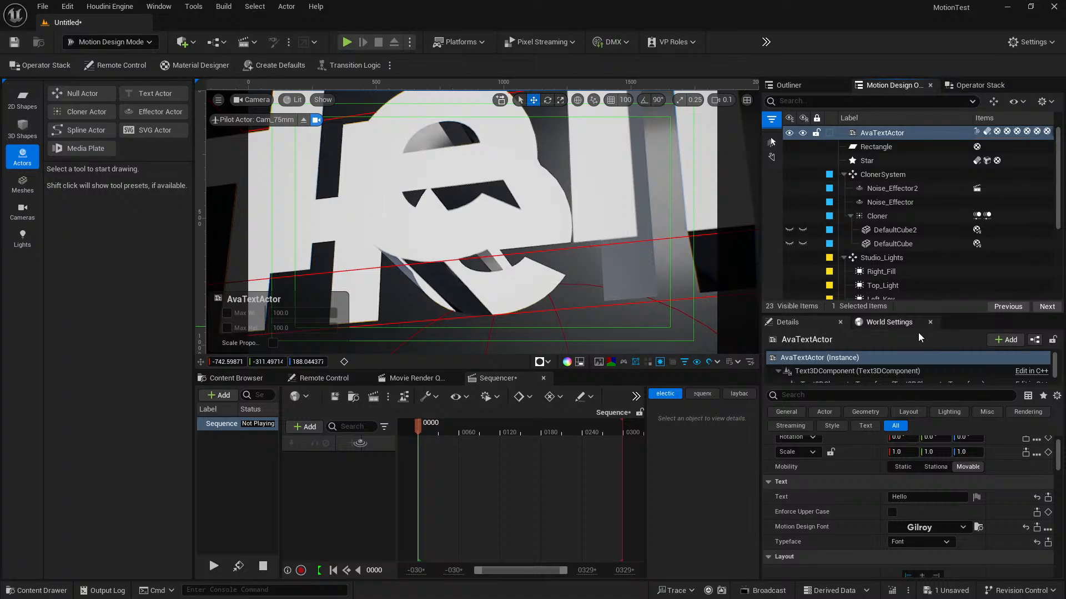
{"action": "left_click", "coordinate": [932, 527]}
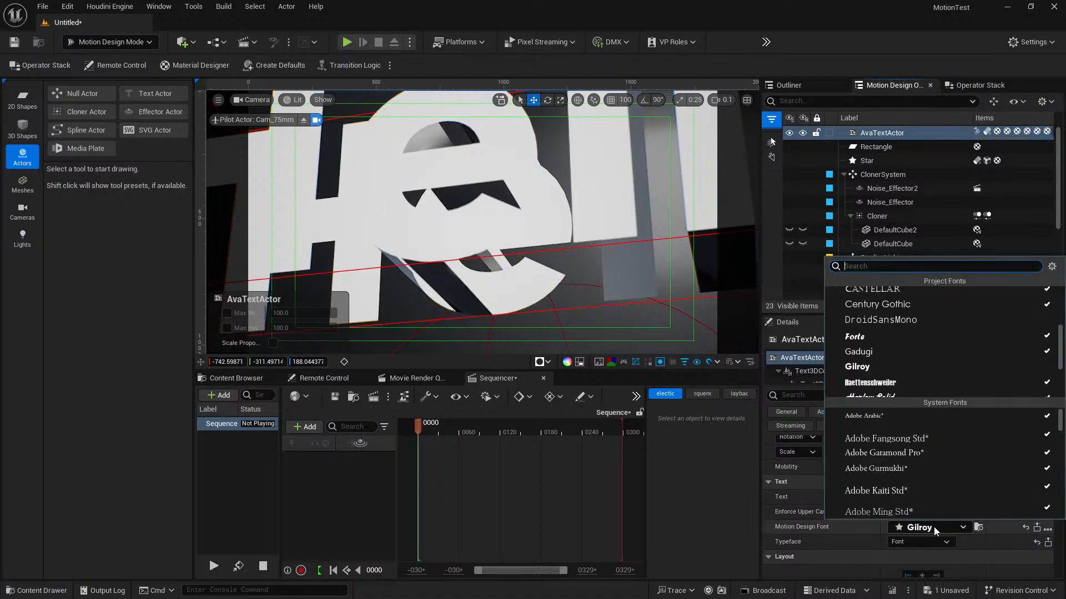
{"action": "left_click", "coordinate": [895, 352]}
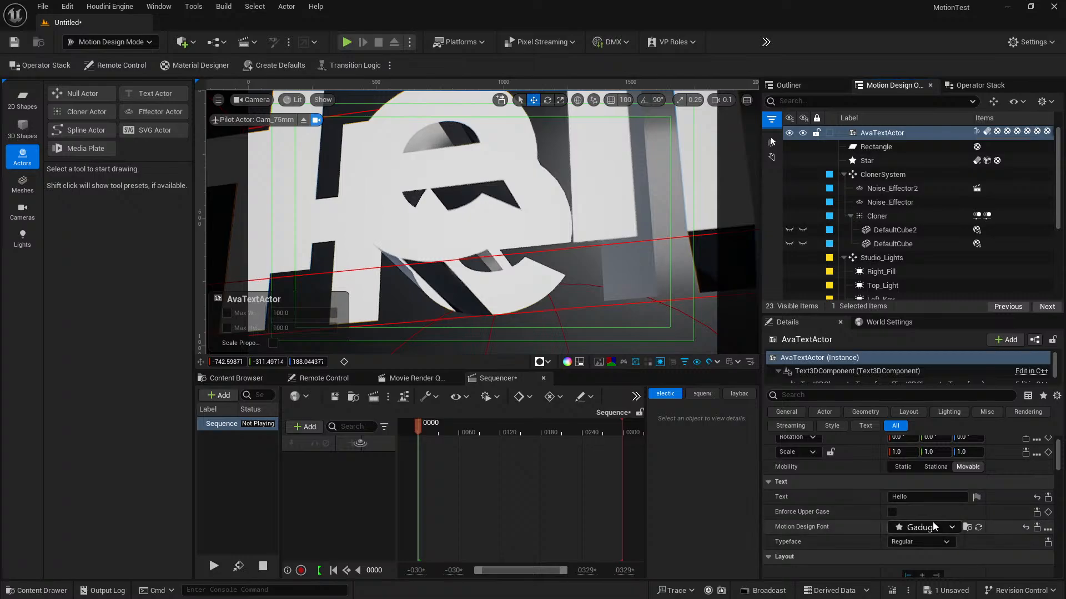
Step: Switch the Hello text's Dynamic Mesh Converter off and on, and clear the whole modifier stack
{"action": "left_click", "coordinate": [963, 86]}
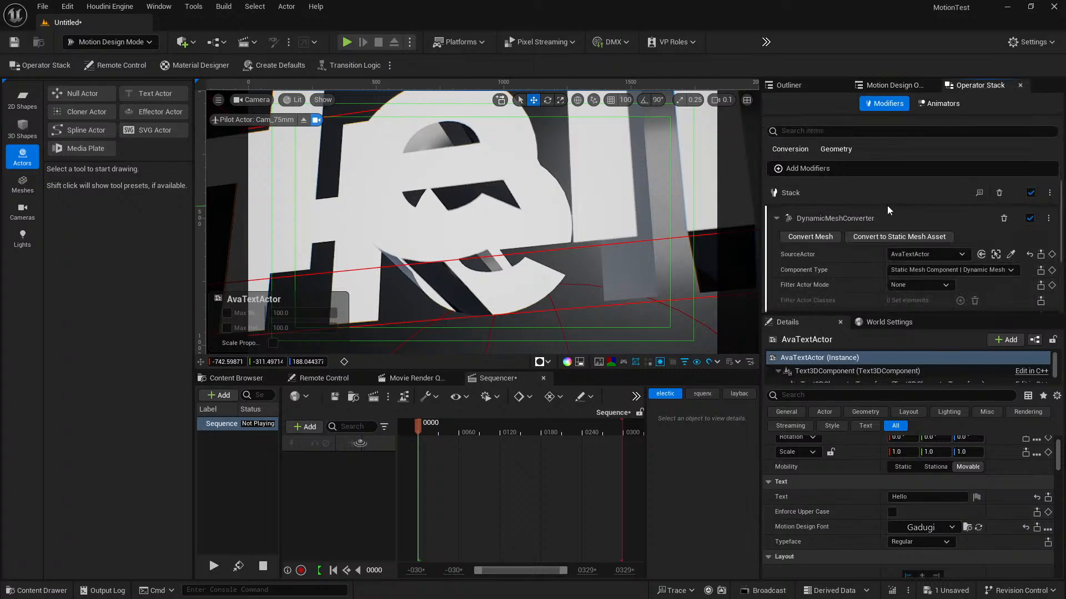
{"action": "left_click", "coordinate": [976, 193]}
{"action": "left_click", "coordinate": [1030, 218]}
{"action": "left_click", "coordinate": [1030, 218]}
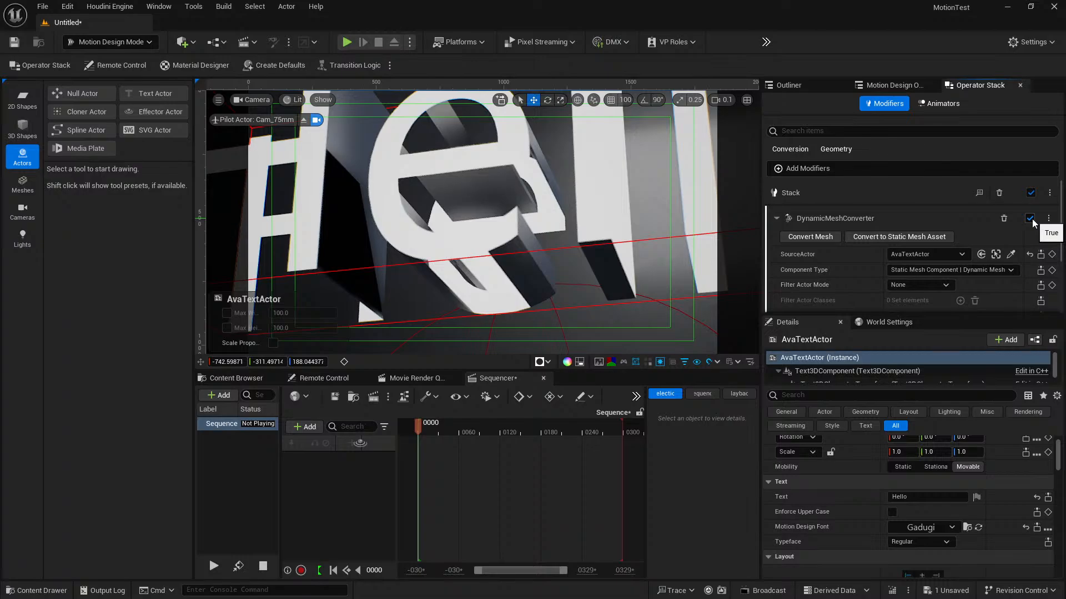
{"action": "left_click", "coordinate": [1006, 218]}
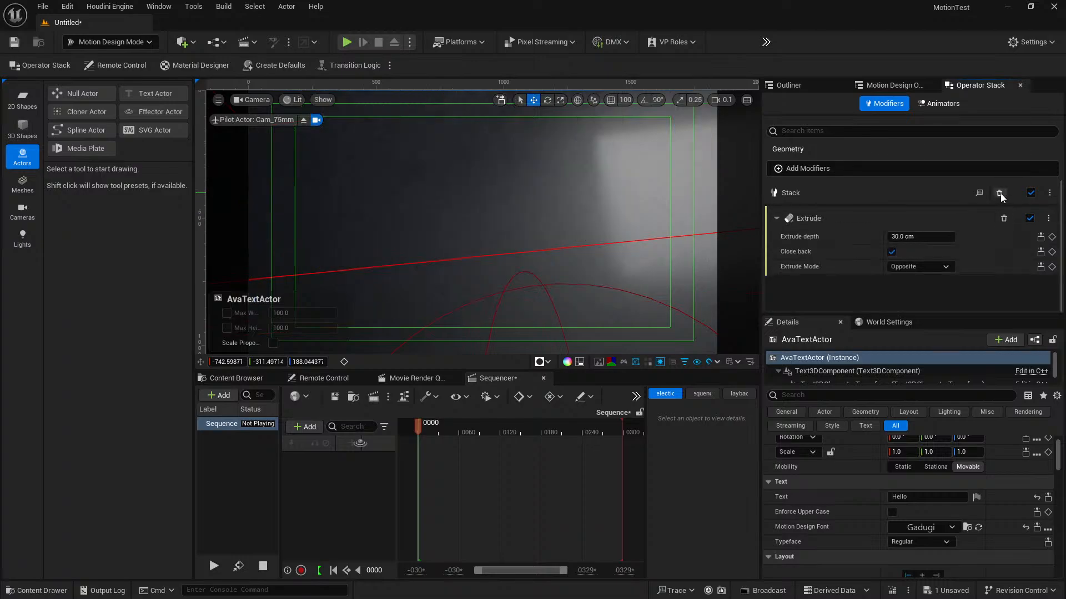
{"action": "left_click", "coordinate": [1000, 194]}
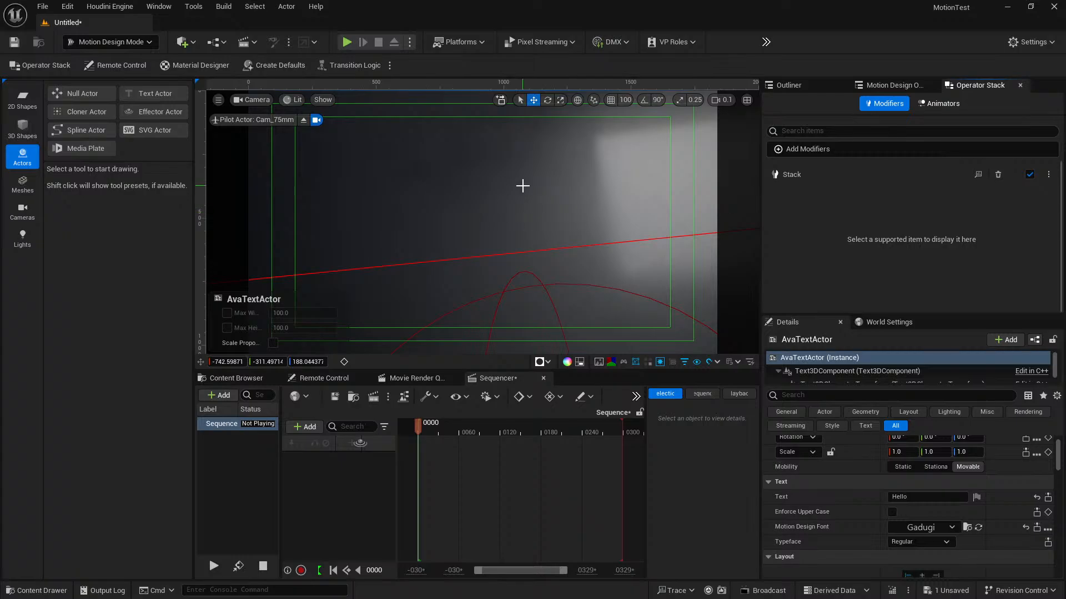
Step: Pilot the viewport through Cam_75mm and Cam_55mm, settle on Cam_35mm, and frame the cube and star
{"action": "right_click_drag", "start_coordinate": [522, 186], "coordinate": [552, 228]}
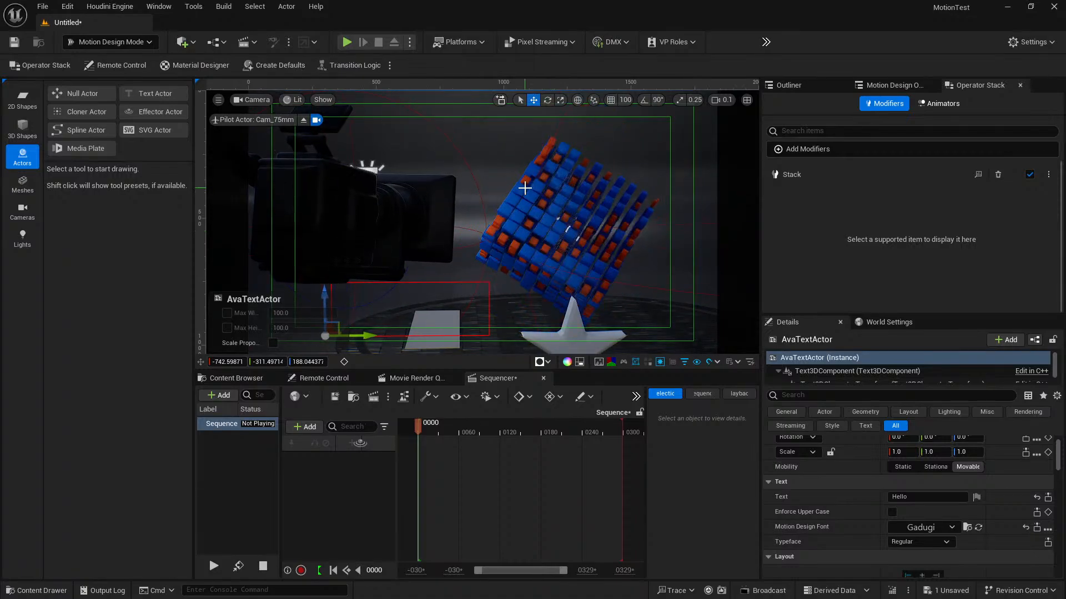
{"action": "left_click", "coordinate": [259, 121]}
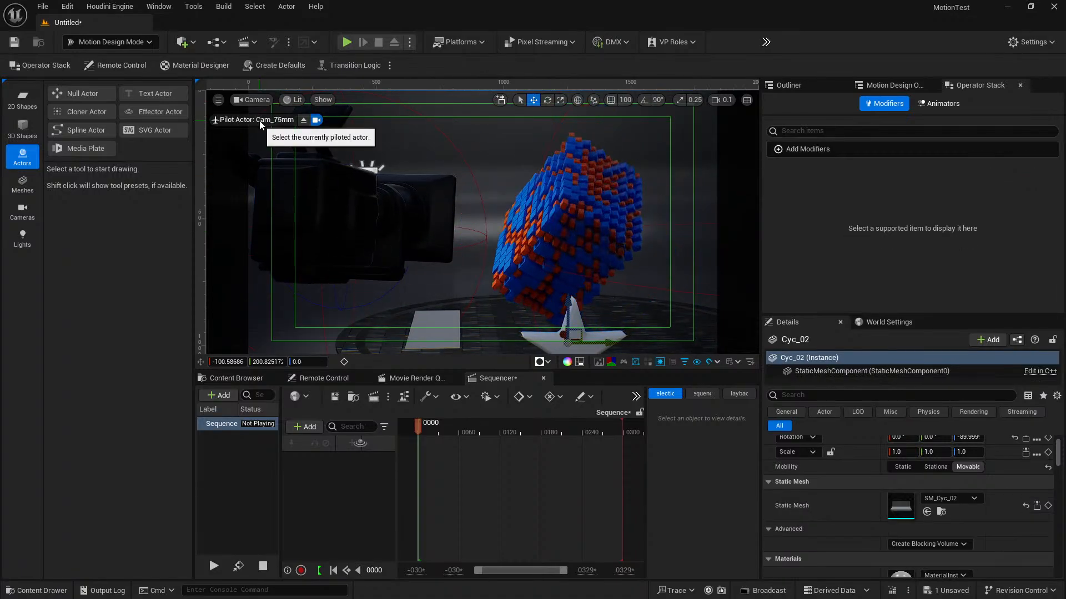
{"action": "left_click", "coordinate": [254, 100]}
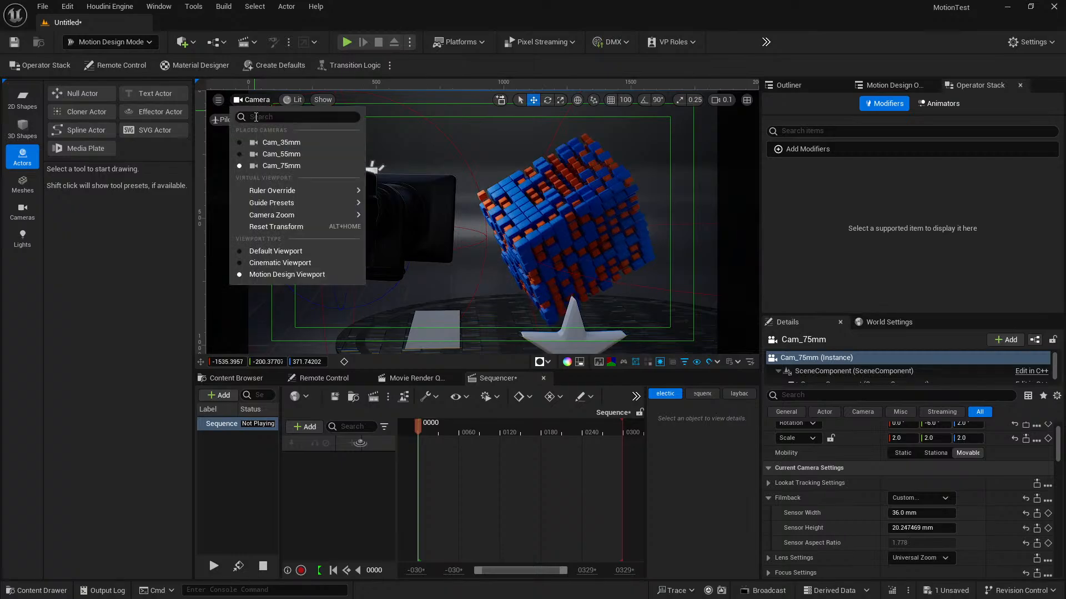
{"action": "left_click", "coordinate": [269, 165]}
{"action": "left_click", "coordinate": [261, 101]}
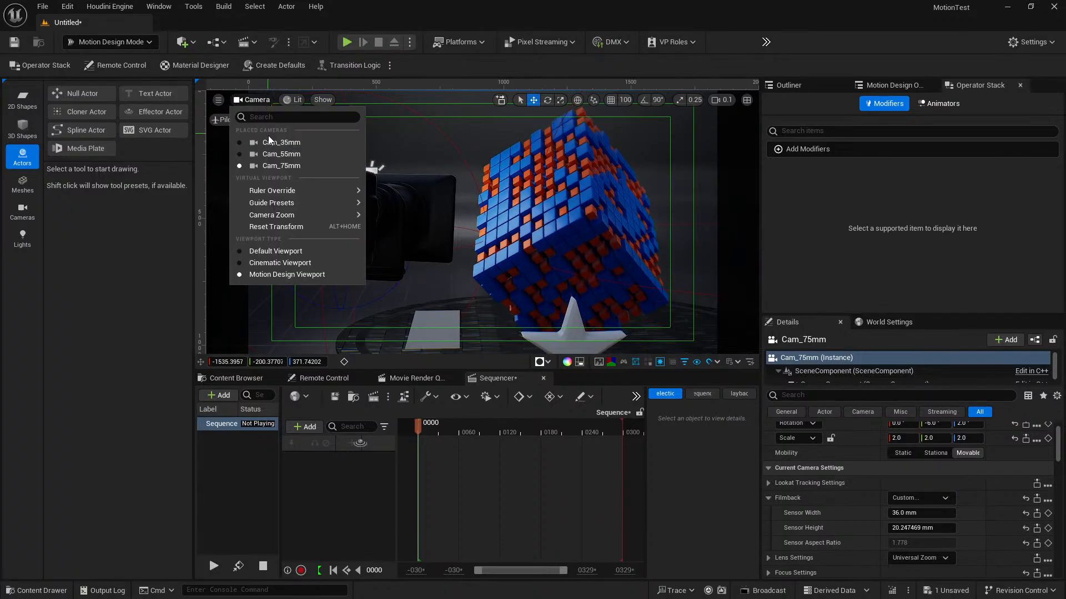
{"action": "left_click", "coordinate": [267, 154]}
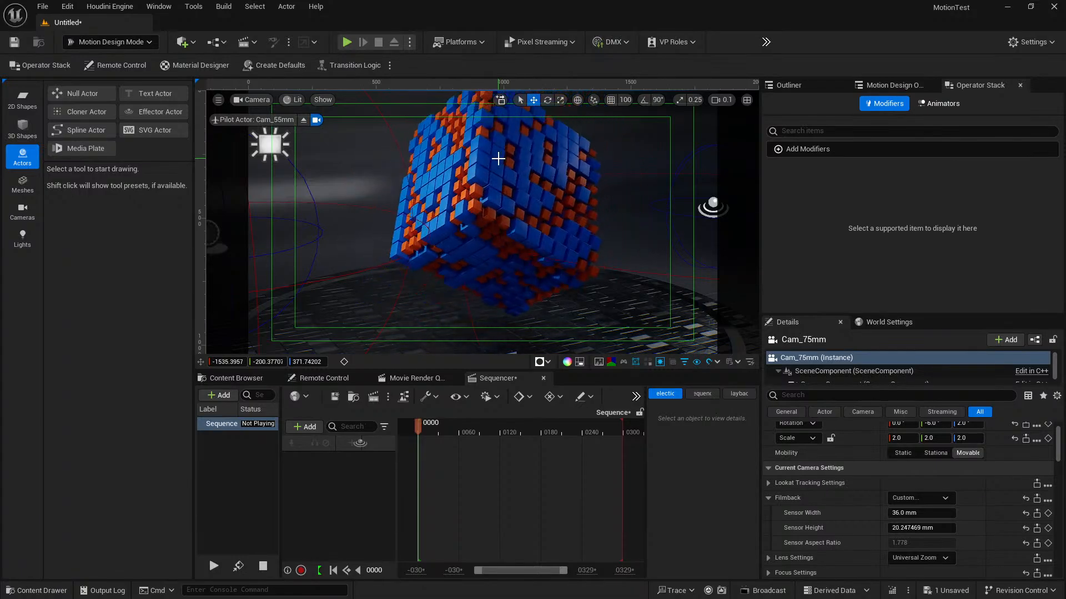
{"action": "left_click", "coordinate": [261, 102]}
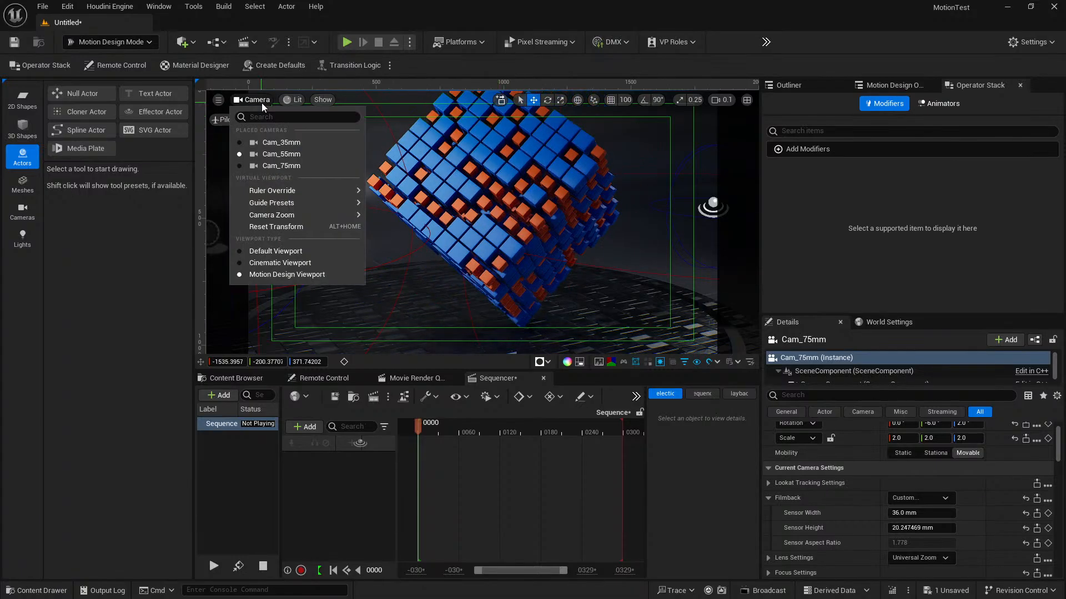
{"action": "left_click", "coordinate": [275, 141]}
{"action": "right_click_drag", "start_coordinate": [516, 191], "coordinate": [494, 177]}
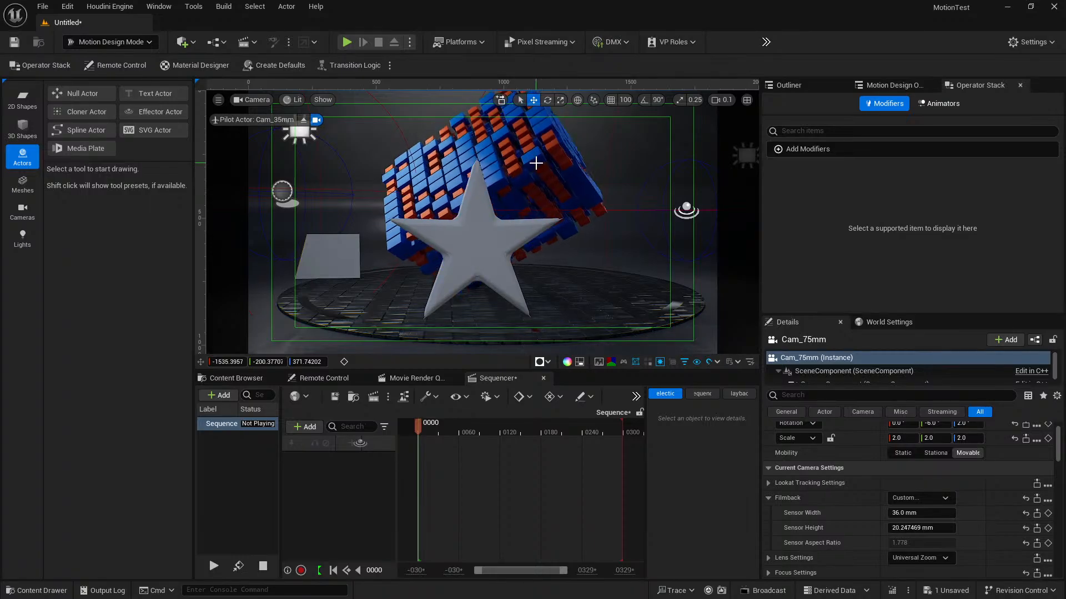
Step: Add an SVG actor to the scene in front of the cube cloner
{"action": "left_click", "coordinate": [884, 86]}
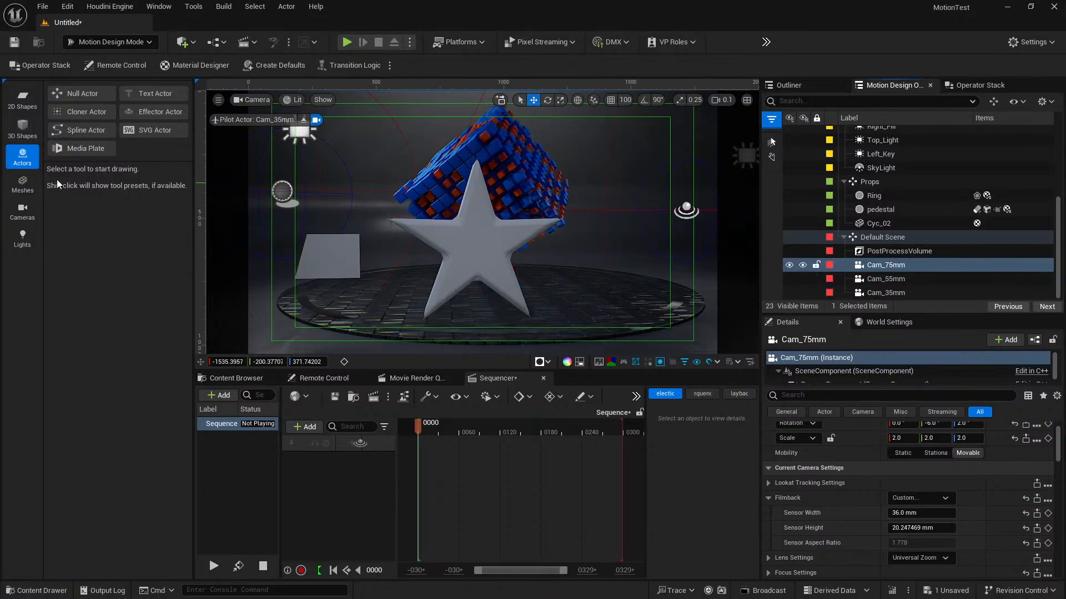
{"action": "left_click", "coordinate": [147, 134]}
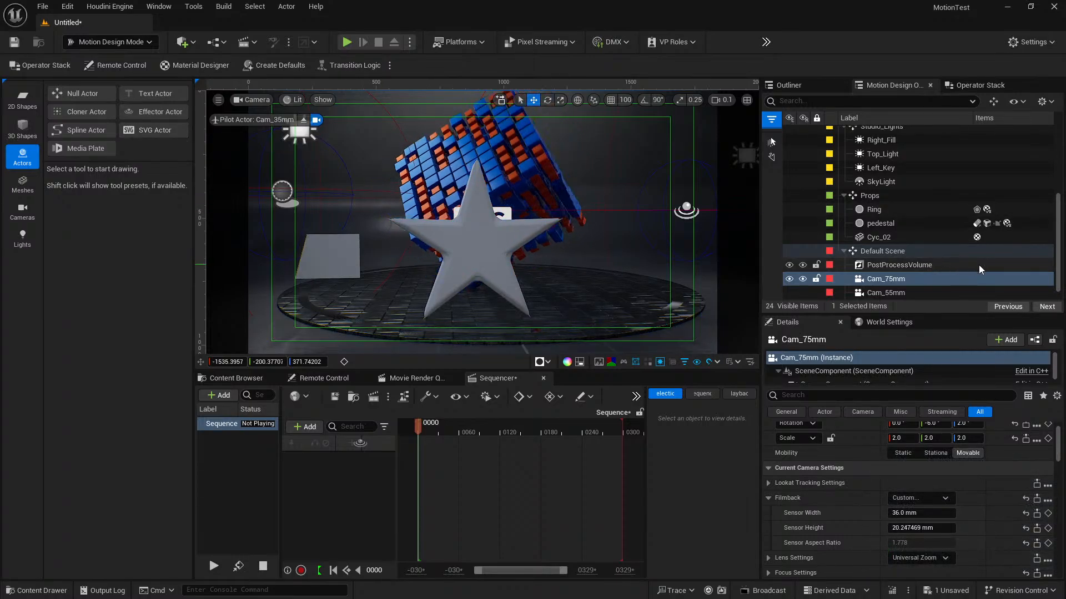
{"action": "scroll", "coordinate": [979, 269], "scroll_direction": "down", "scroll_amount": 1}
{"action": "scroll", "coordinate": [977, 259], "scroll_direction": "up", "scroll_amount": 3}
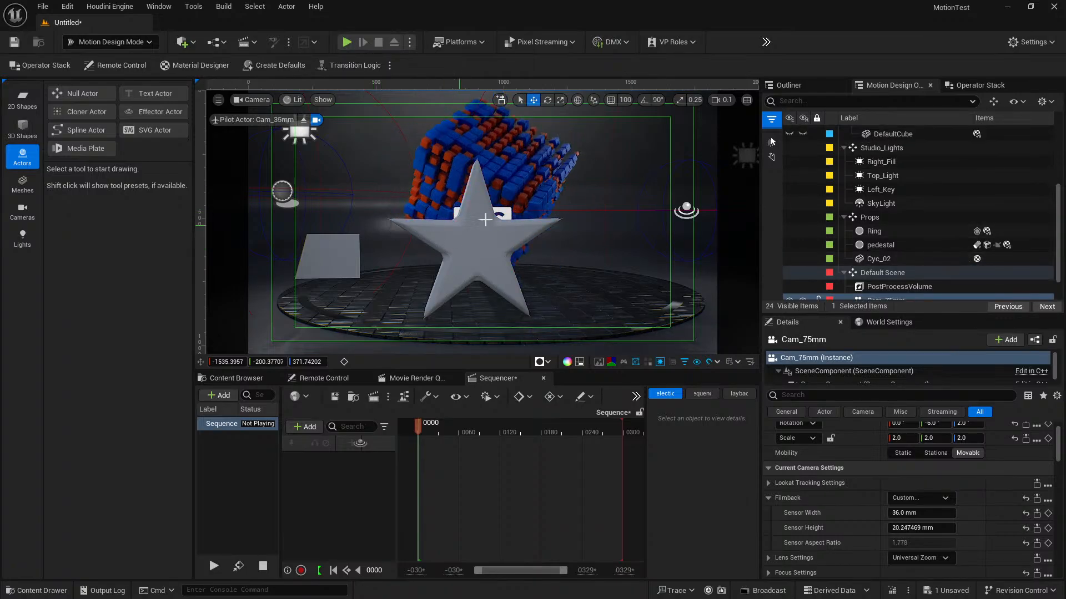
{"action": "right_click_drag", "start_coordinate": [490, 243], "coordinate": [481, 245]}
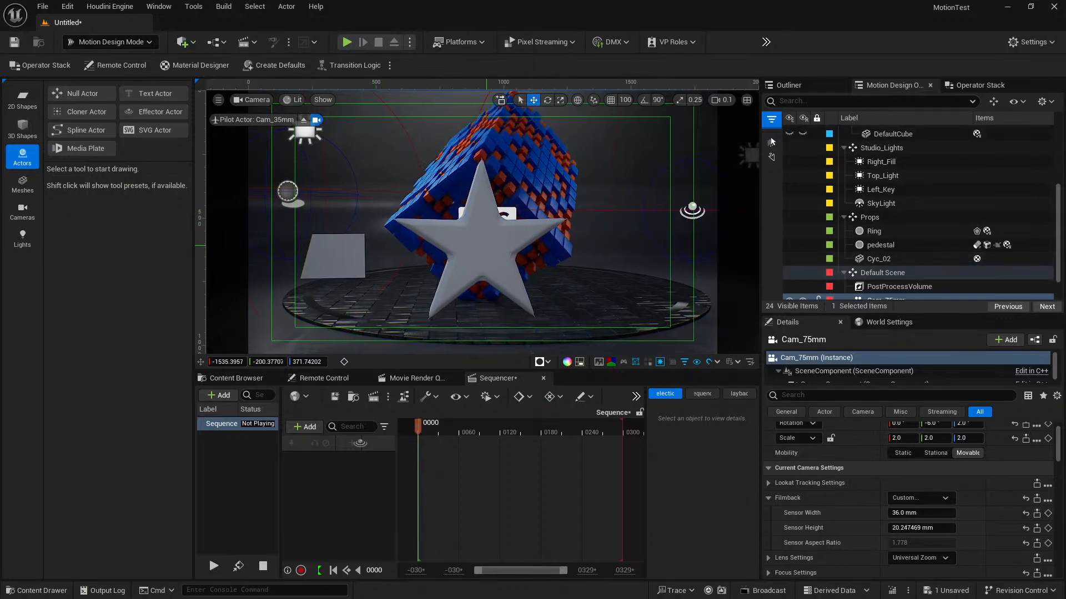
Step: Move the star sideways to about -174 on Y, clear of the SVG actor, and compare the properties of both objects
{"action": "left_click", "coordinate": [486, 246]}
{"action": "left_click_drag", "start_coordinate": [511, 238], "coordinate": [344, 238]}
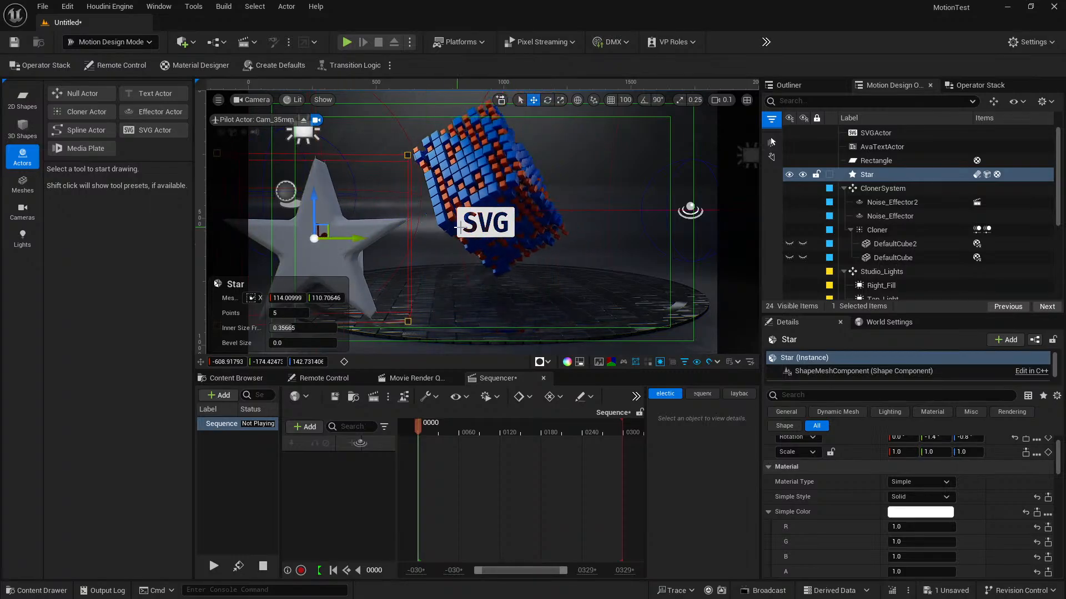
{"action": "left_click", "coordinate": [487, 225]}
{"action": "left_click", "coordinate": [486, 224]}
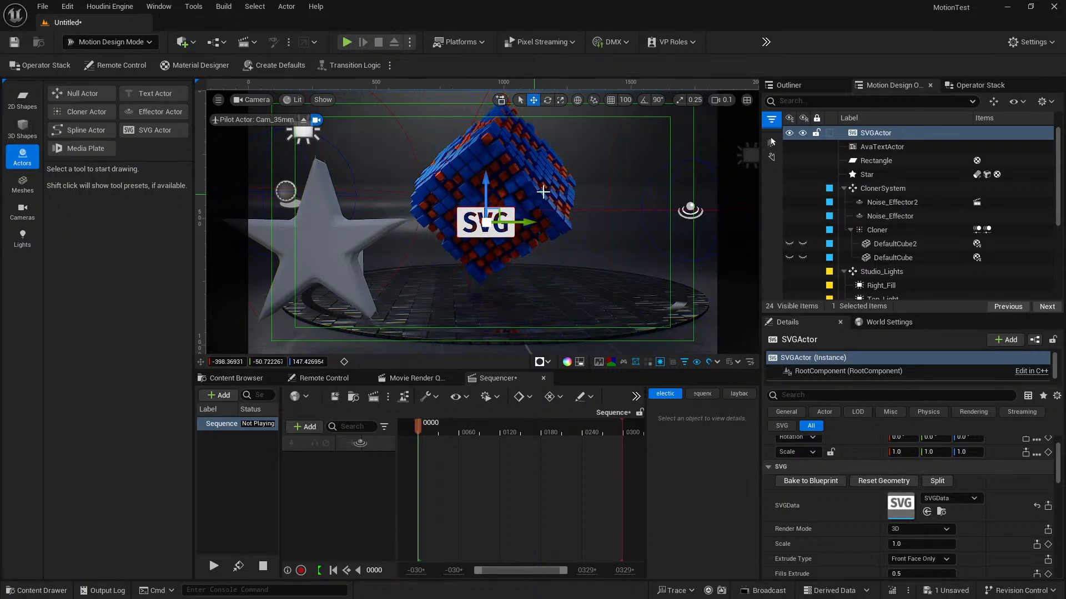
{"action": "left_click", "coordinate": [325, 238]}
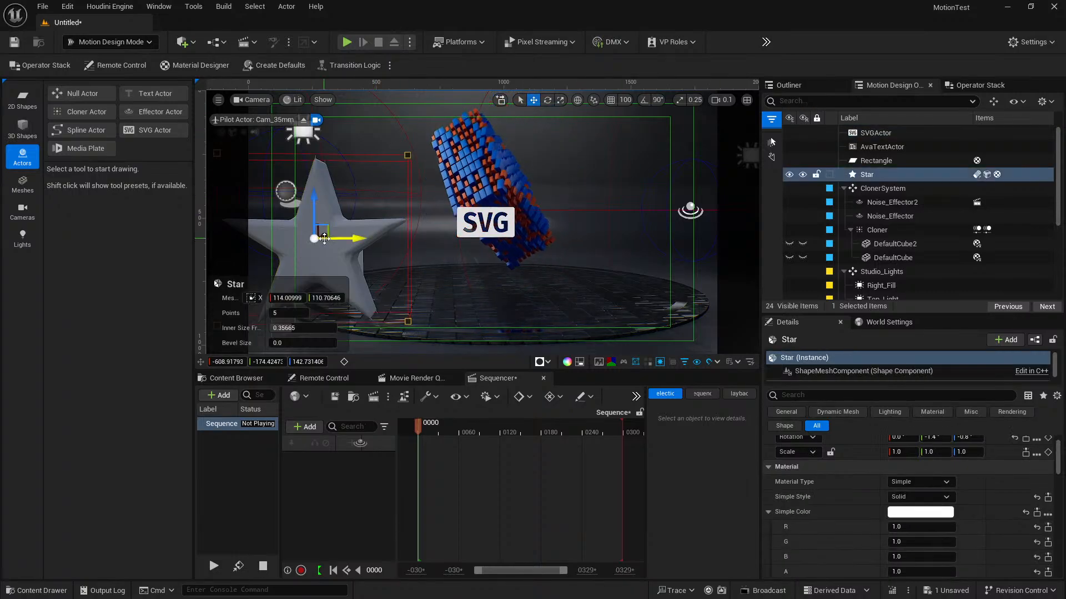
Step: Try a Bevel modifier on the SVG actor and remove it again
{"action": "left_click", "coordinate": [478, 227]}
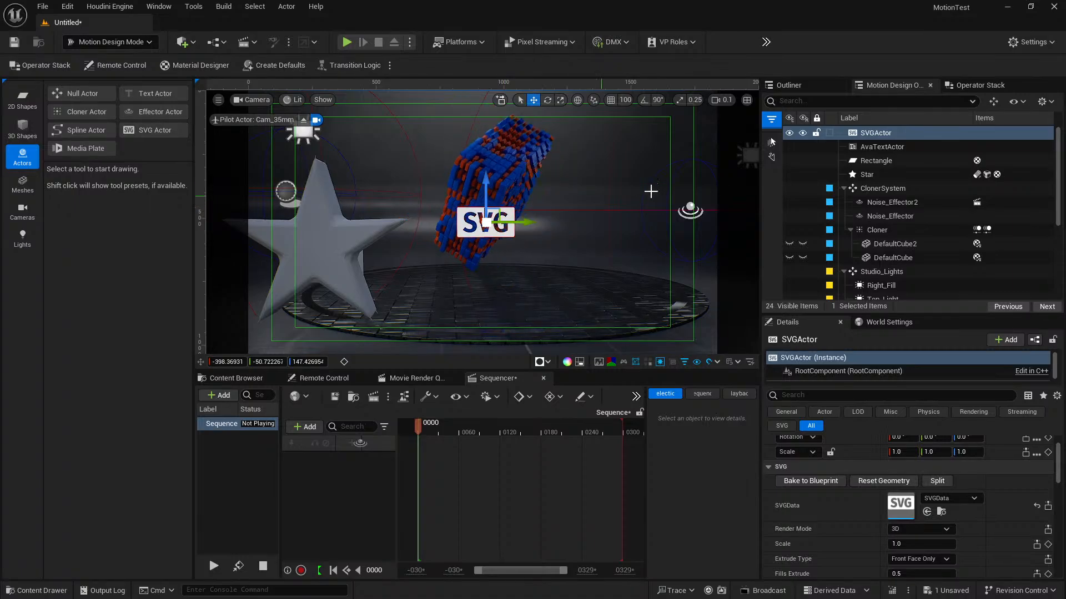
{"action": "left_click", "coordinate": [978, 84]}
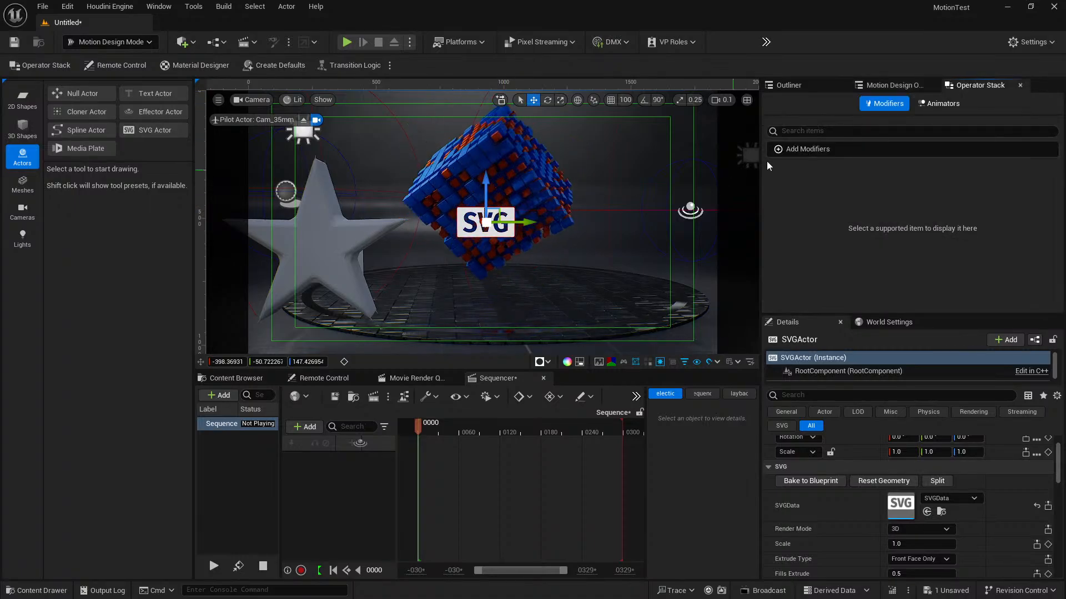
{"action": "left_click", "coordinate": [833, 149]}
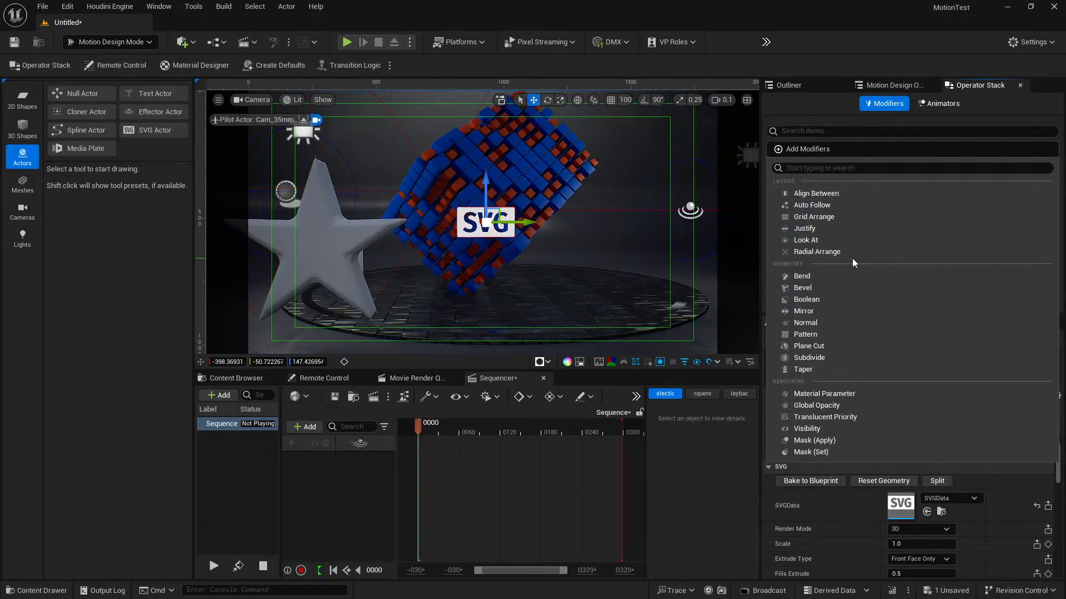
{"action": "left_click", "coordinate": [838, 291]}
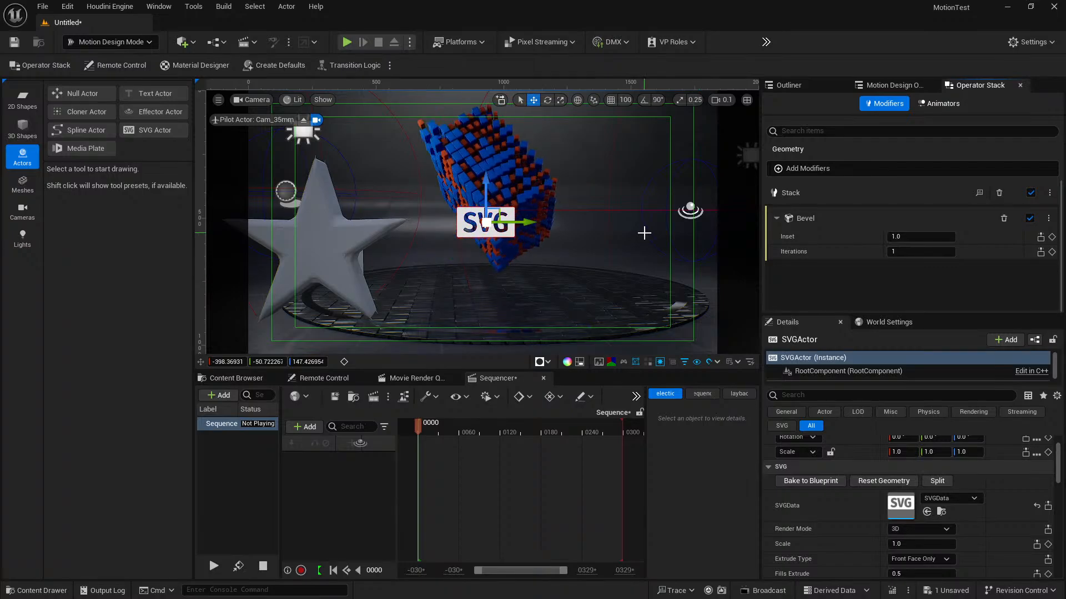
{"action": "left_click", "coordinate": [1003, 219]}
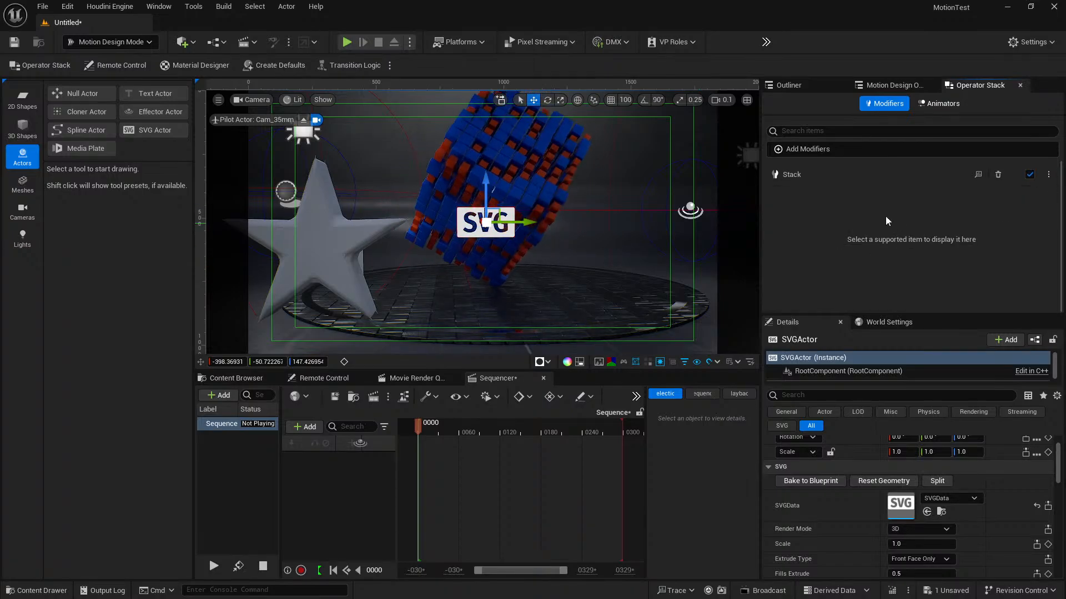
Step: Add two media plates to the scene, one at the SVG actor and one beside the cube cloner
{"action": "left_click", "coordinate": [796, 150]}
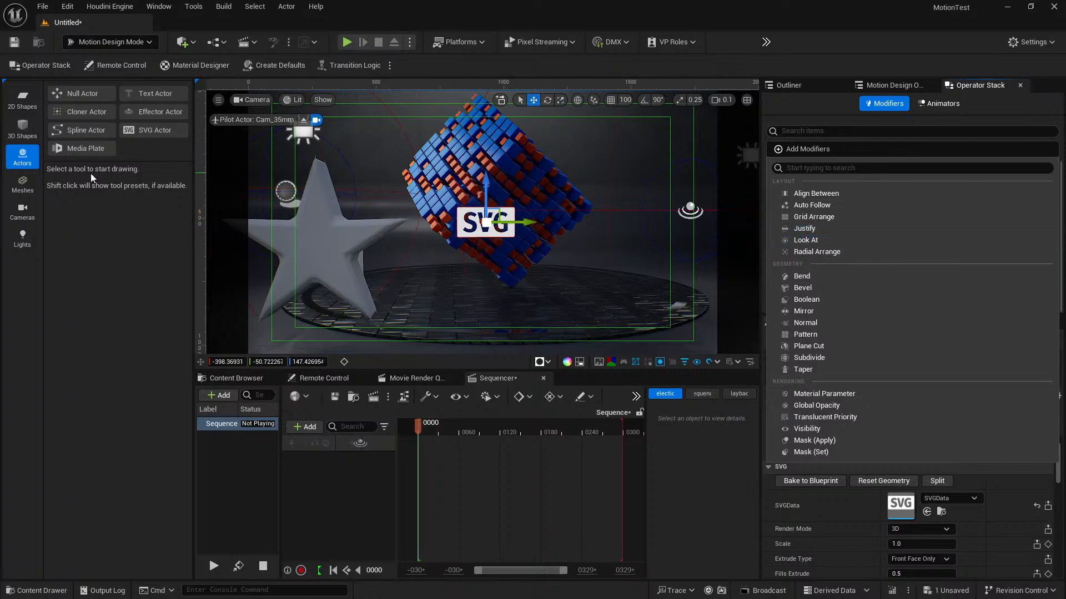
{"action": "left_click", "coordinate": [92, 153]}
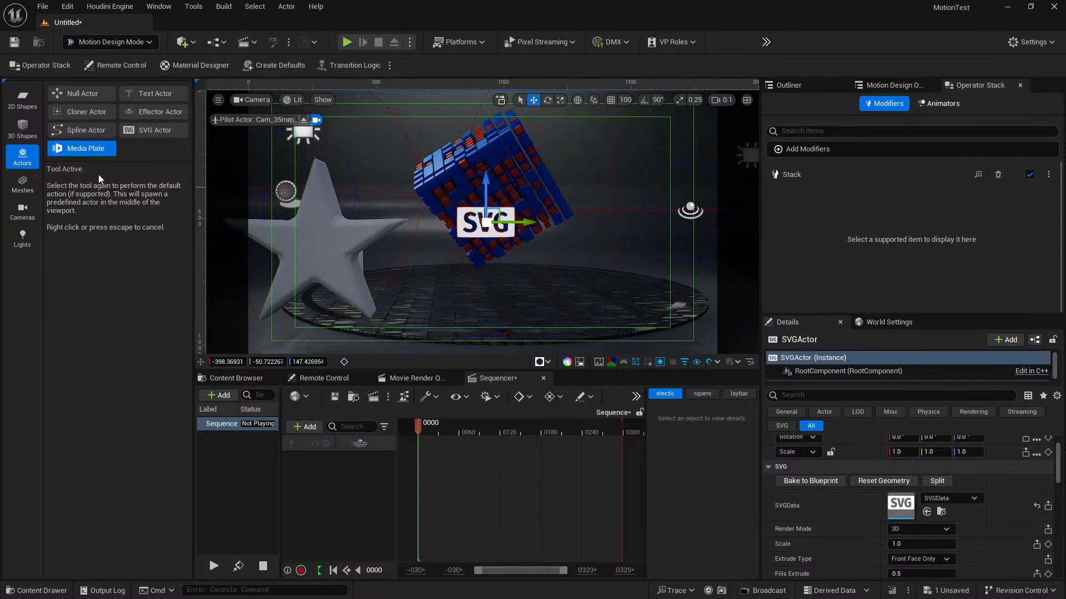
{"action": "left_click", "coordinate": [622, 238]}
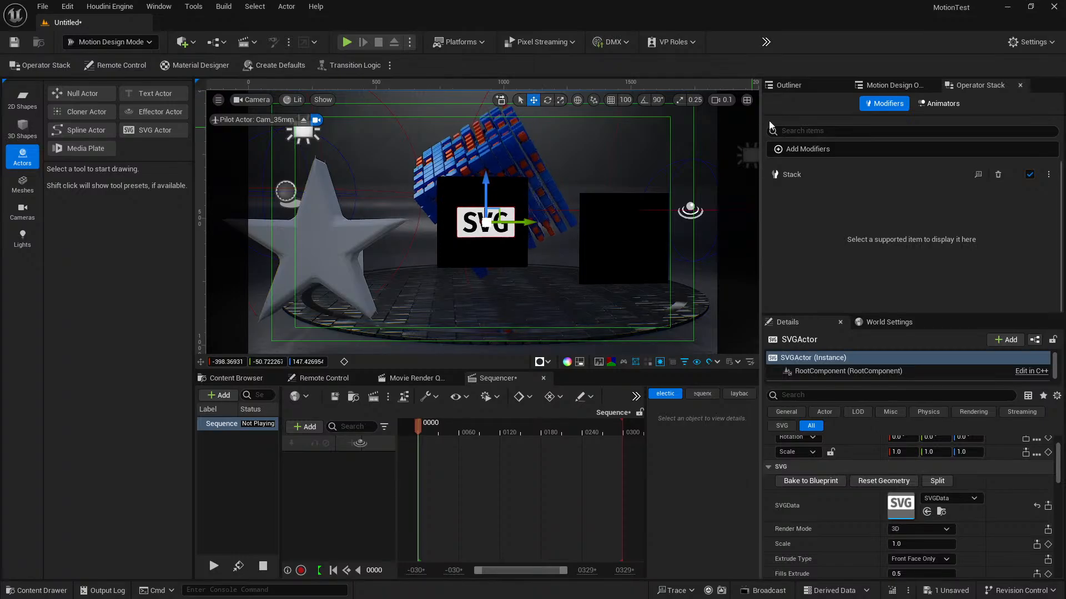
Step: Select MediaPlate3 and examine its geometry, media texture and material properties
{"action": "left_click", "coordinate": [874, 88]}
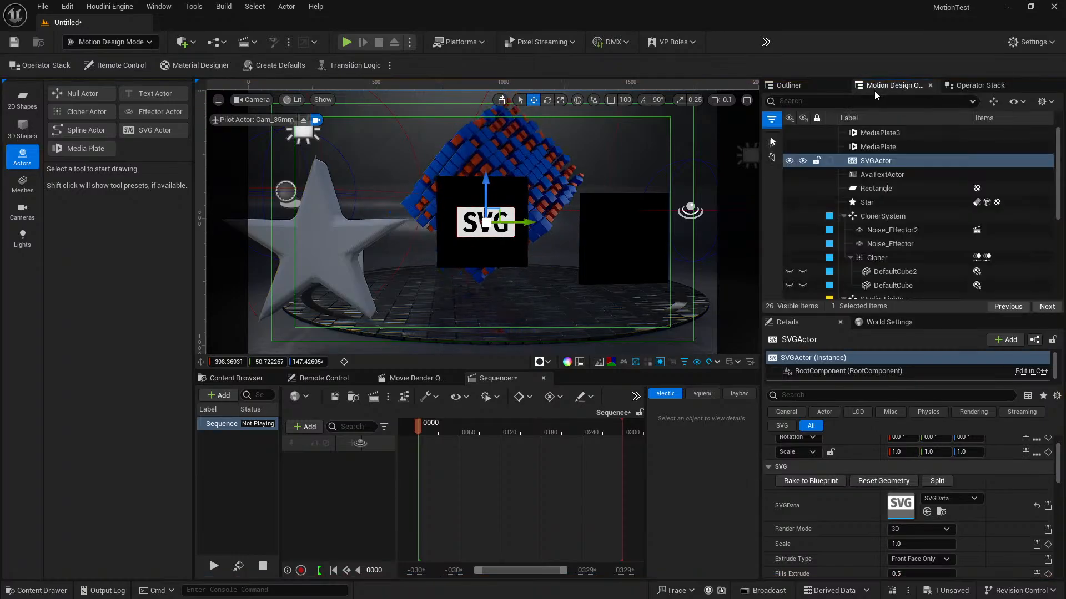
{"action": "left_click", "coordinate": [891, 133]}
{"action": "scroll", "coordinate": [964, 561], "scroll_direction": "down", "scroll_amount": 4}
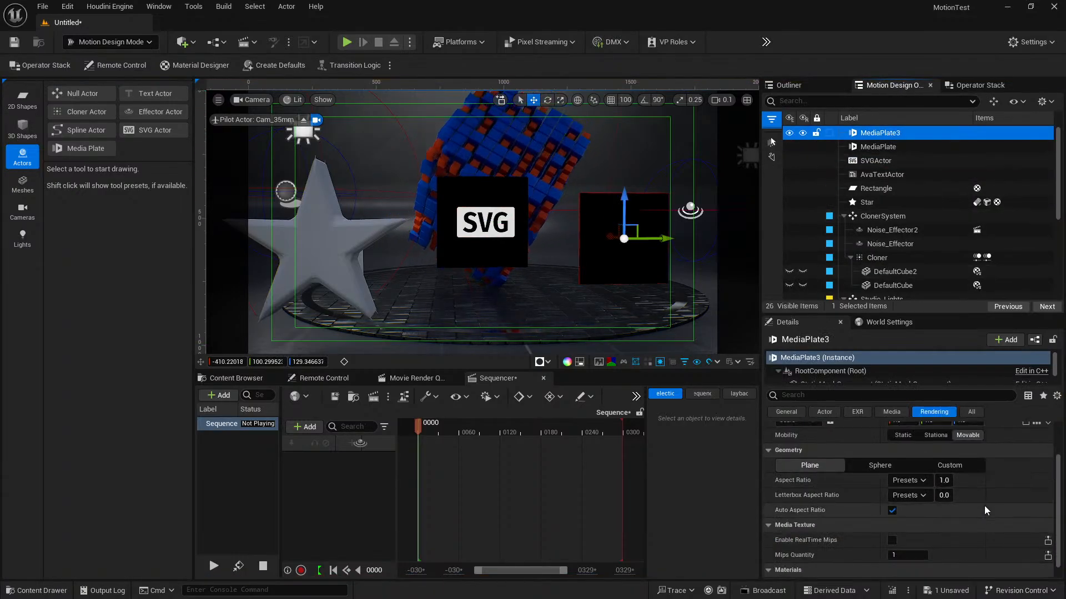
{"action": "left_click", "coordinate": [983, 508]}
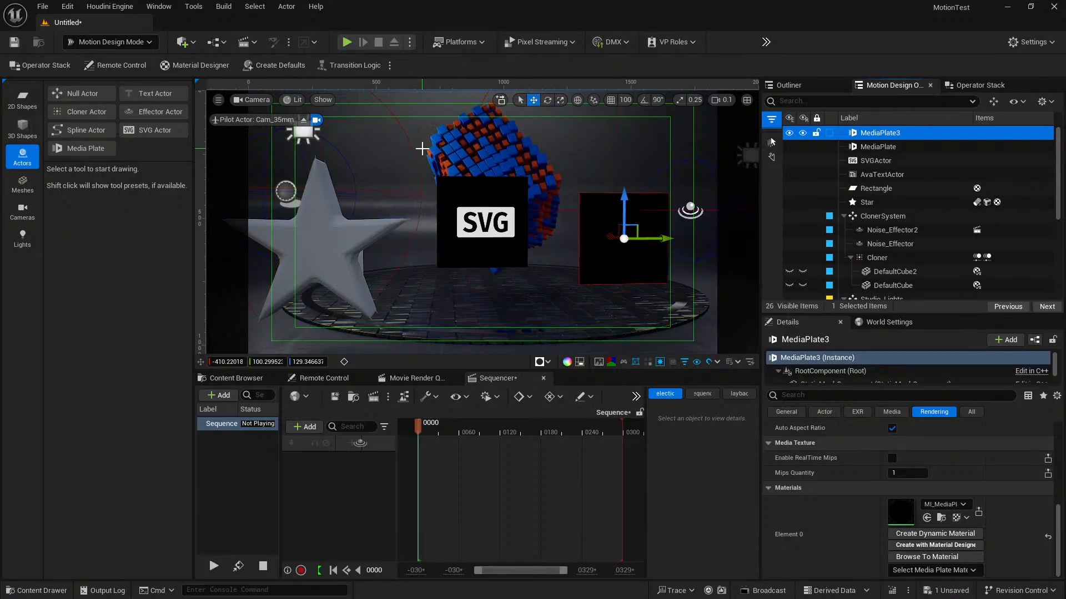
Step: Review the available light and camera tools, widening the tool list enough to read the full camera tool names
{"action": "left_click", "coordinate": [22, 238]}
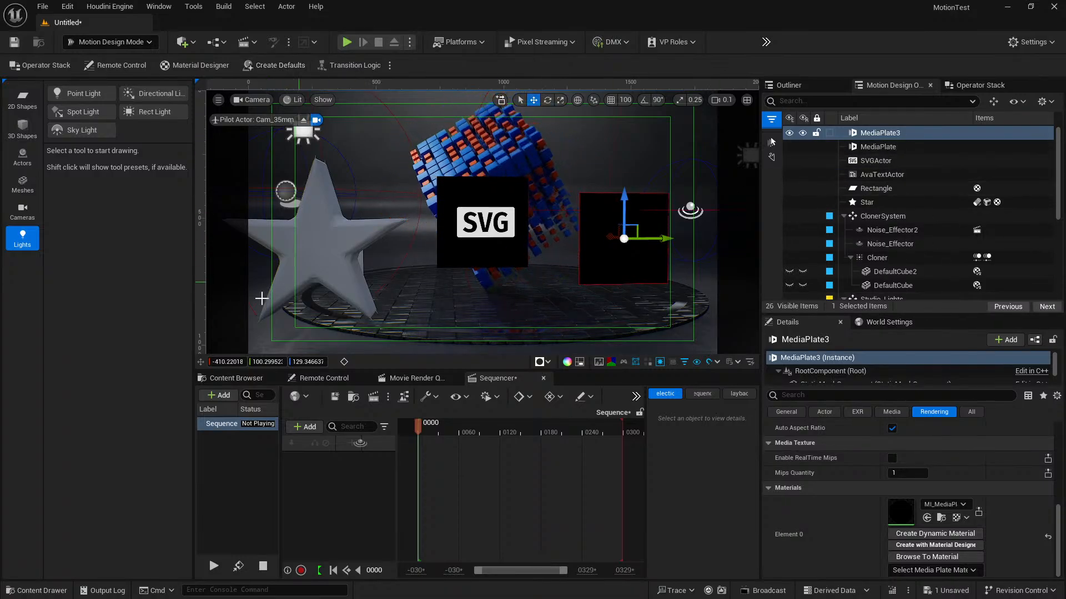
{"action": "left_click", "coordinate": [25, 214]}
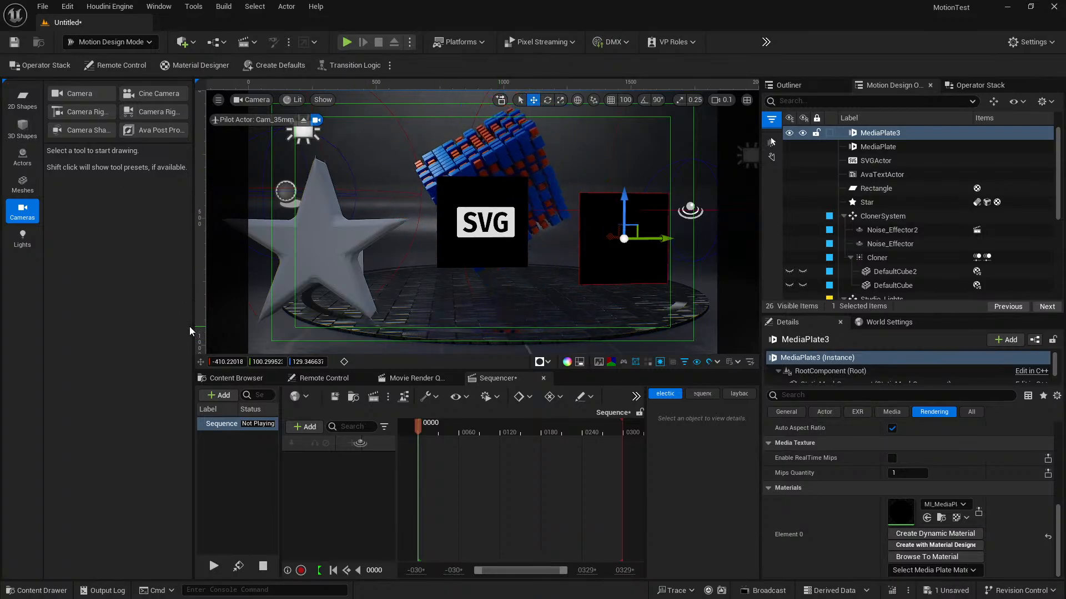
{"action": "left_click_drag", "start_coordinate": [192, 318], "coordinate": [268, 318]}
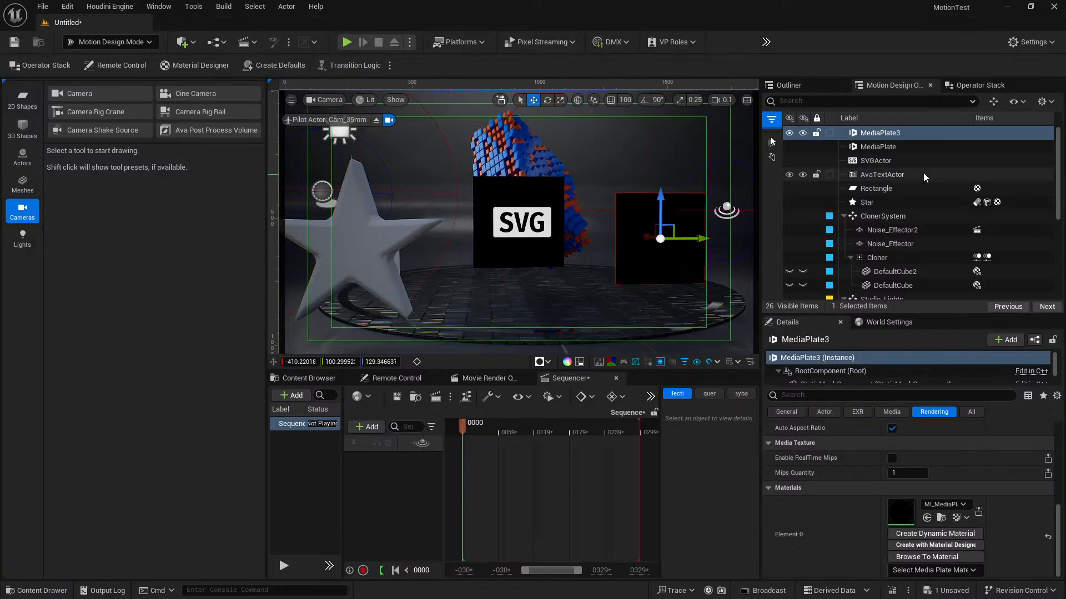
Step: Delete both media plates from the scene
{"action": "left_click", "coordinate": [912, 147]}
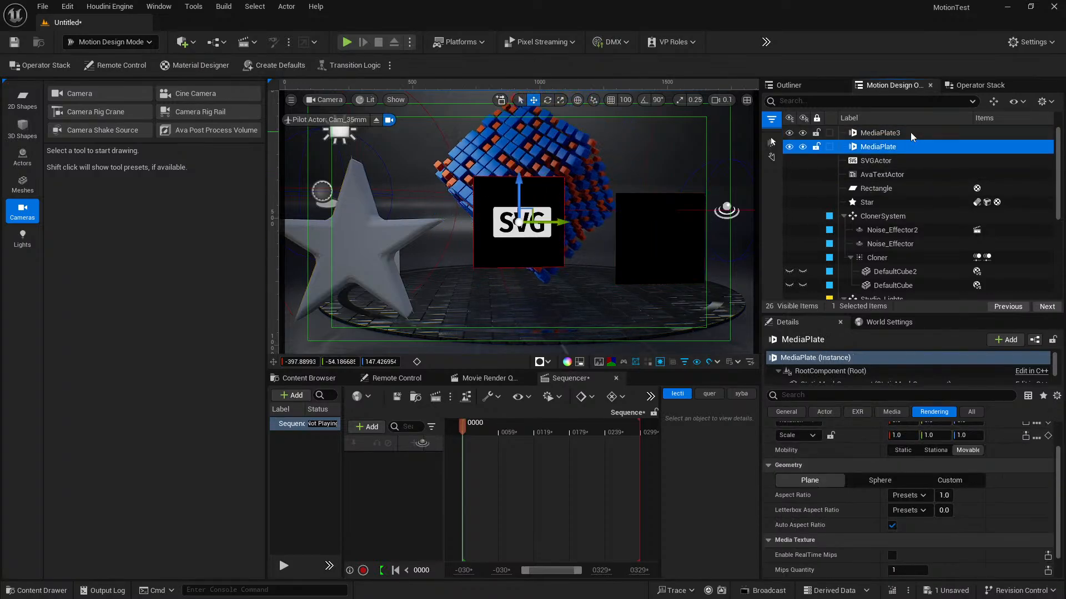
{"action": "key", "text": "Delete"}
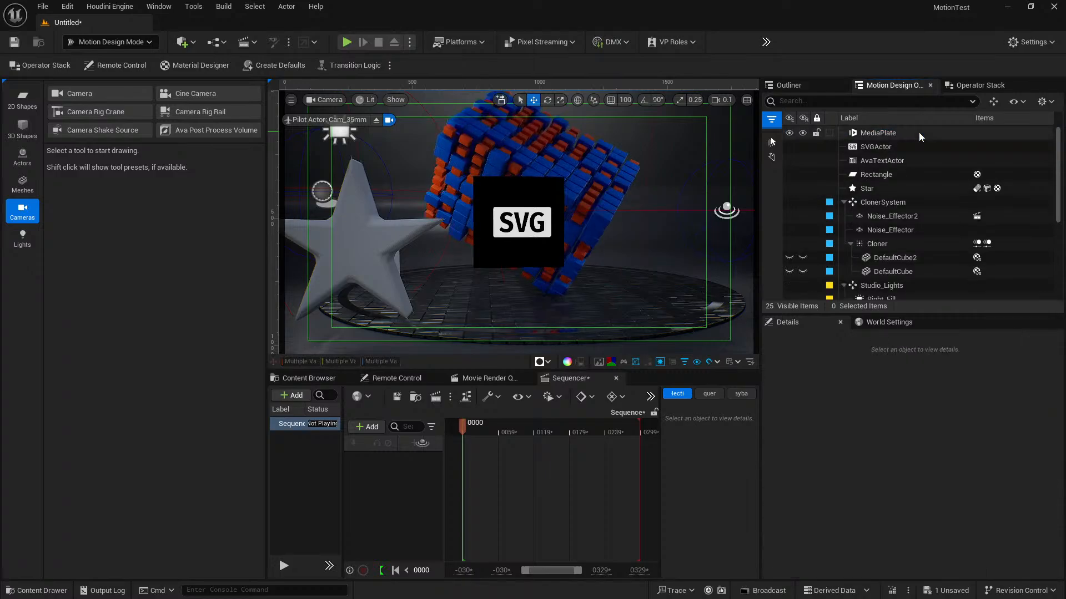
{"action": "left_click", "coordinate": [918, 132]}
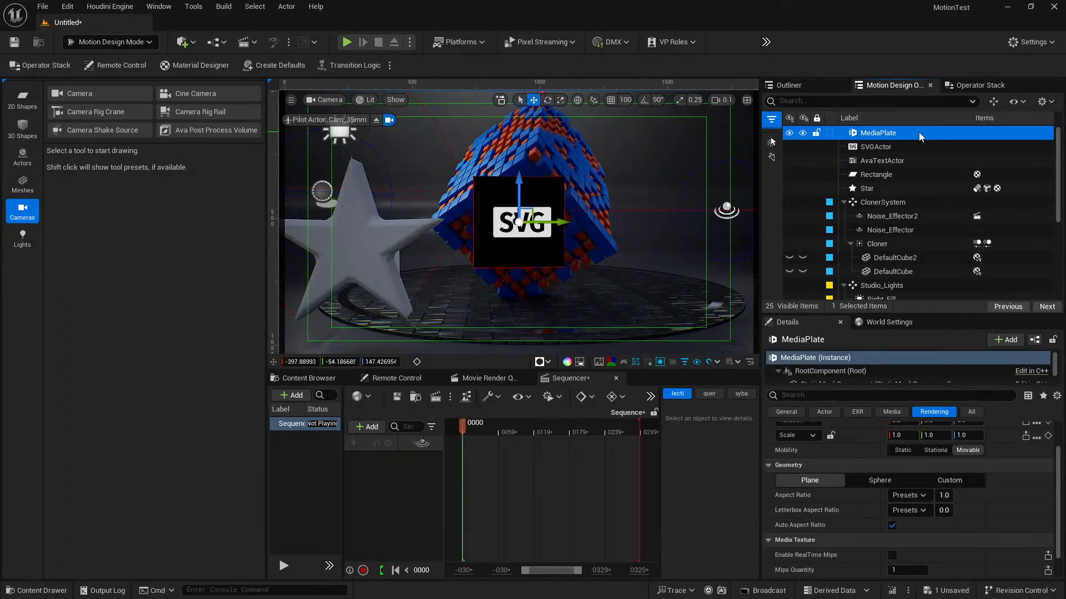
{"action": "key", "text": "Delete"}
Step: Delete the SVG actor, the text actor, the star and the rectangle, leaving the cloner system and studio set
{"action": "left_click", "coordinate": [918, 132]}
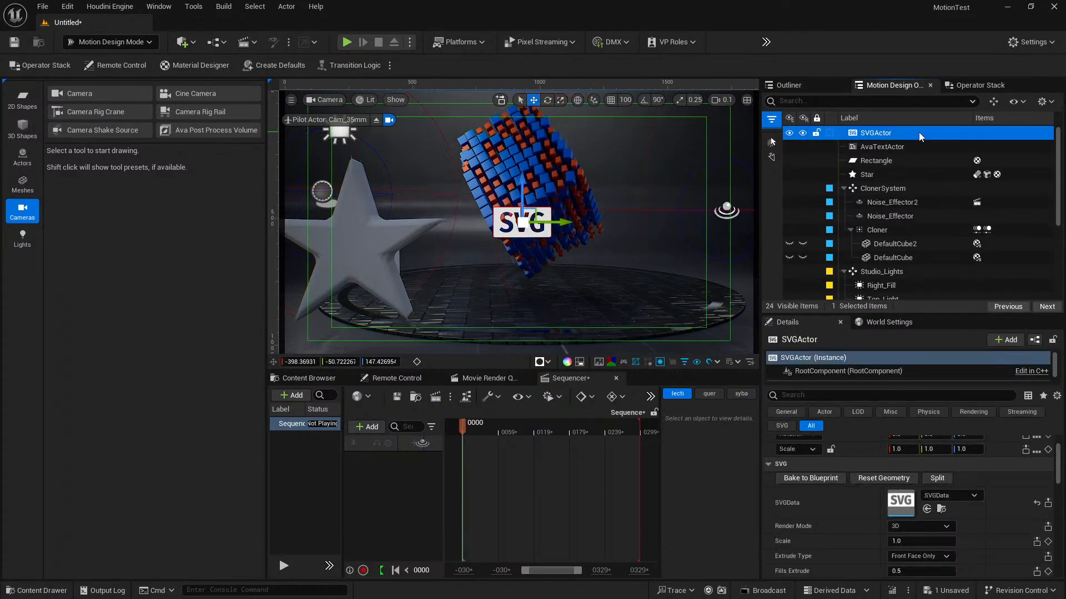
{"action": "key", "text": "Delete"}
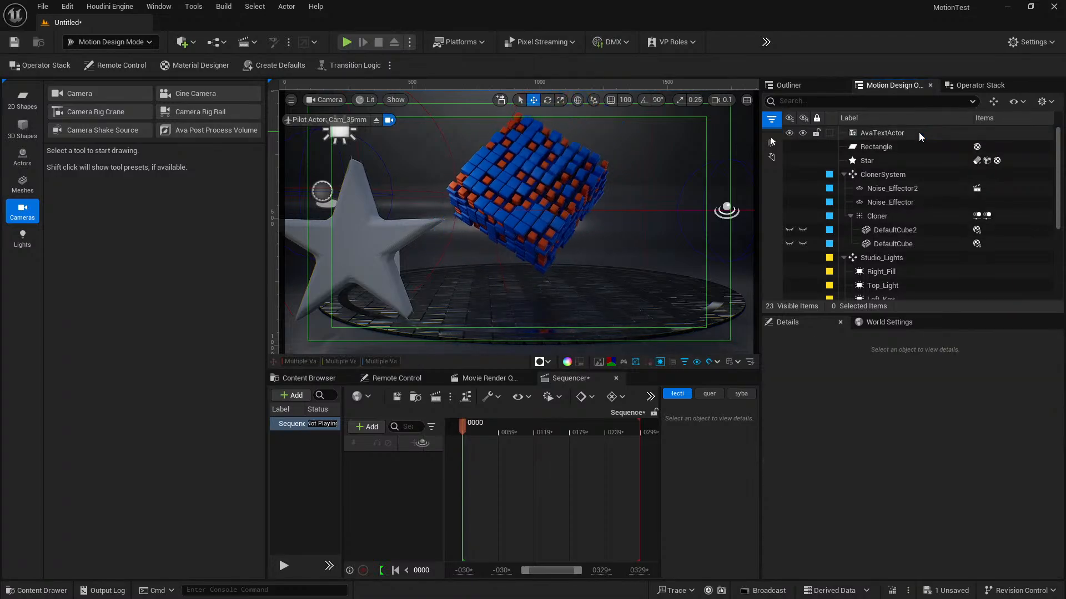
{"action": "left_click", "coordinate": [918, 132]}
{"action": "key", "text": "Delete"}
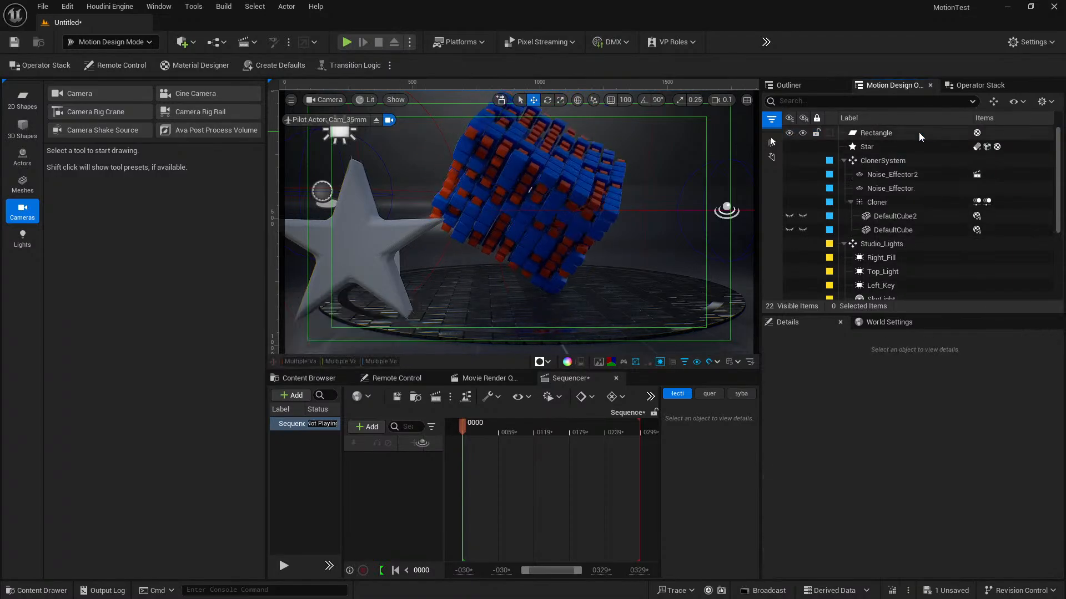
{"action": "left_click", "coordinate": [896, 147]}
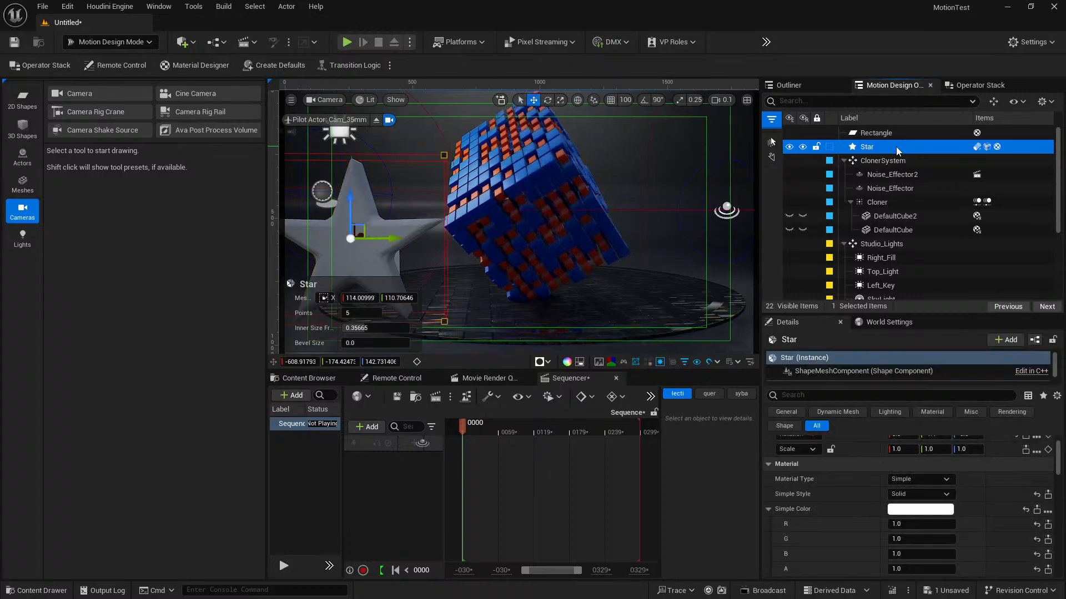
{"action": "key", "text": "Delete"}
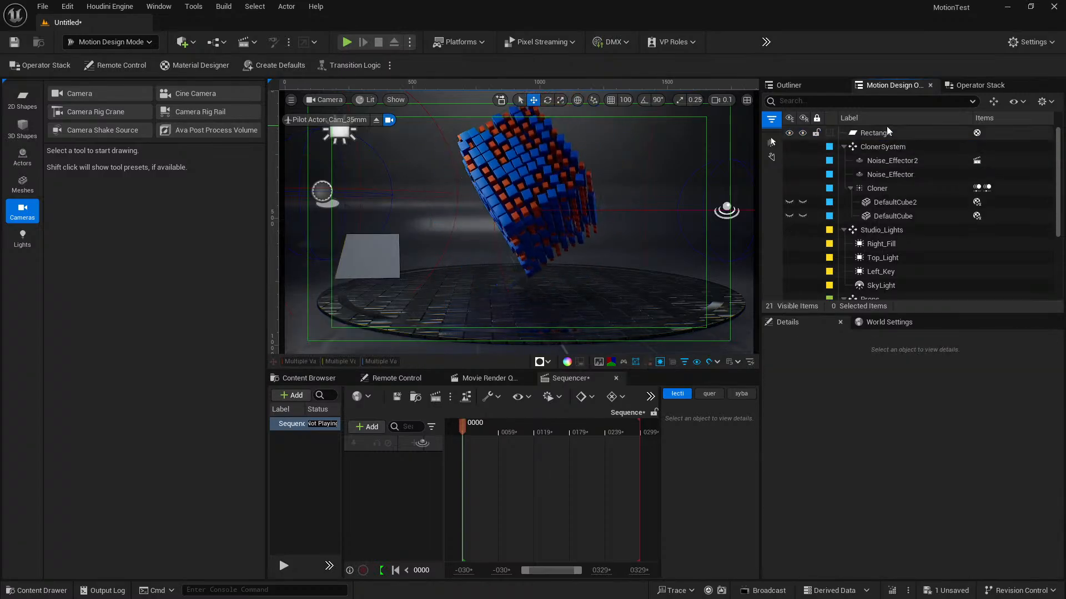
{"action": "left_click", "coordinate": [892, 133]}
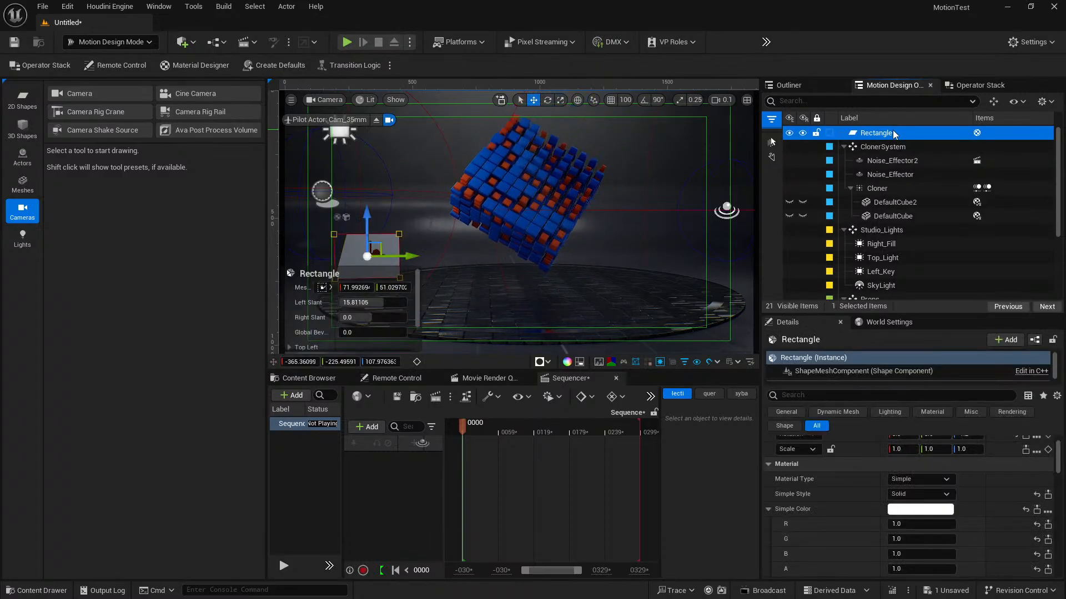
{"action": "key", "text": "Delete"}
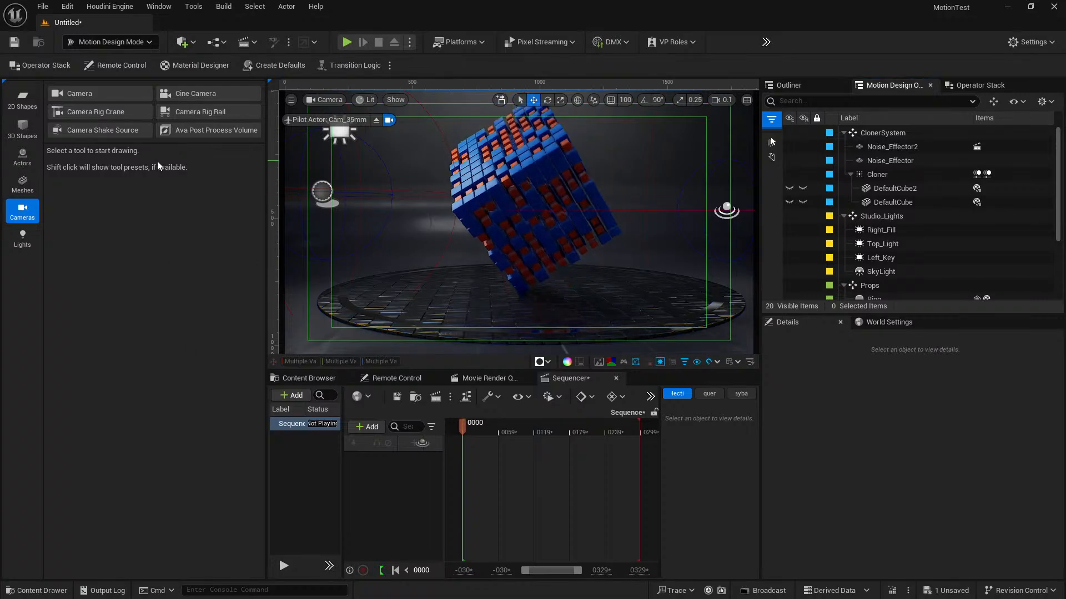
Step: Examine the content drawer's display settings, including its view type, folder and content visibility options
{"action": "left_click", "coordinate": [35, 590]}
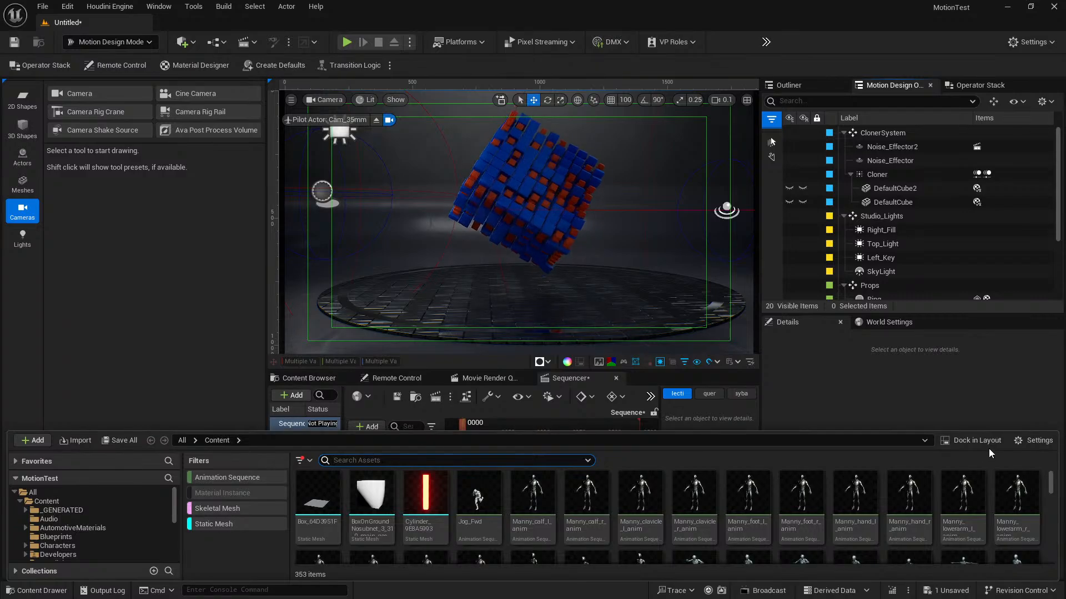
{"action": "left_click", "coordinate": [1028, 444]}
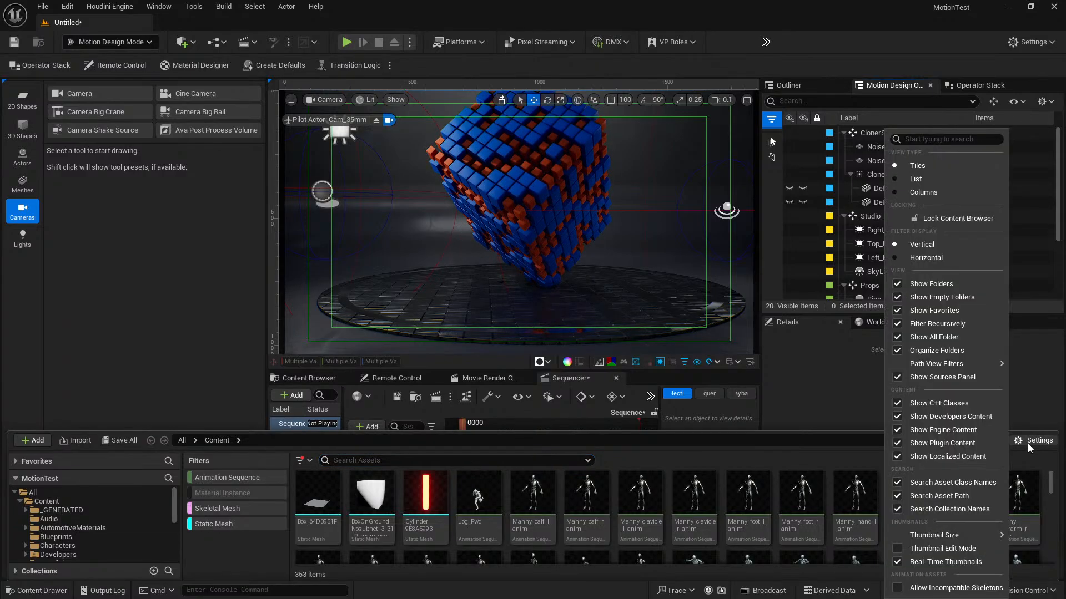
{"action": "mouse_move", "coordinate": [946, 365]}
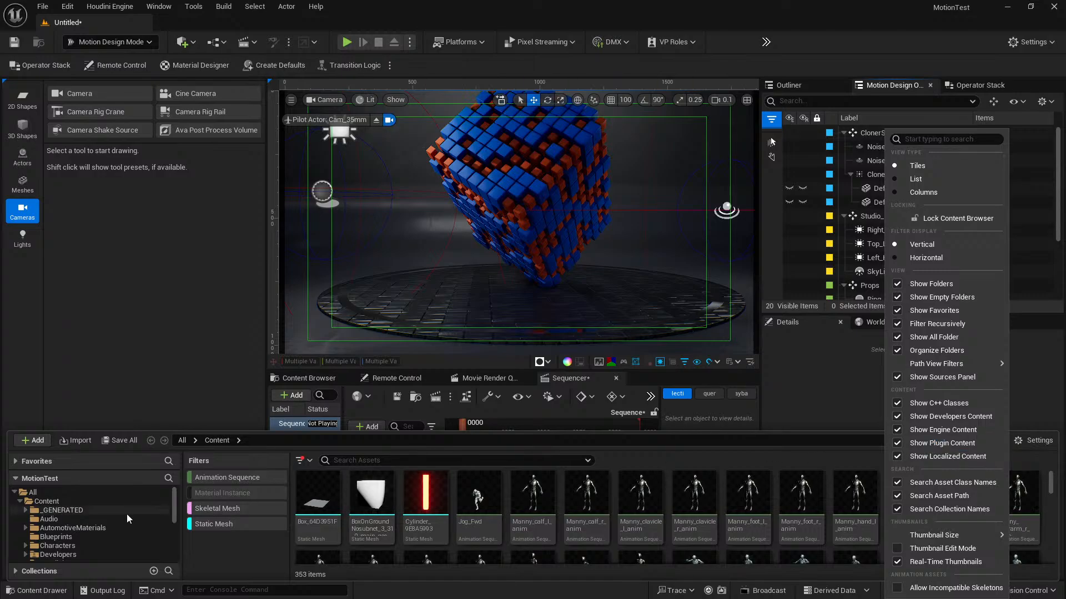
{"action": "left_click", "coordinate": [220, 557]}
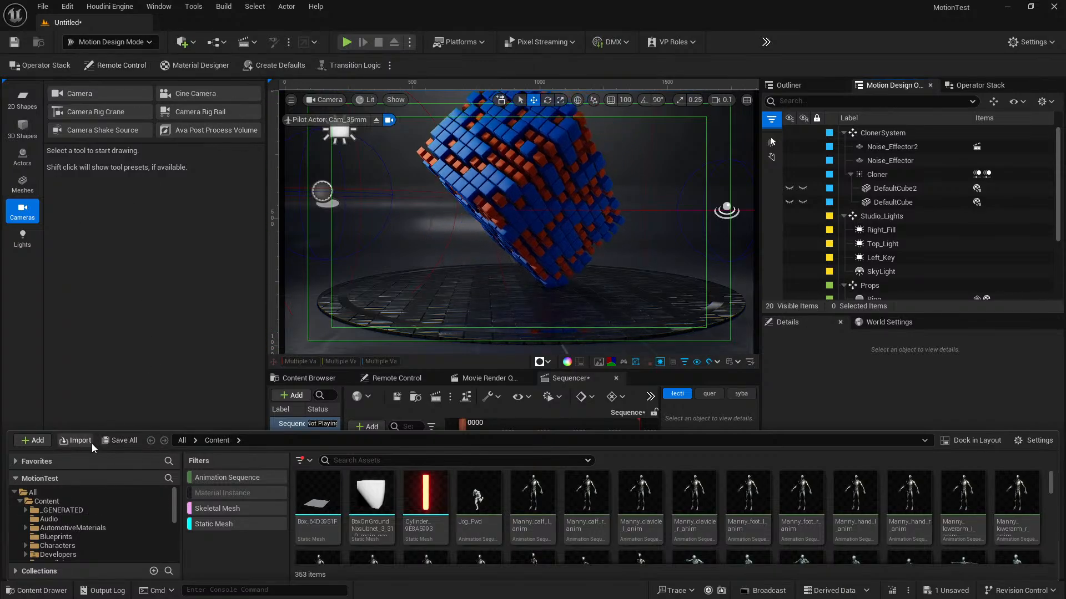
Step: Open the Remote Control editor for the scene
{"action": "left_click", "coordinate": [113, 66]}
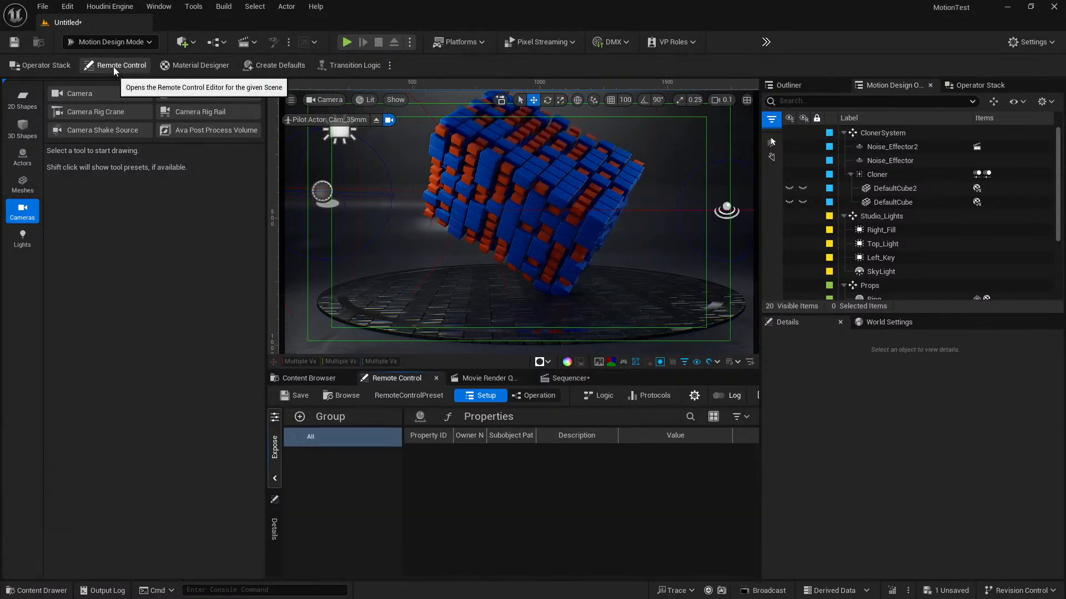